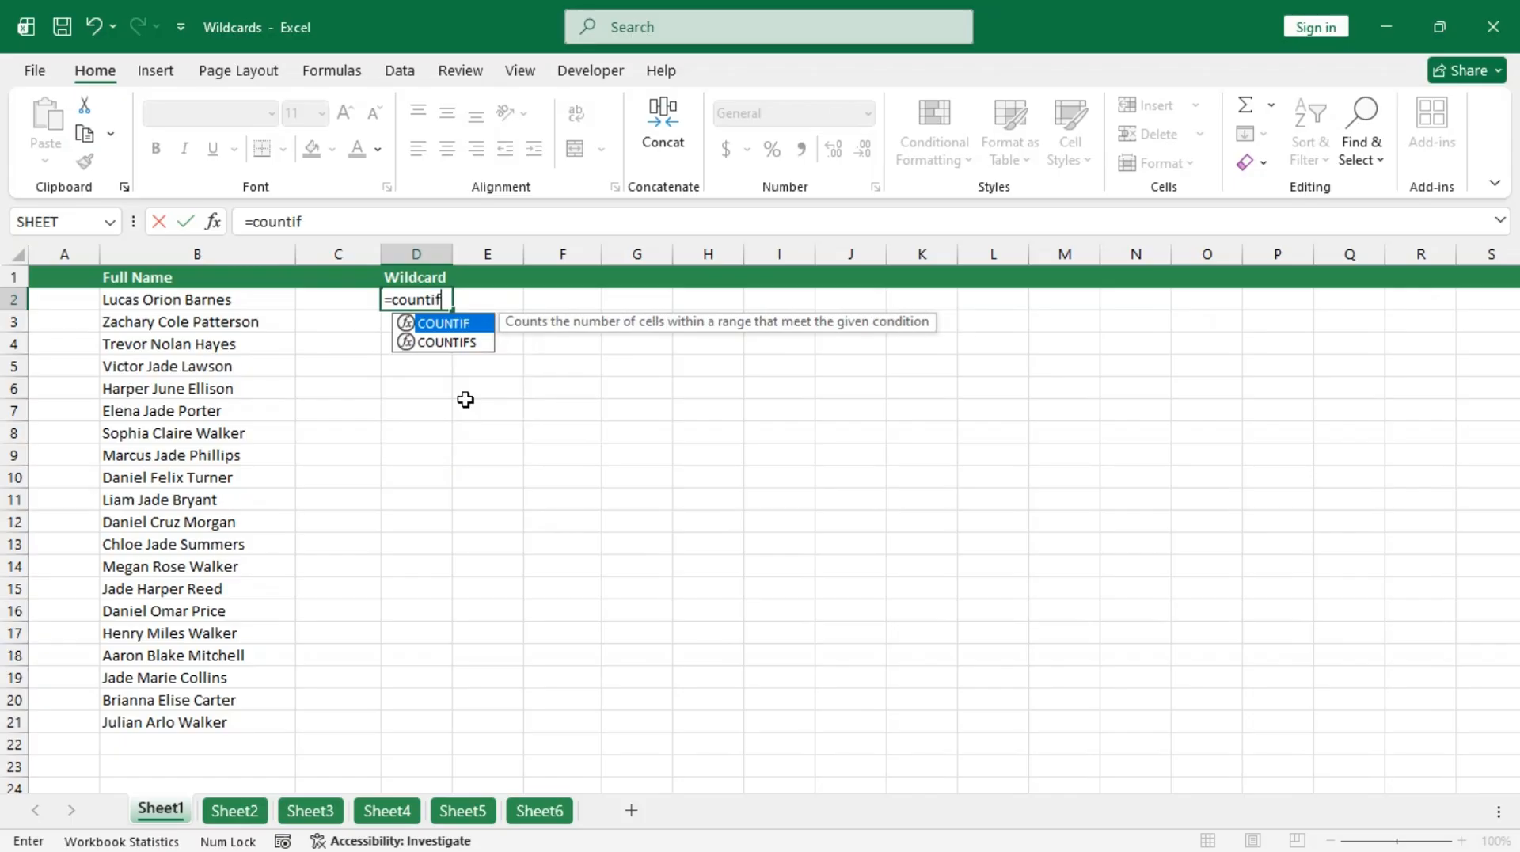
# Step: Complete the COUNTIF formula in D2 to count B2:B21 entries starting with the first name shared by rows 10, 12 and 16, using a trailing asterisk
pyautogui.press('Tab')
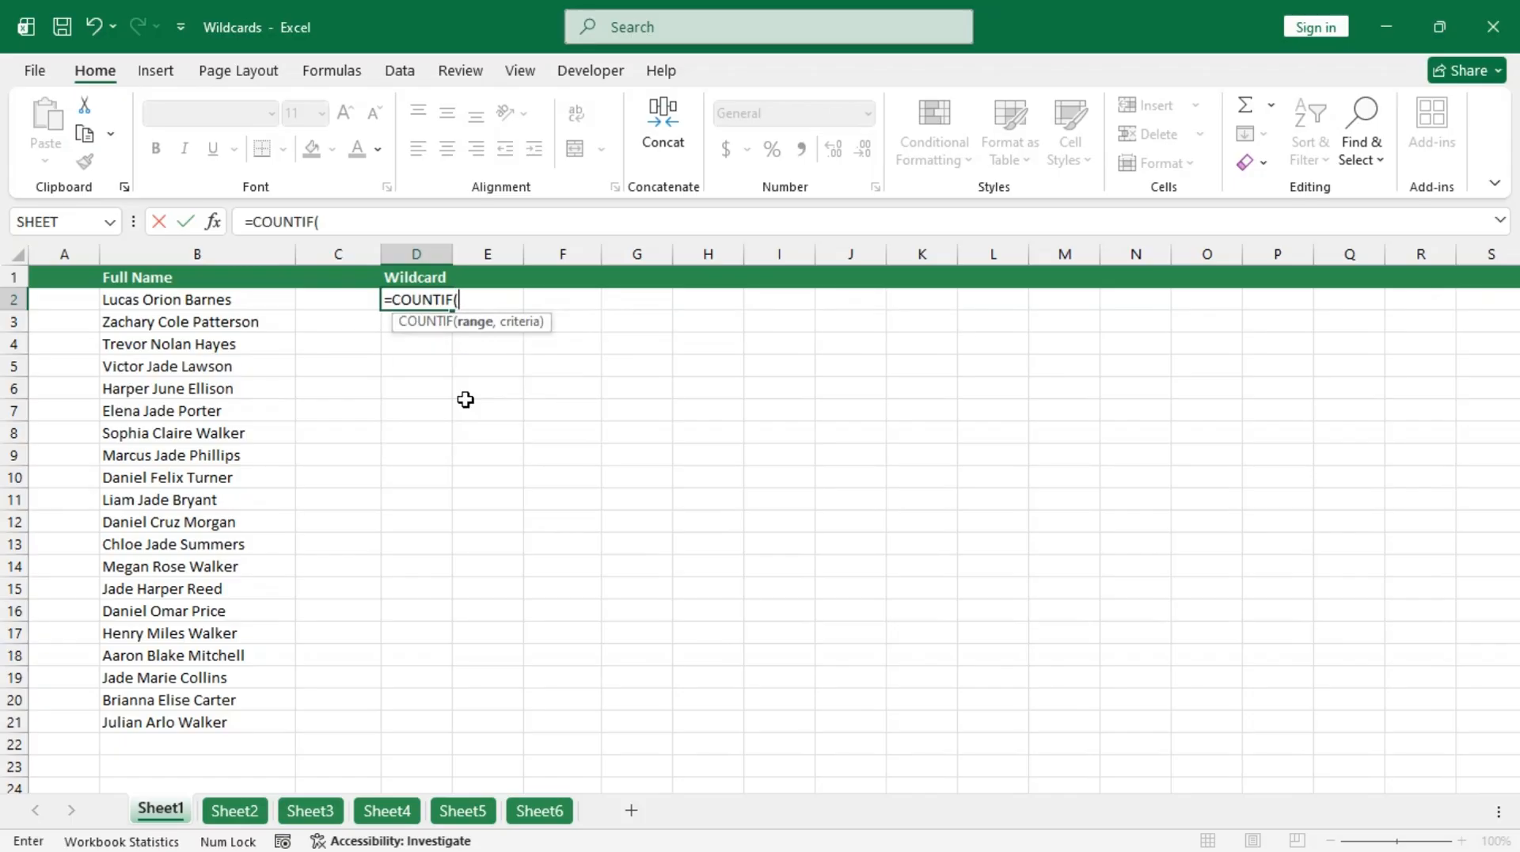
pyautogui.click(218, 299)
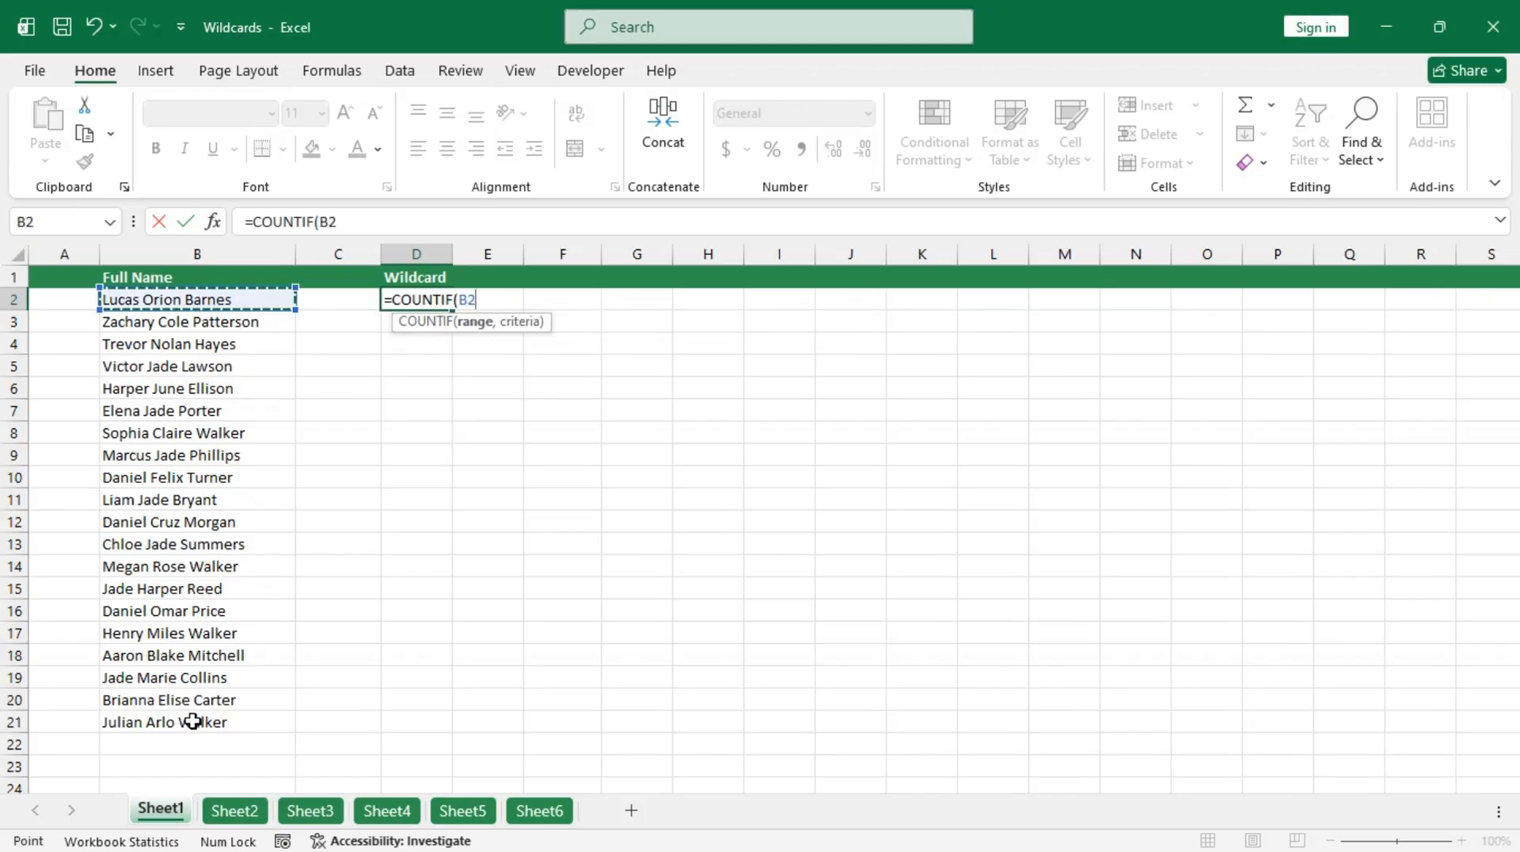
pyautogui.moveTo(193, 721); pyautogui.dragTo(199, 720)
pyautogui.write(',')
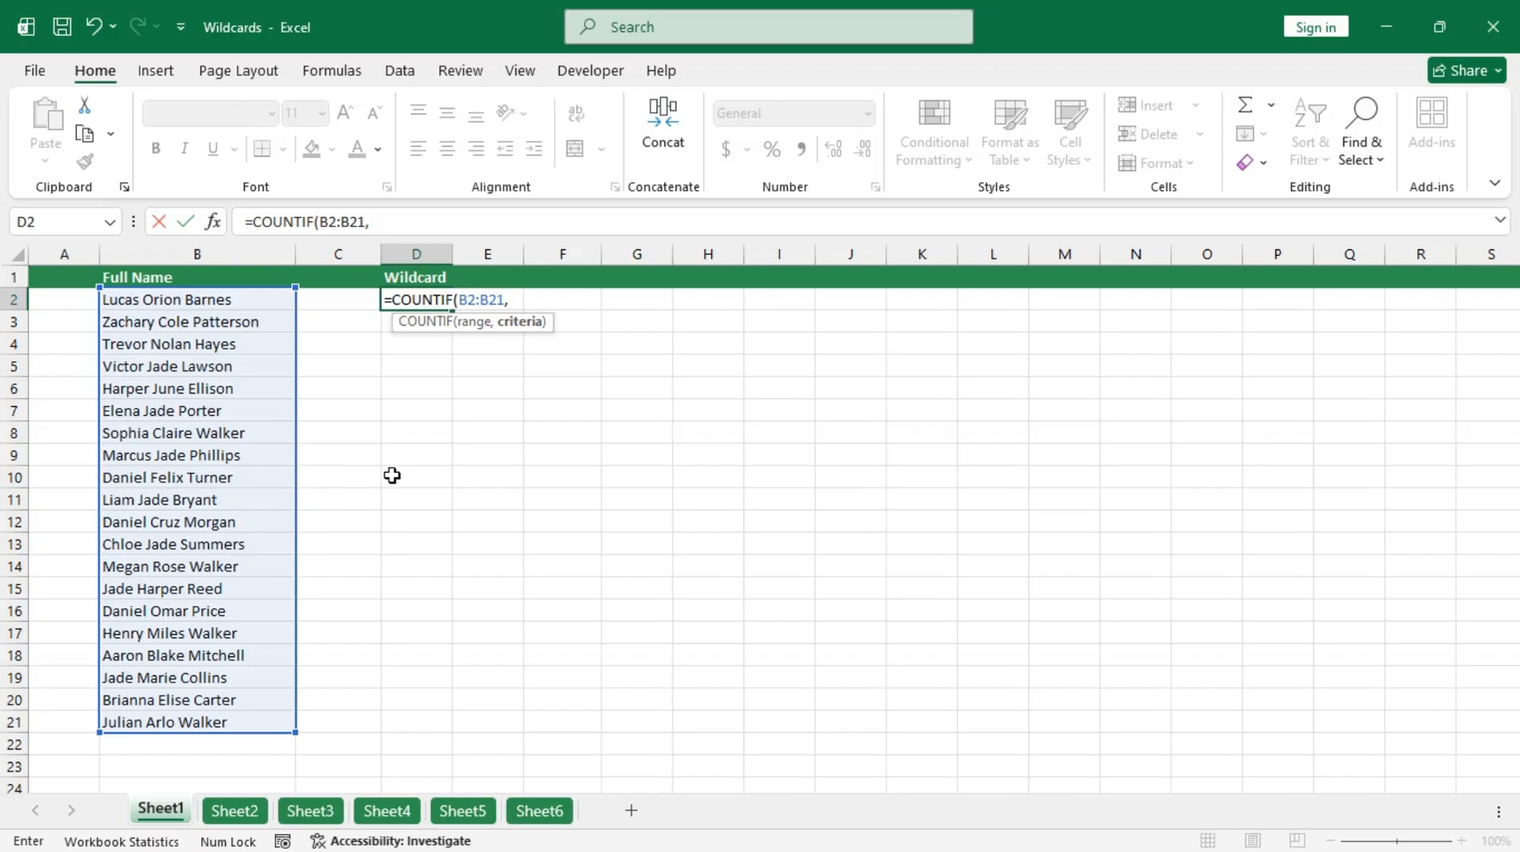
pyautogui.write('"Daniel*')
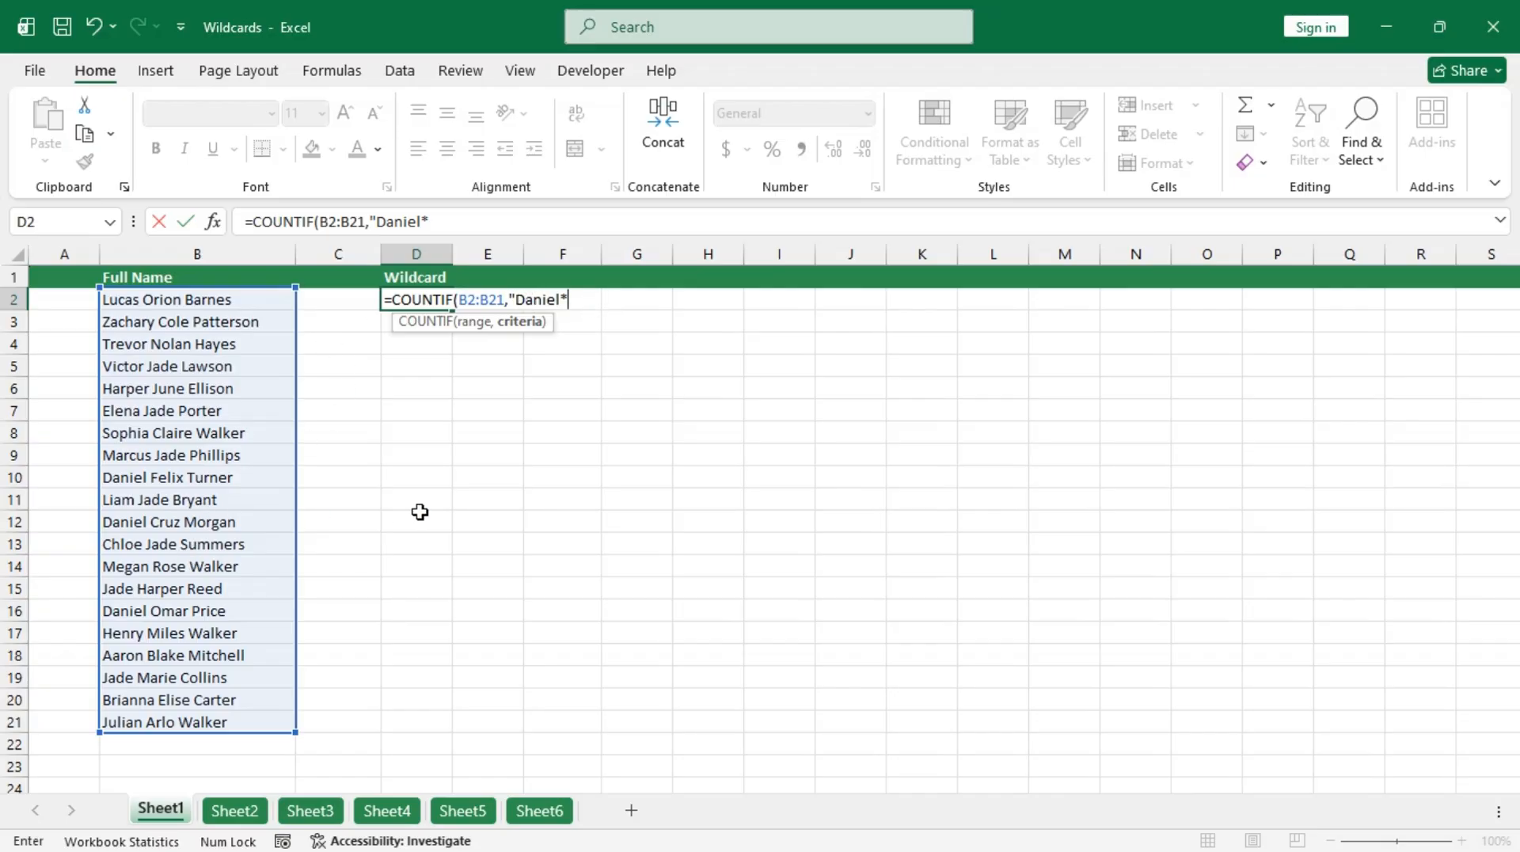
pyautogui.write('"')
pyautogui.hotkey('ctrl', 'Return')
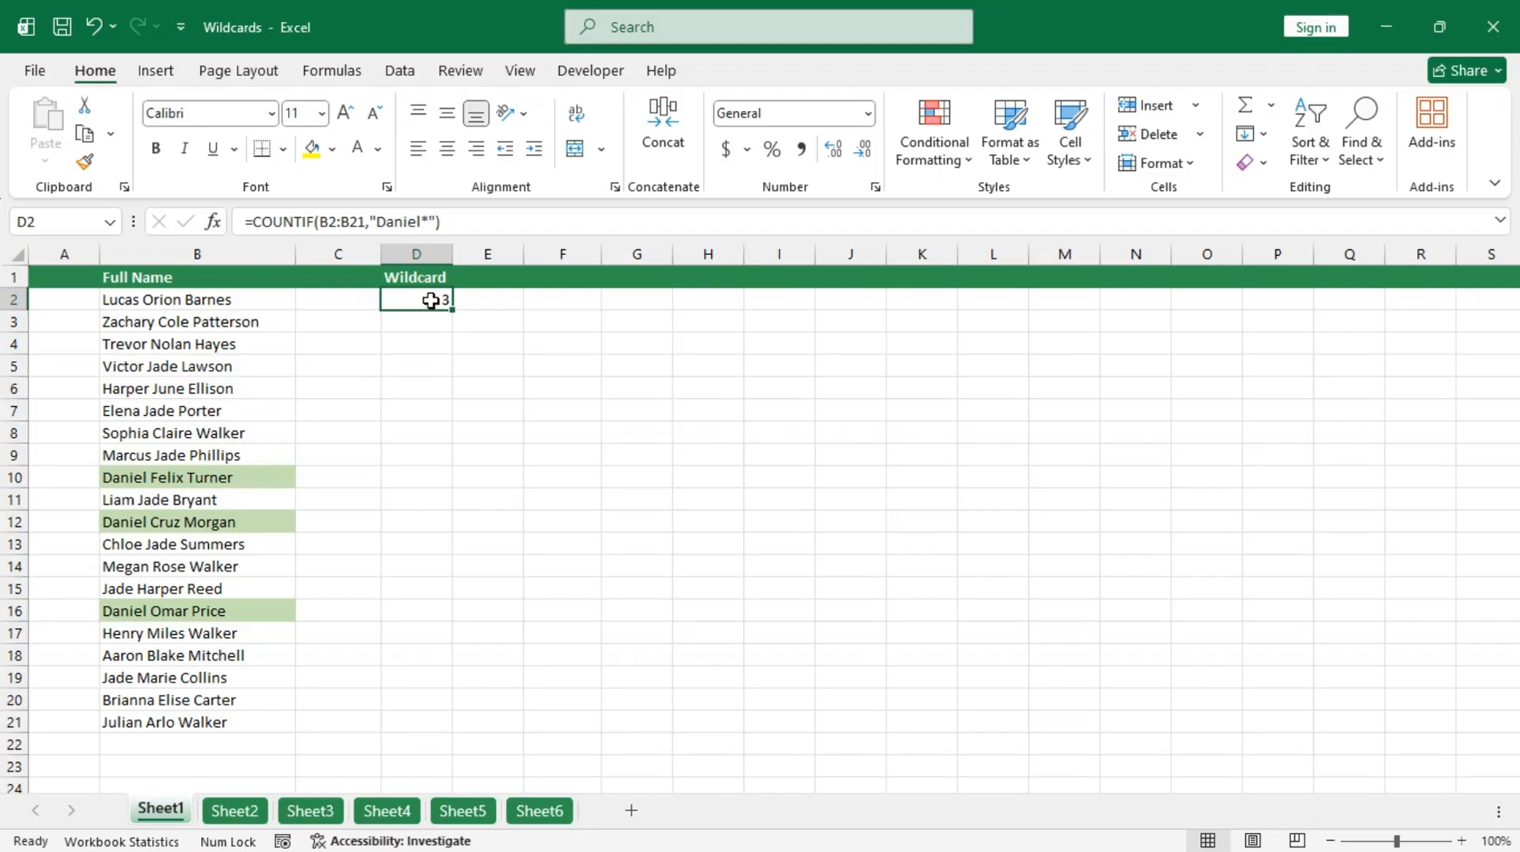
# Step: Change D2's COUNTIF criteria to a leading asterisk plus the surname shared by rows 8, 14, 17 and 21
pyautogui.doubleClick(436, 299)
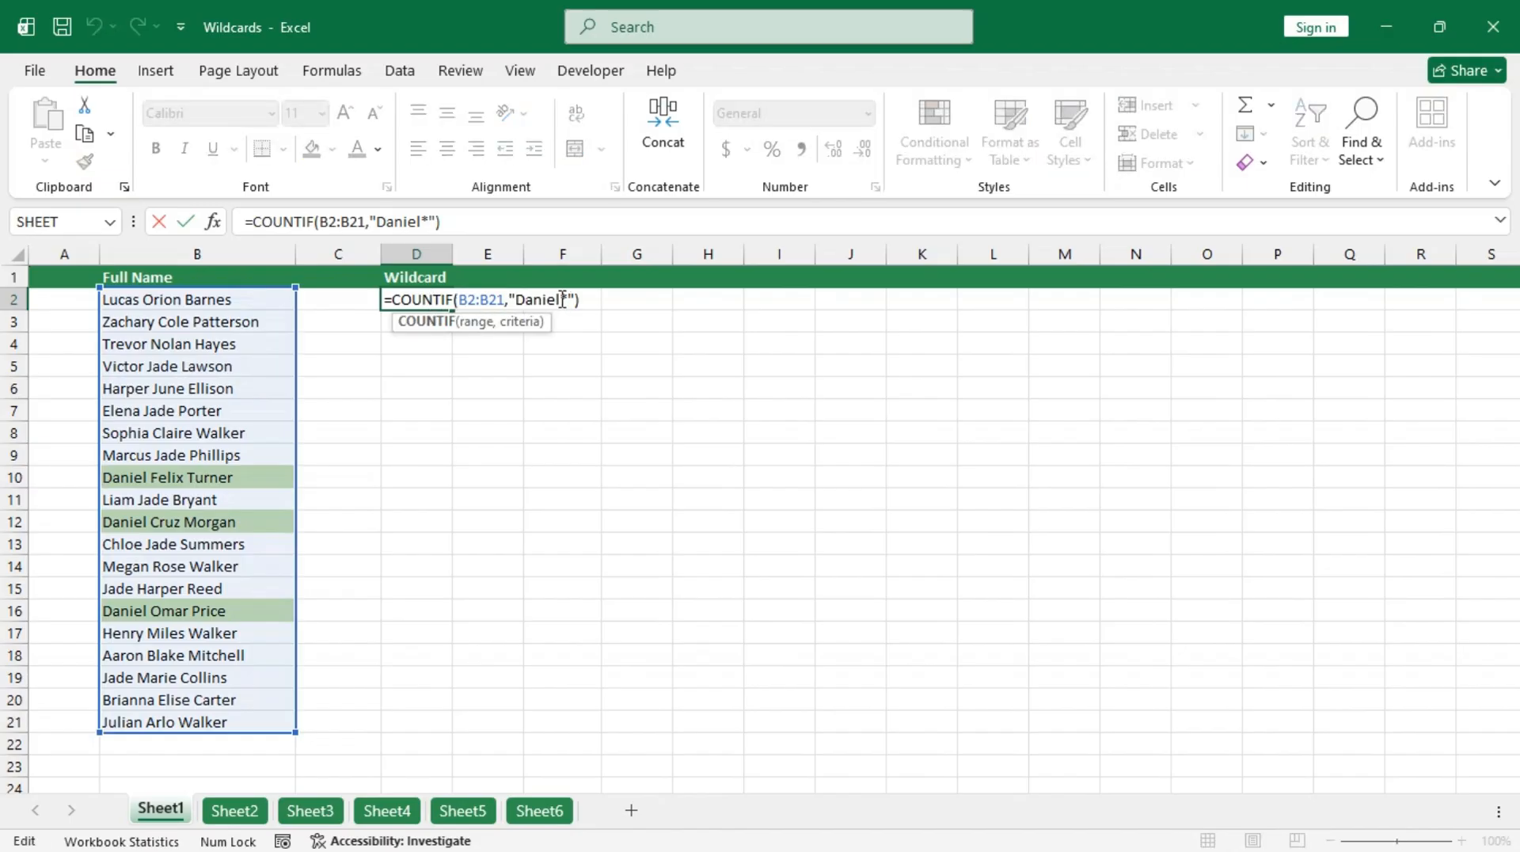
pyautogui.click(561, 299)
pyautogui.press('BackSpace')
pyautogui.press('BackSpace')
pyautogui.press('BackSpace')
pyautogui.press('BackSpace')
pyautogui.press('BackSpace')
pyautogui.press('BackSpace')
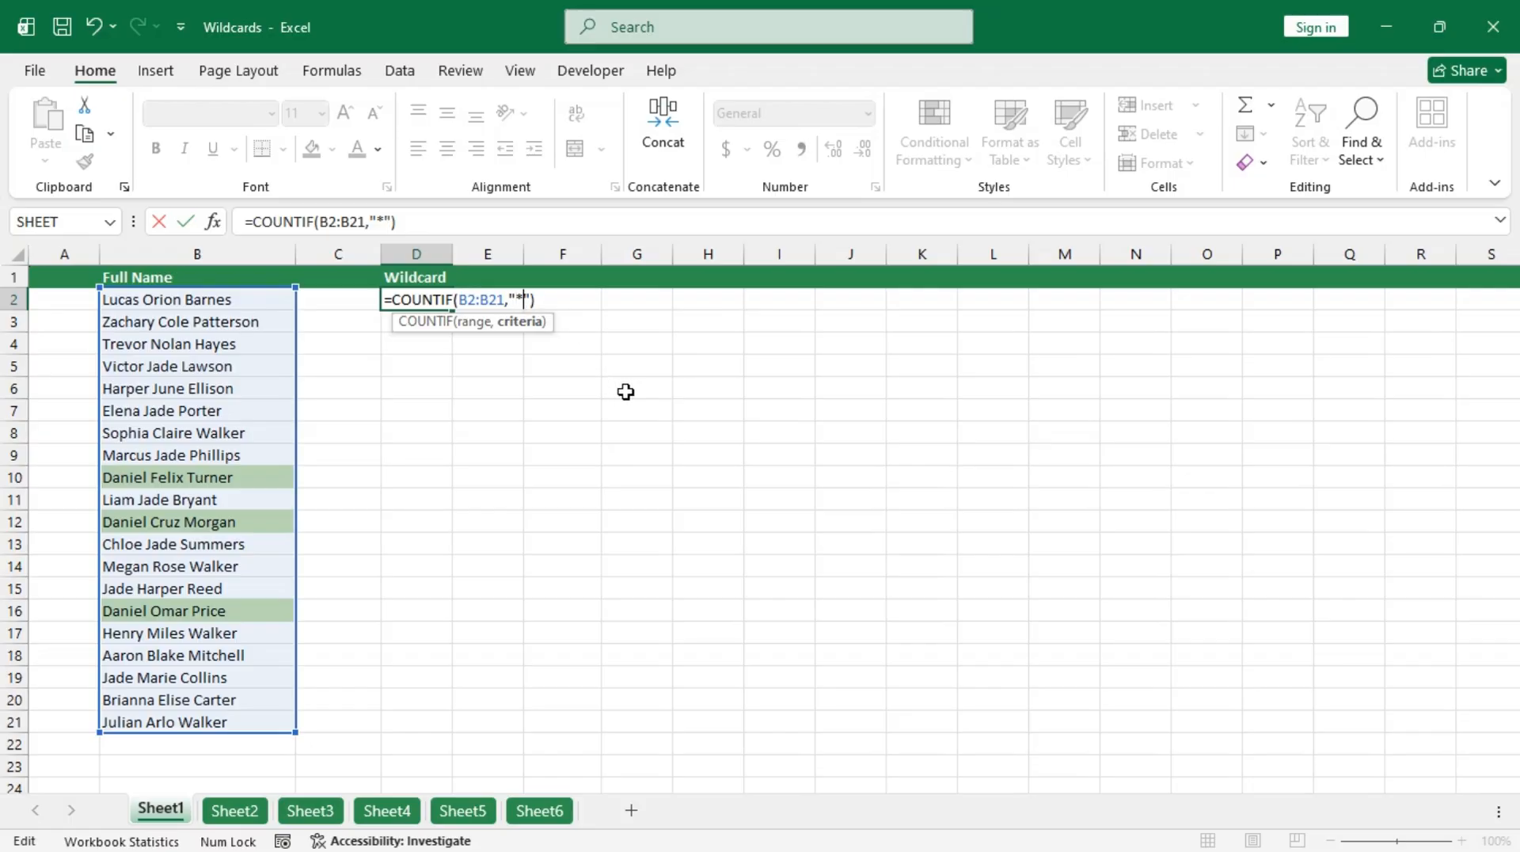
pyautogui.write('Walker')
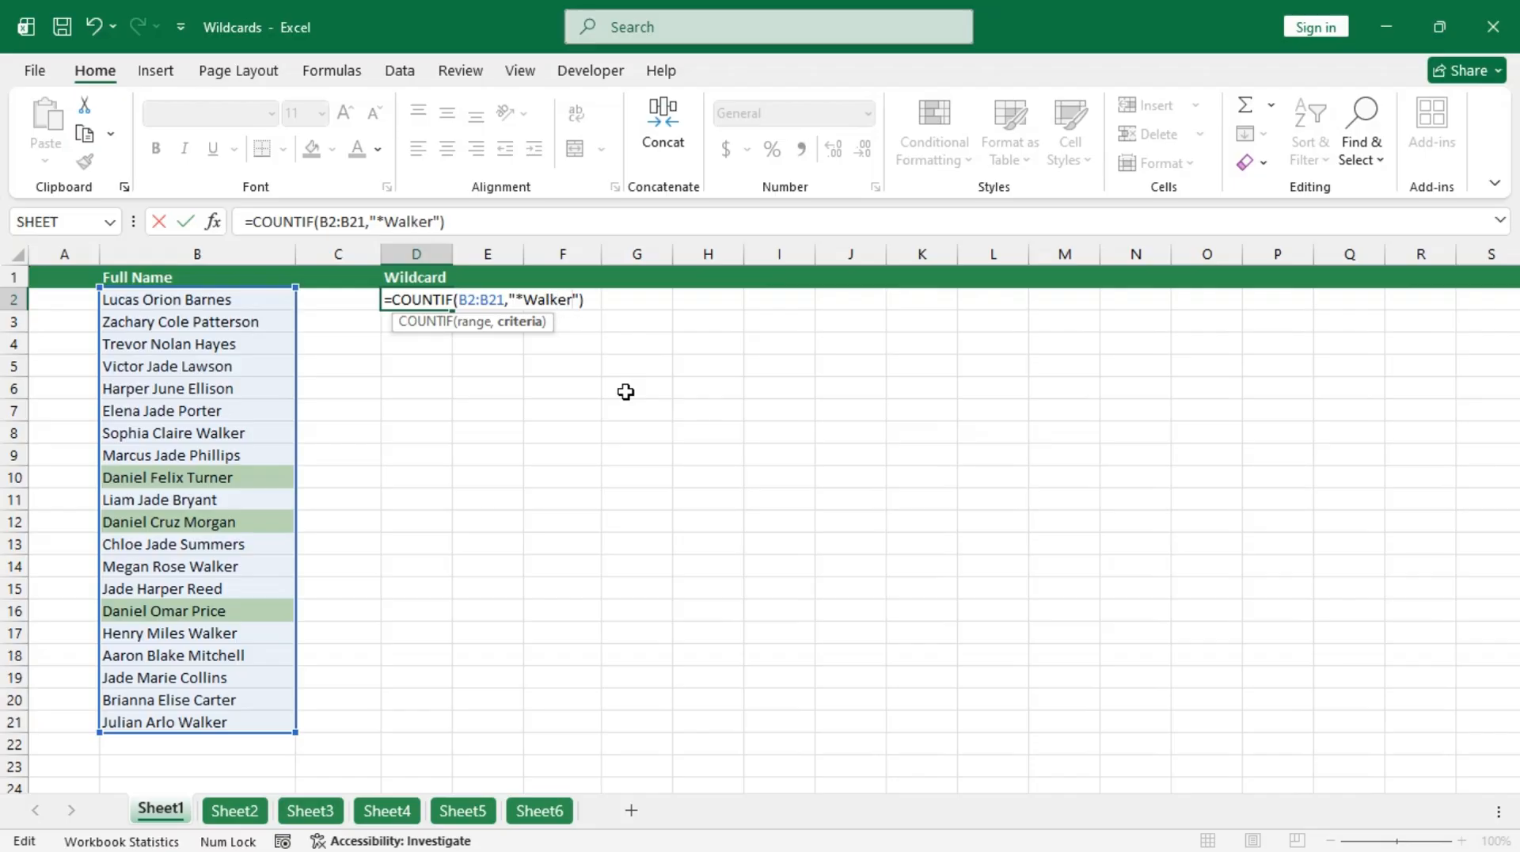
pyautogui.hotkey('ctrl', 'Return')
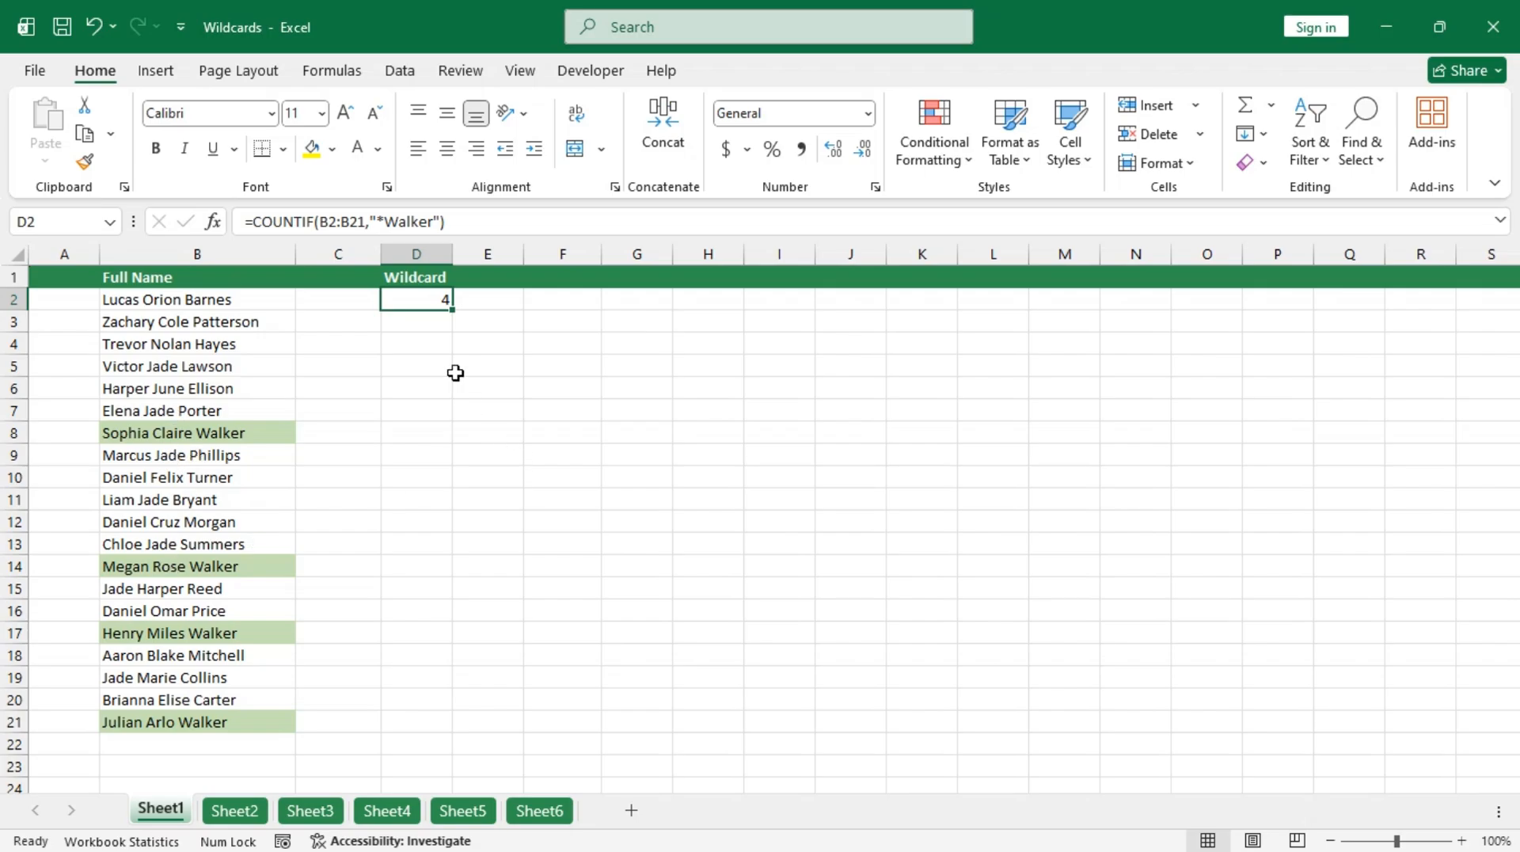
# Step: Change D2's COUNTIF criteria to count entries containing the middle name from row 5 anywhere, with an asterisk on both sides
pyautogui.doubleClick(436, 299)
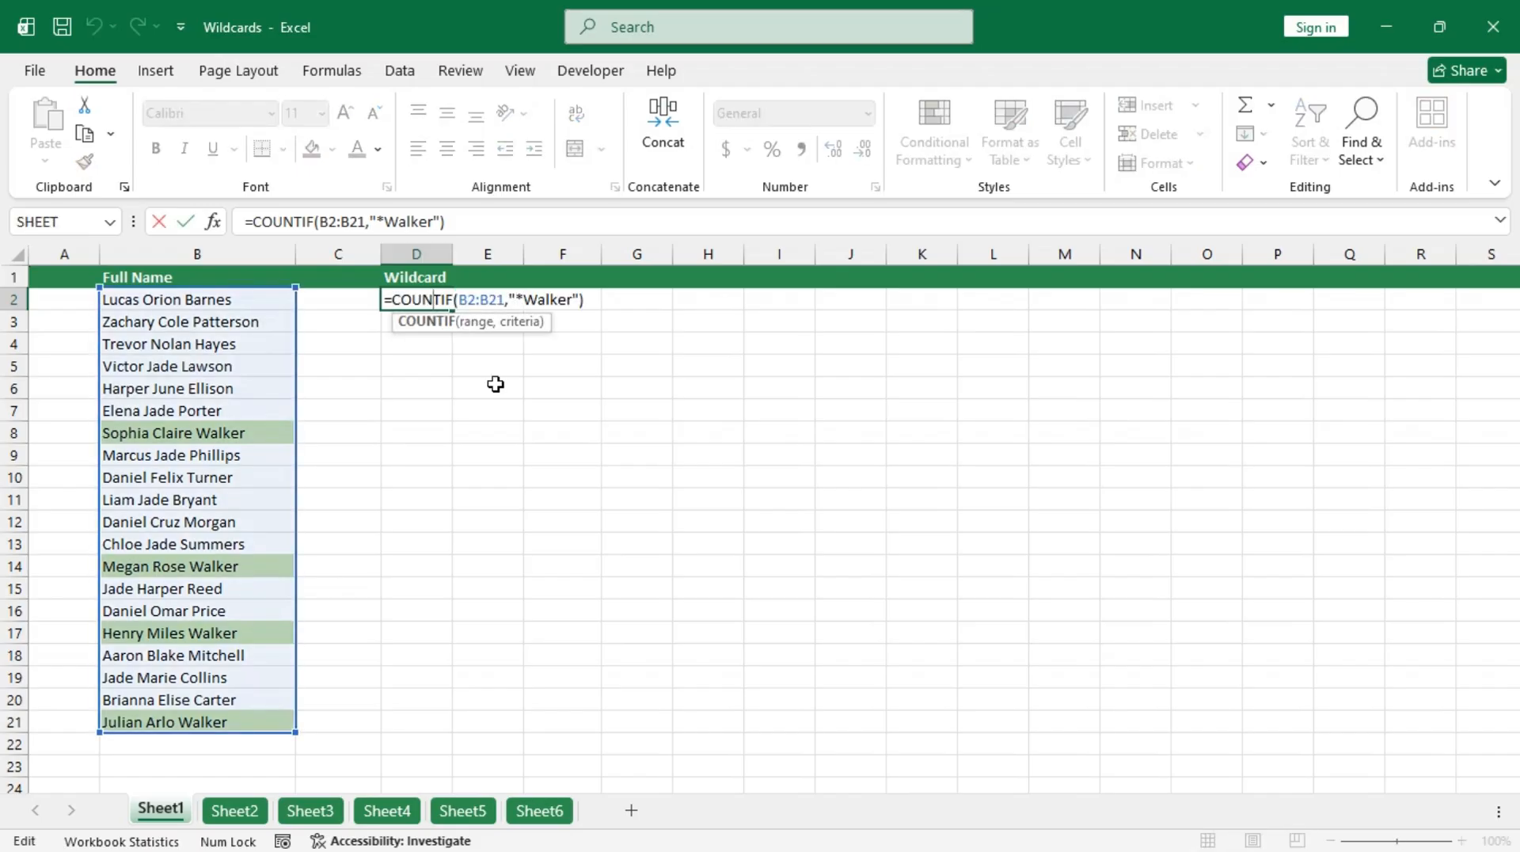
pyautogui.click(526, 301)
pyautogui.click(573, 300)
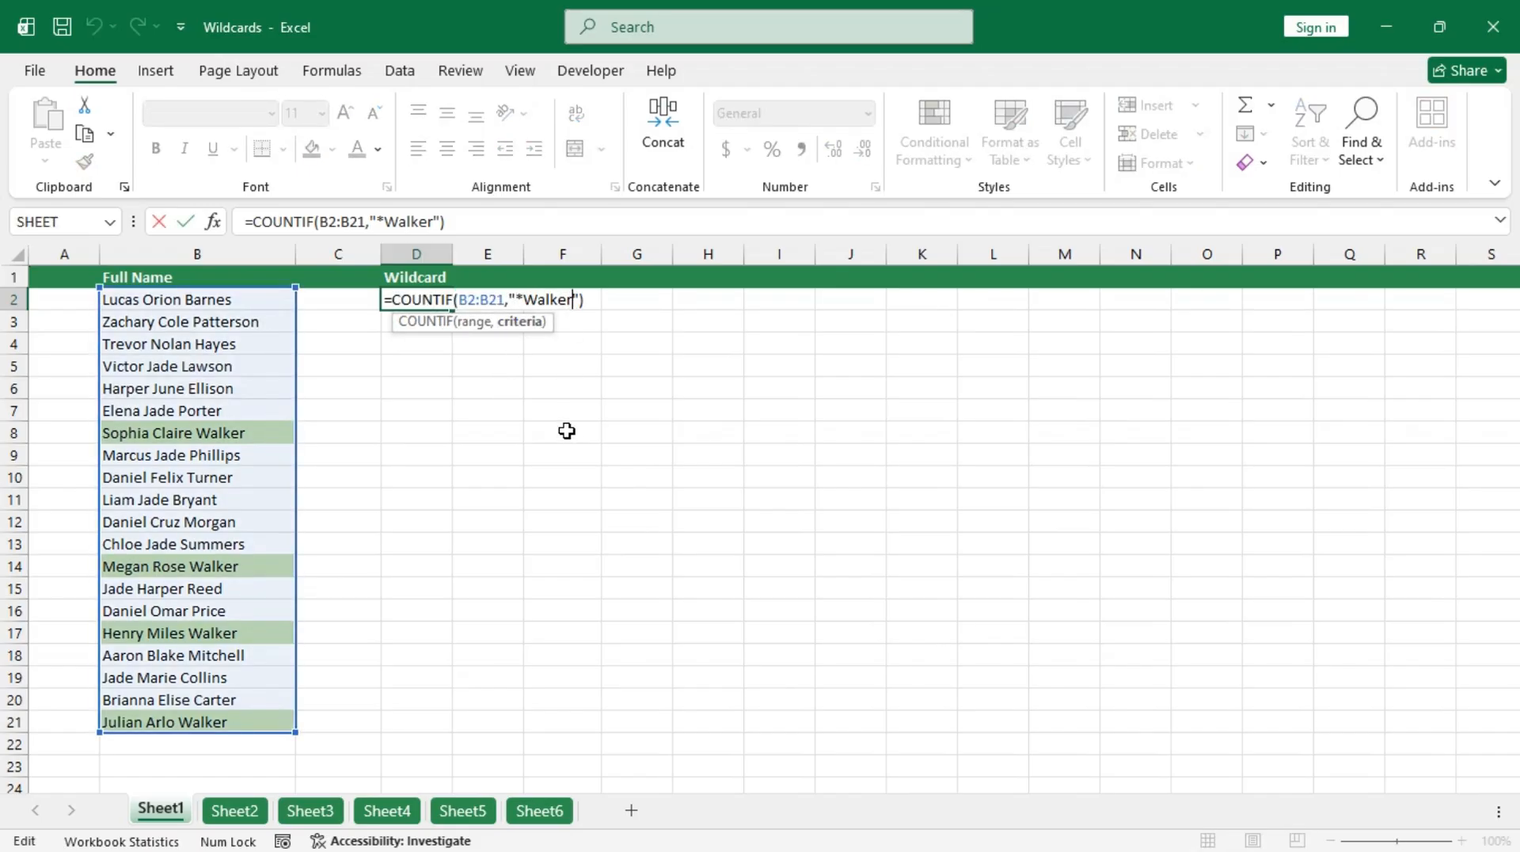
pyautogui.write('*')
pyautogui.press('BackSpace')
pyautogui.press('BackSpace')
pyautogui.press('BackSpace')
pyautogui.press('BackSpace')
pyautogui.press('BackSpace')
pyautogui.press('BackSpace')
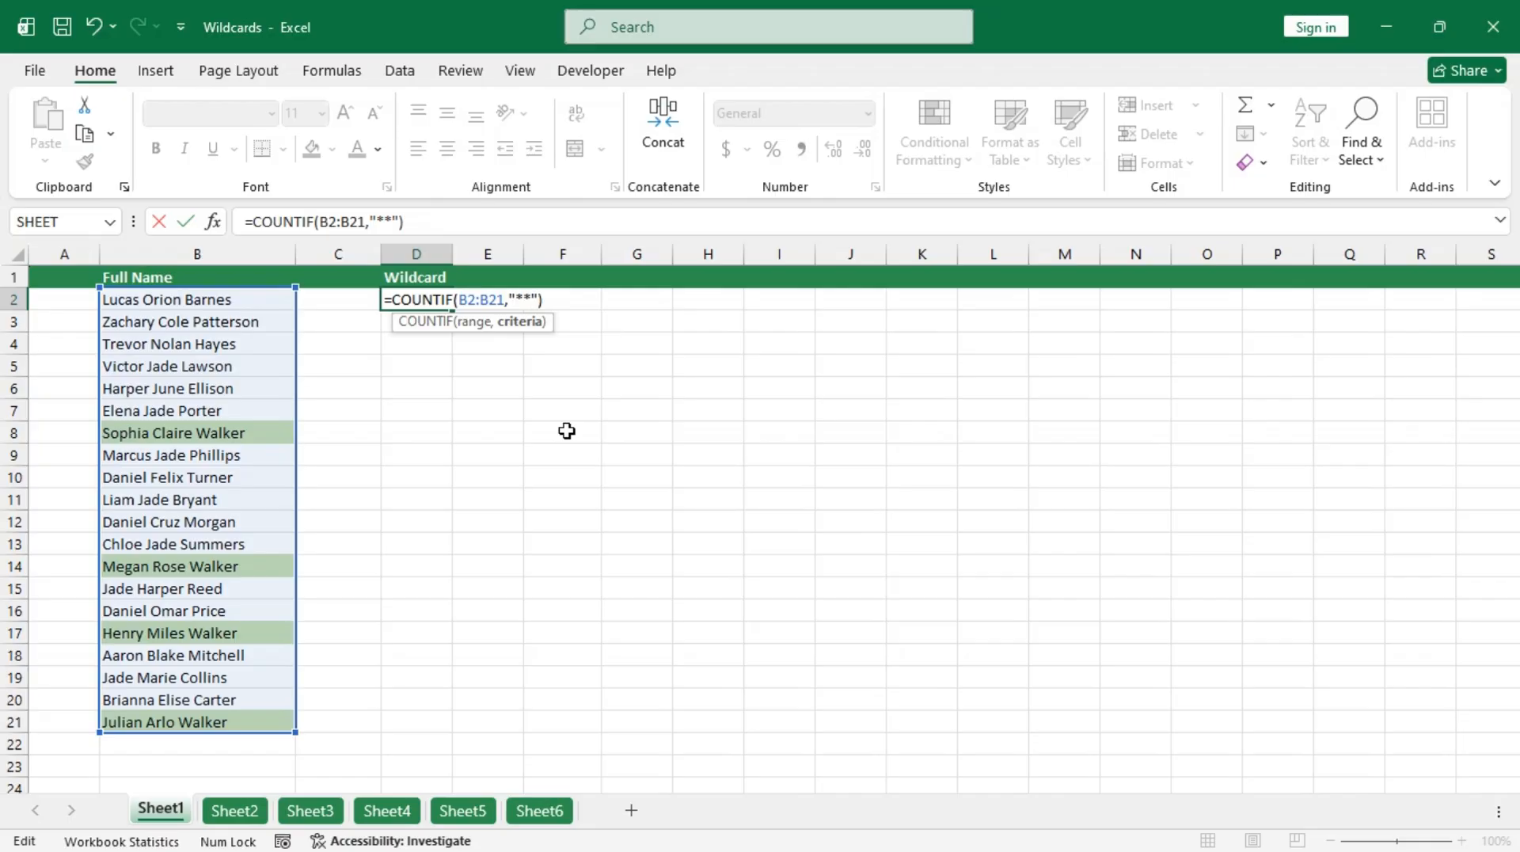
pyautogui.write('Jade')
pyautogui.hotkey('ctrl', 'Return')
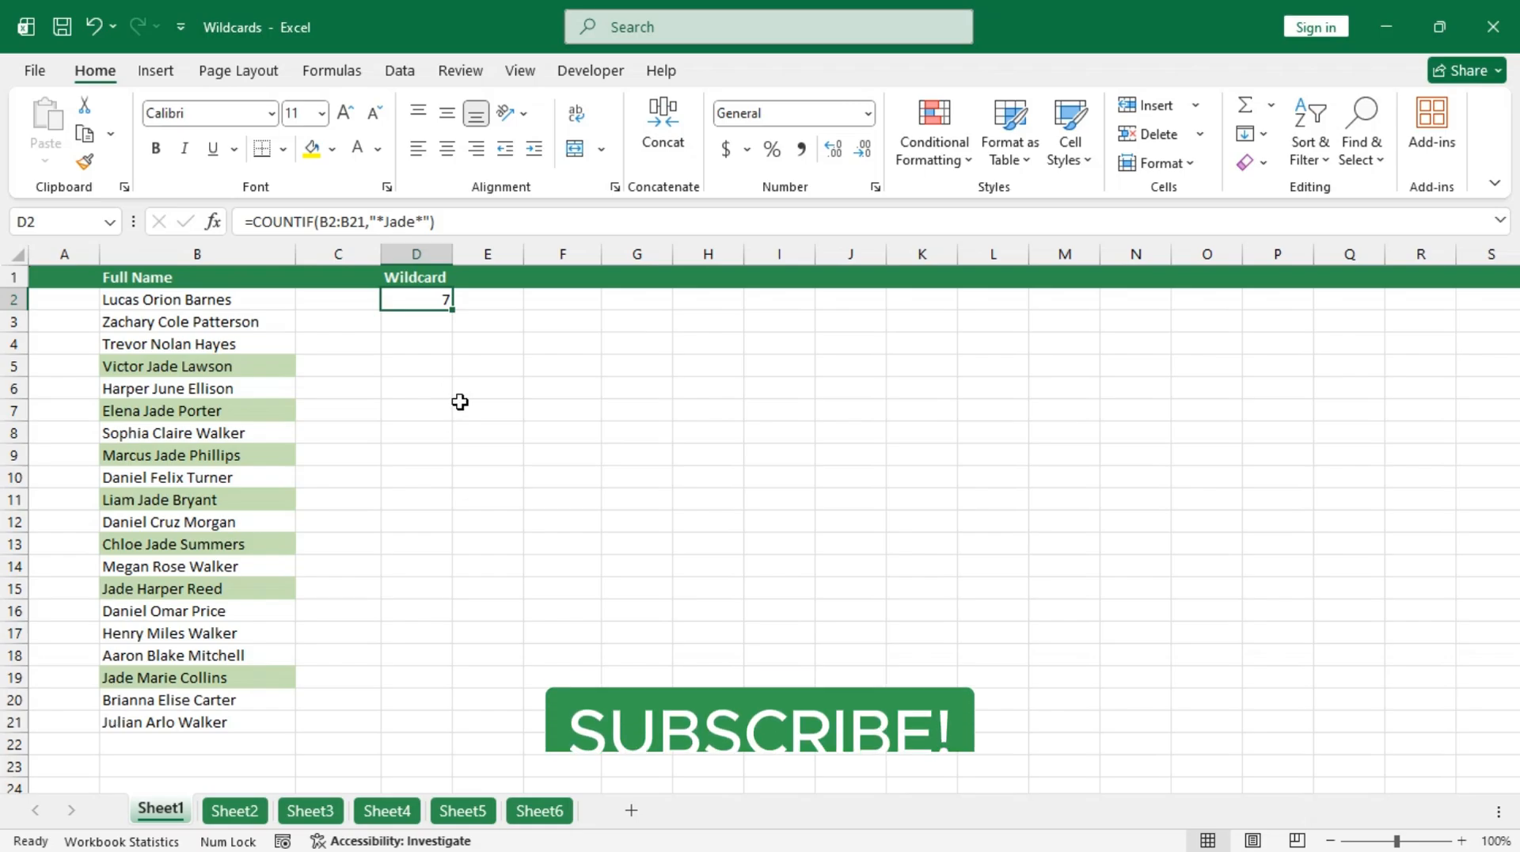
# Step: Restrict D2's COUNTIF criteria to middle names by adding a question mark before the first asterisk and after the last one
pyautogui.doubleClick(419, 299)
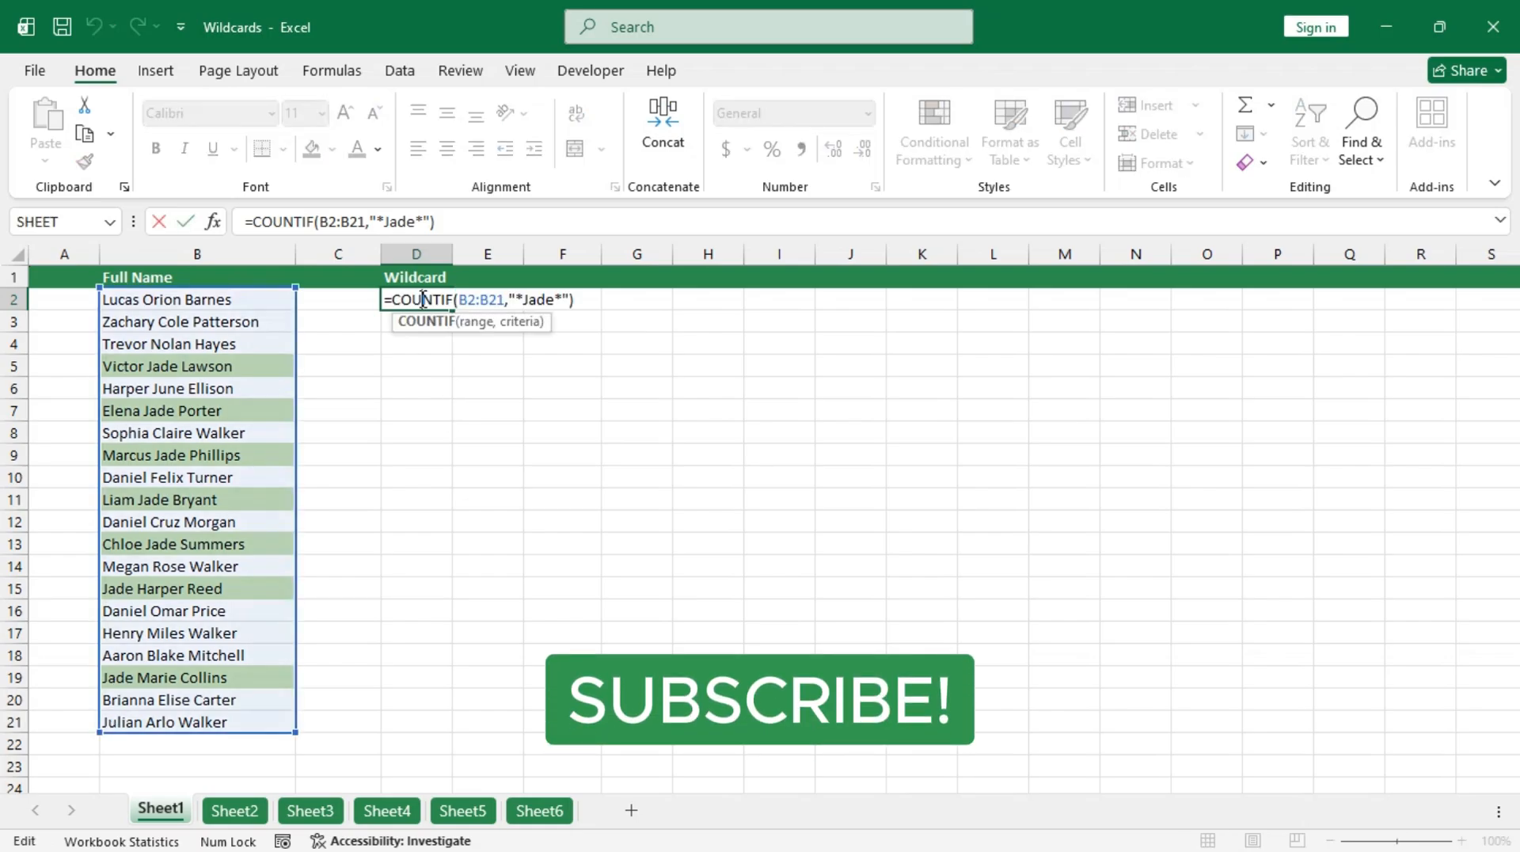
pyautogui.click(538, 301)
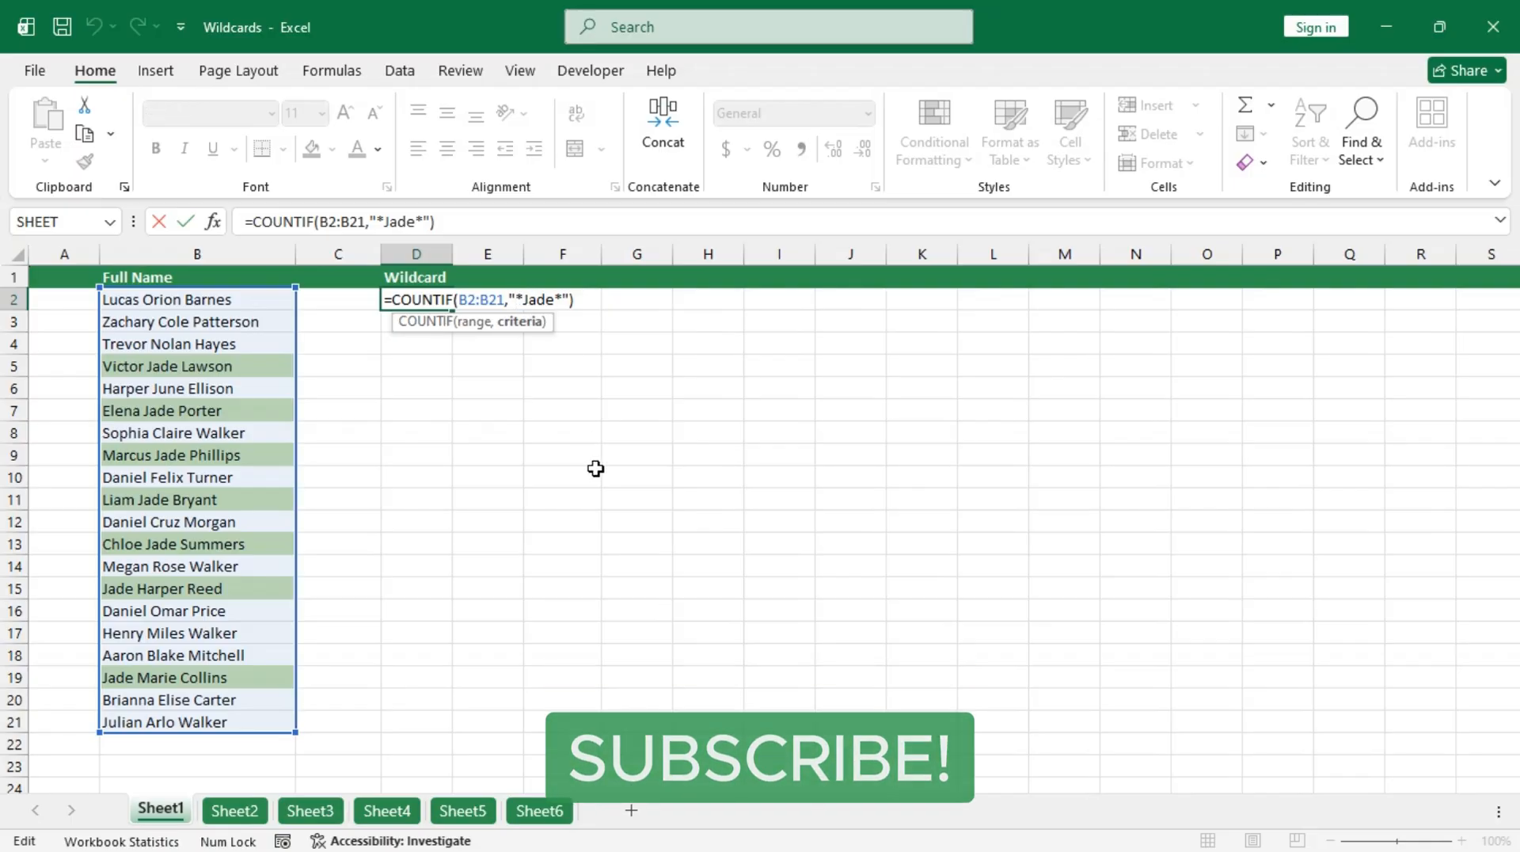
pyautogui.write('?')
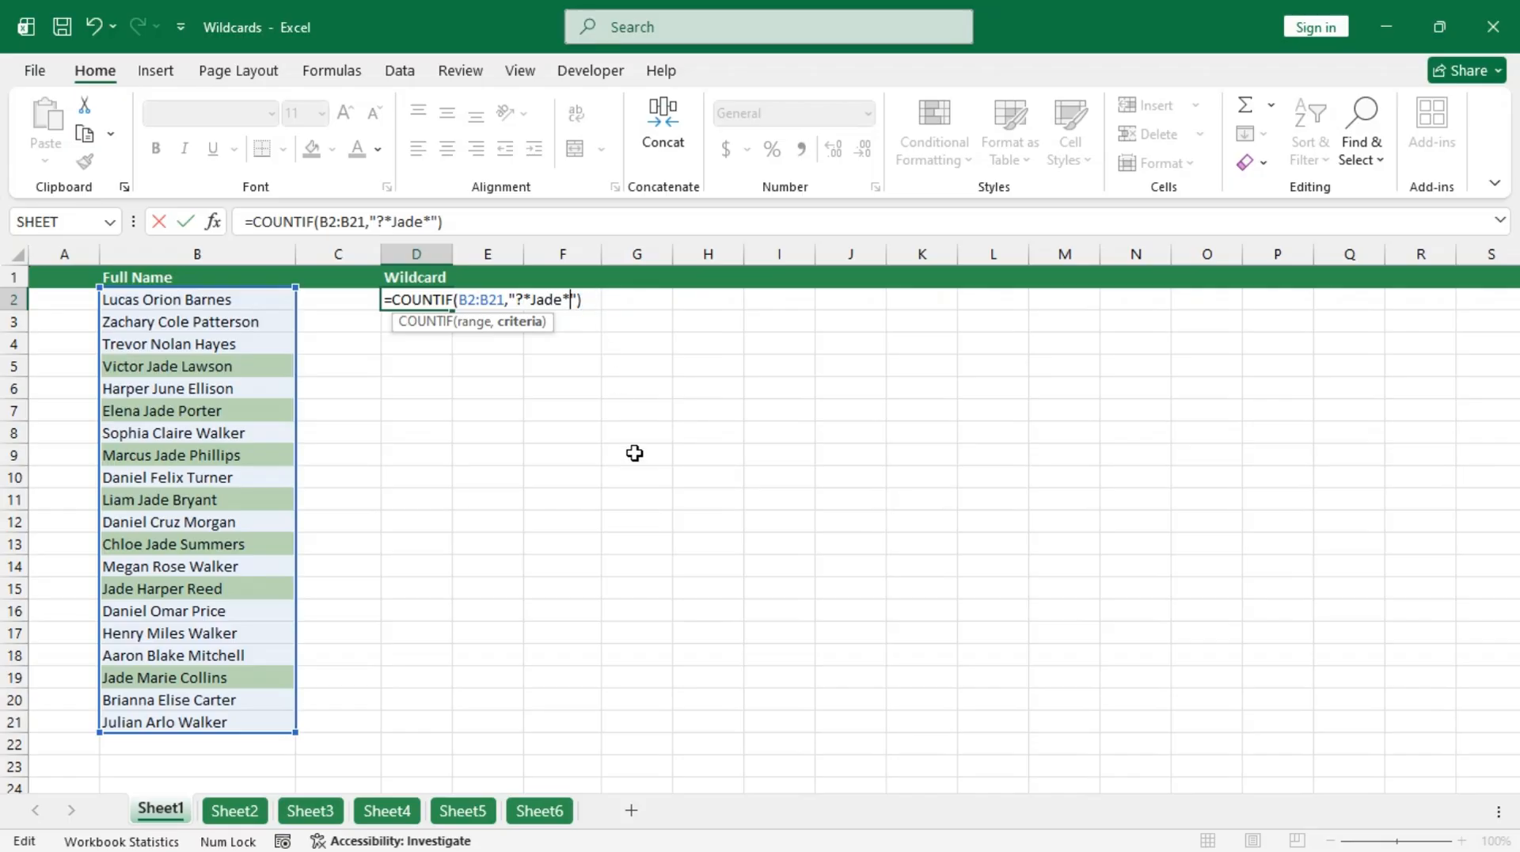
pyautogui.write('?')
pyautogui.hotkey('ctrl', 'Return')
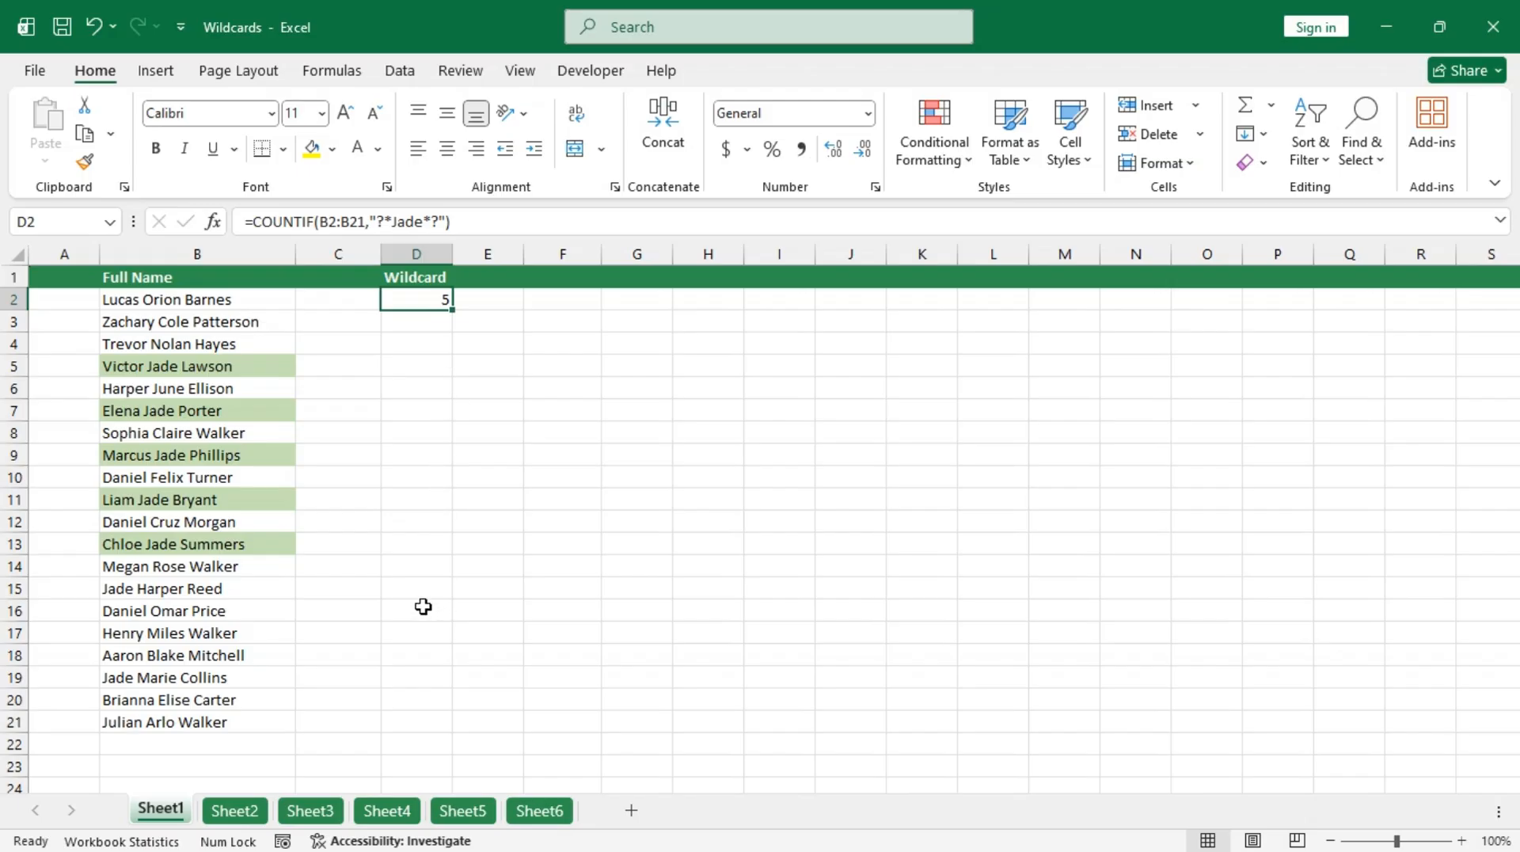
# Step: On Sheet2, begin a VLOOKUP formula in E2 with lookup value "*Max" and table range B2:C48
pyautogui.click(241, 810)
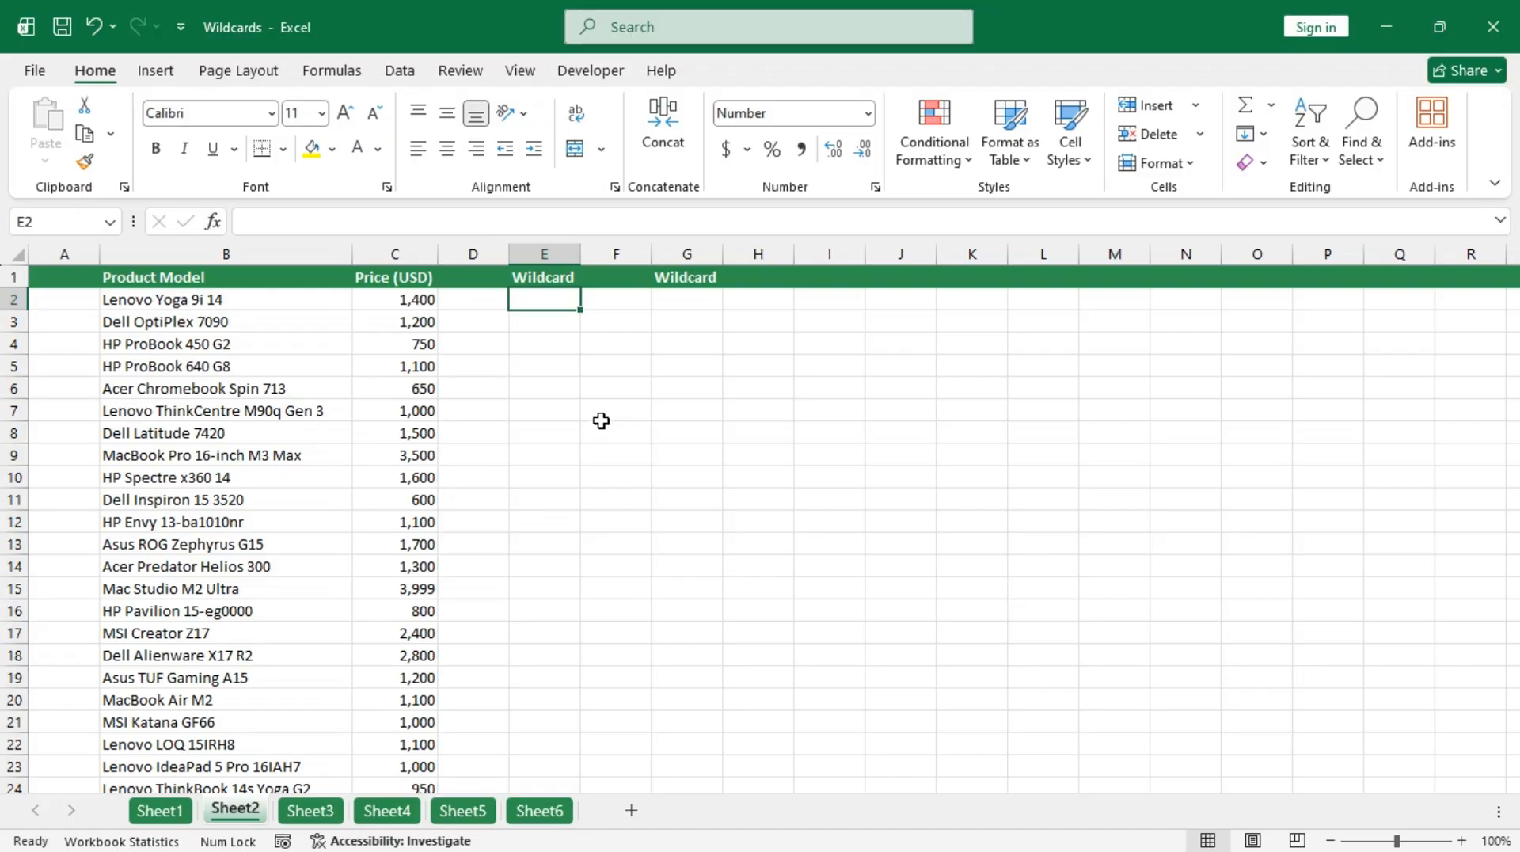
pyautogui.write('=')
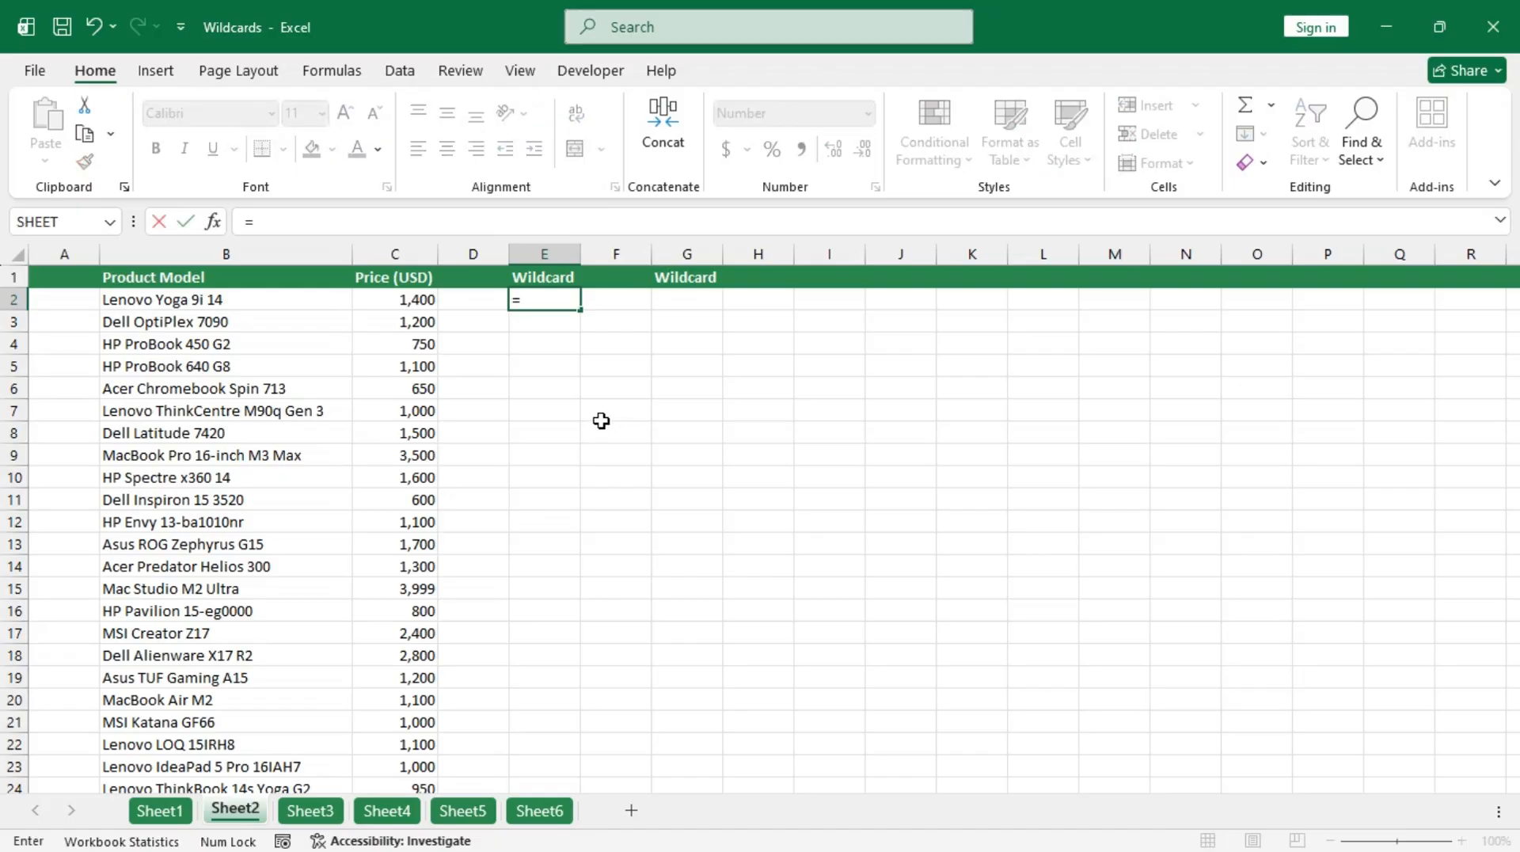
pyautogui.write('vlo')
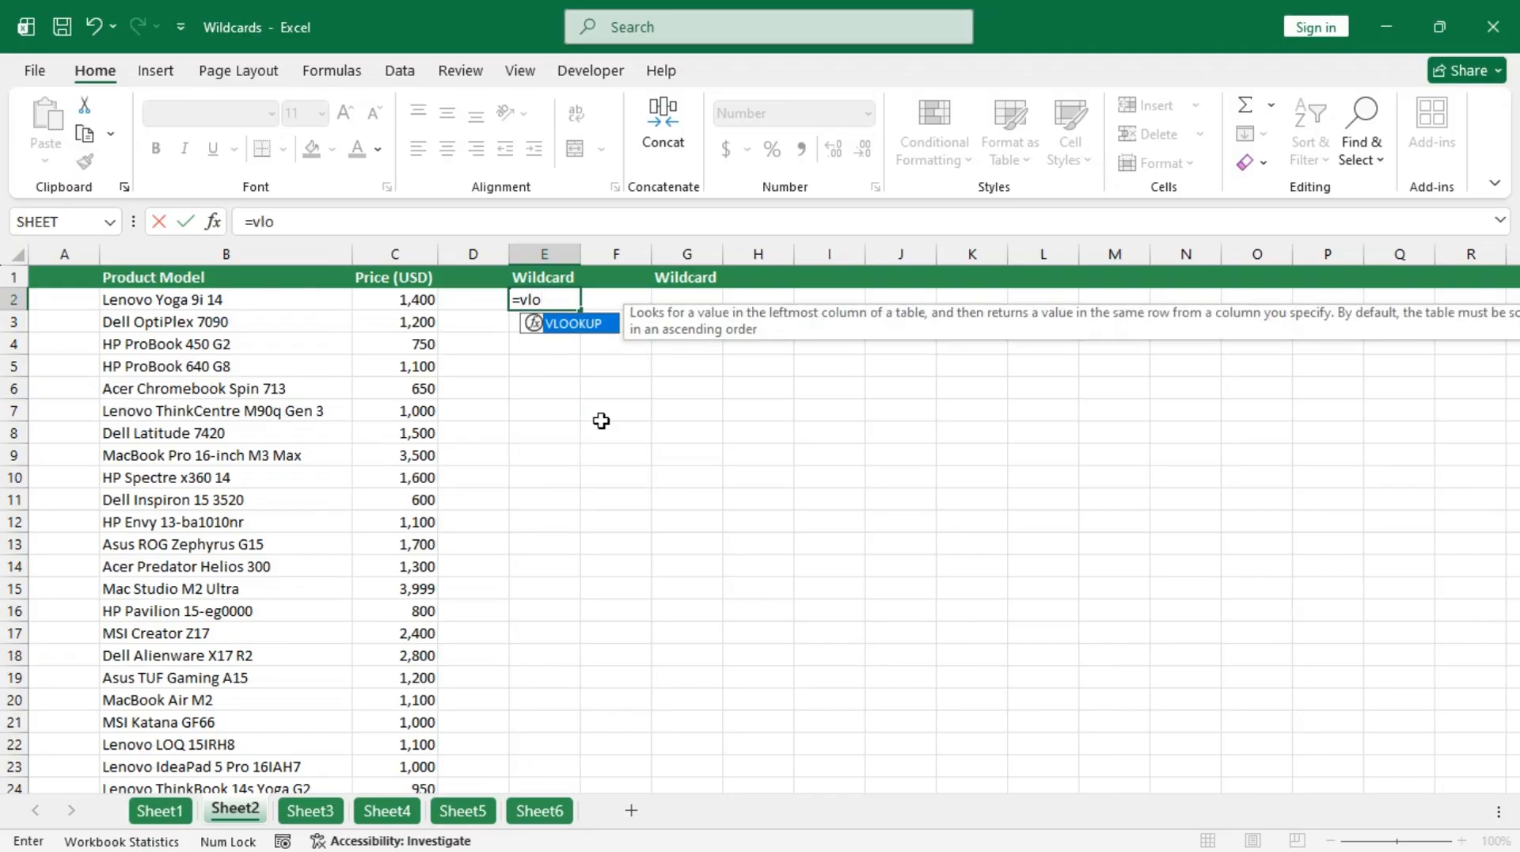
pyautogui.press('Tab')
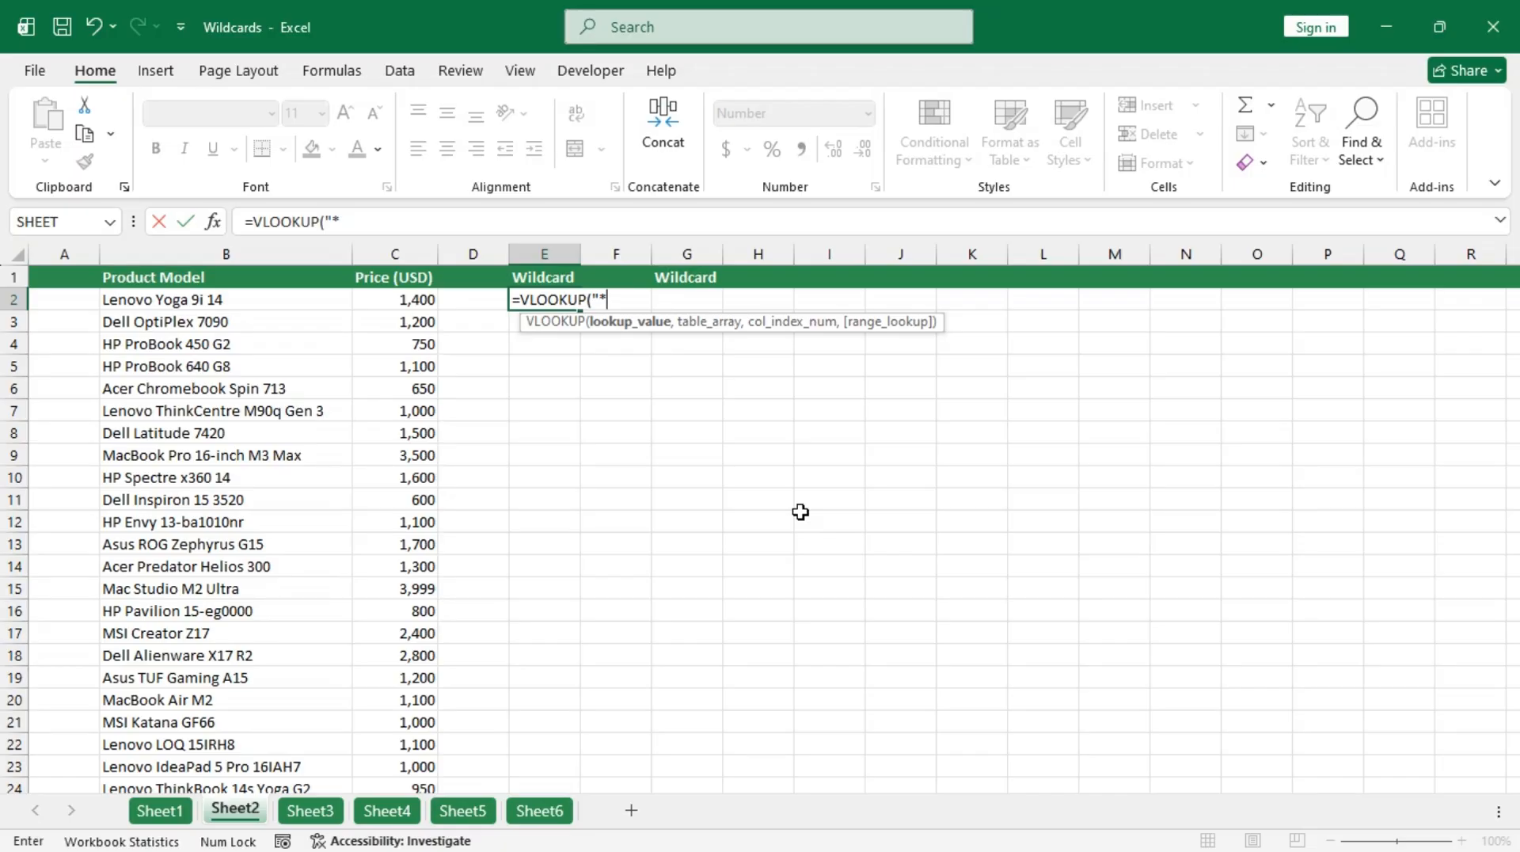
pyautogui.write('Max",')
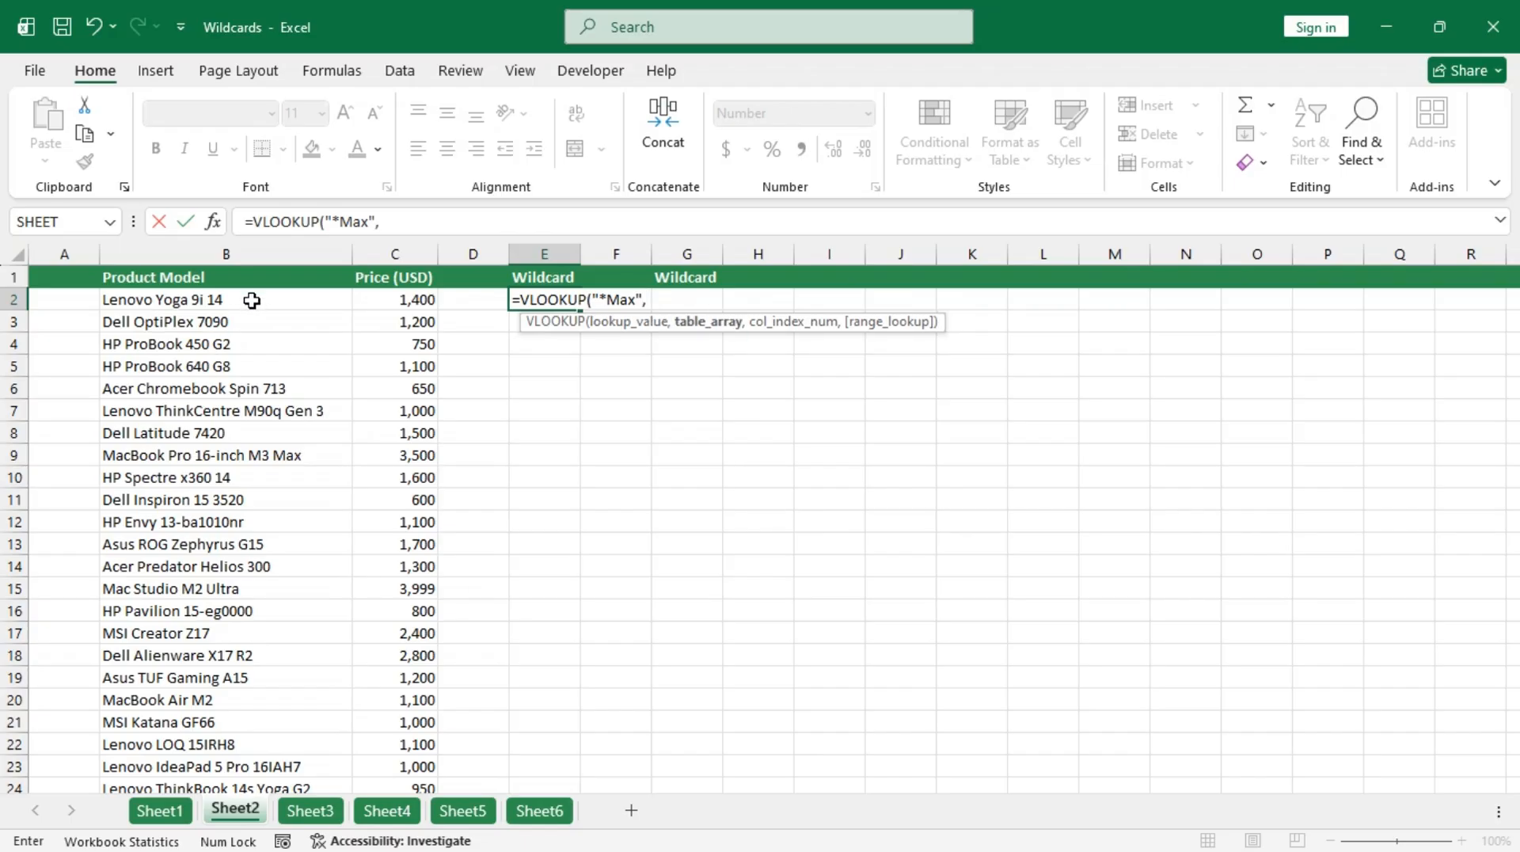
pyautogui.moveTo(254, 302); pyautogui.dragTo(377, 303)
pyautogui.hotkey('ctrl', 'shift', 'Down')
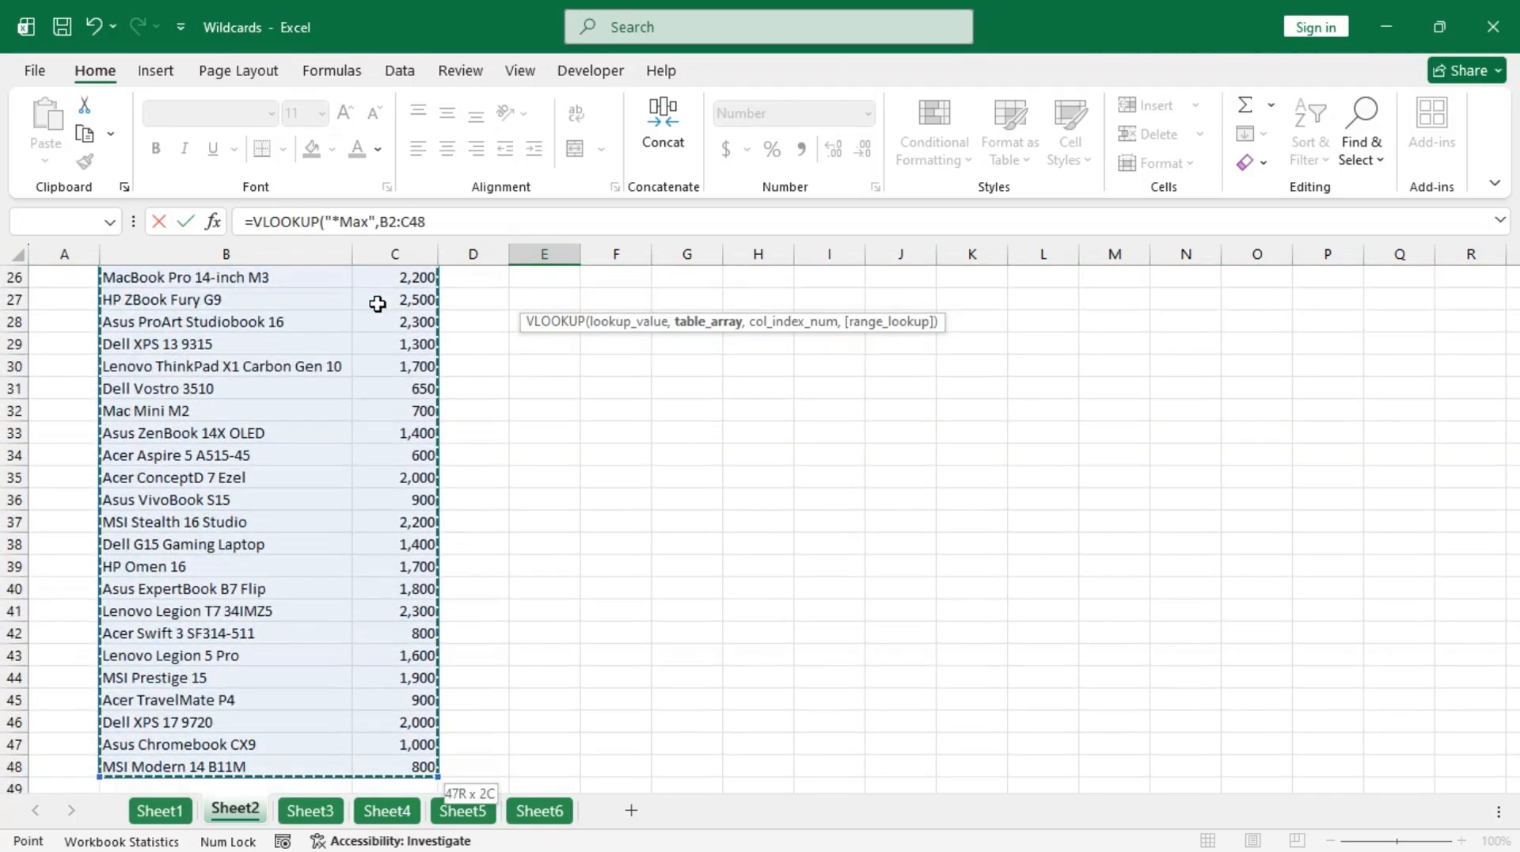
pyautogui.scroll(8, 377, 303)
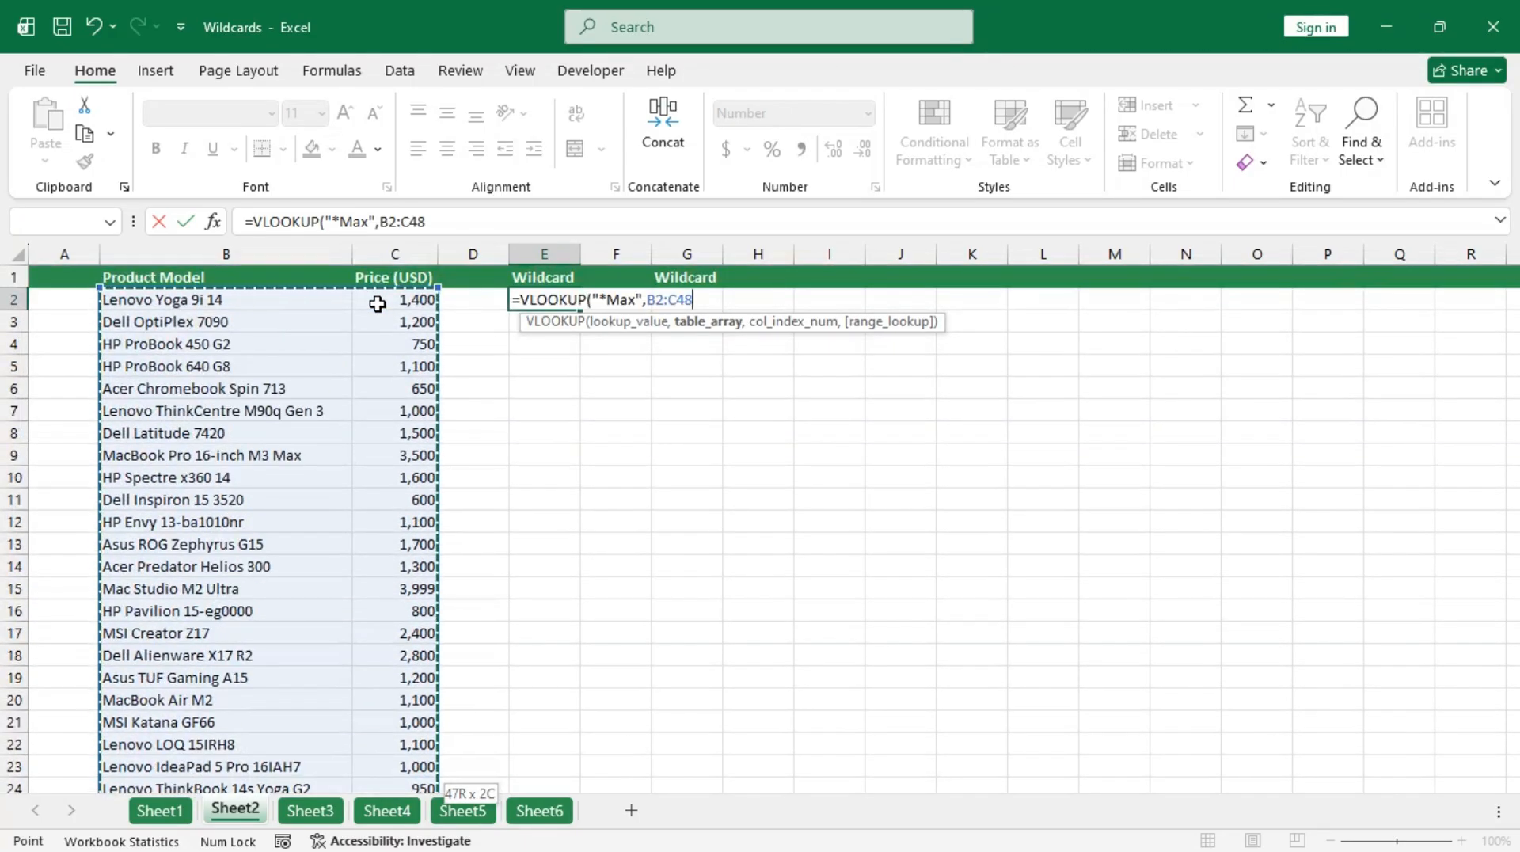
pyautogui.write(',')
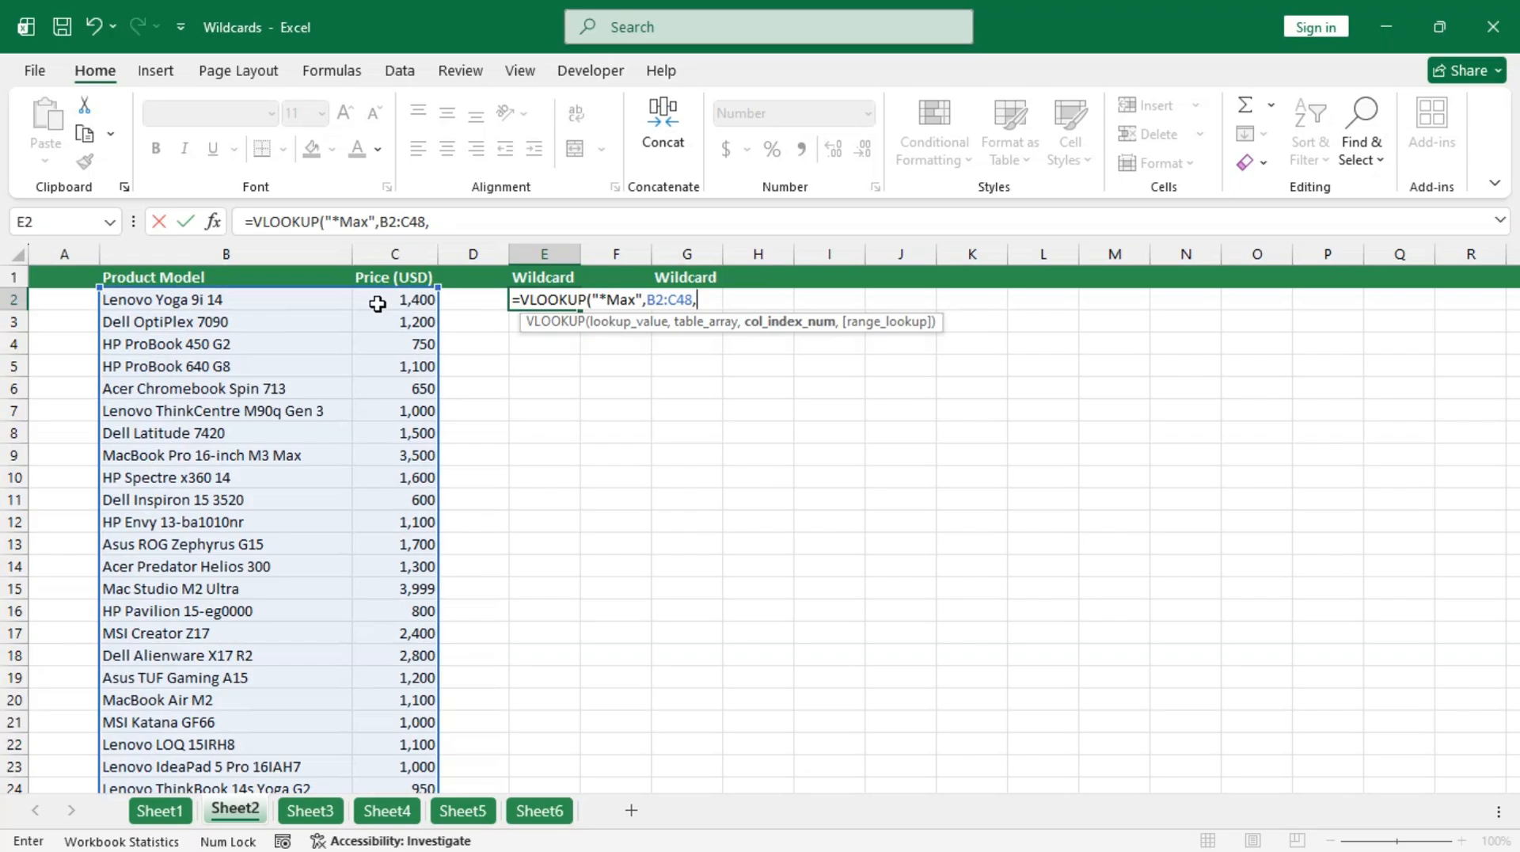
# Step: Complete E2's VLOOKUP with column index 2 and FALSE for exact match, and check it against the MacBook Pro 16-inch M3 Max row
pyautogui.write('2')
pyautogui.write(',')
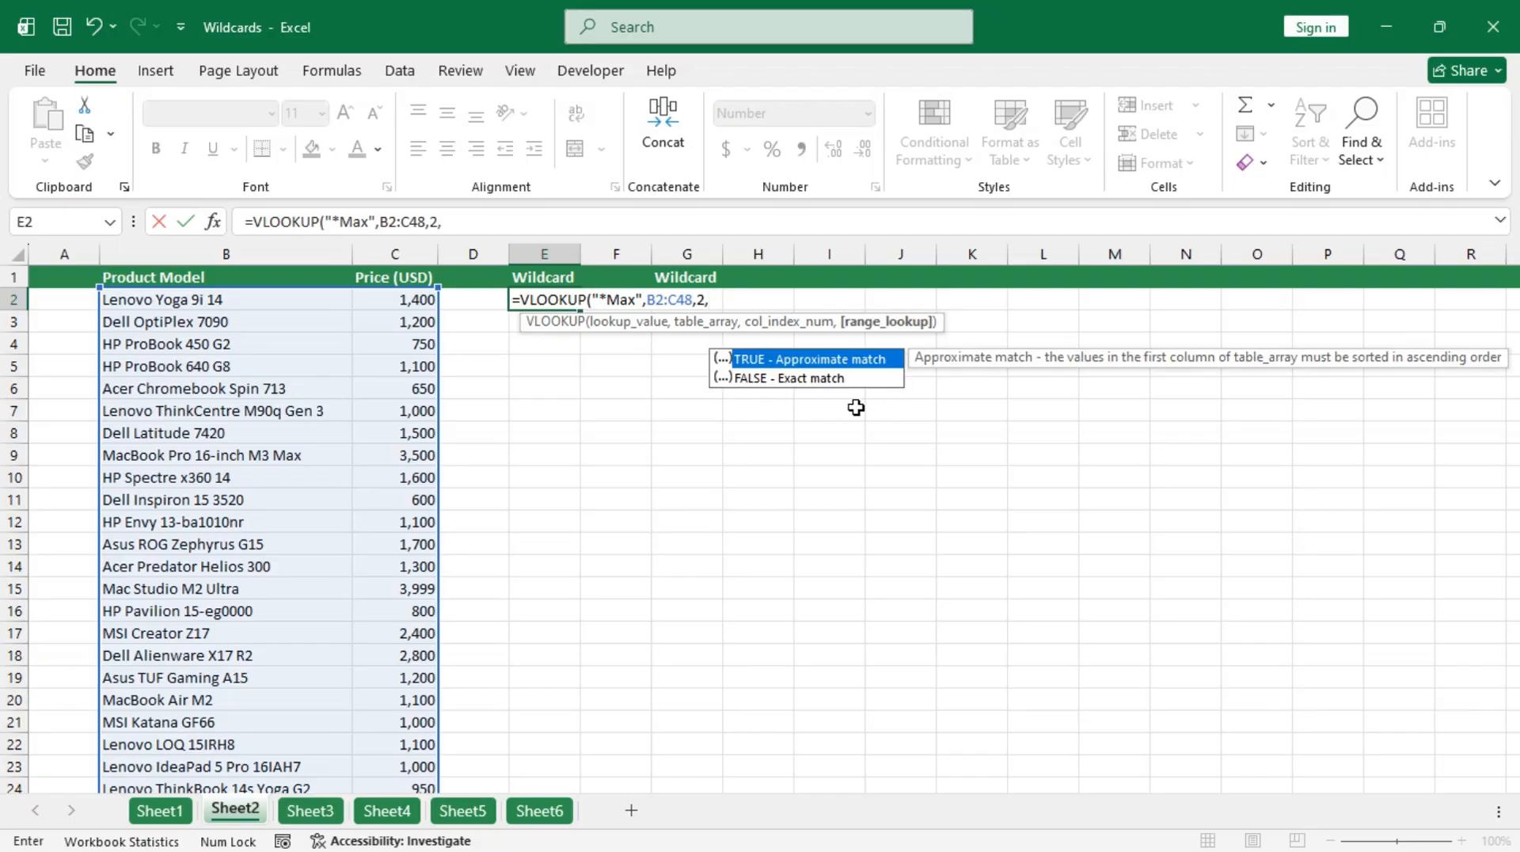
pyautogui.press('Down')
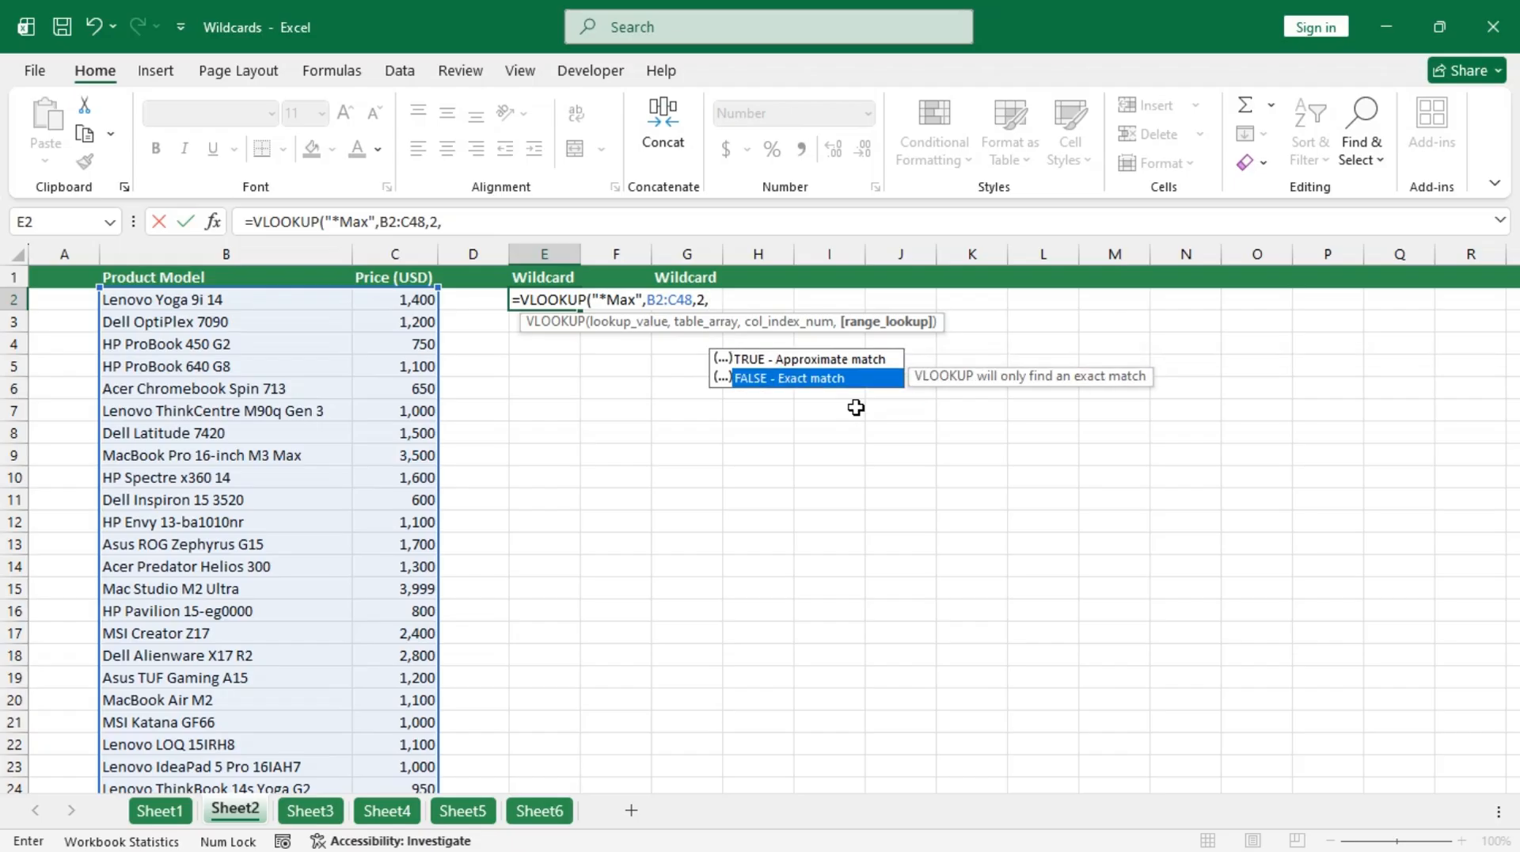
pyautogui.press('Tab')
pyautogui.write(')')
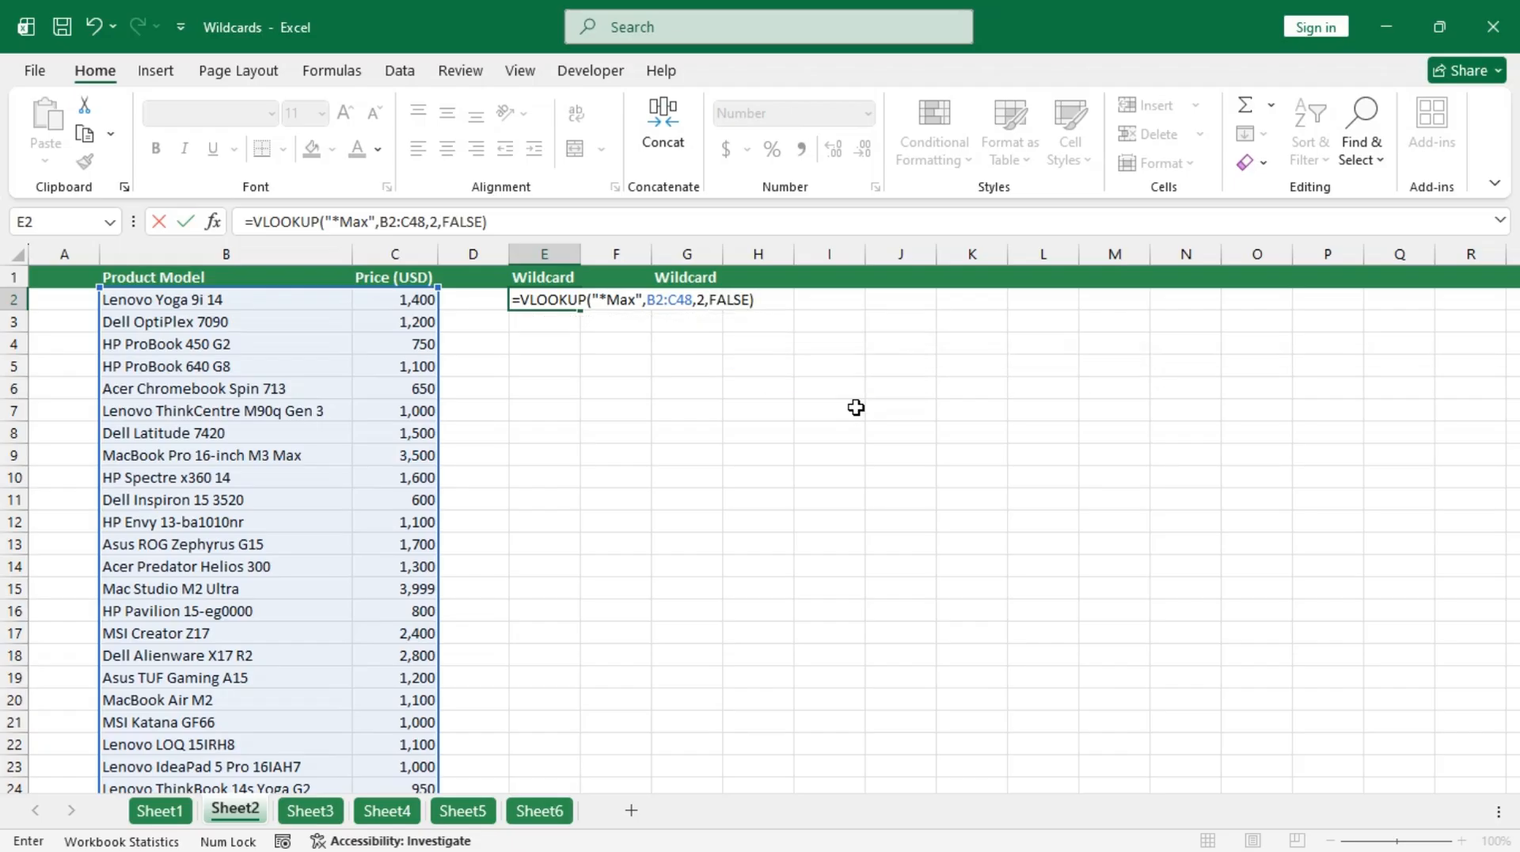
pyautogui.hotkey('ctrl', 'Return')
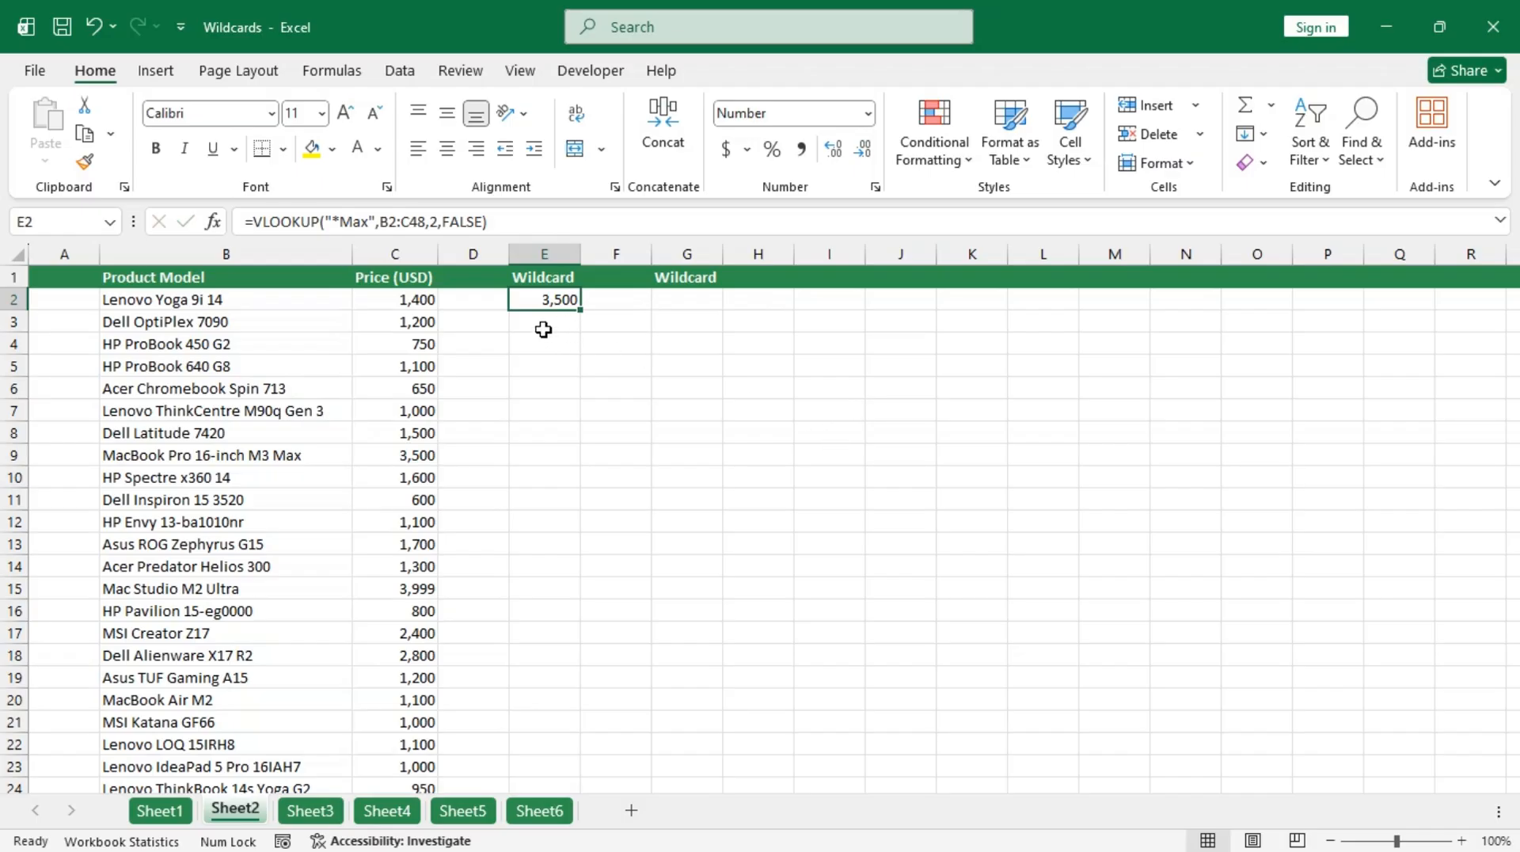
pyautogui.moveTo(286, 454); pyautogui.dragTo(386, 454)
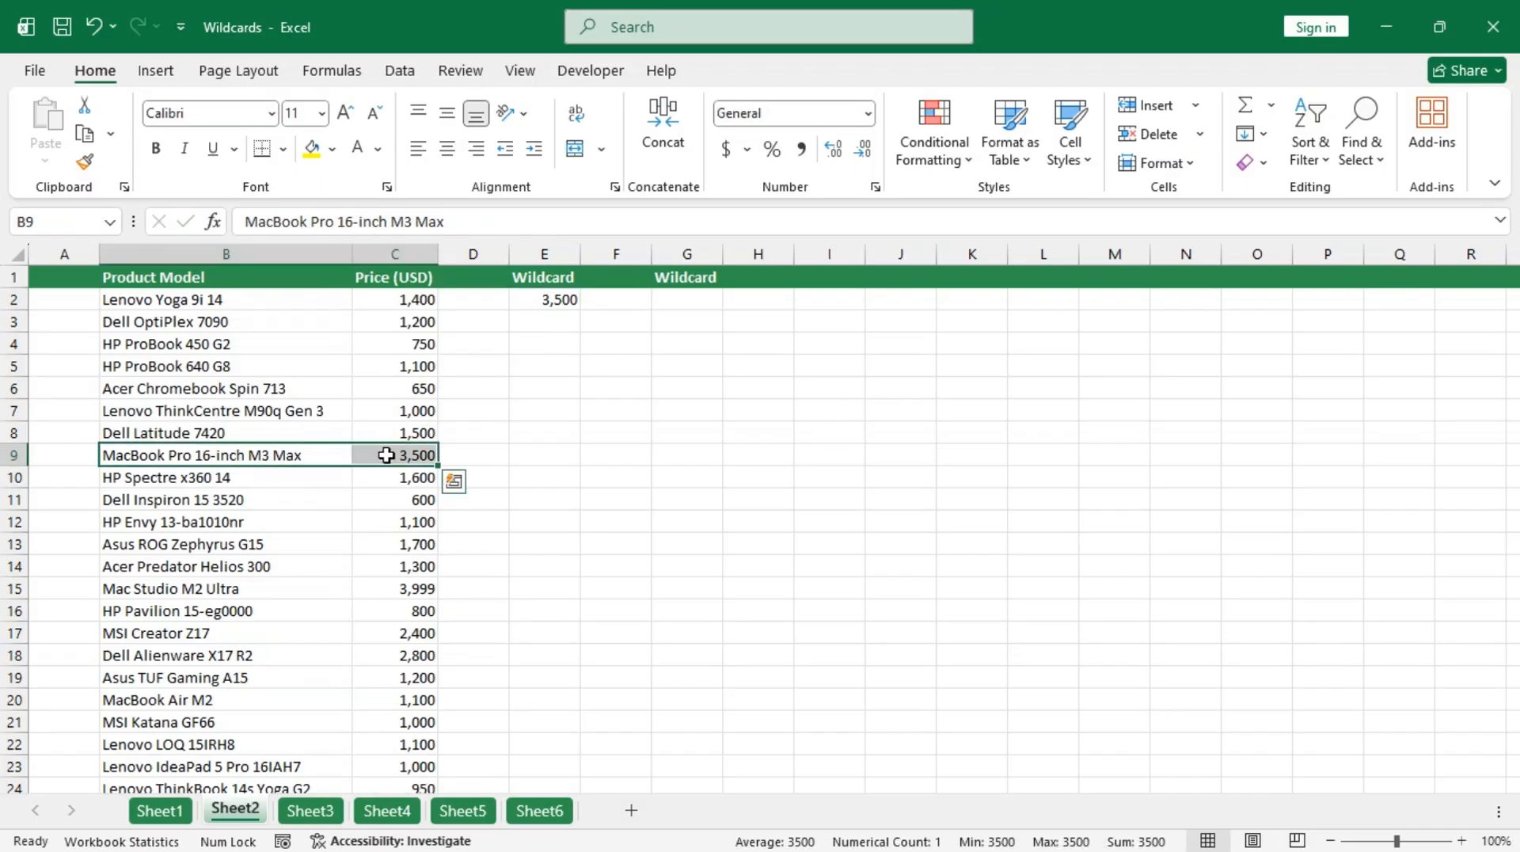
# Step: Change the lookup value in E2's VLOOKUP to "*Ultra*" and check the result against the Mac Studio M2 Ultra row
pyautogui.click(548, 301)
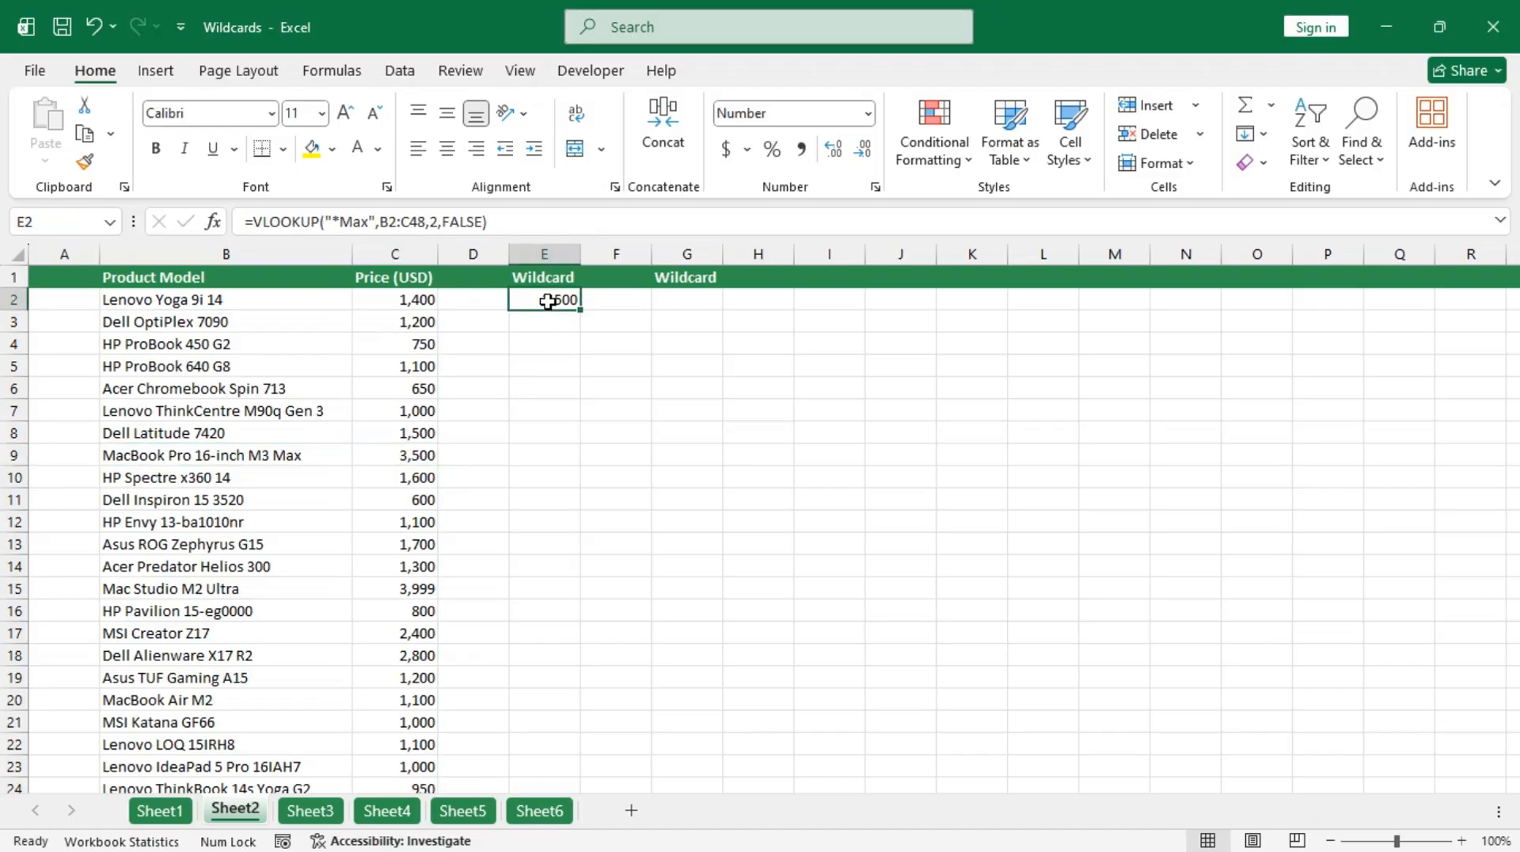
pyautogui.doubleClick(548, 301)
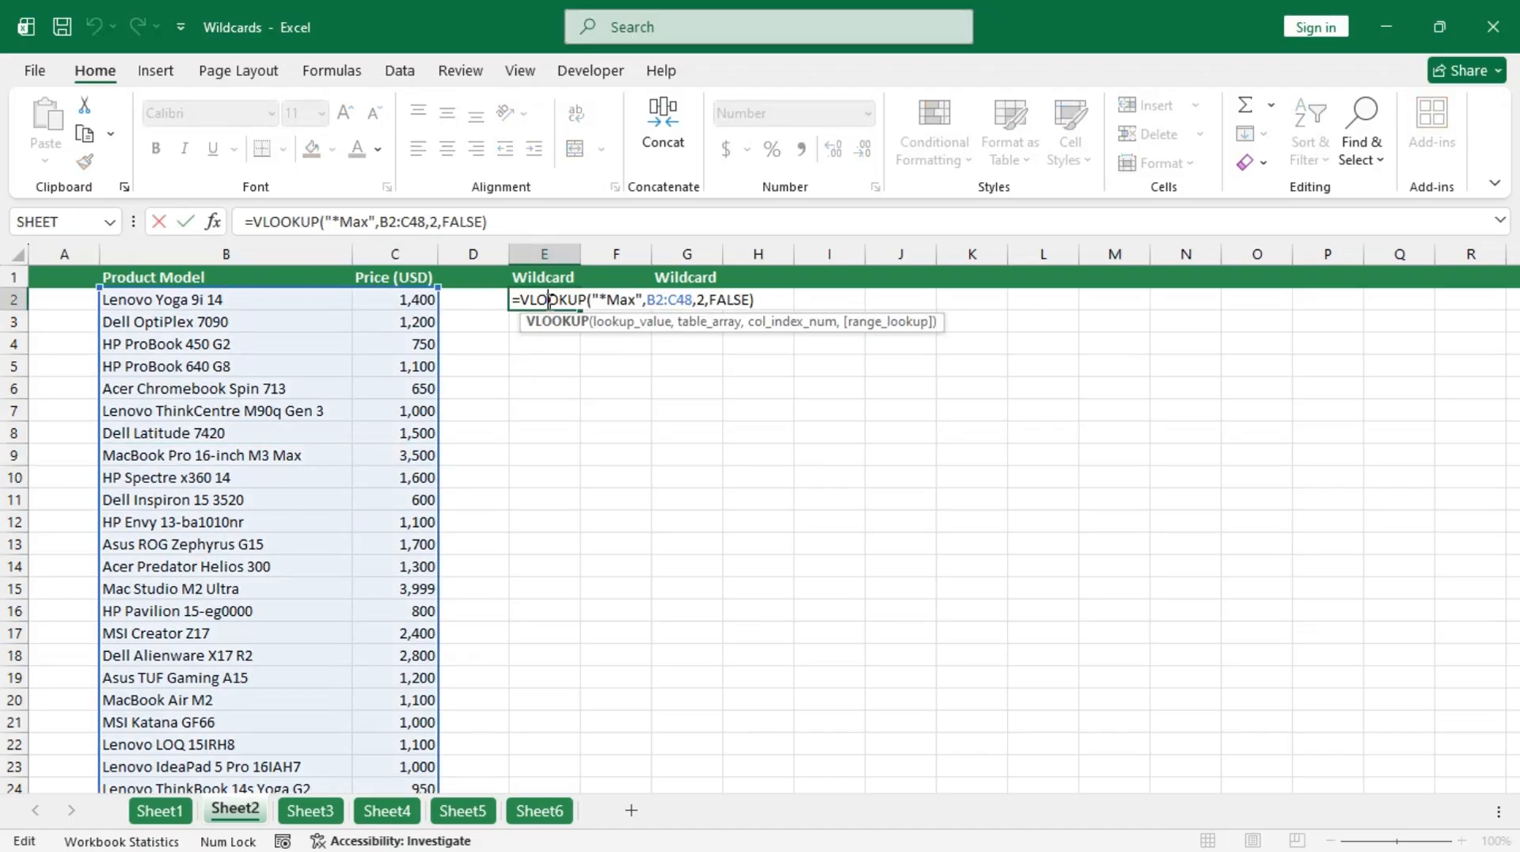
pyautogui.doubleClick(619, 299)
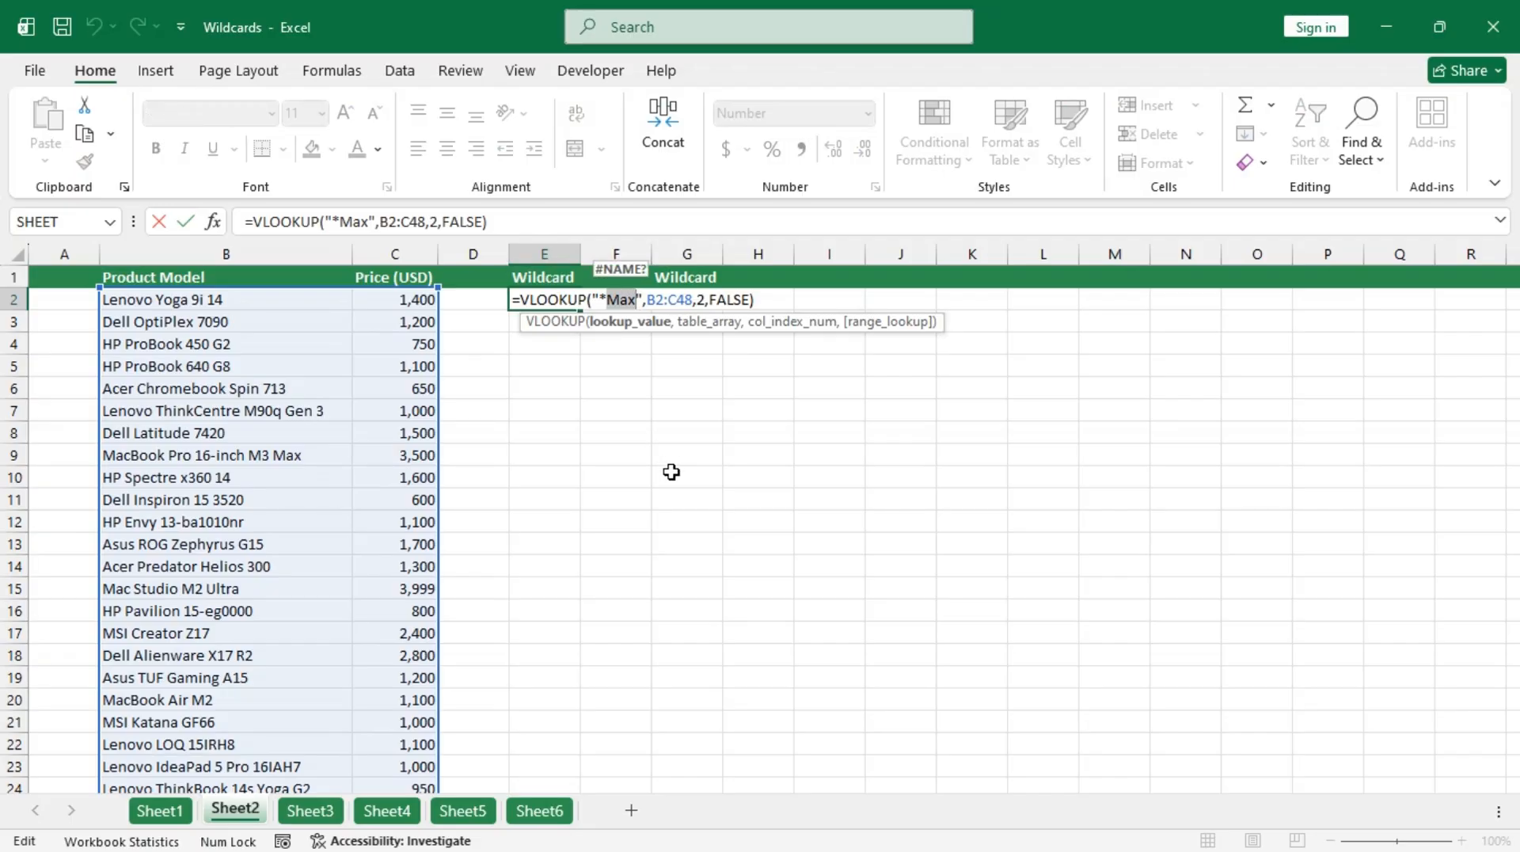
pyautogui.write('Ultra')
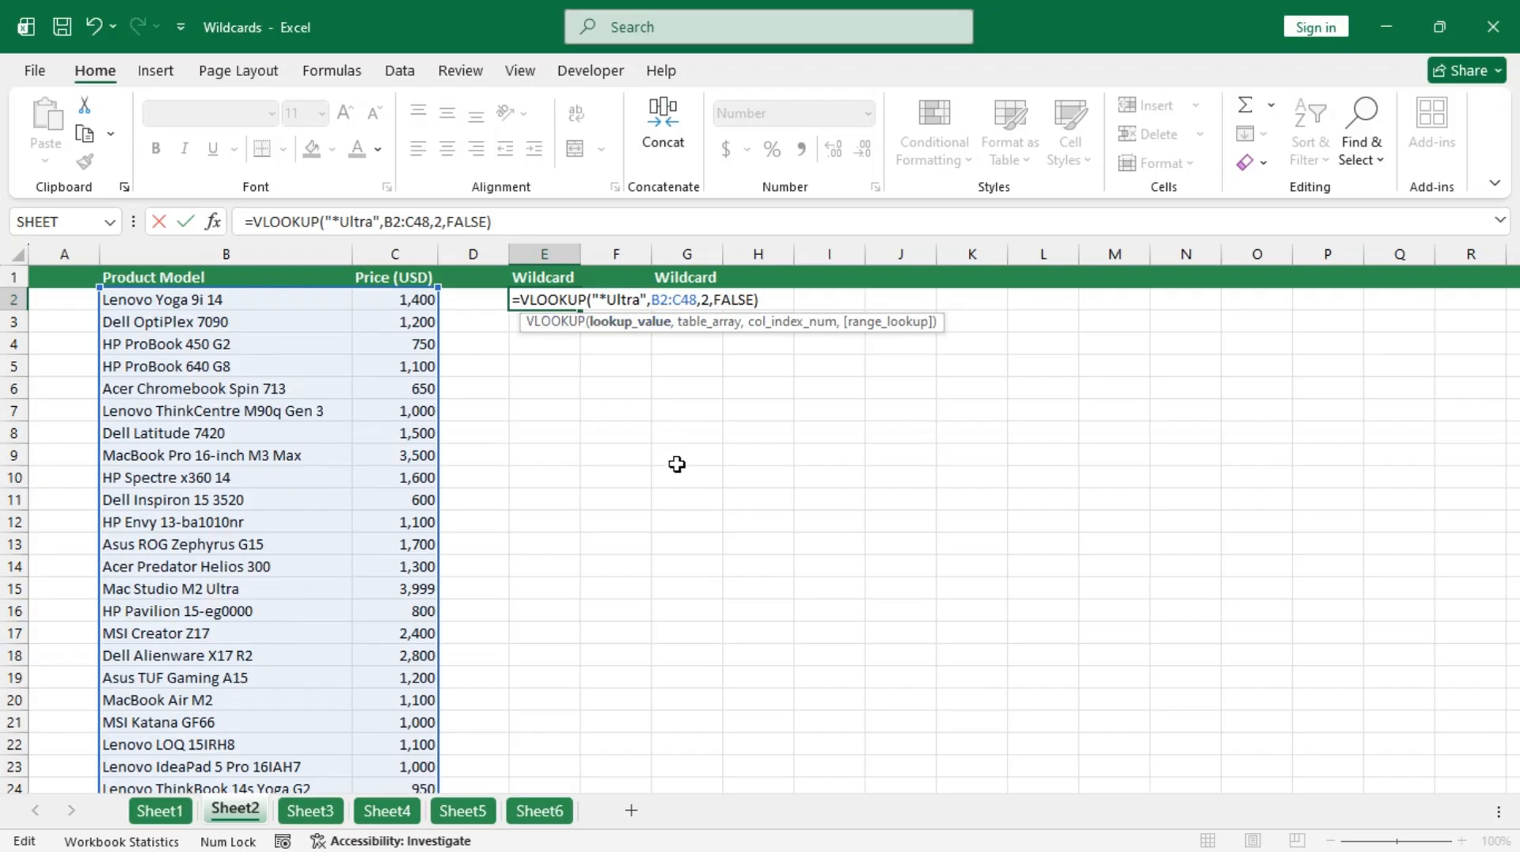
pyautogui.write('*')
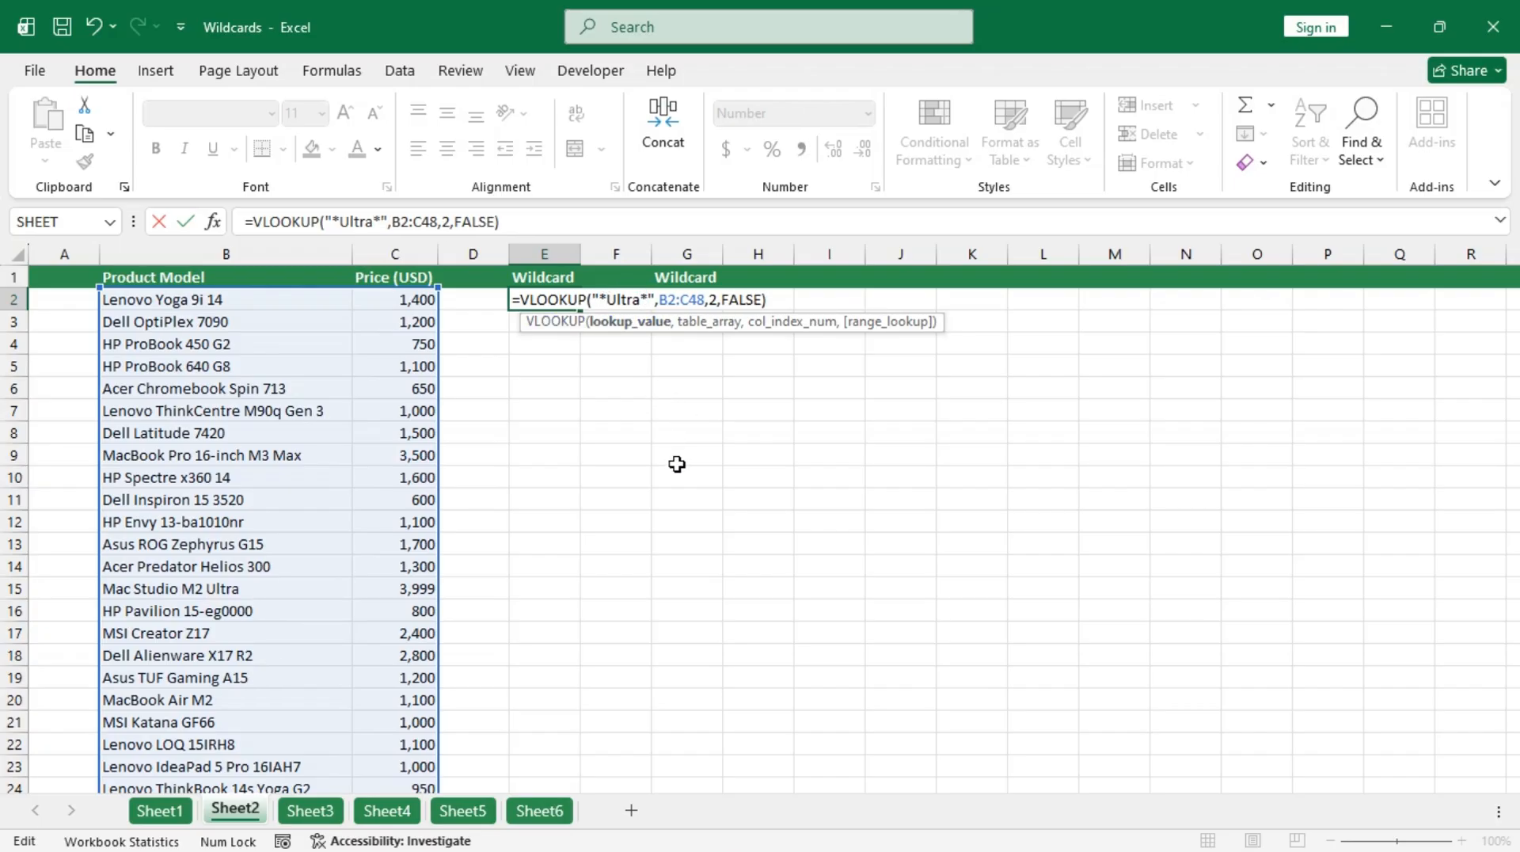
pyautogui.hotkey('ctrl', 'Return')
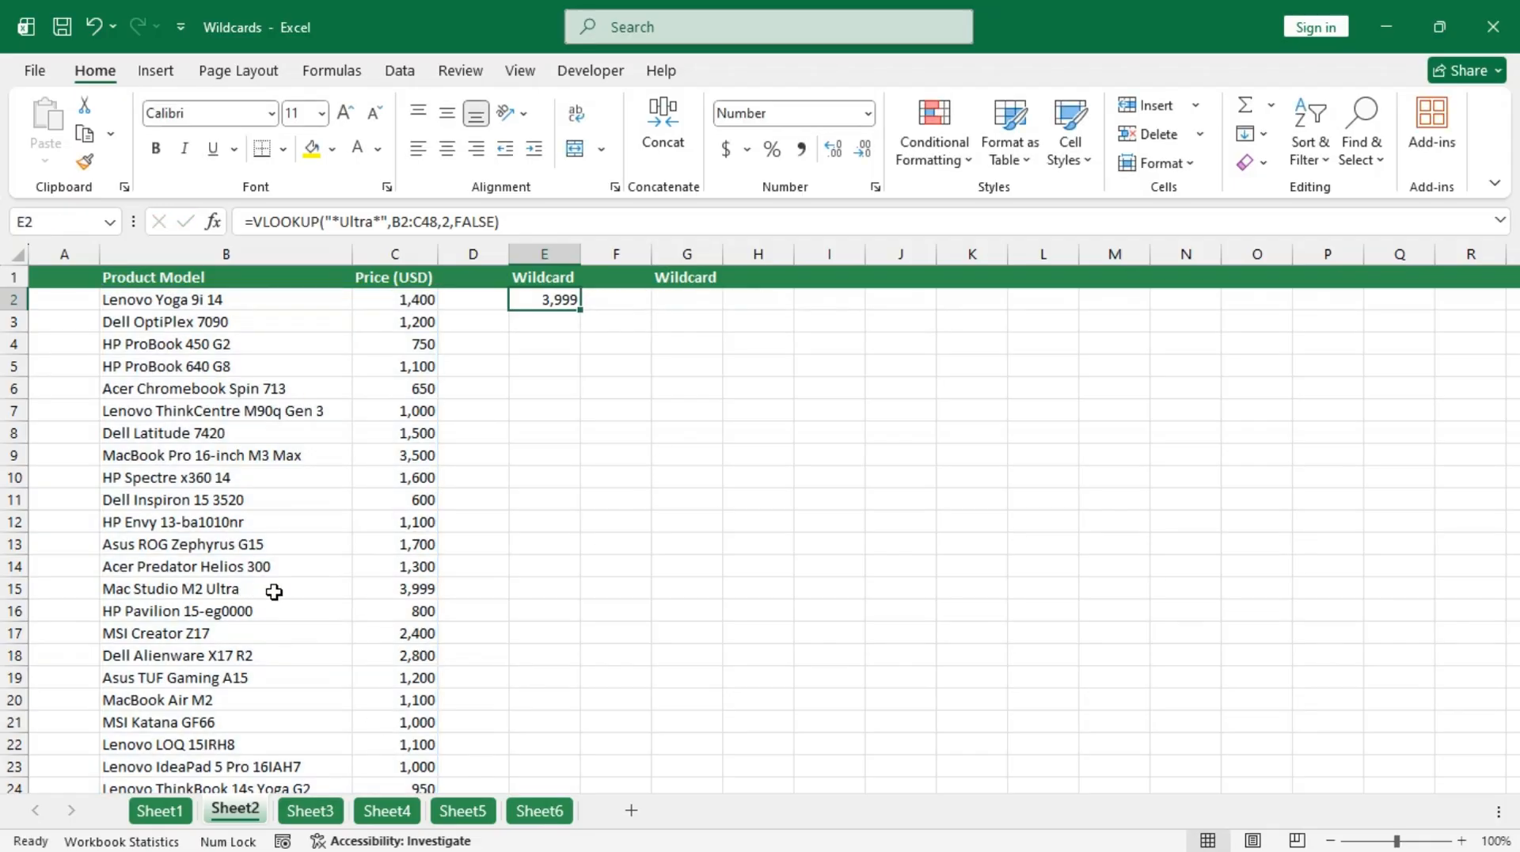
pyautogui.moveTo(274, 592); pyautogui.dragTo(405, 588)
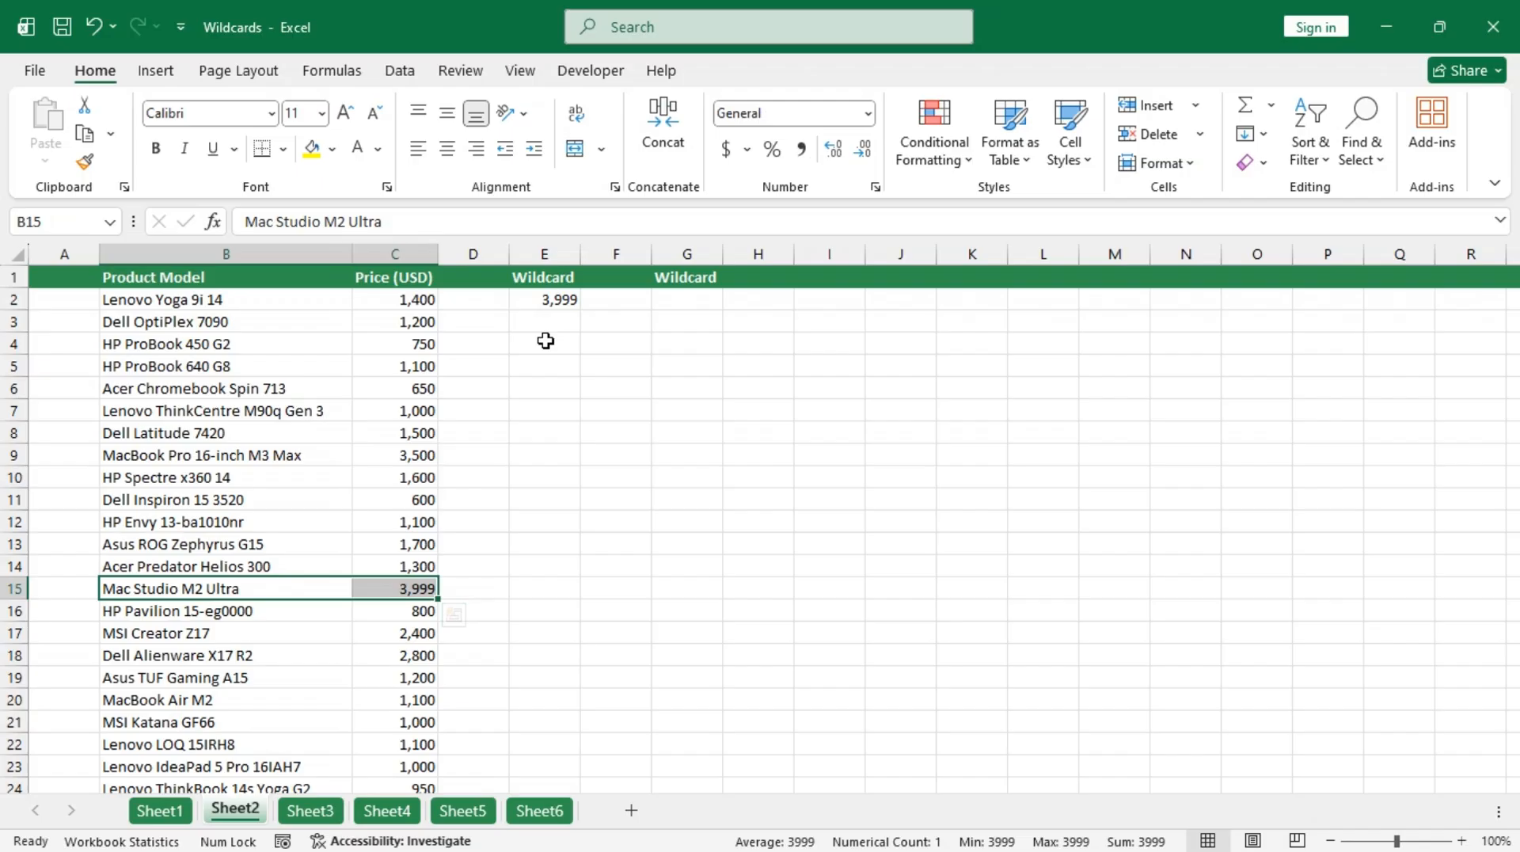
pyautogui.click(544, 298)
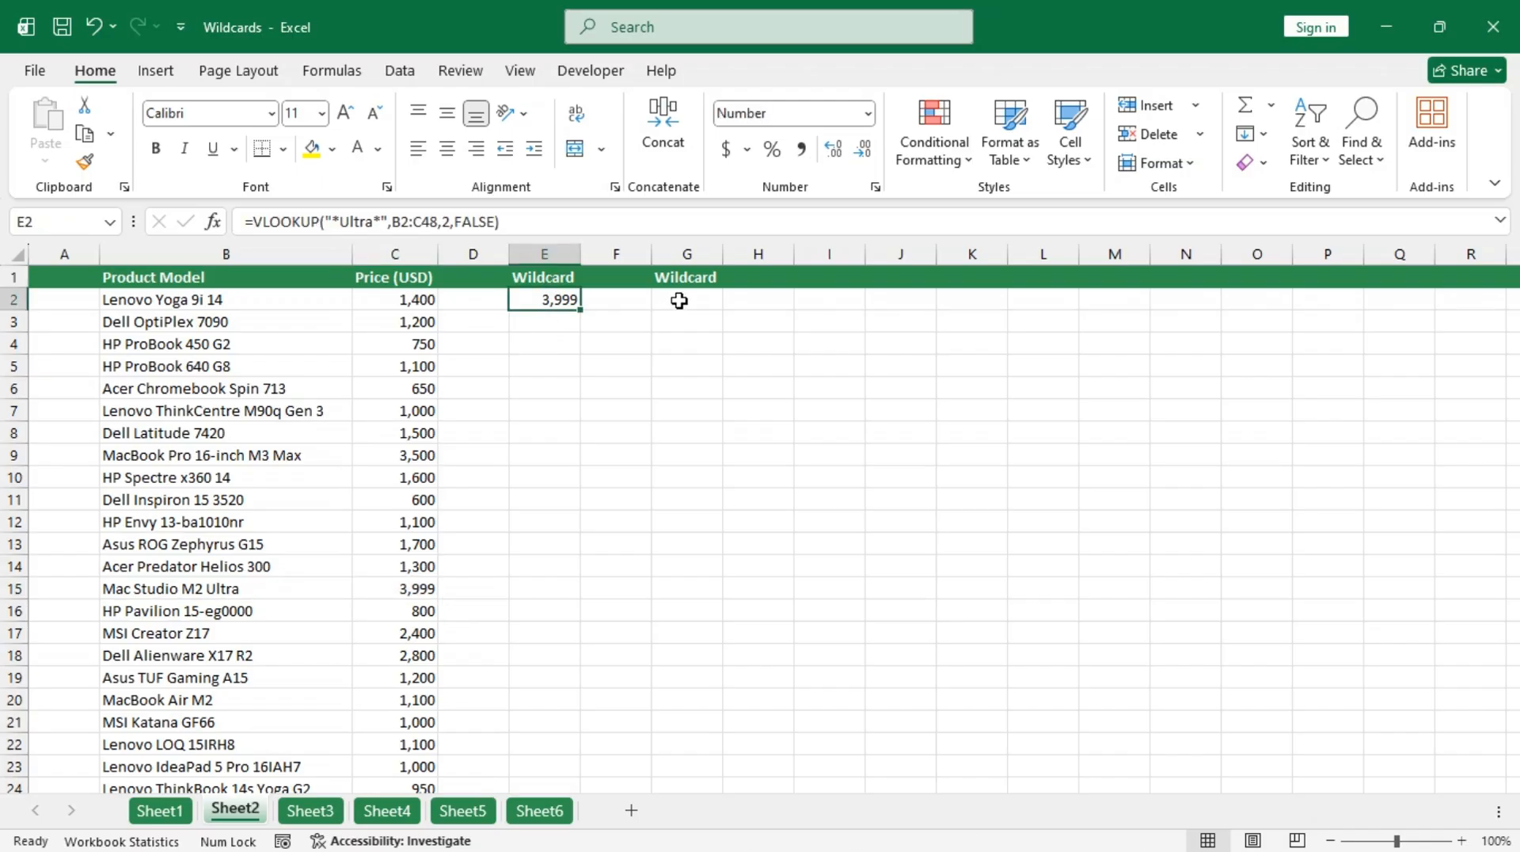
# Step: Begin a SEARCH formula in G2 with "*Pro*" as the text to find
pyautogui.click(679, 300)
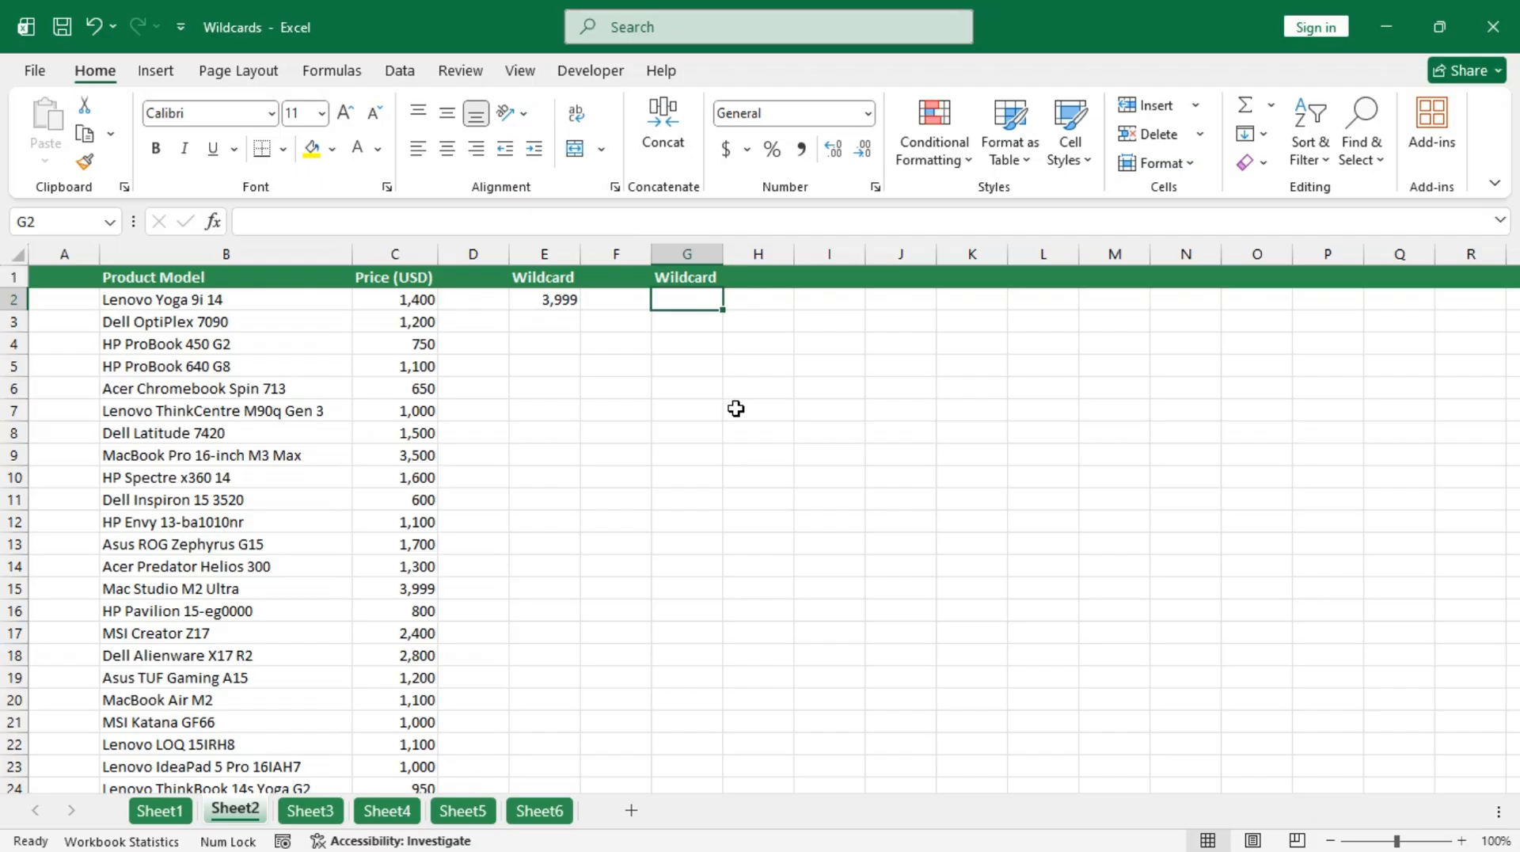
pyautogui.write('=s')
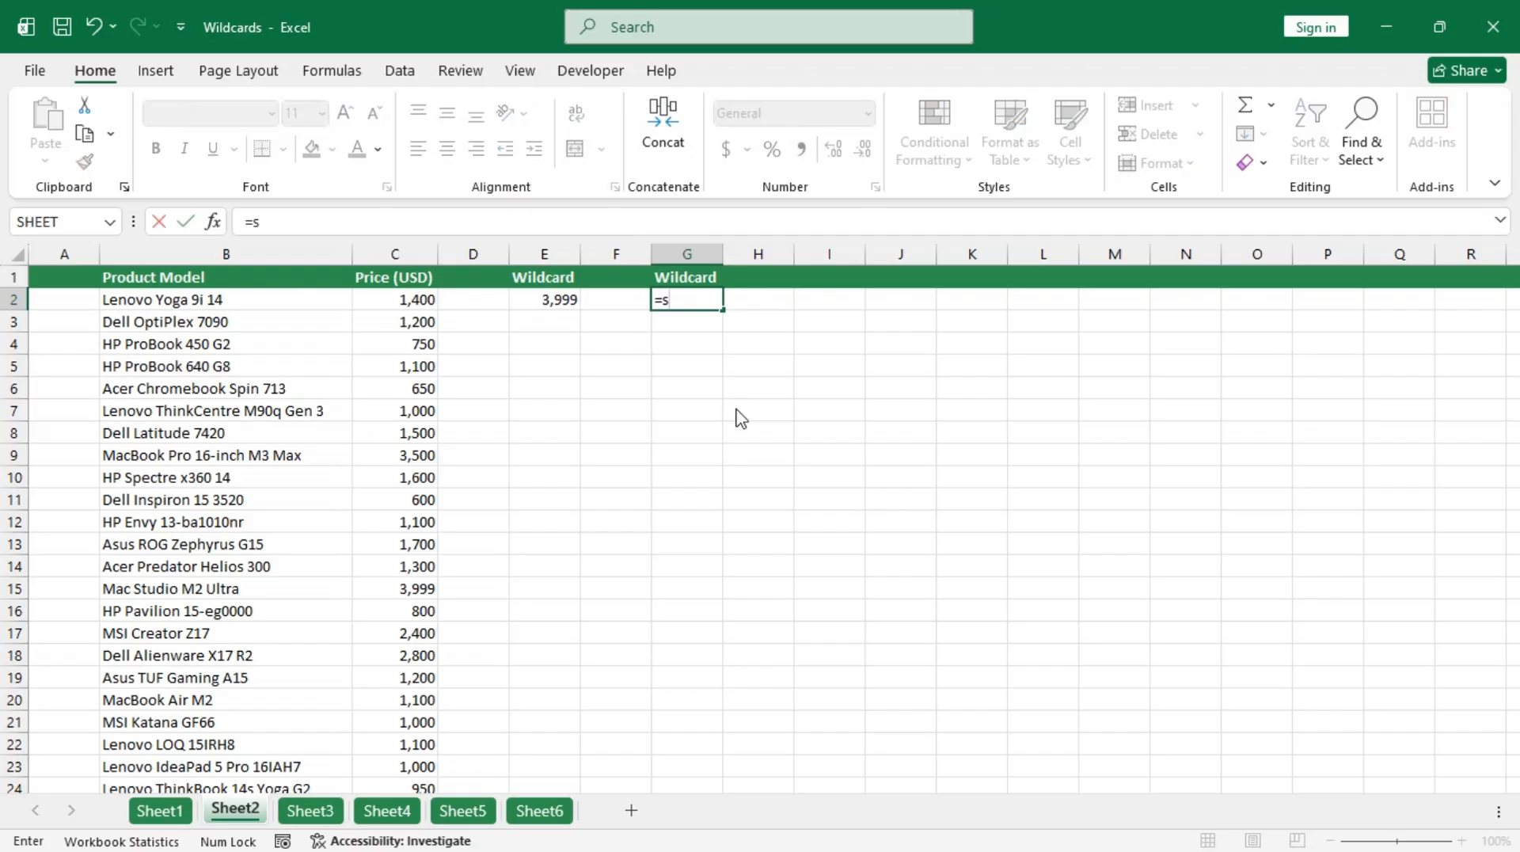
pyautogui.write('ea')
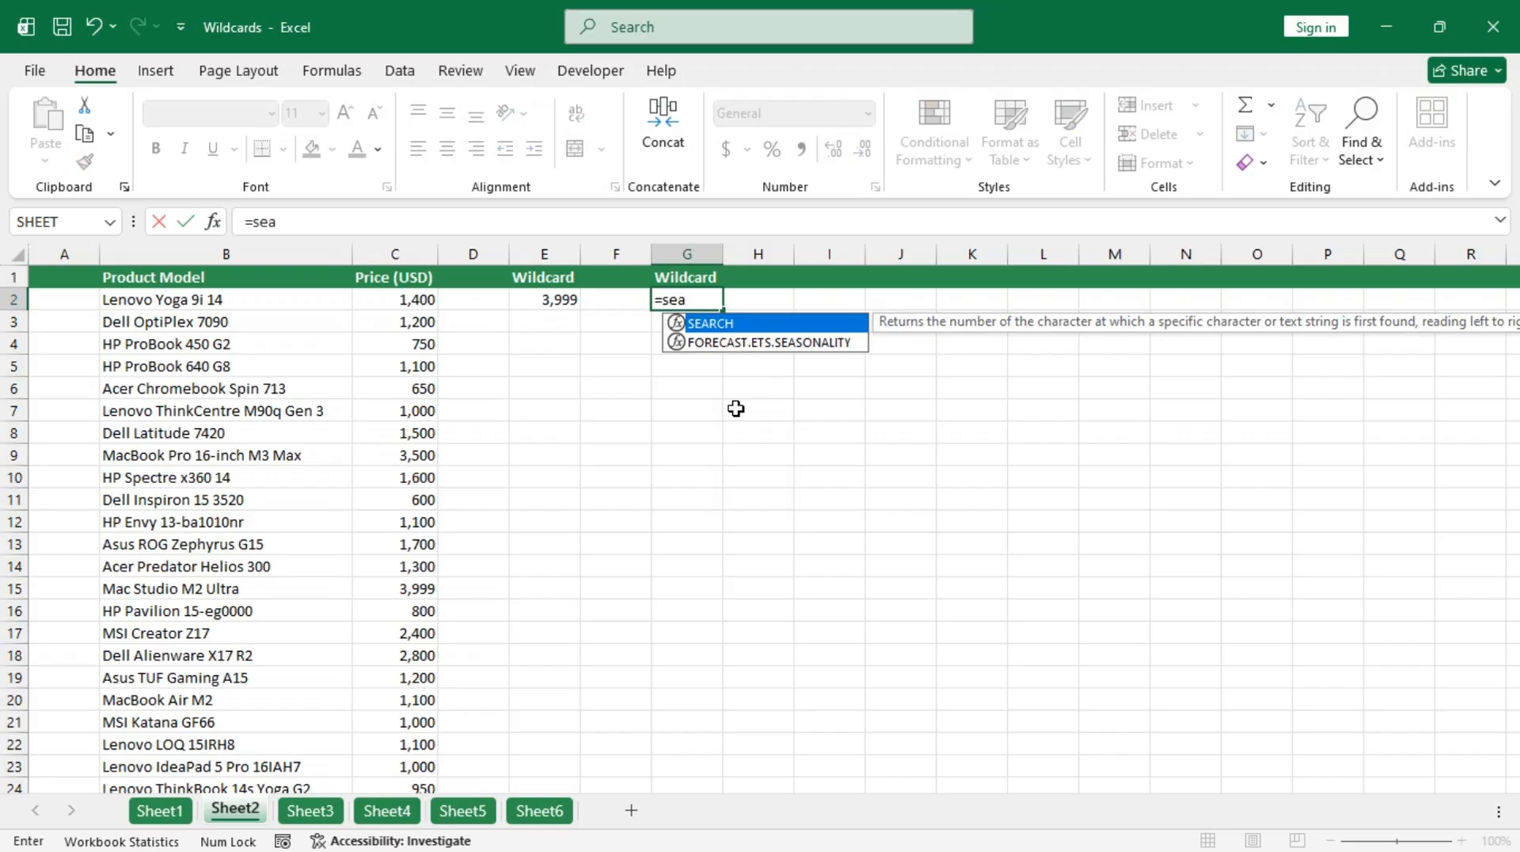
pyautogui.press('Tab')
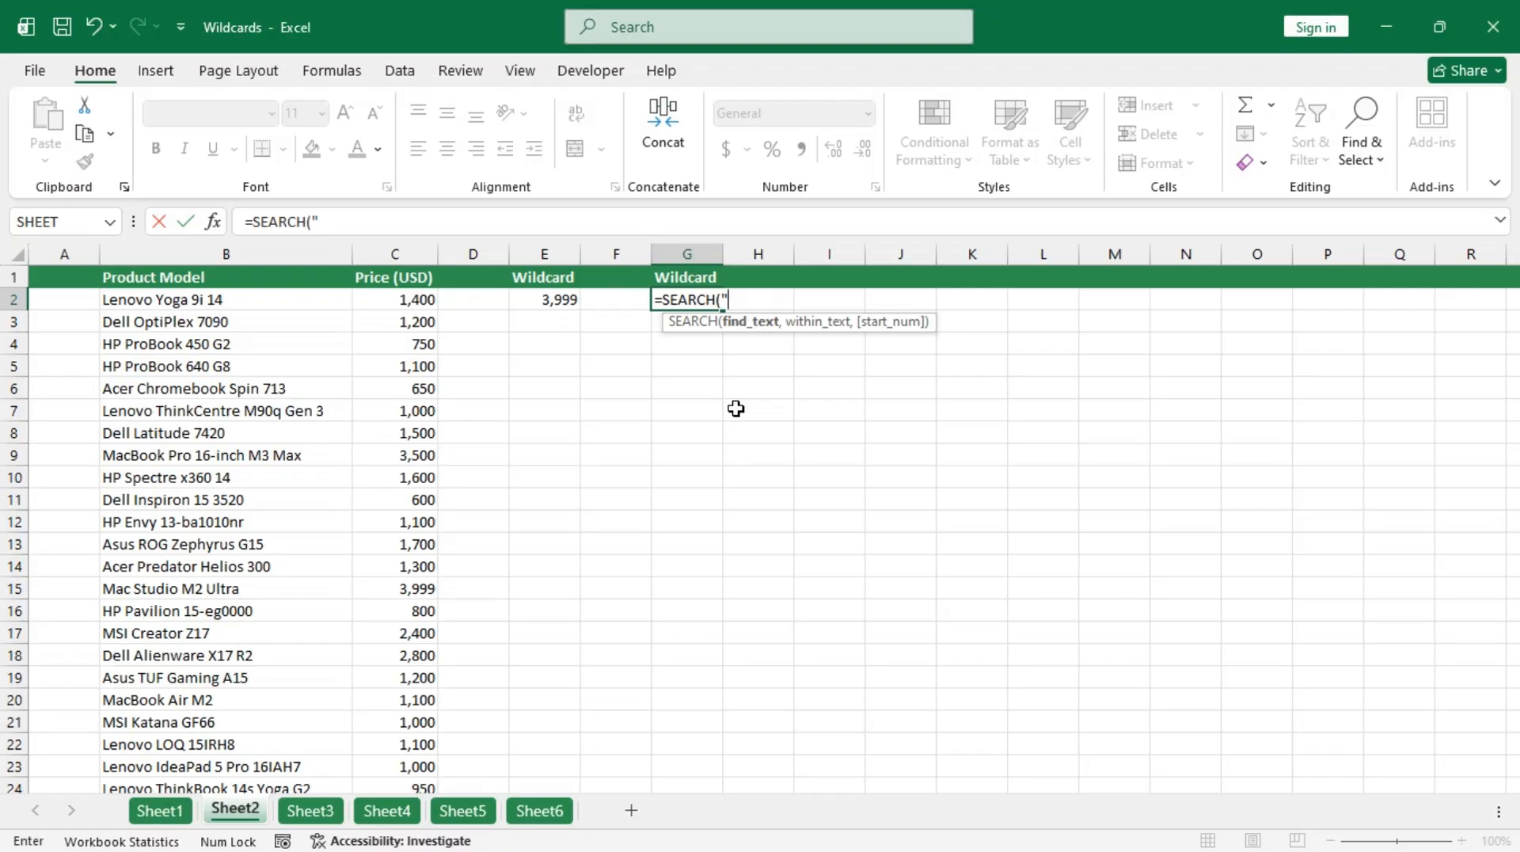
pyautogui.write('*Pro*",')
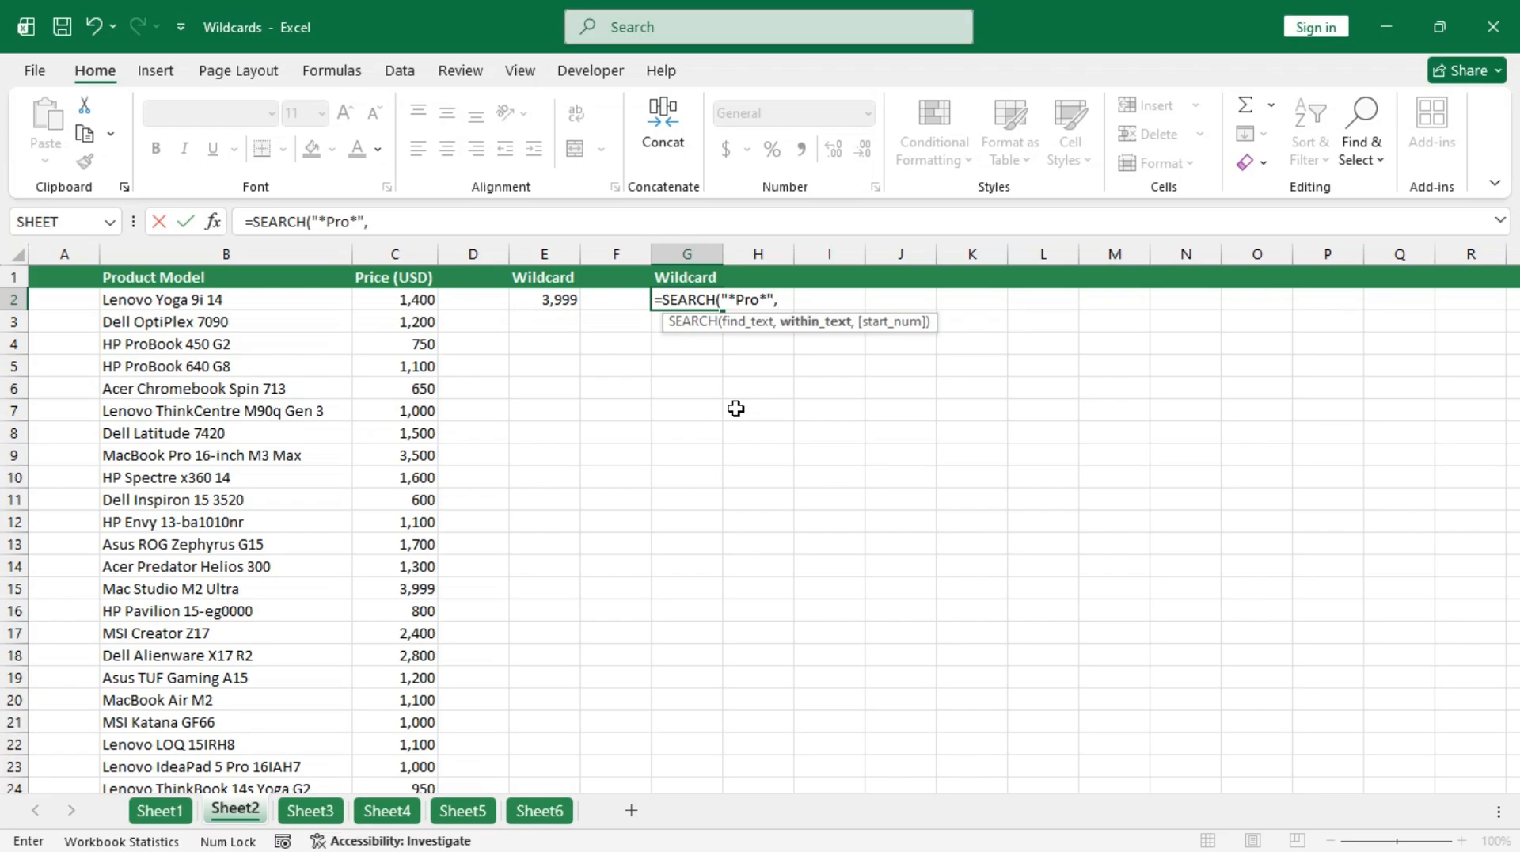
# Step: Complete G2's SEARCH with range B2:B48 and an empty start number argument, and review the spilled results
pyautogui.click(230, 300)
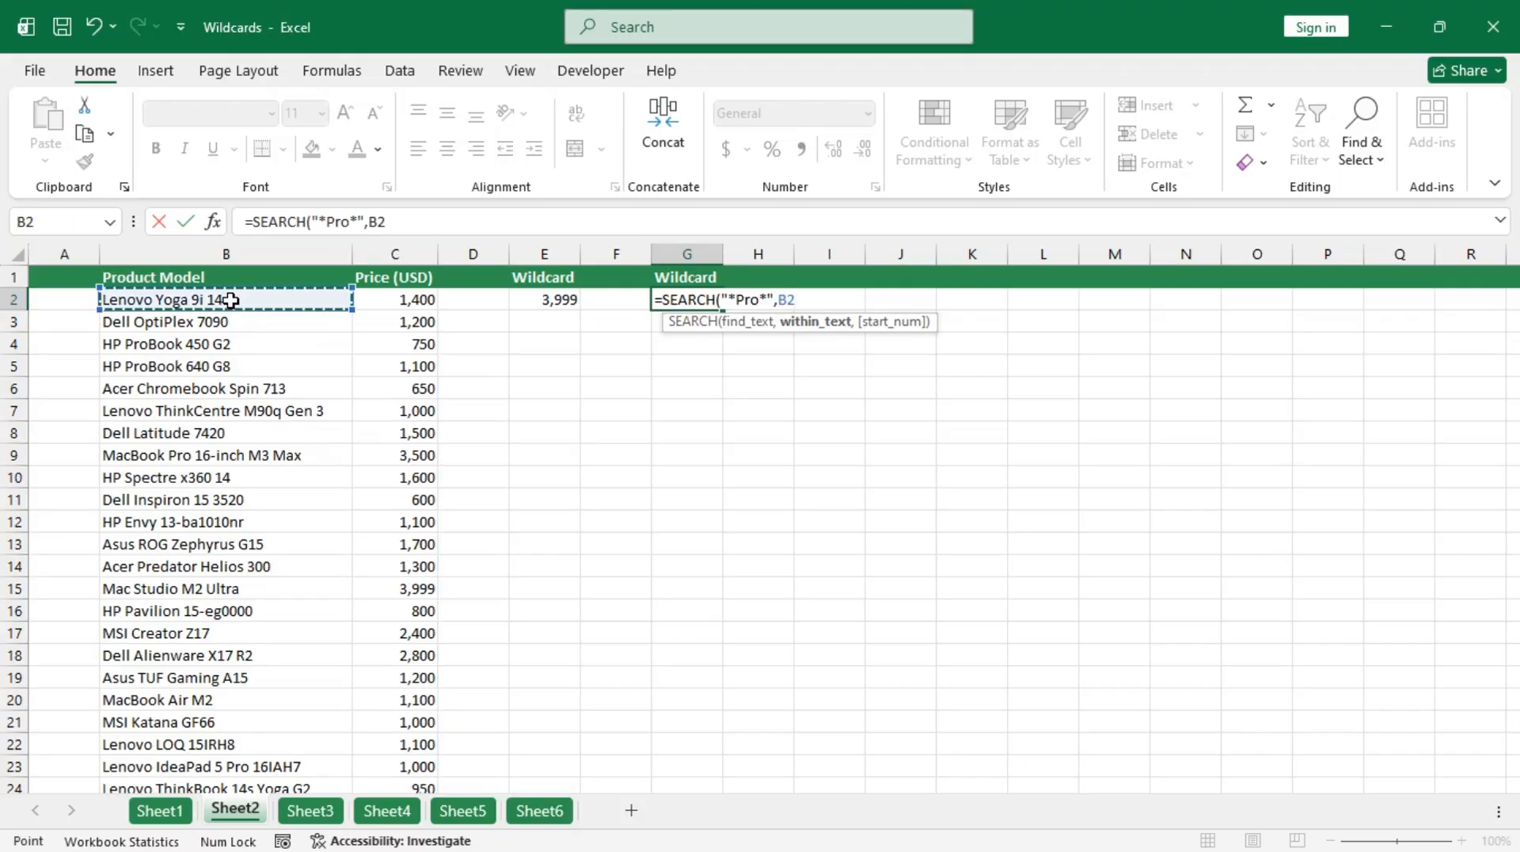
pyautogui.hotkey('ctrl', 'shift', 'Down')
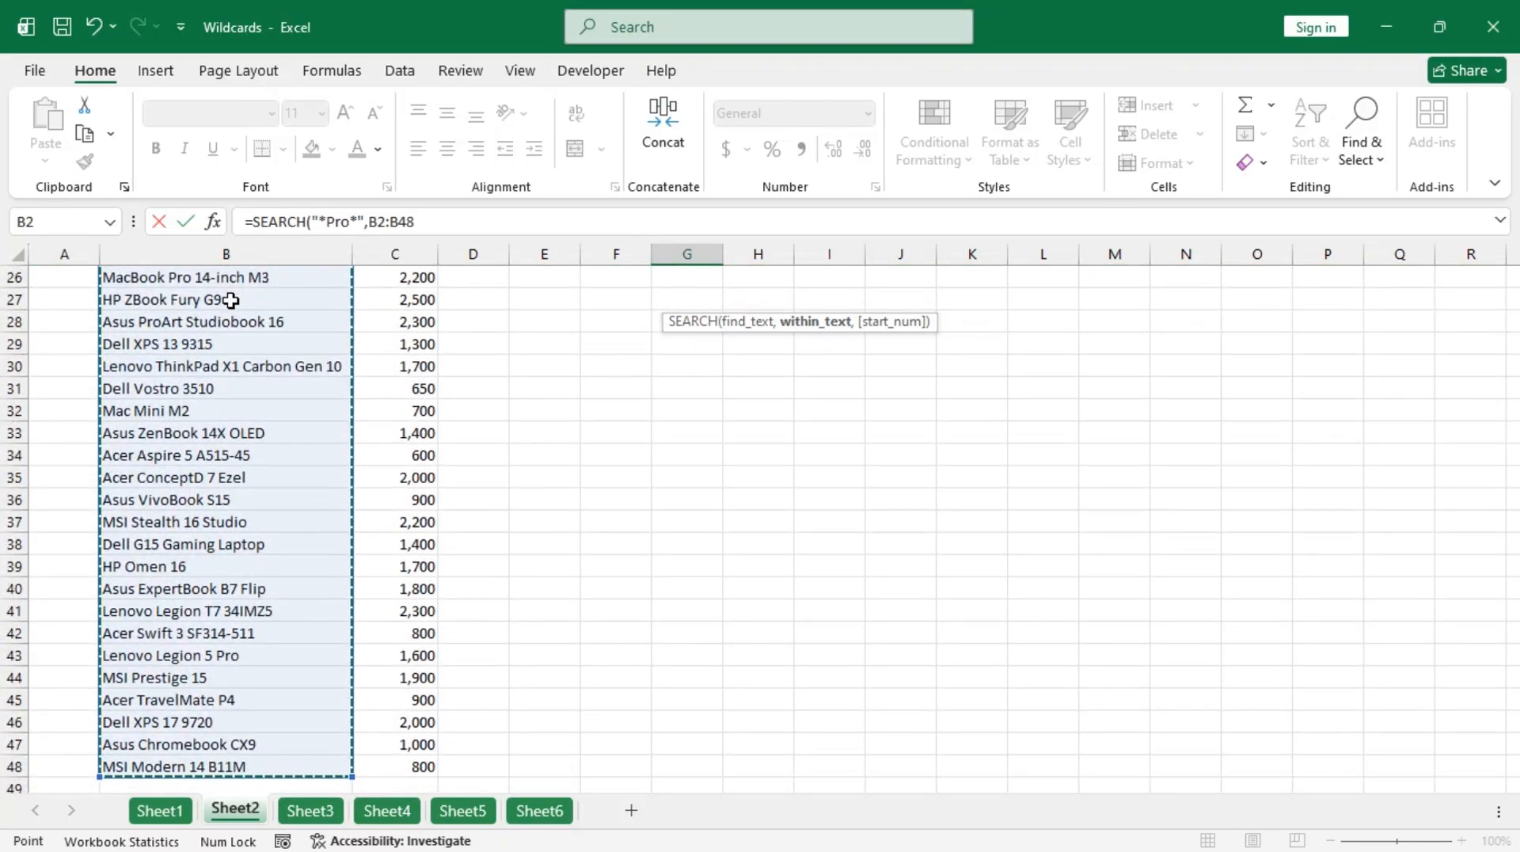
pyautogui.scroll(7, 230, 301)
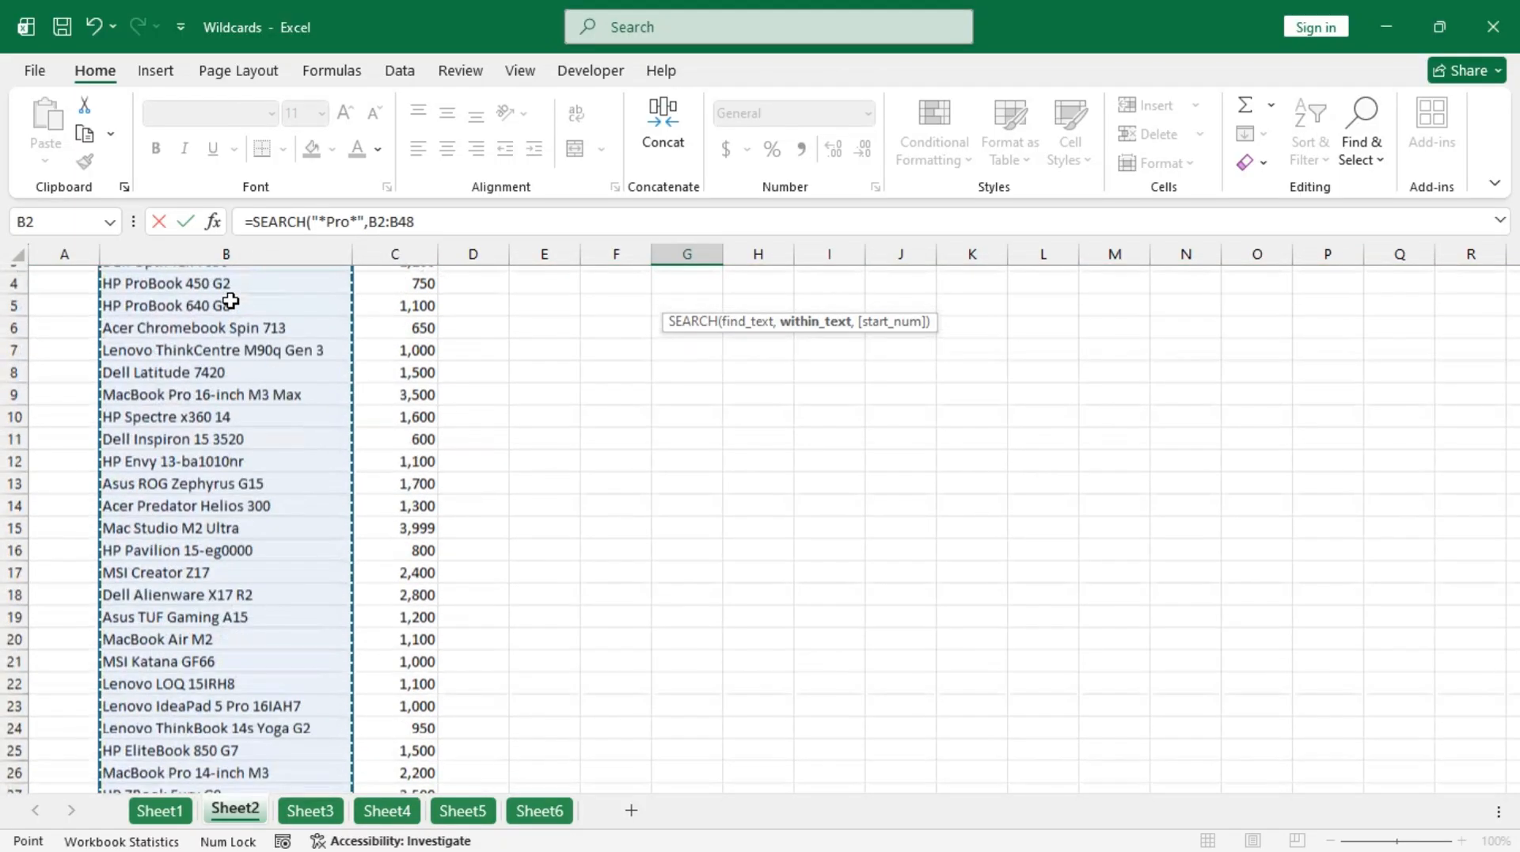
pyautogui.scroll(1, 230, 301)
pyautogui.write(',')
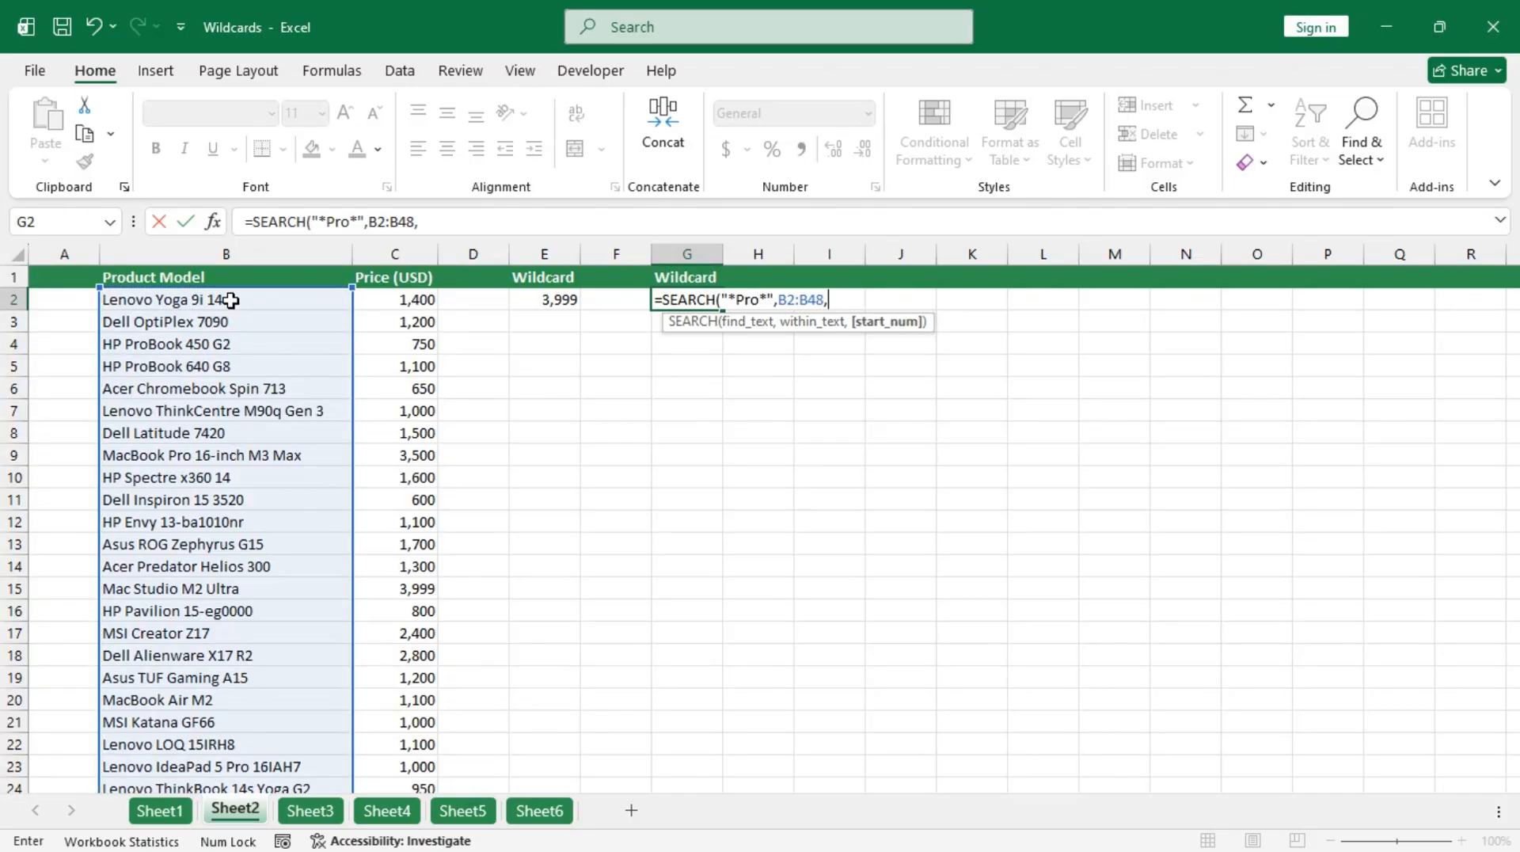
pyautogui.write('))')
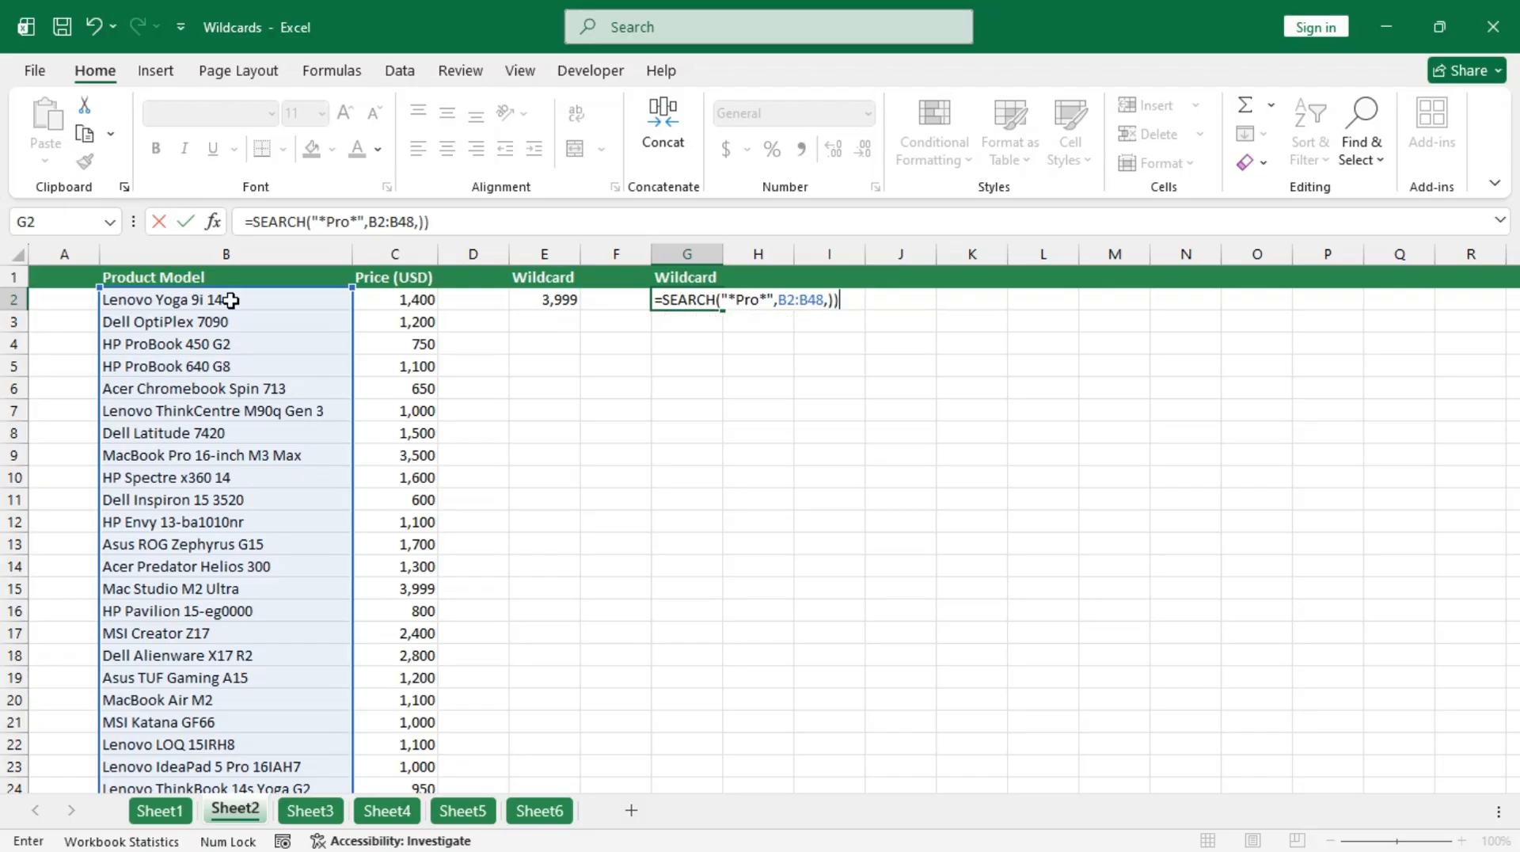
pyautogui.press('BackSpace')
pyautogui.hotkey('ctrl', 'Return')
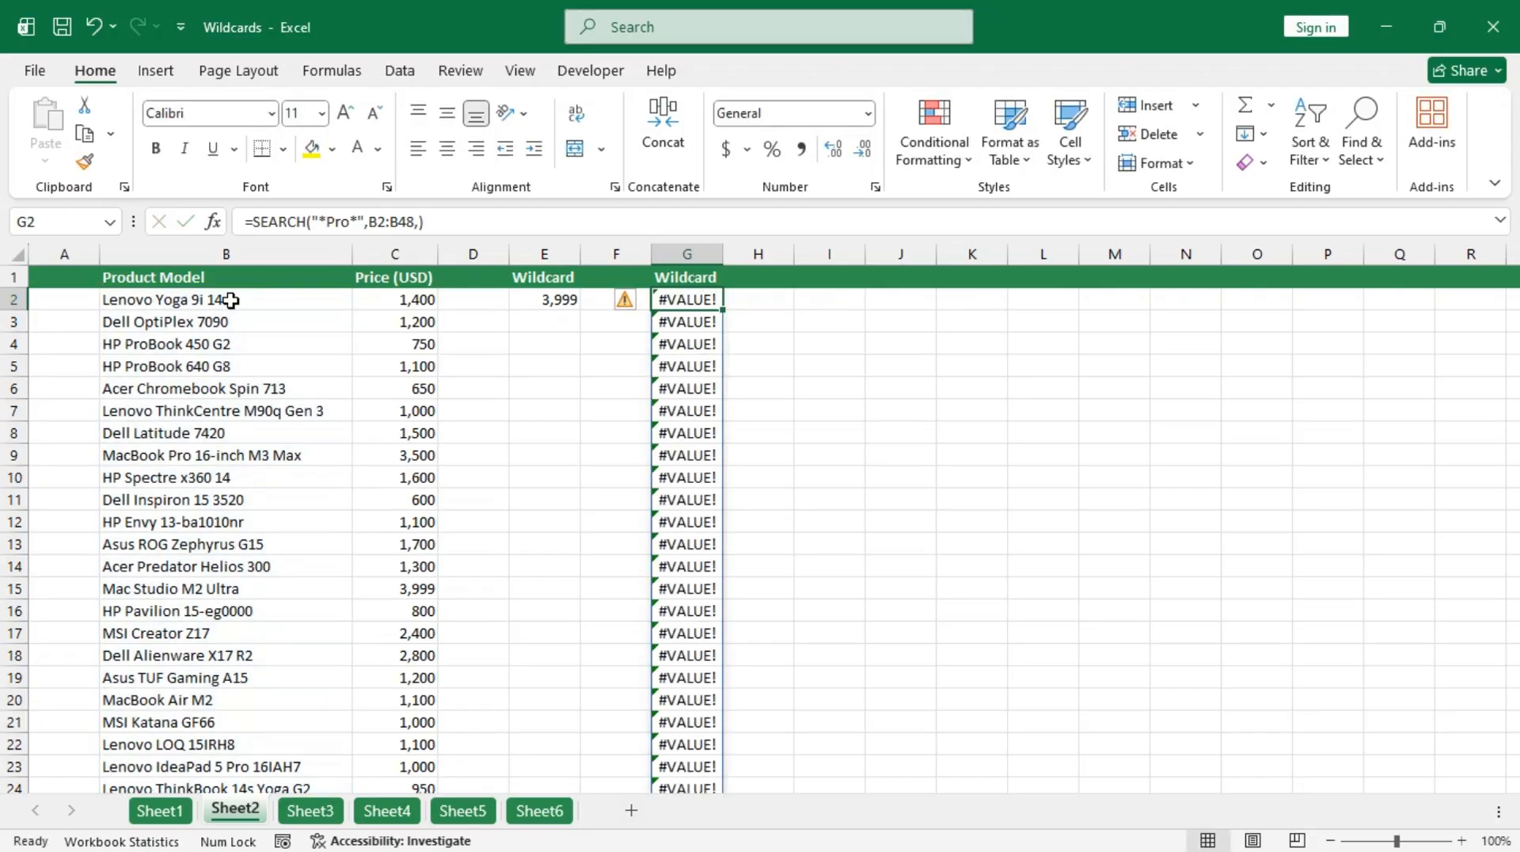
pyautogui.scroll(-18, 756, 594)
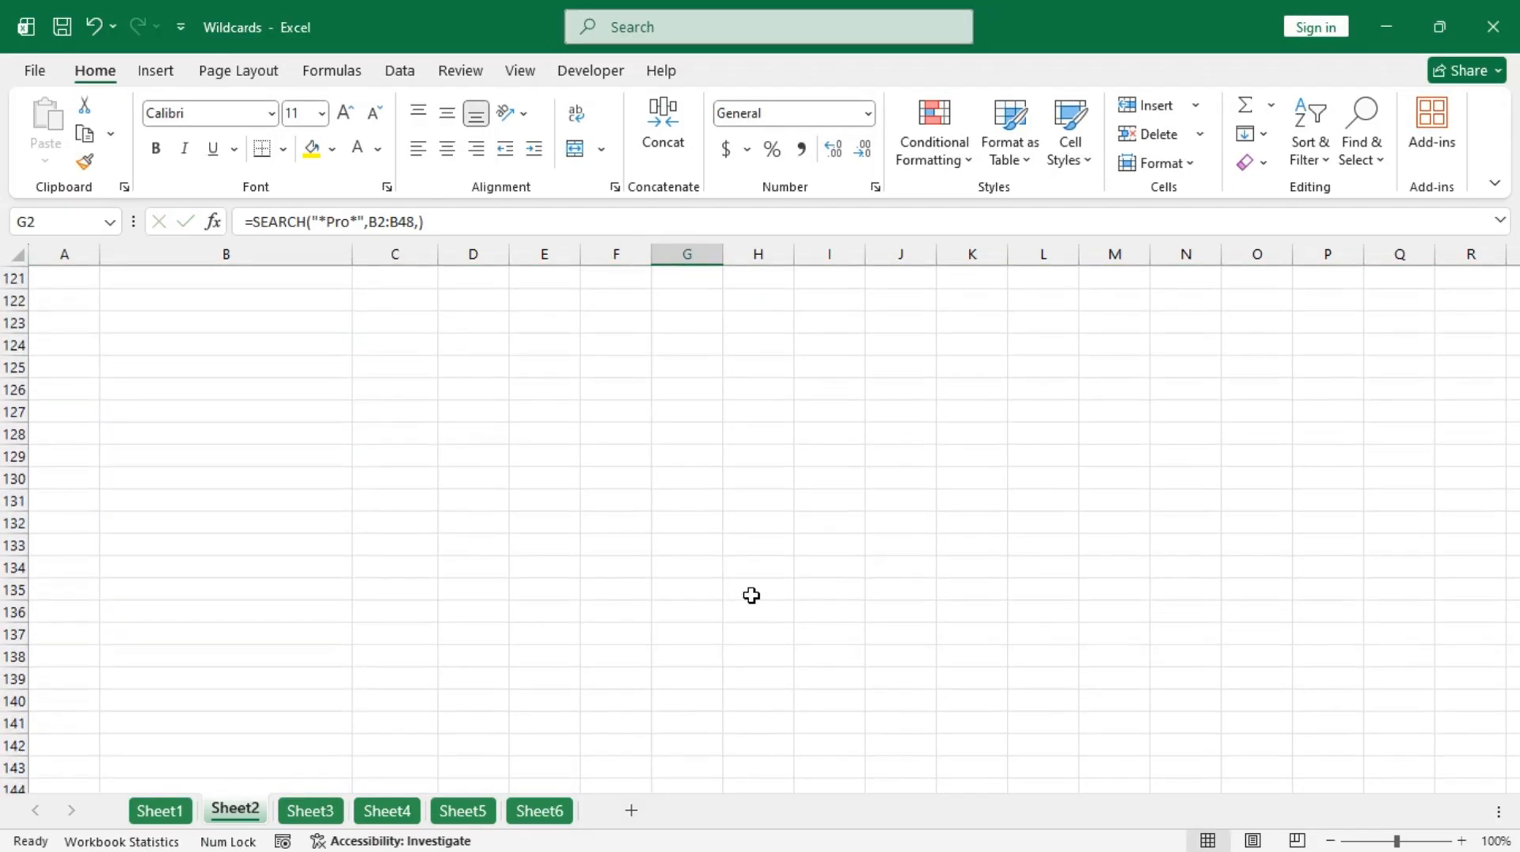
pyautogui.scroll(18, 751, 596)
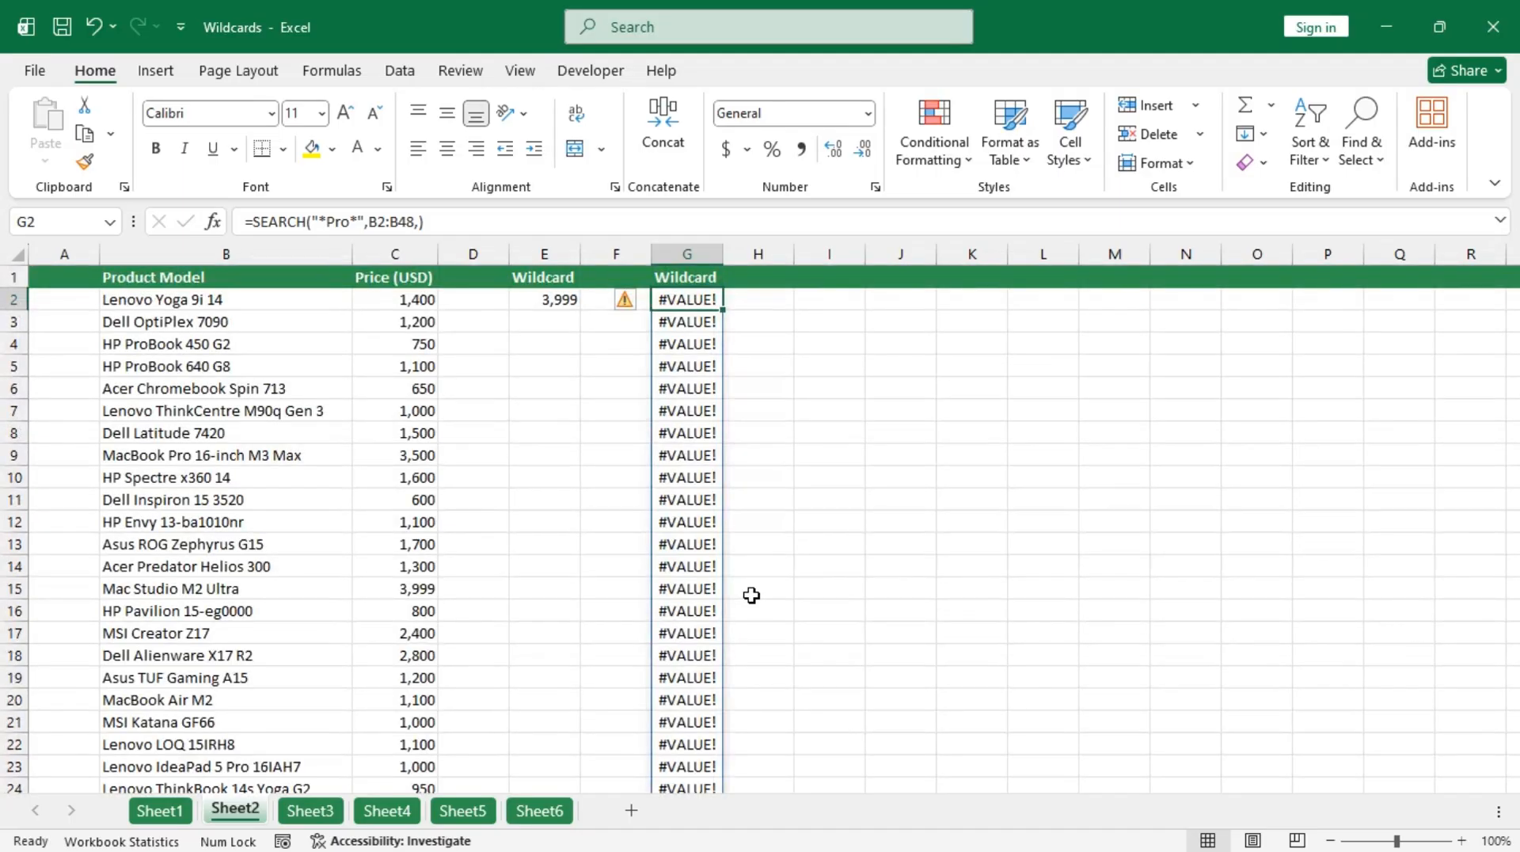
# Step: Remove the empty start number argument from G2's SEARCH formula, leaving =SEARCH("*Pro*",B2:B48), and review the spilled results
pyautogui.doubleClick(692, 300)
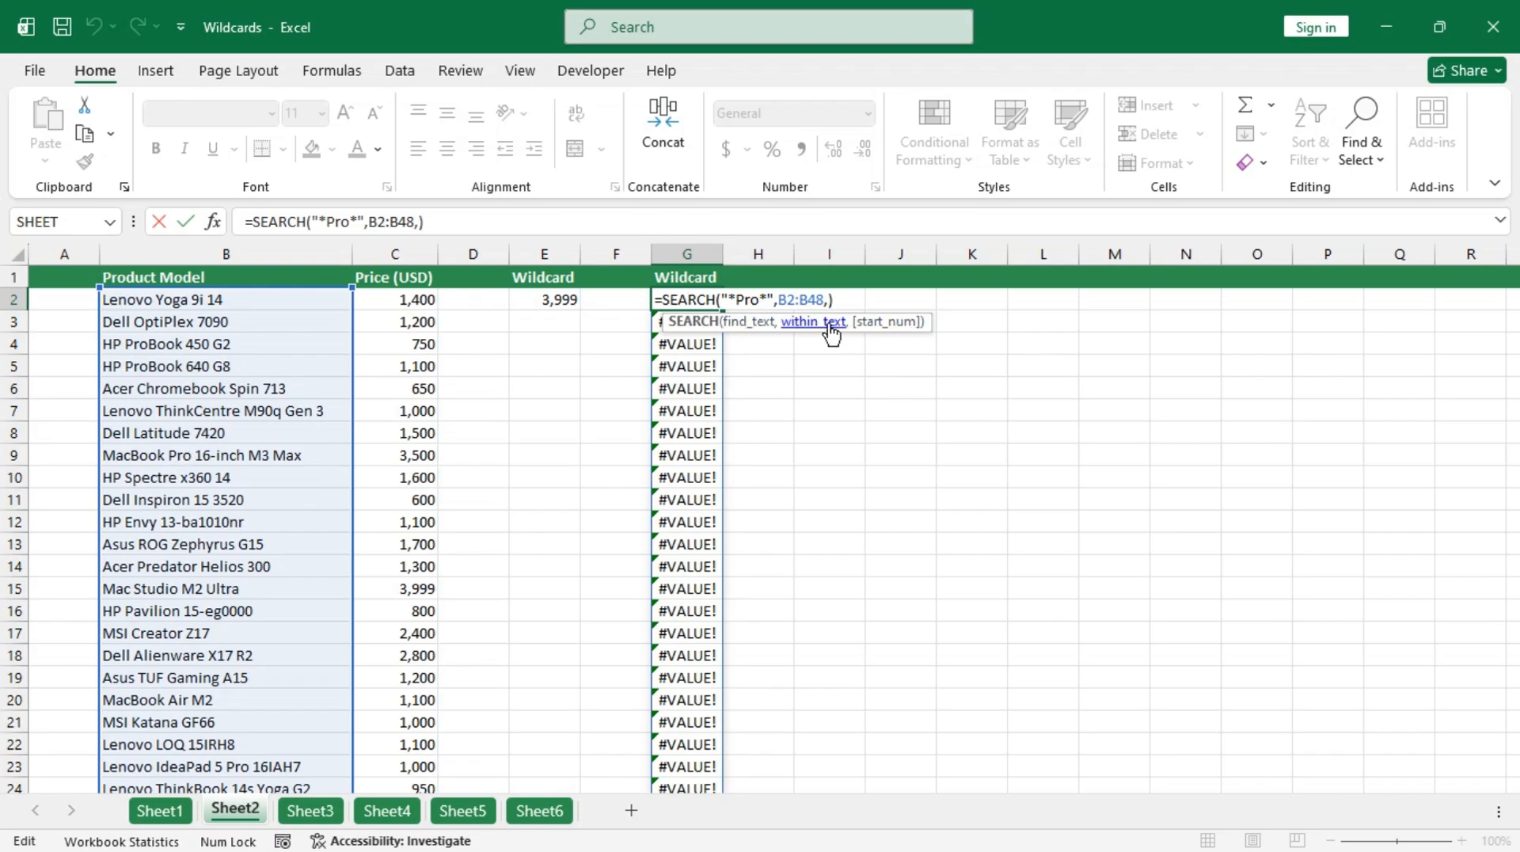
pyautogui.click(830, 299)
pyautogui.press('BackSpace')
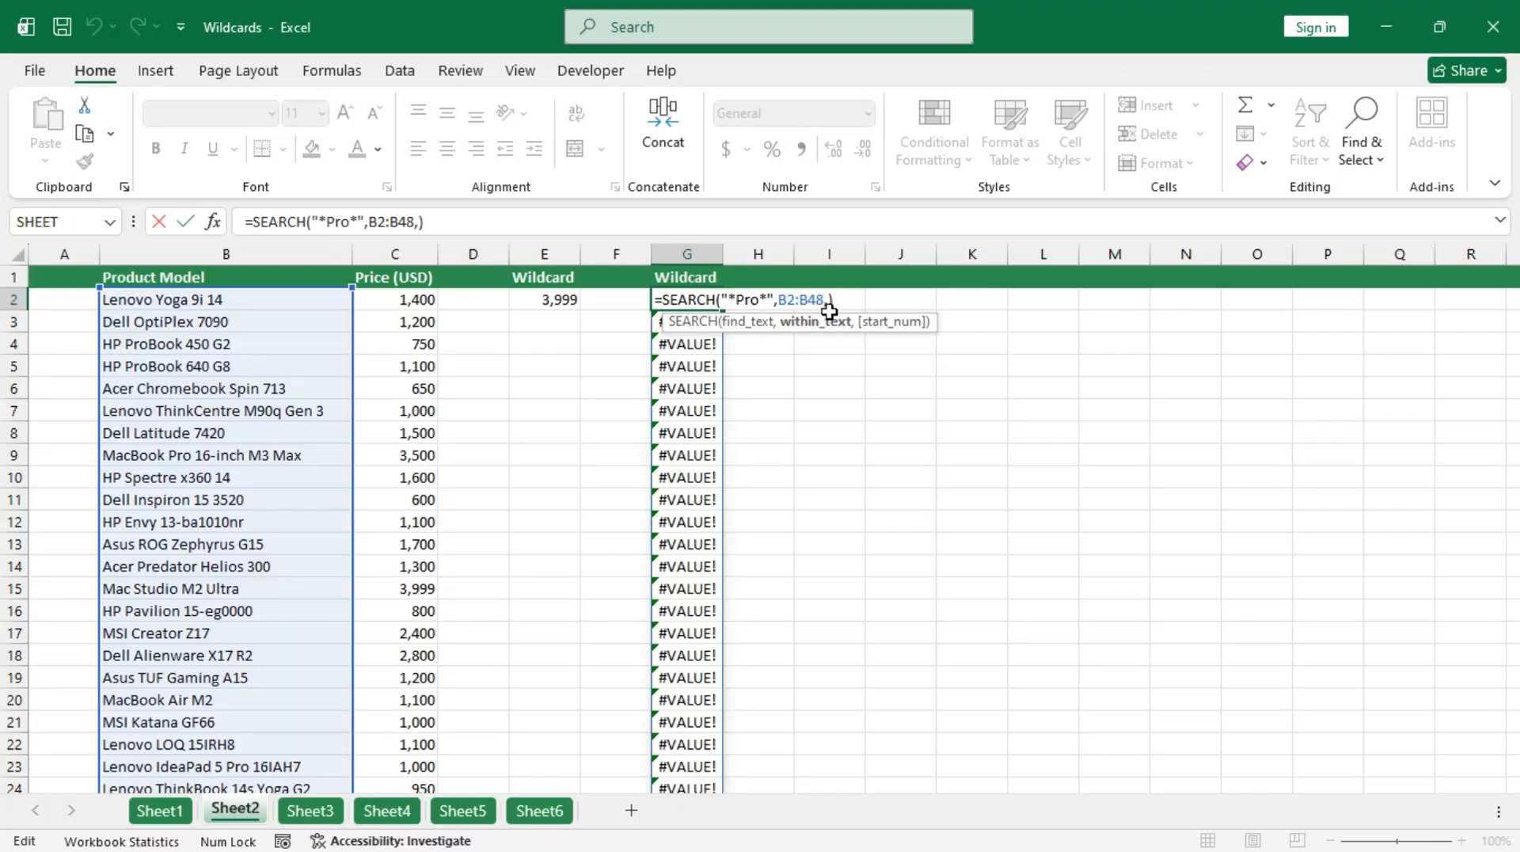
pyautogui.write(',')
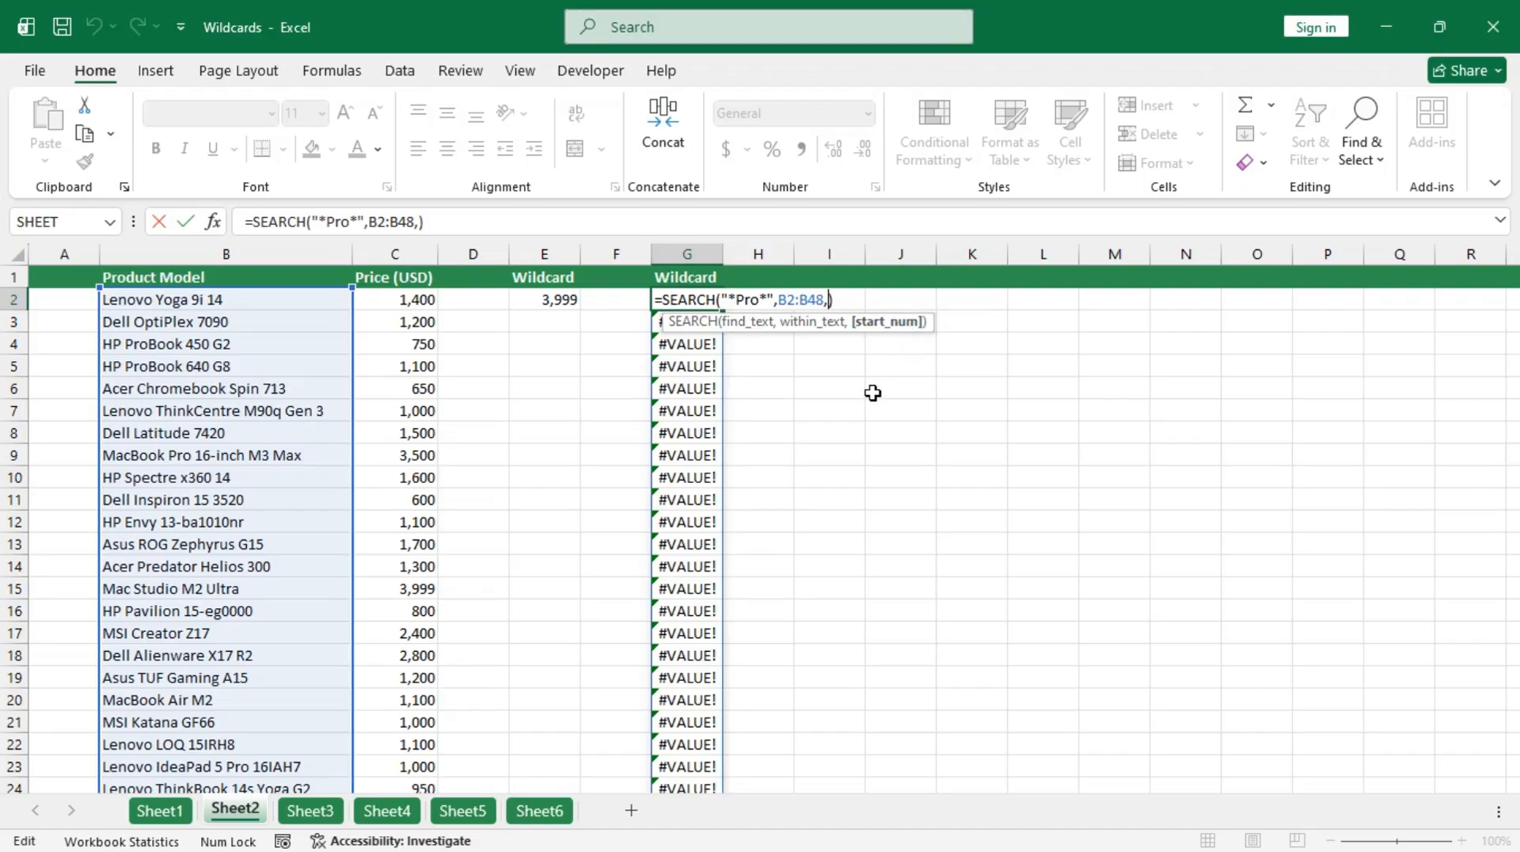
pyautogui.press('BackSpace')
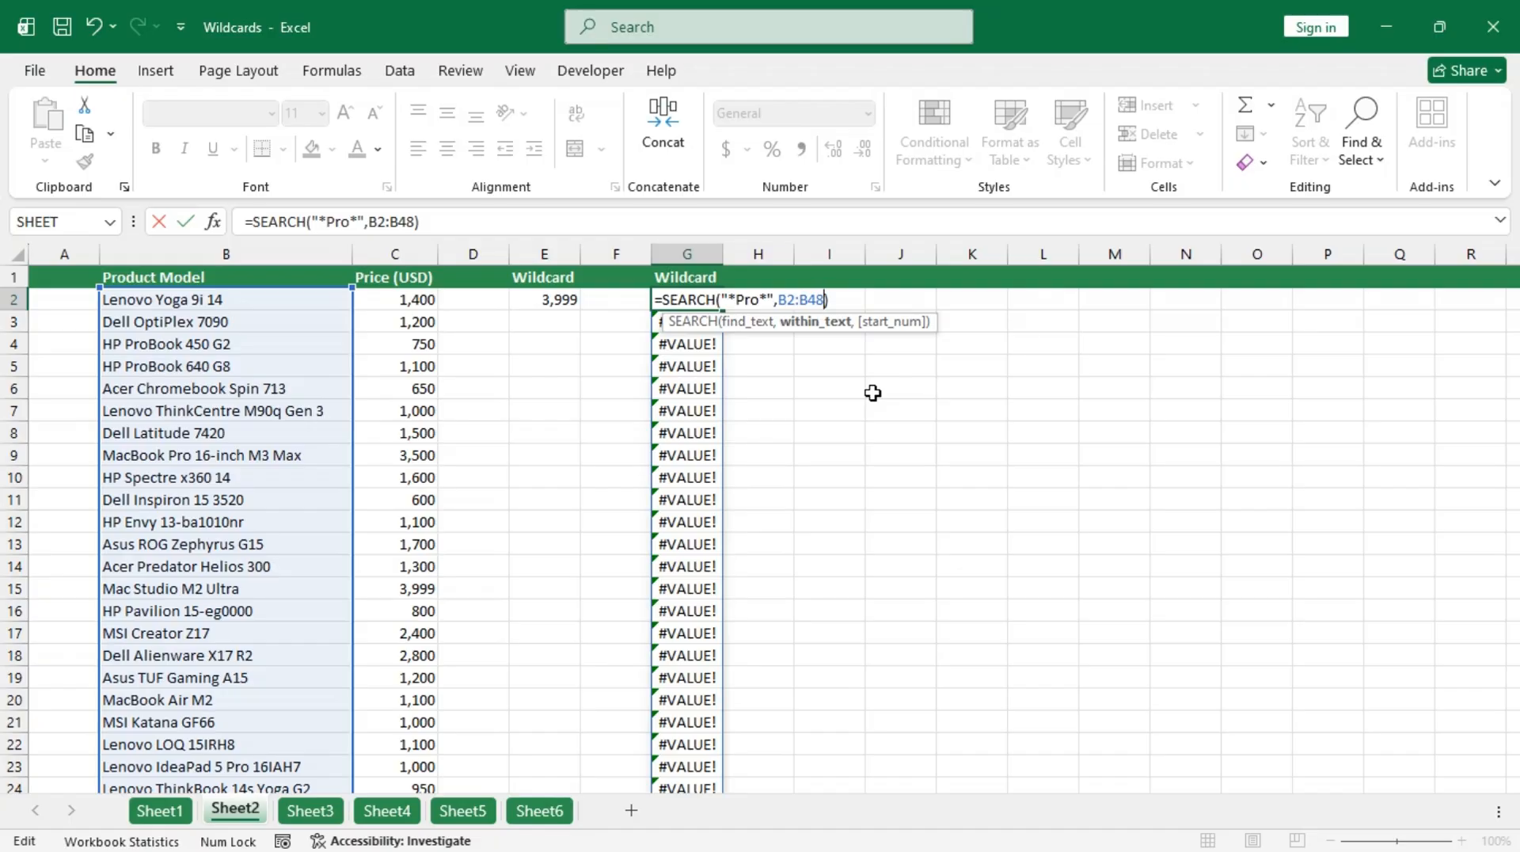
pyautogui.press('Return')
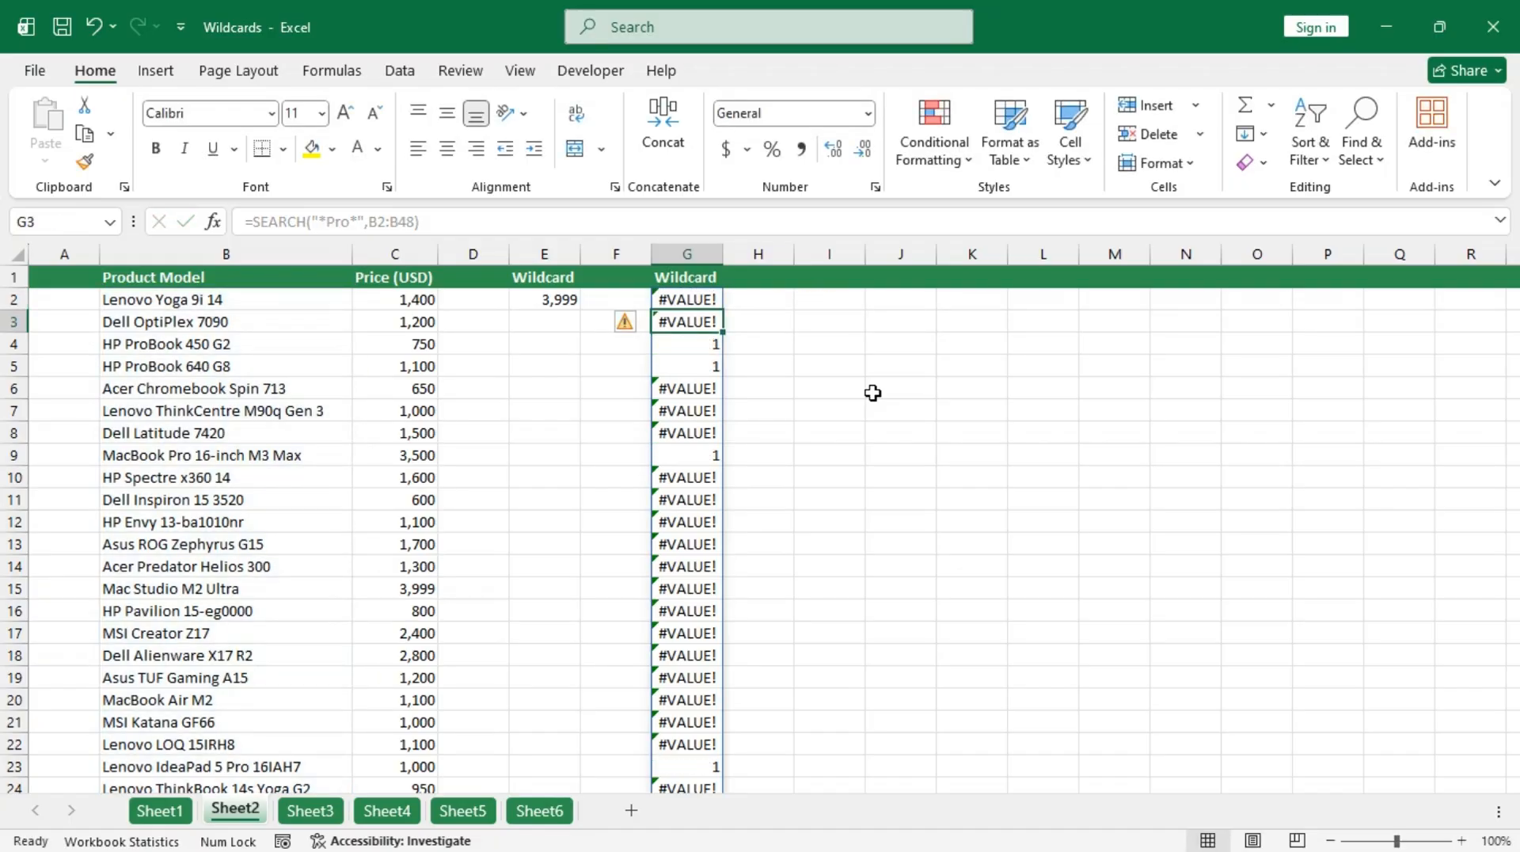
pyautogui.press('Up')
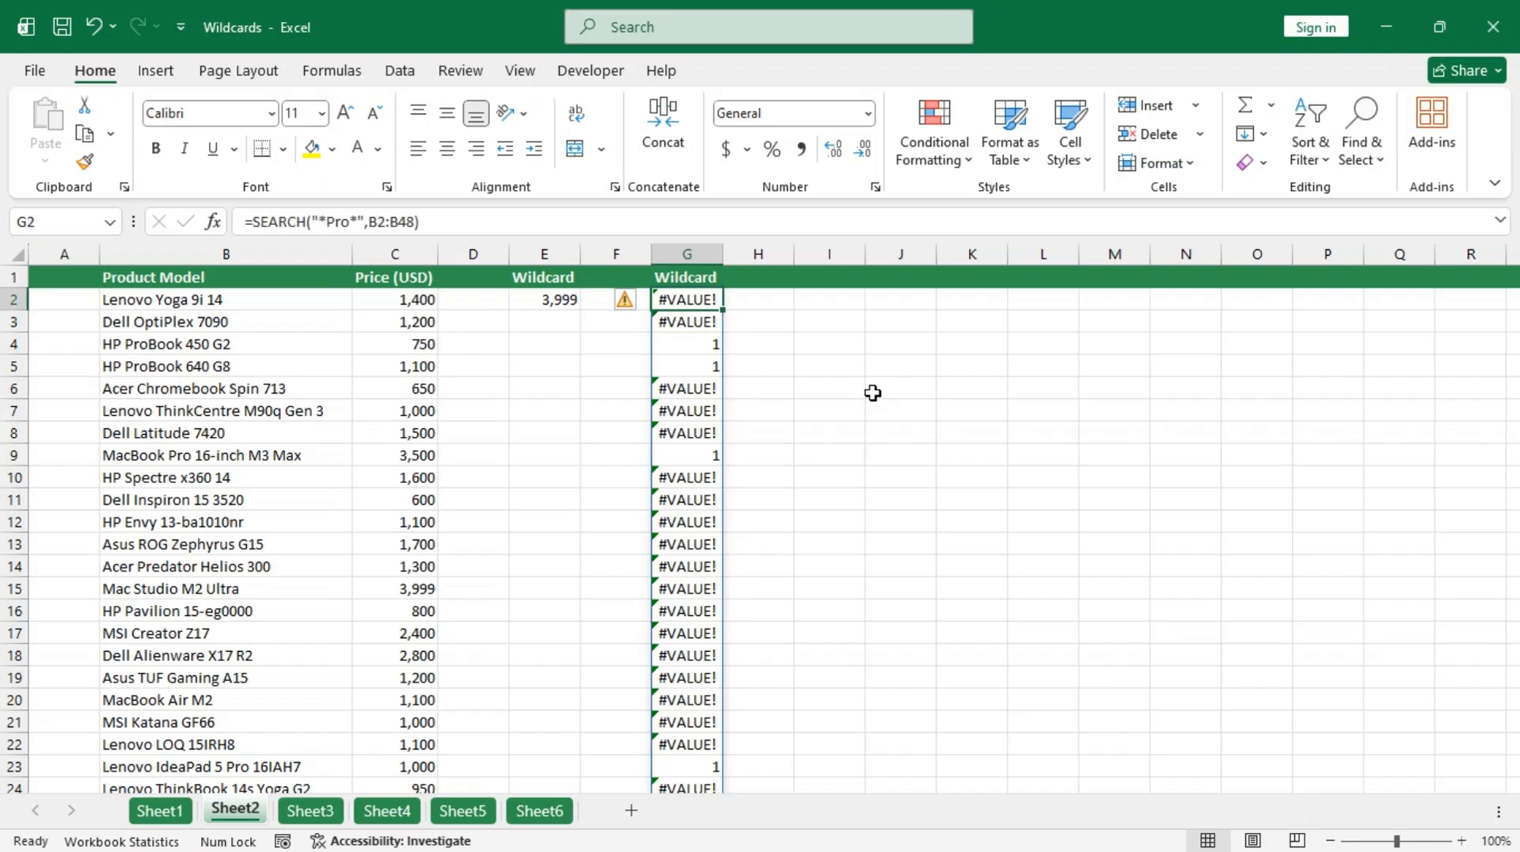
pyautogui.scroll(-20, 706, 533)
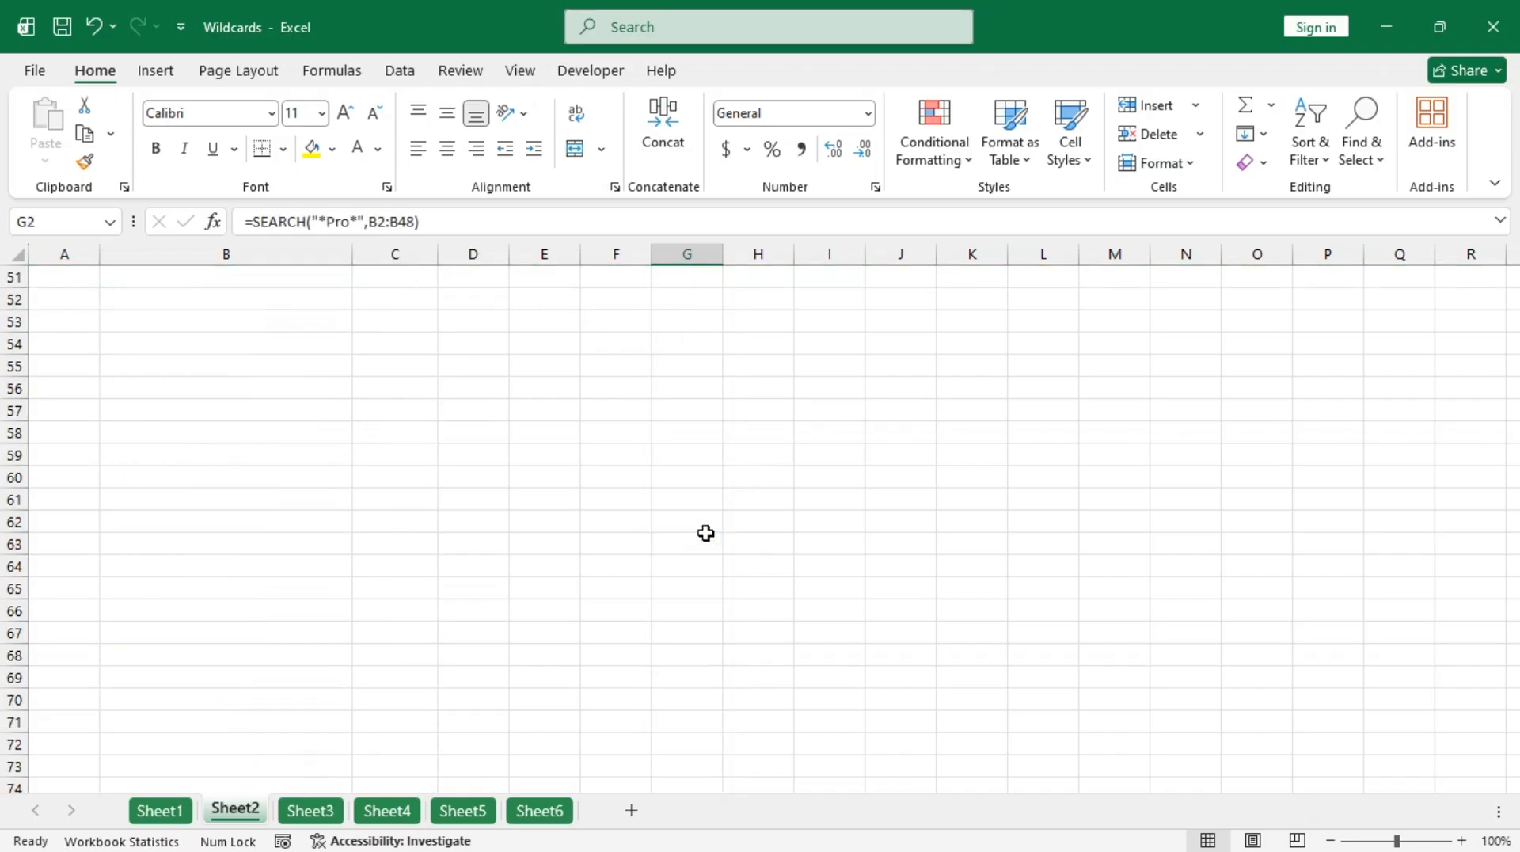
pyautogui.scroll(20, 706, 532)
pyautogui.scroll(-20, 705, 533)
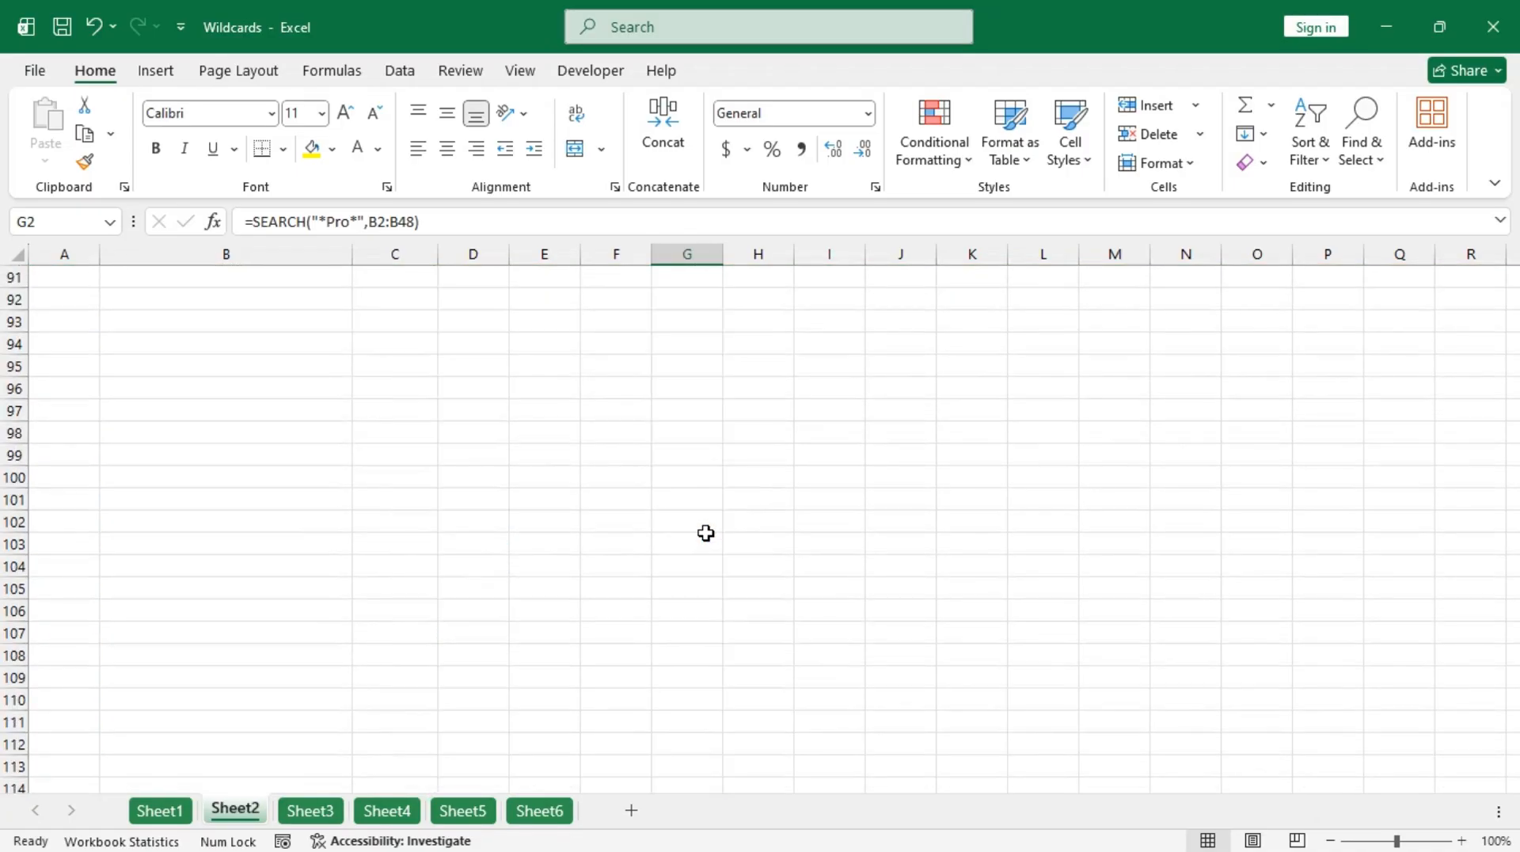
pyautogui.scroll(20, 706, 533)
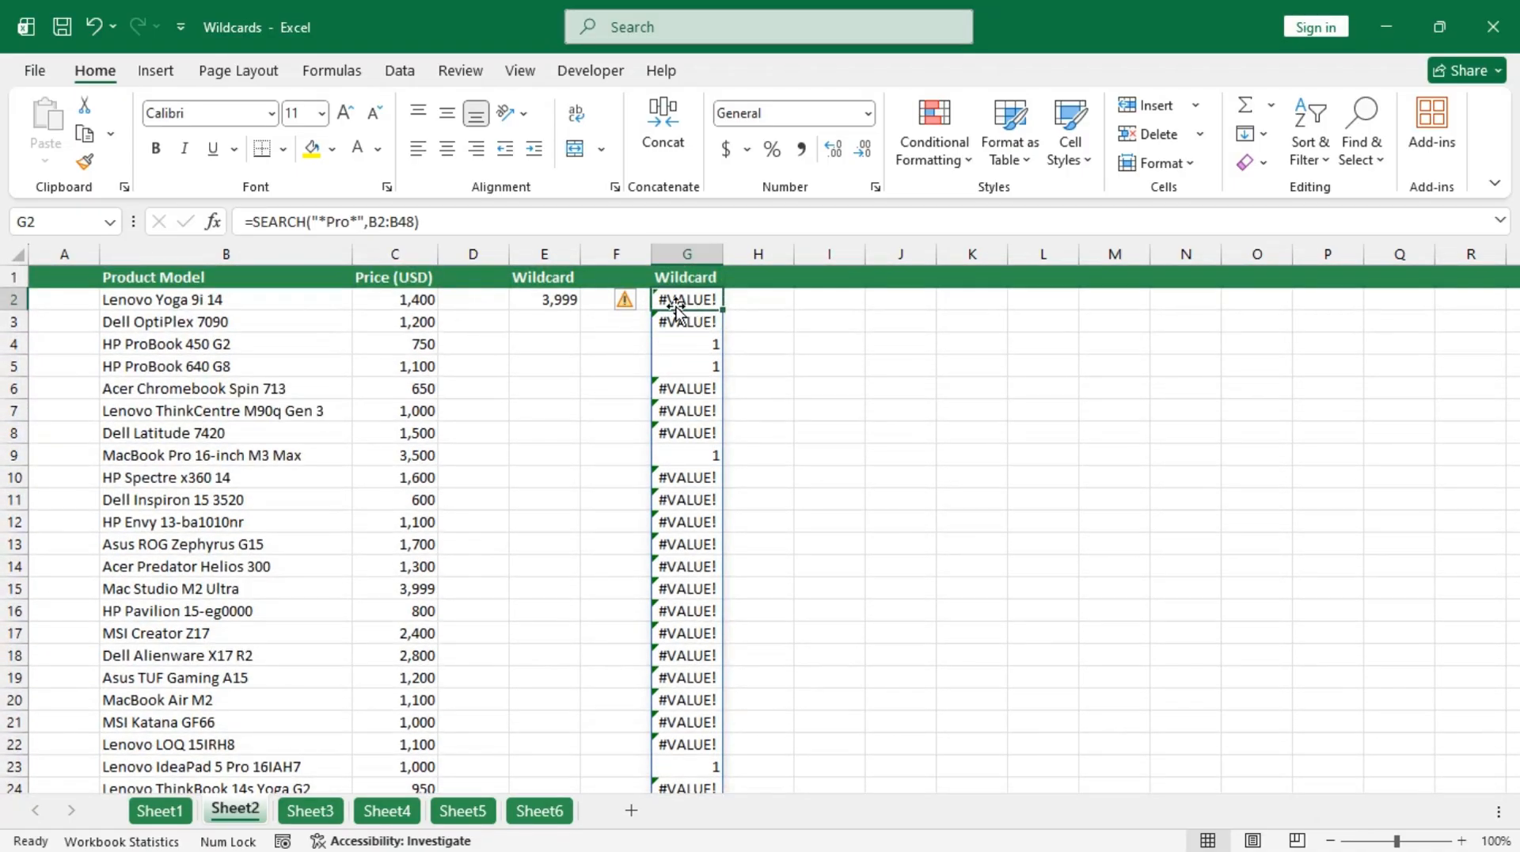
# Step: Wrap G2's SEARCH formula in ISNUMBER so each product model returns TRUE or FALSE
pyautogui.doubleClick(671, 299)
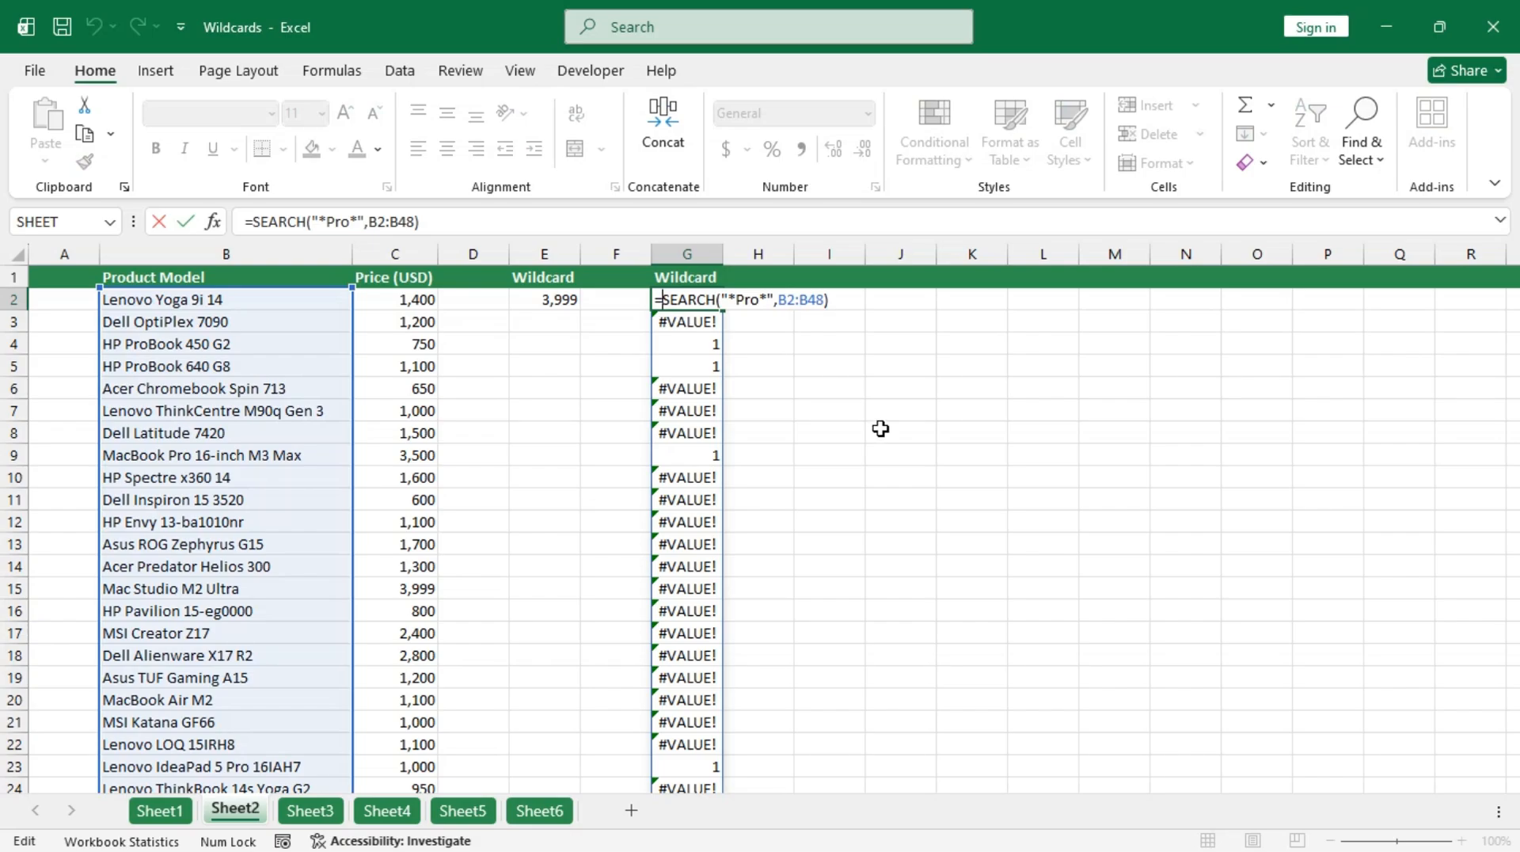
pyautogui.write('isnu')
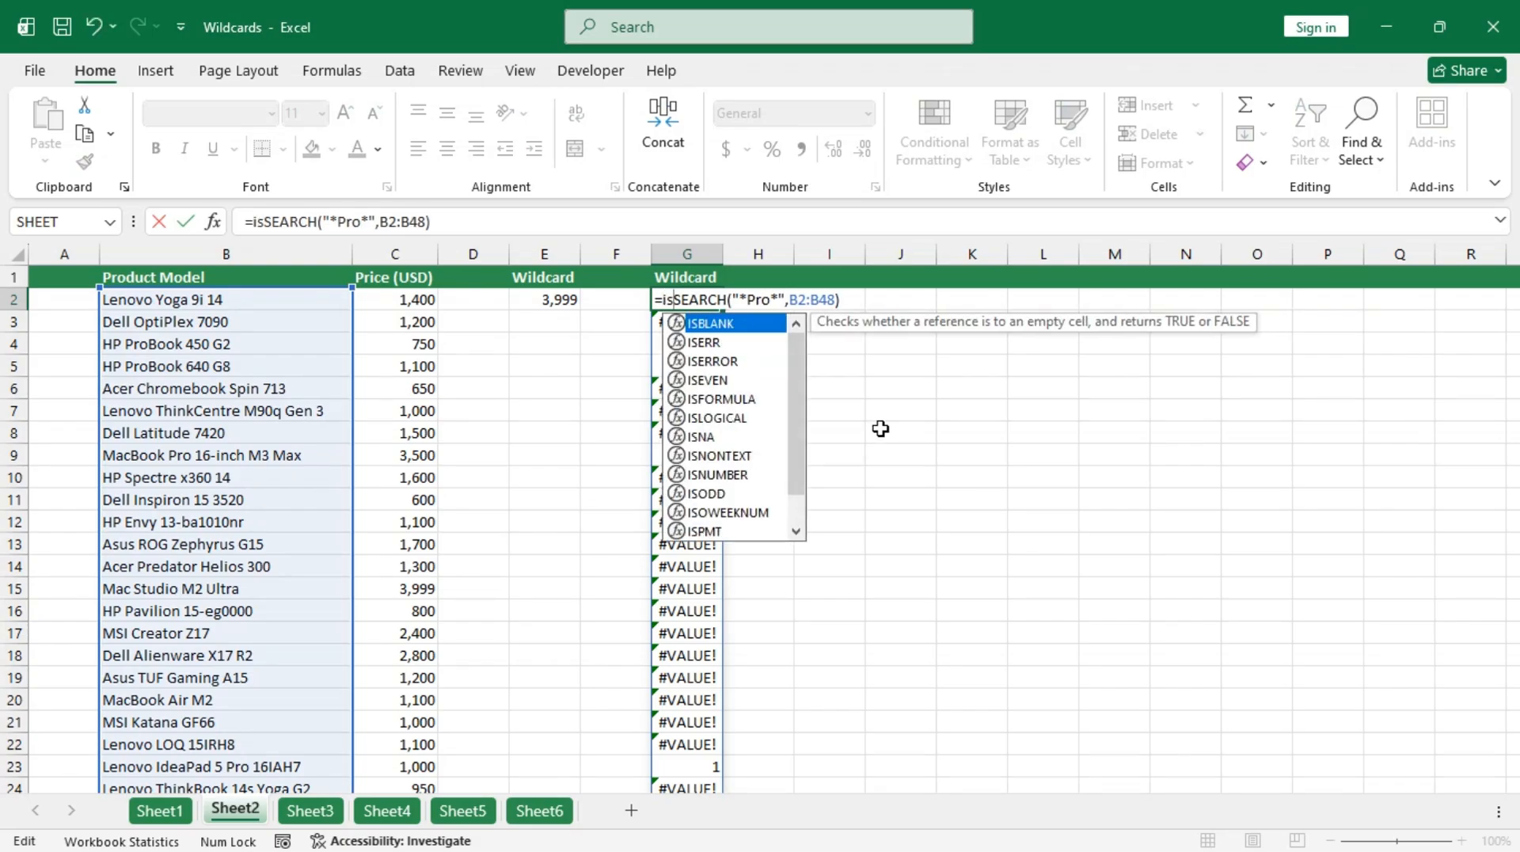
pyautogui.press('Tab')
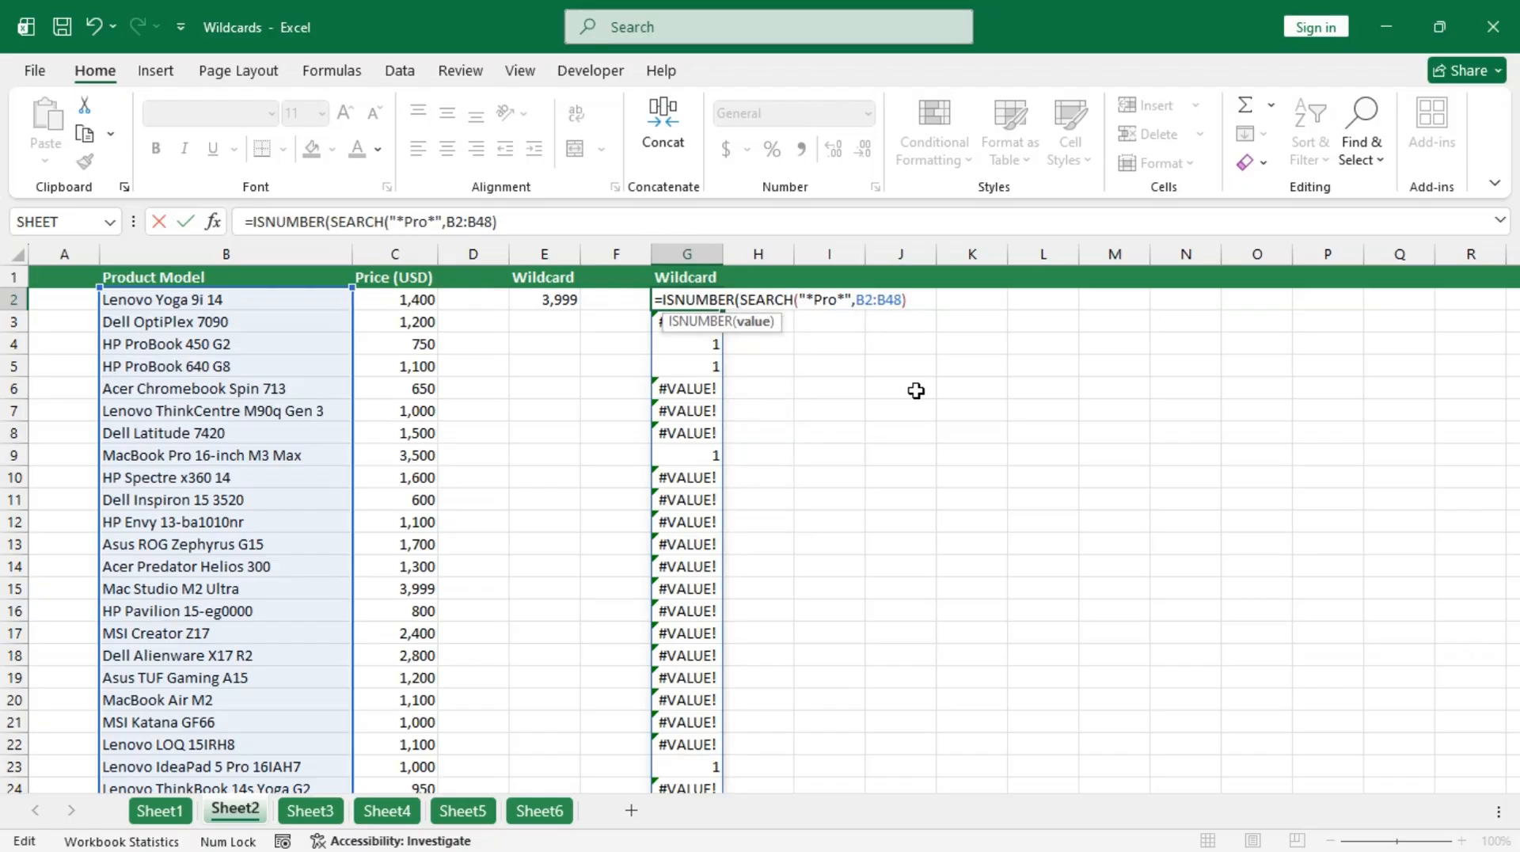
pyautogui.click(916, 301)
pyautogui.write(')')
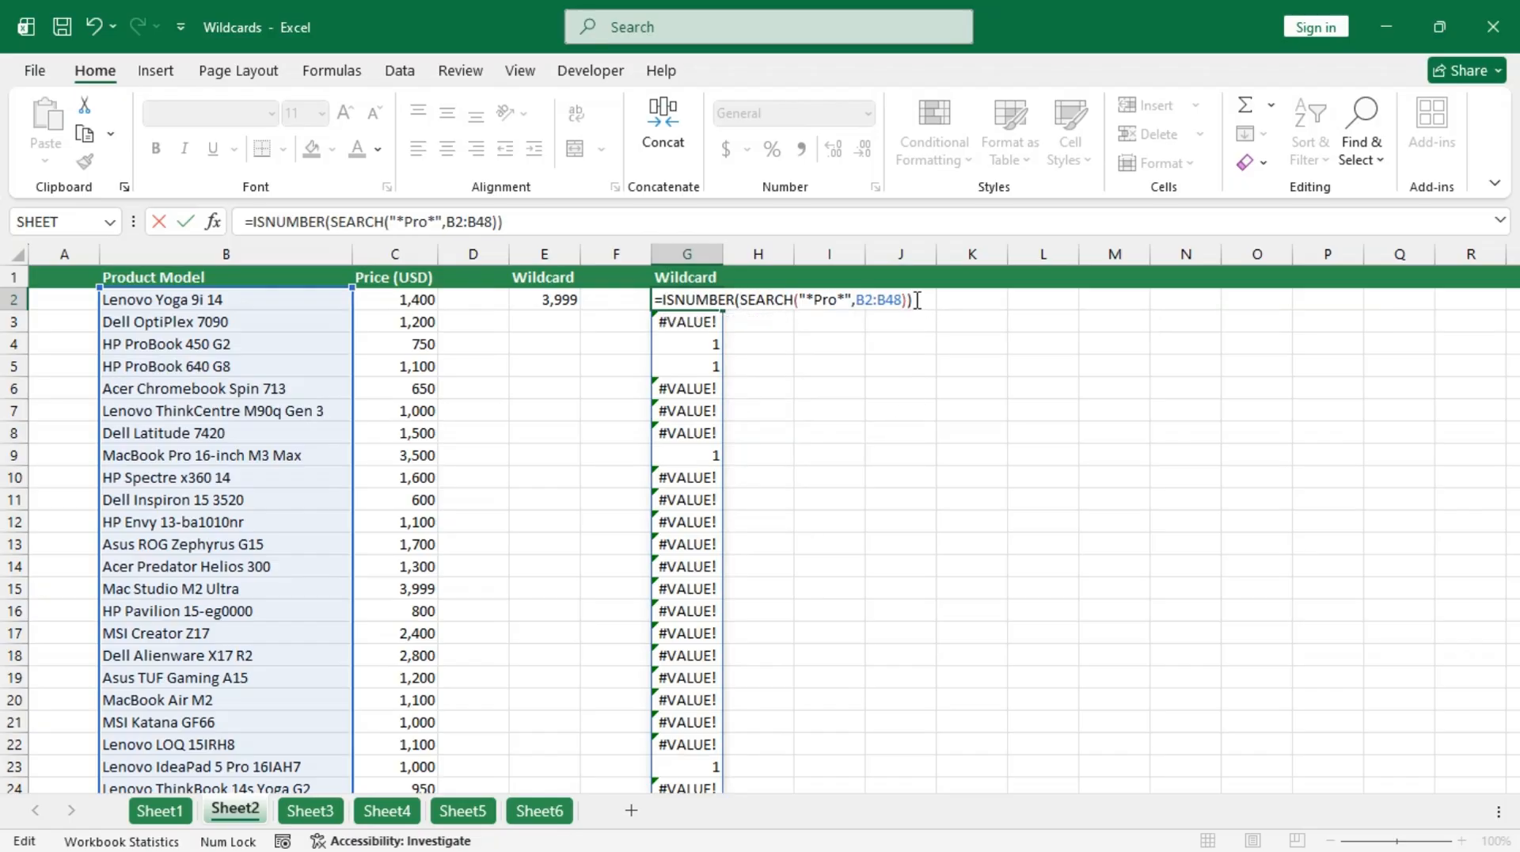
pyautogui.press('Return')
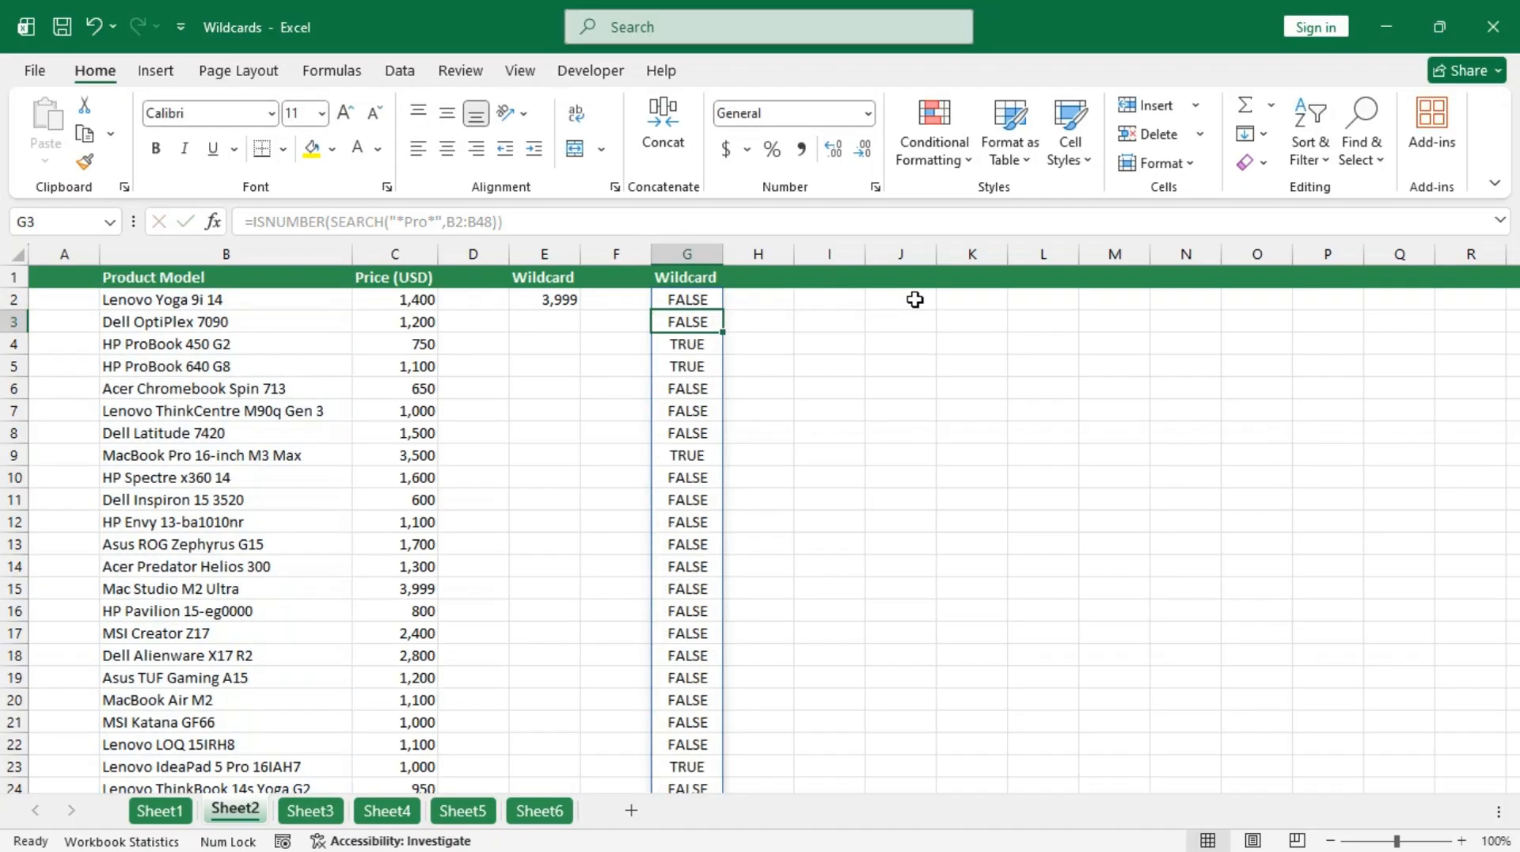
# Step: Wrap G2's ISNUMBER formula in FILTER as its include argument, leaving the array argument empty
pyautogui.press('Up')
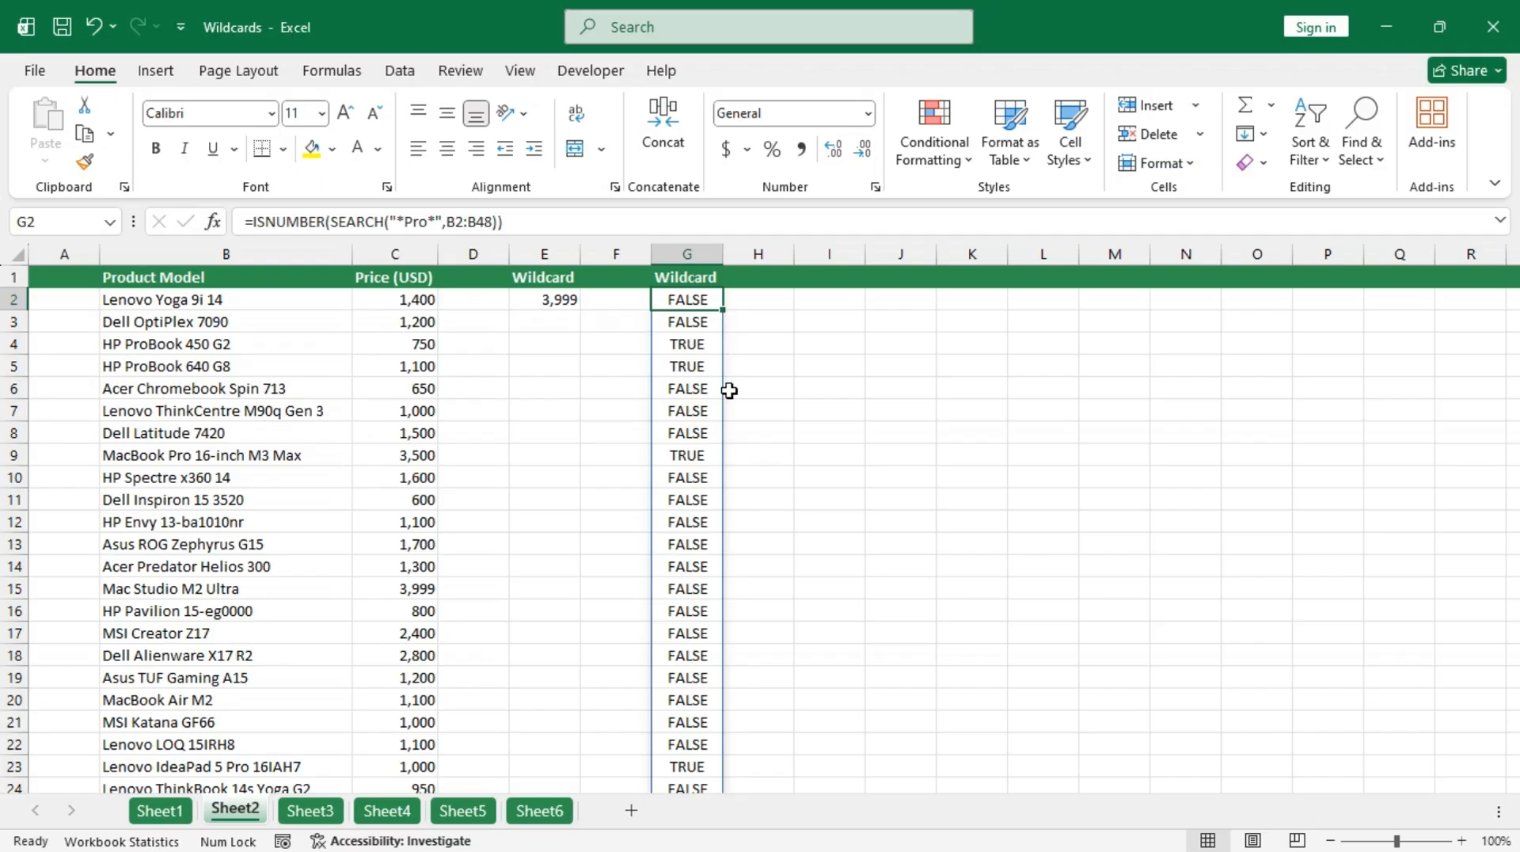
pyautogui.doubleClick(668, 297)
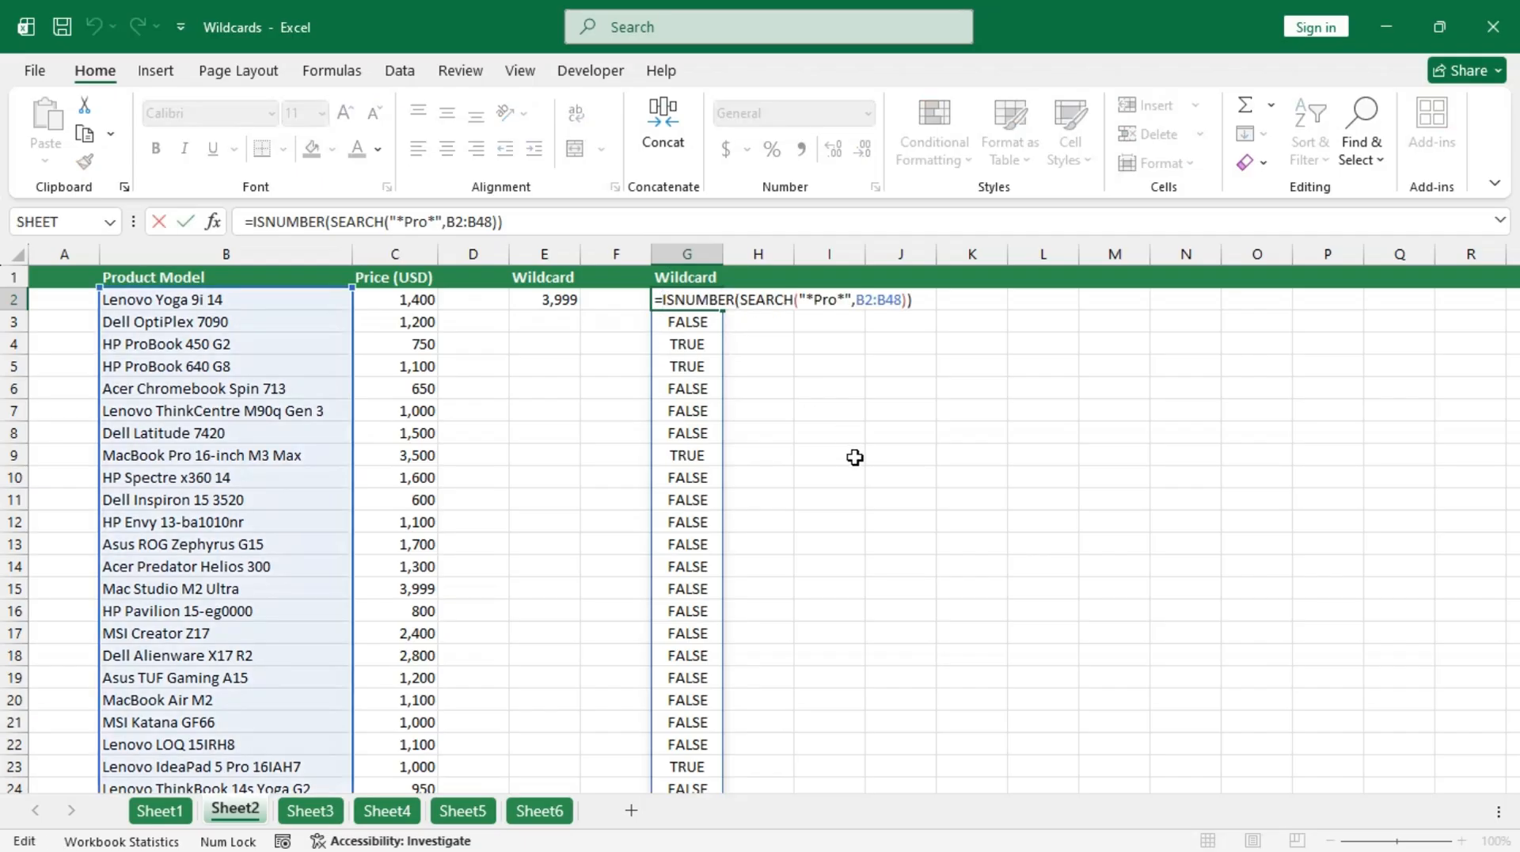
pyautogui.write('fil')
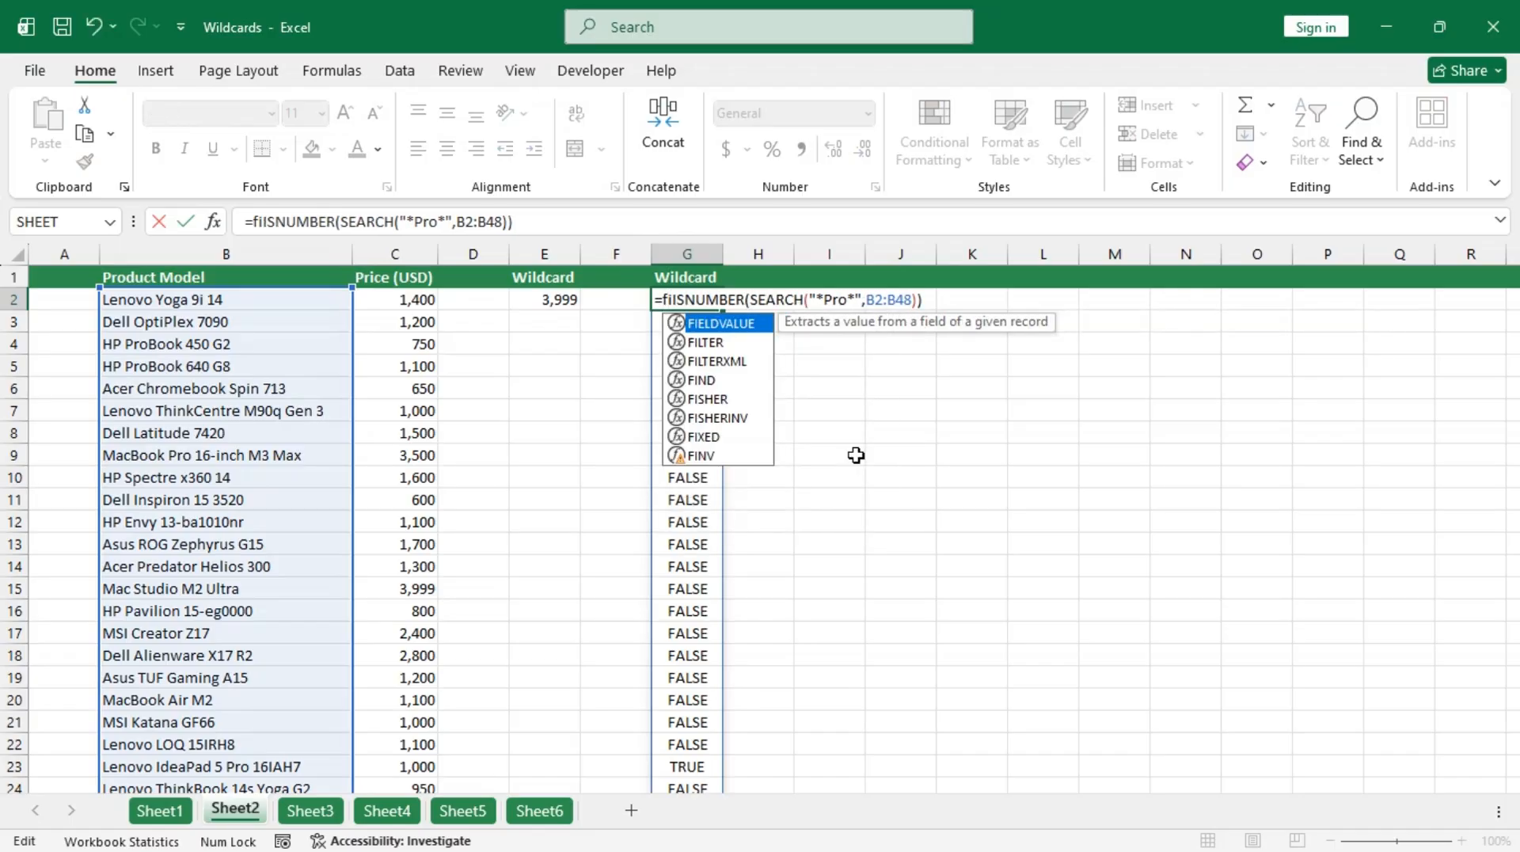
pyautogui.press('Tab')
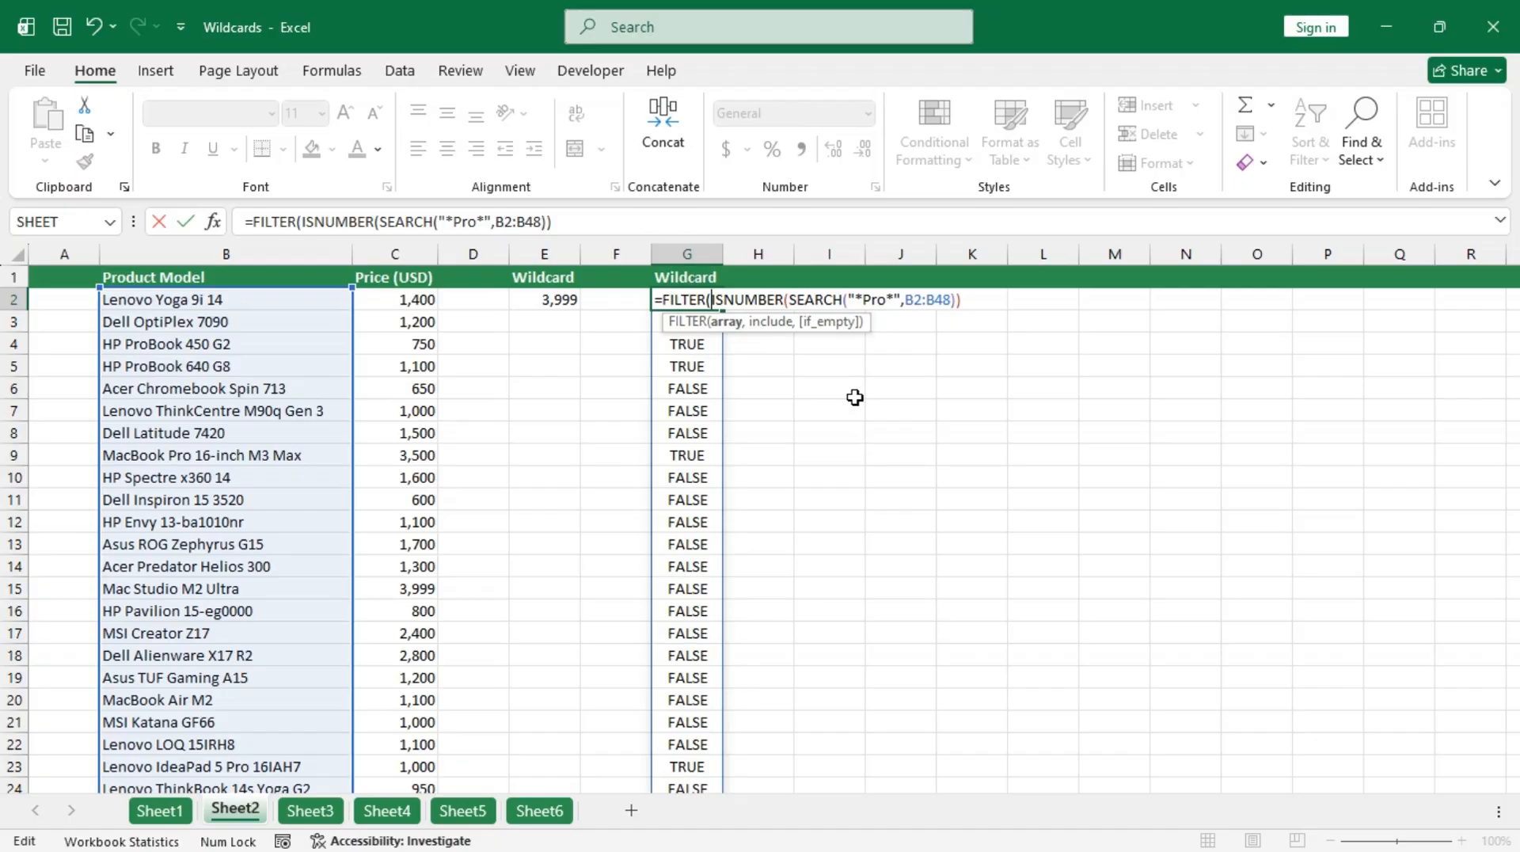
pyautogui.write(')')
pyautogui.write(',')
pyautogui.press('Left')
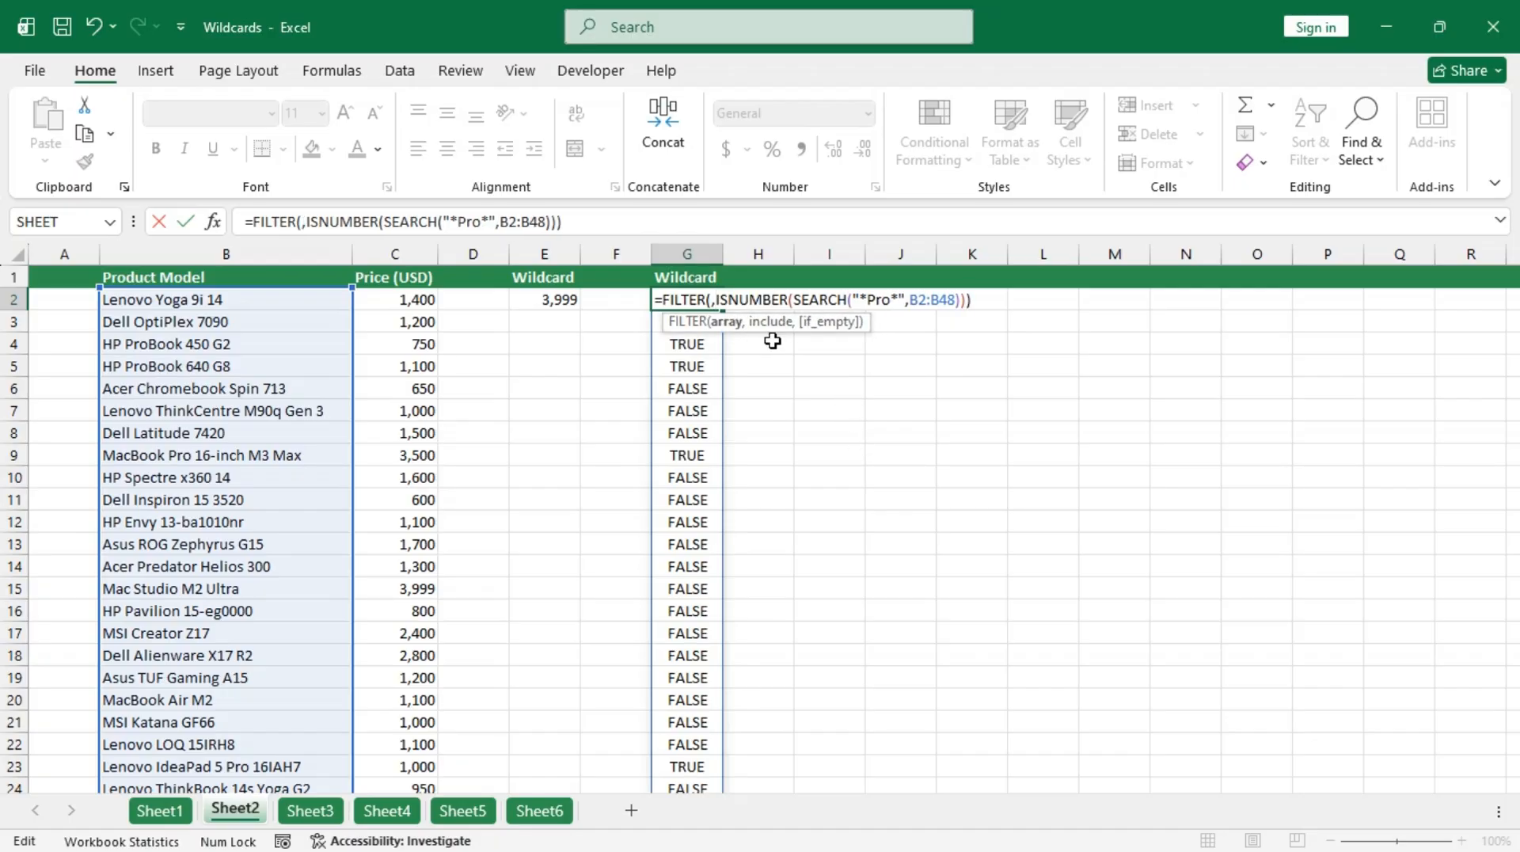
# Step: Set the array of G2's FILTER formula to B2:B48, enter it, and autofit column G to the resulting product models
pyautogui.click(226, 300)
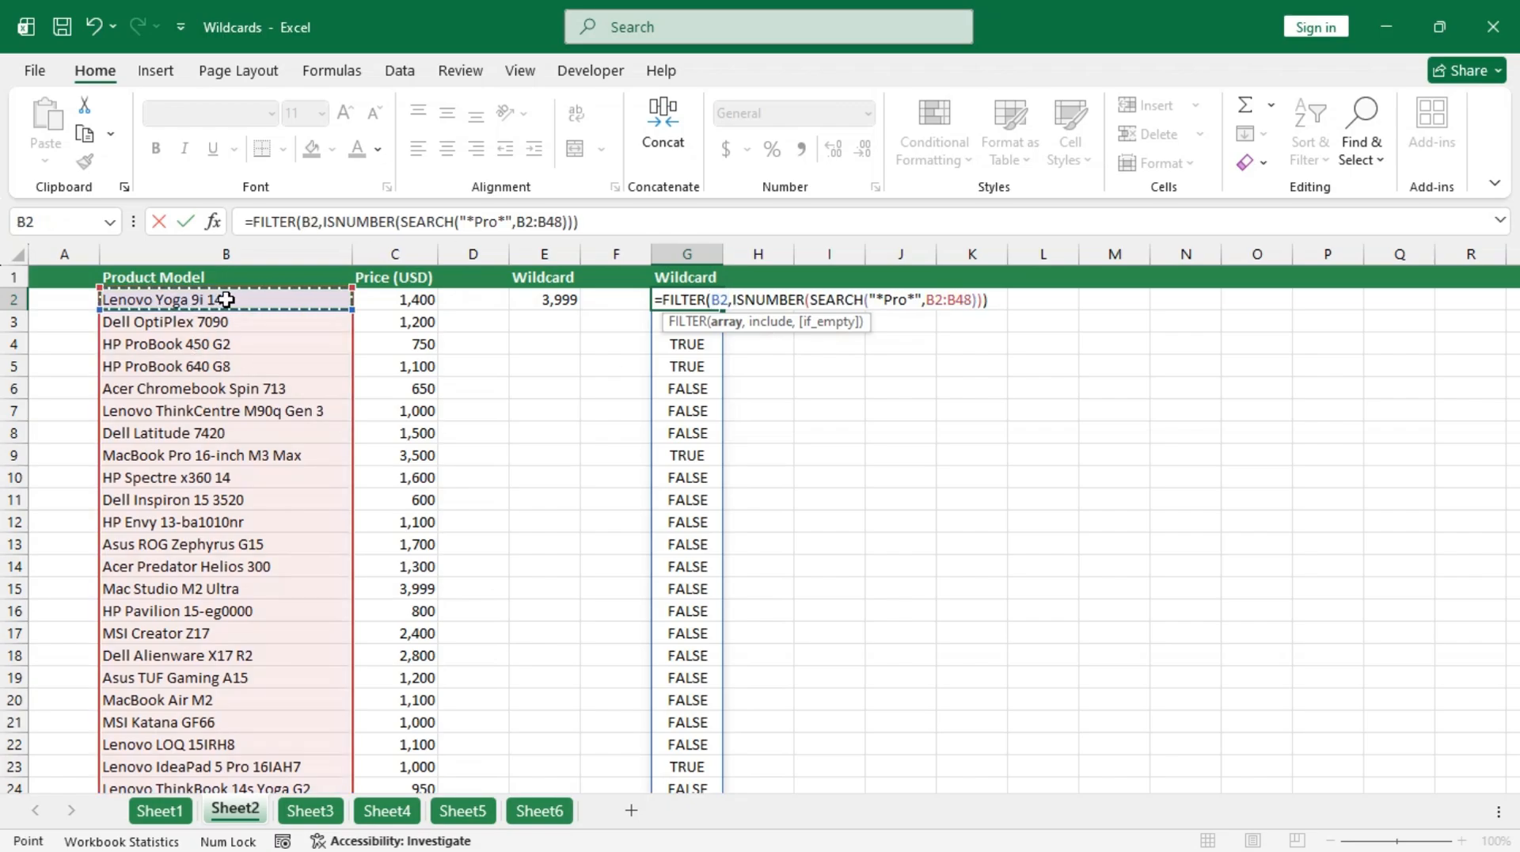
pyautogui.hotkey('ctrl', 'shift', 'Down')
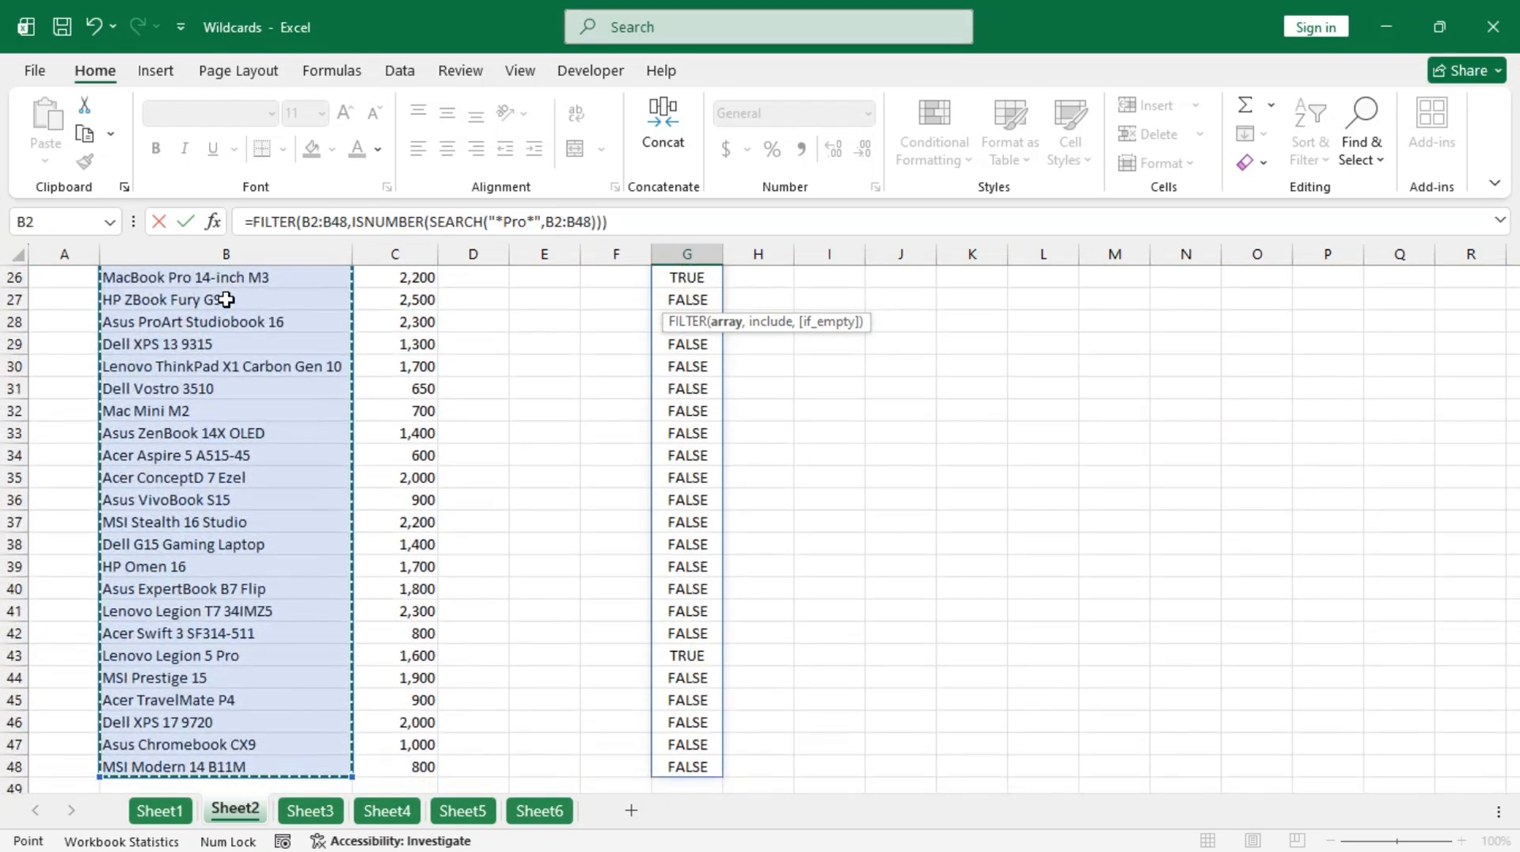
pyautogui.scroll(8, 226, 299)
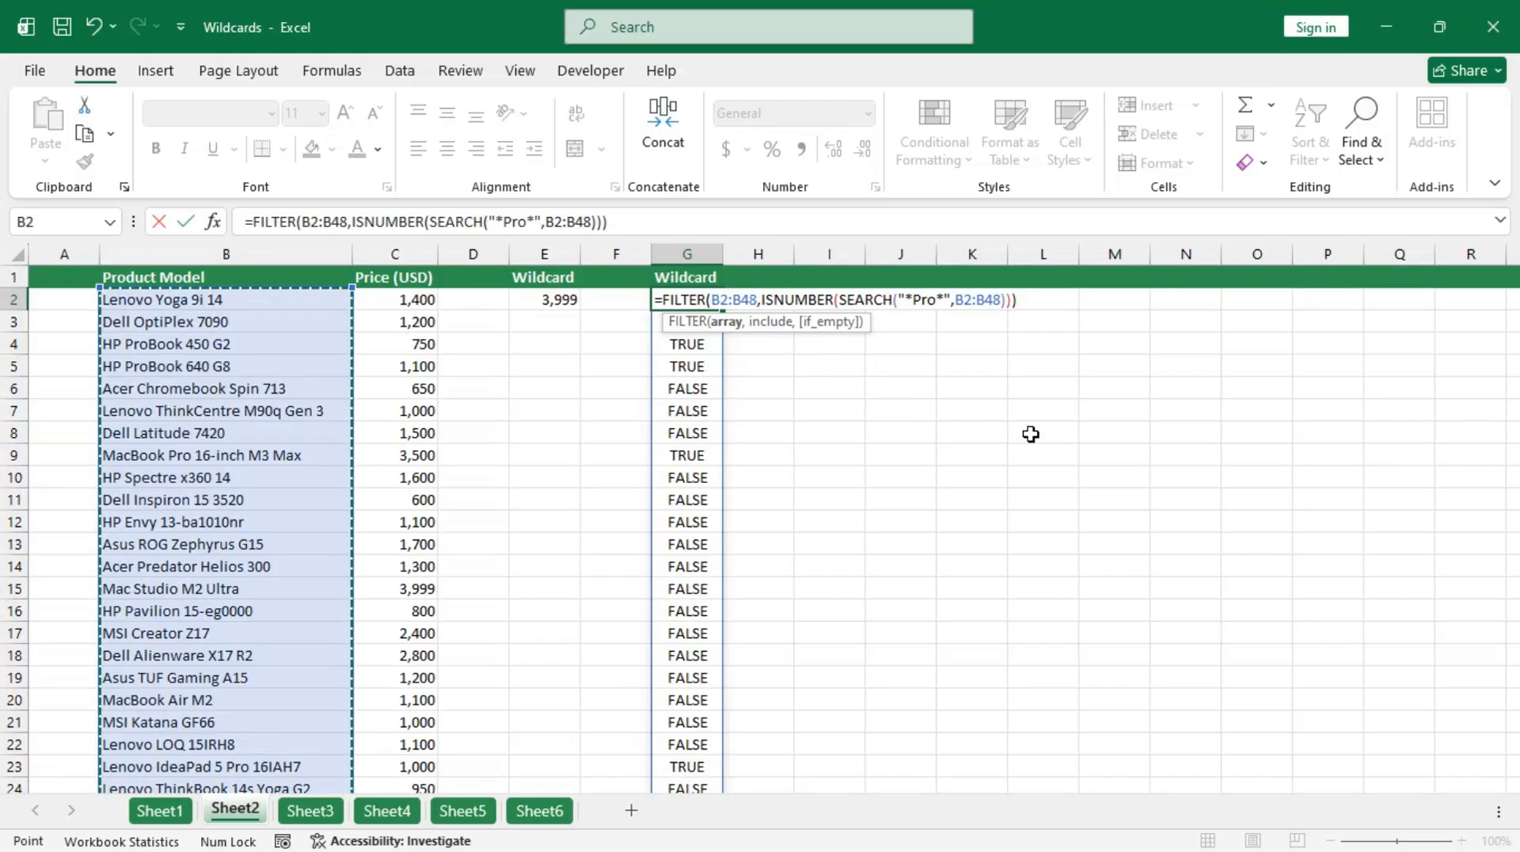
pyautogui.press('Return')
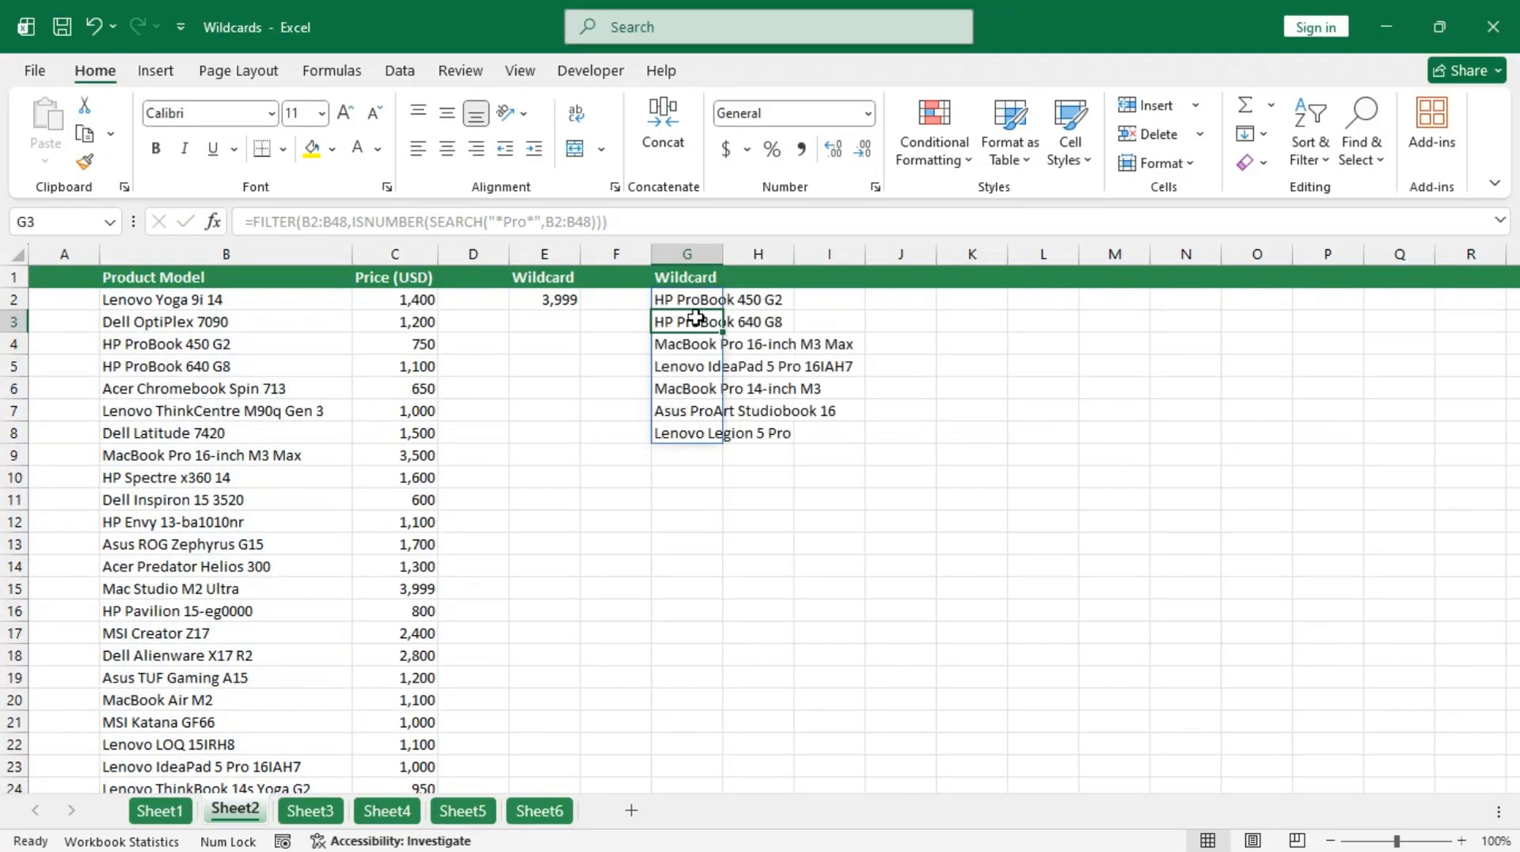
pyautogui.click(696, 300)
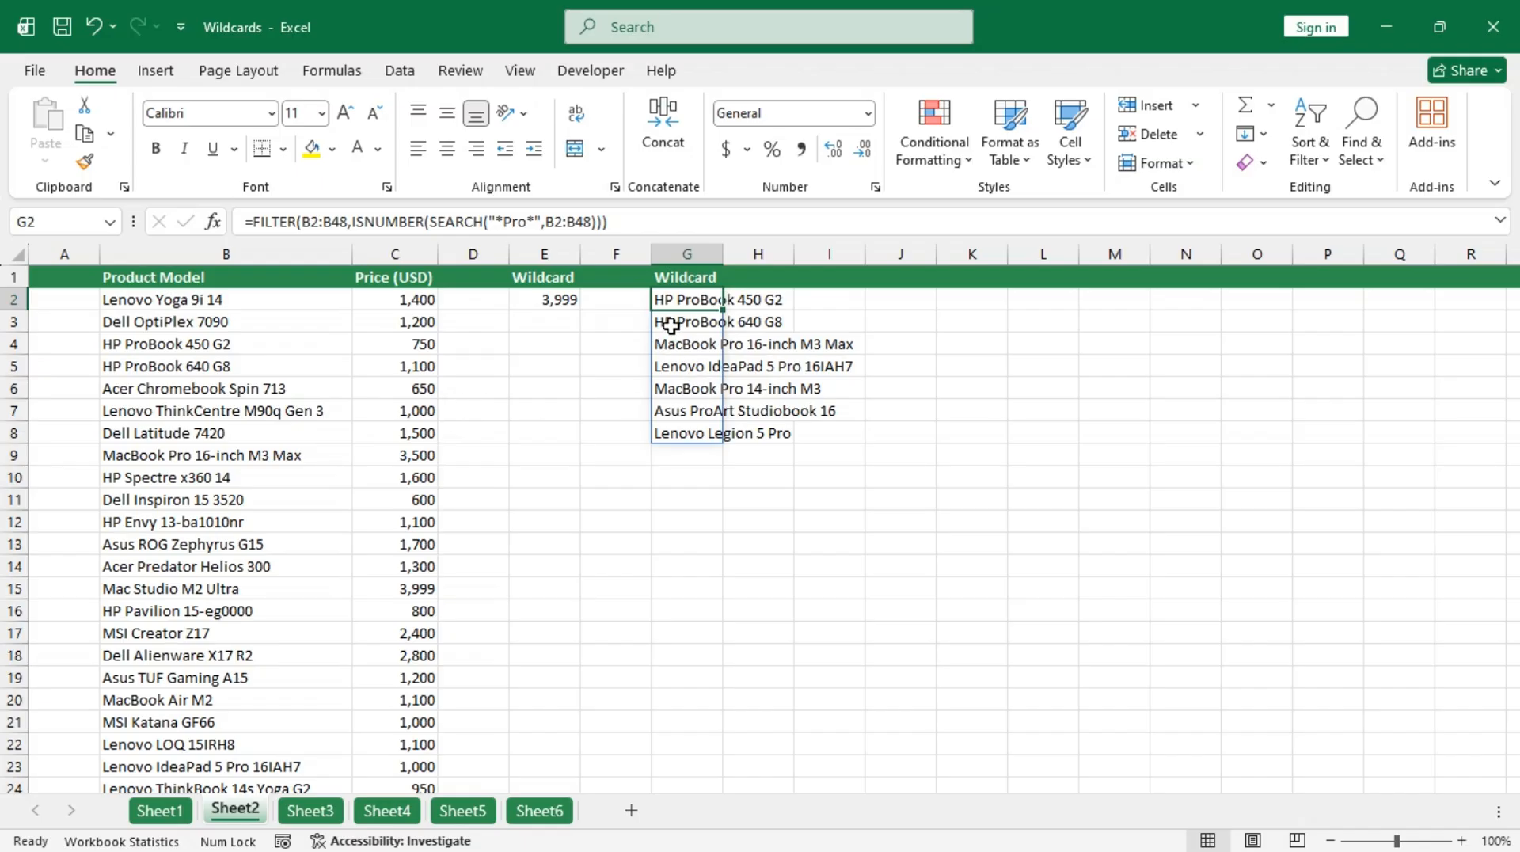
pyautogui.doubleClick(723, 253)
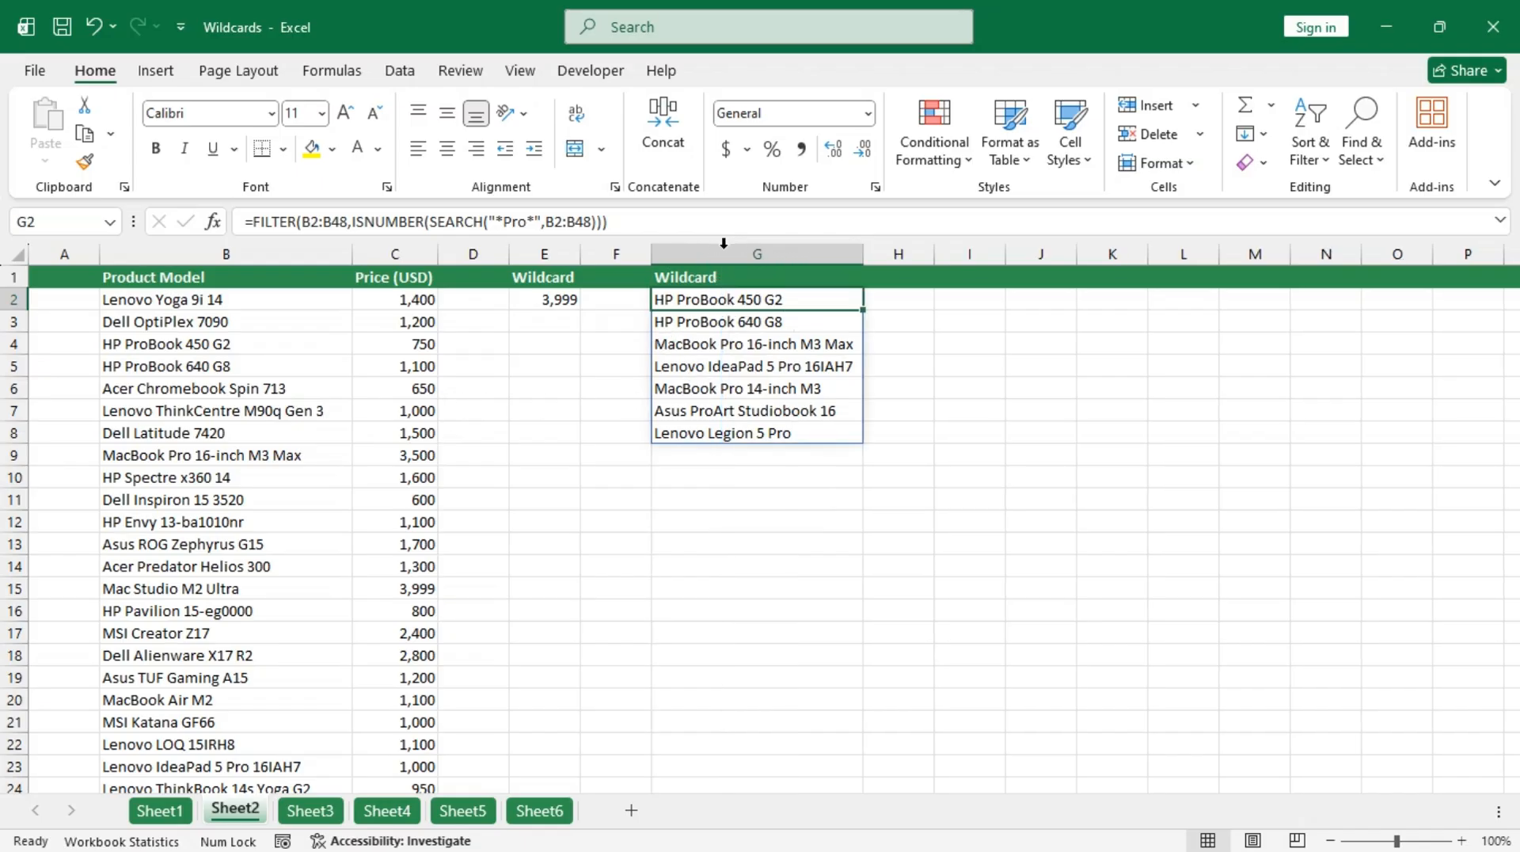
# Step: On Sheet3, search the Full Name filter for B15's first name, without and with a trailing asterisk, and cancel the filter
pyautogui.click(309, 812)
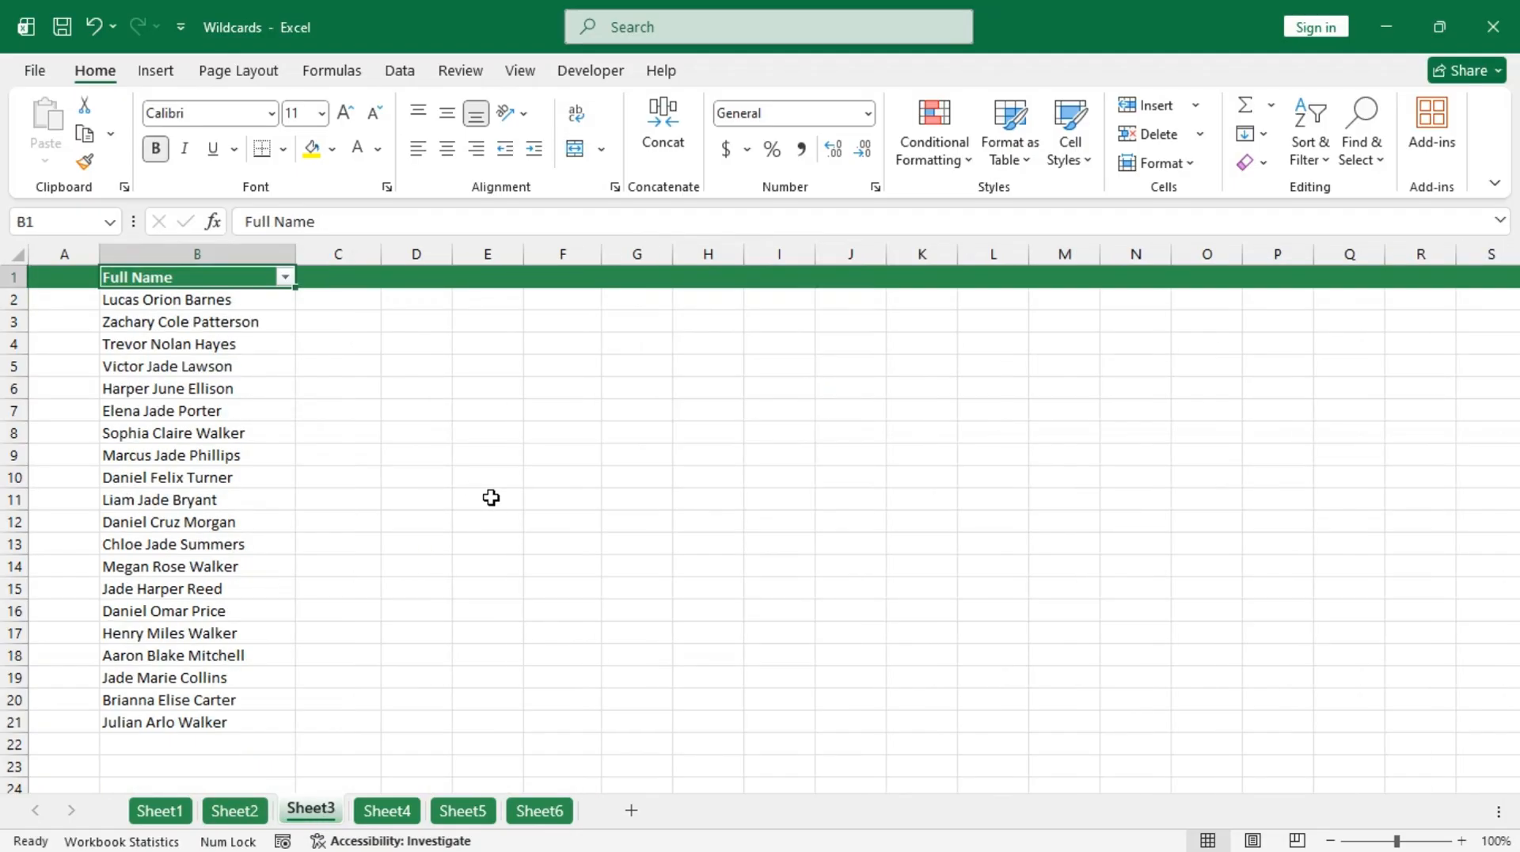
pyautogui.click(285, 277)
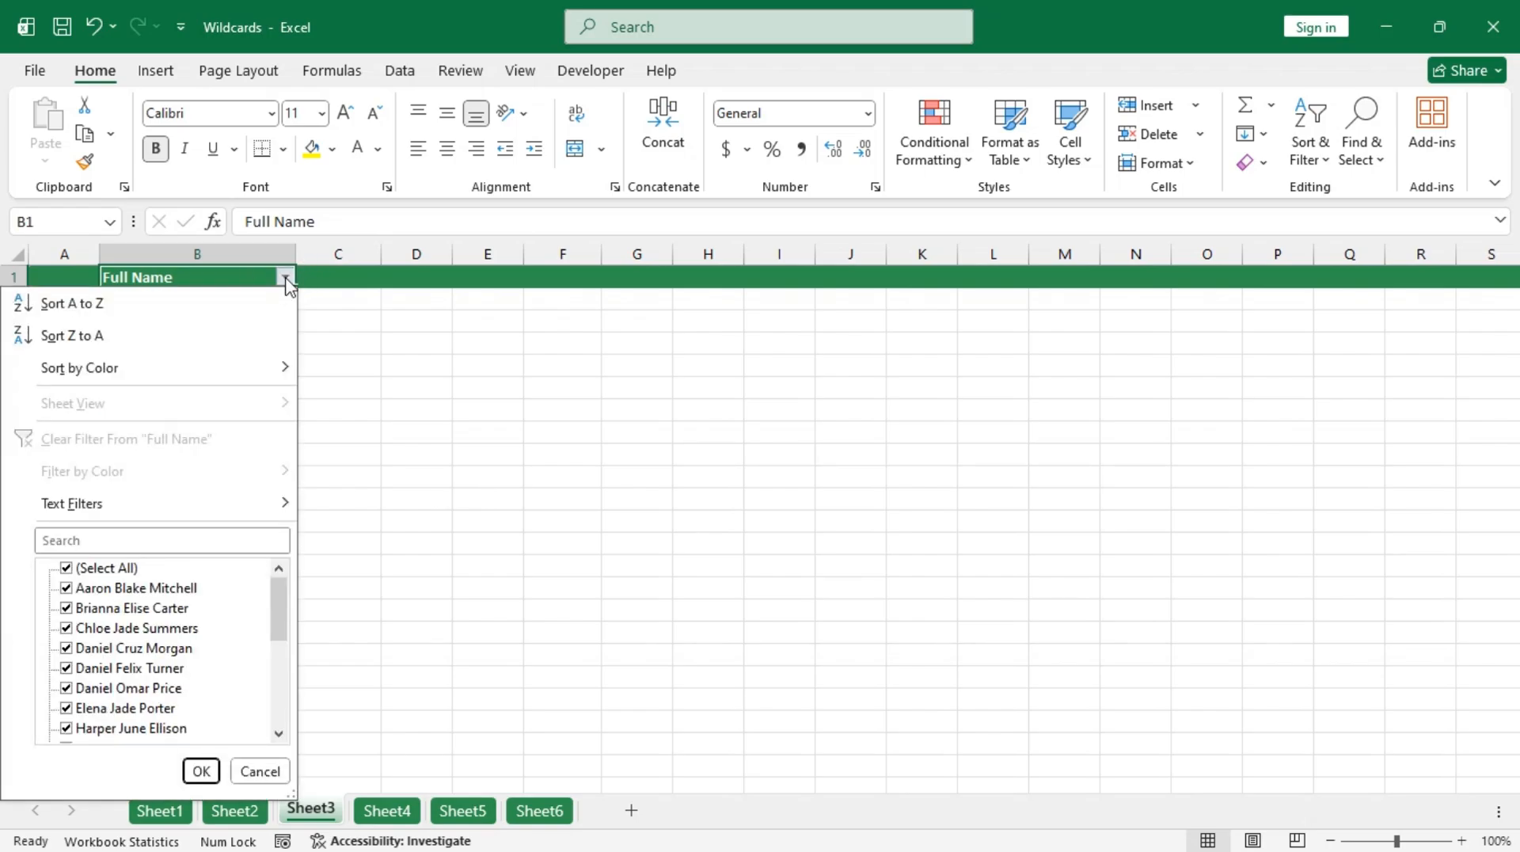
pyautogui.click(191, 541)
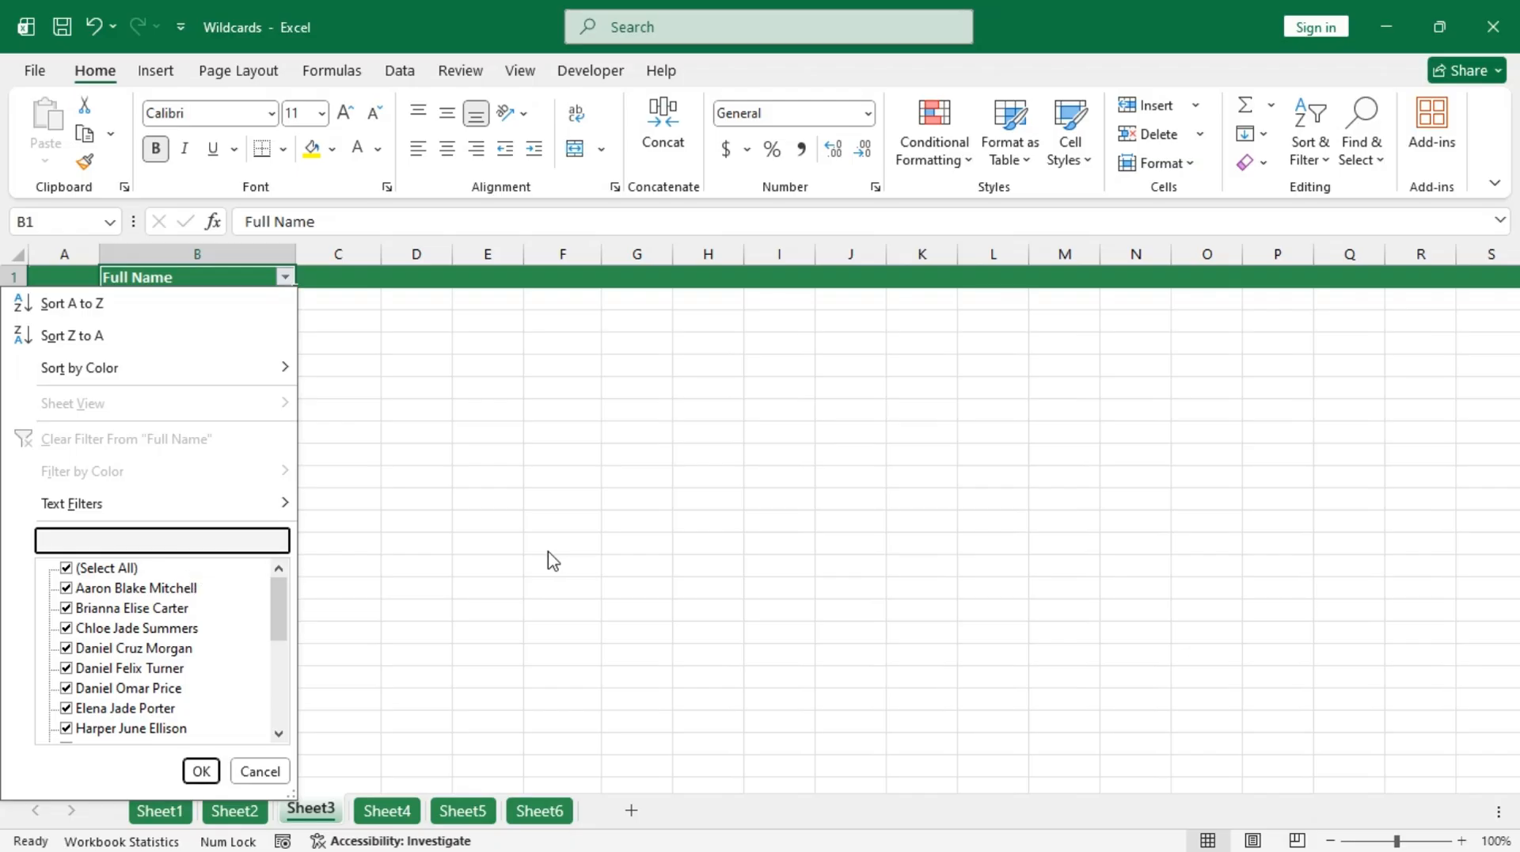
pyautogui.write('Jade')
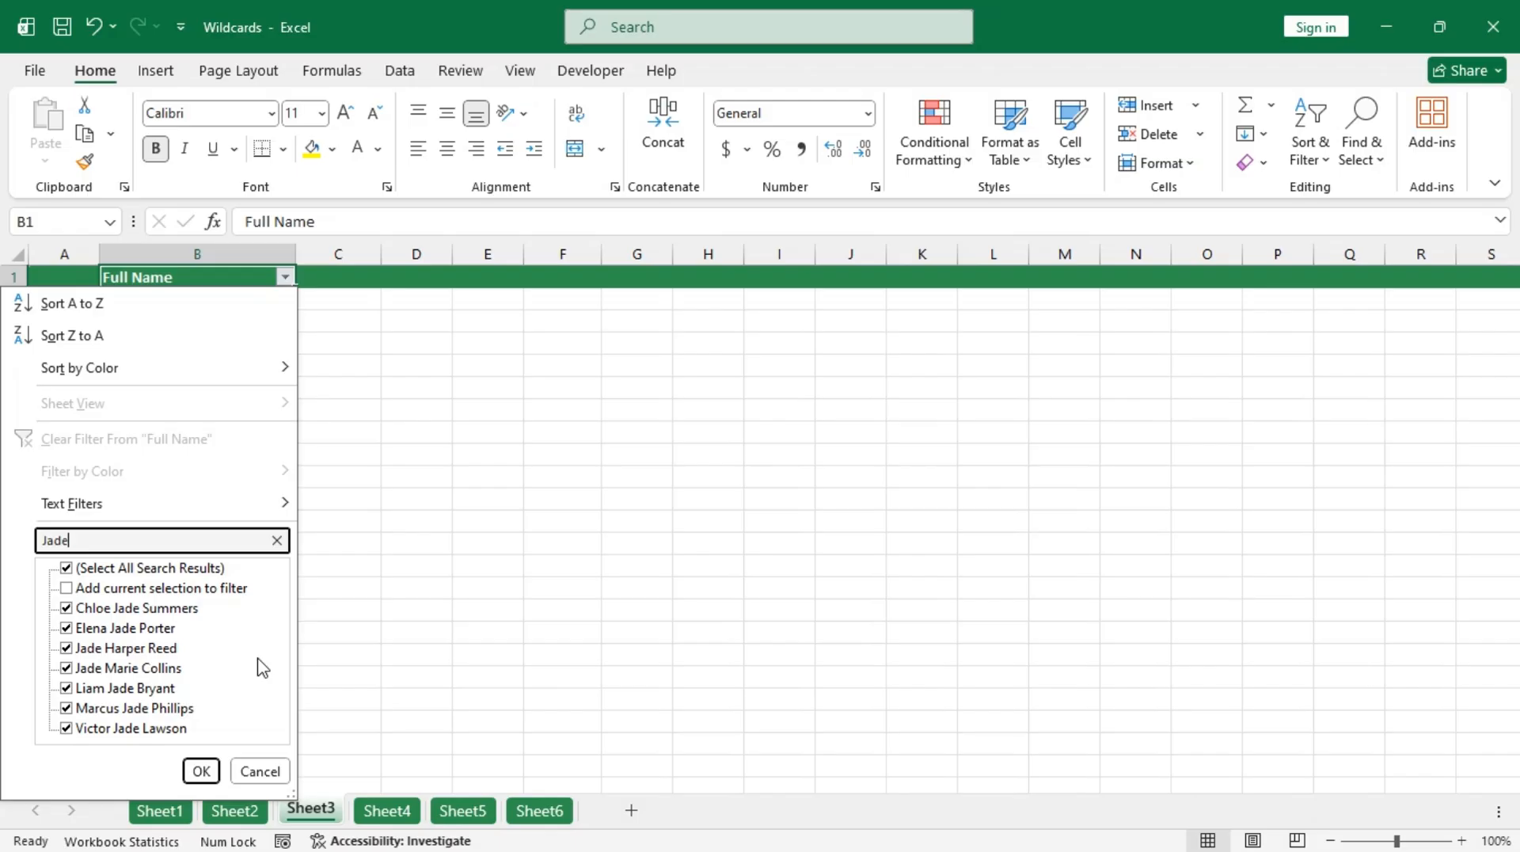
pyautogui.write('*')
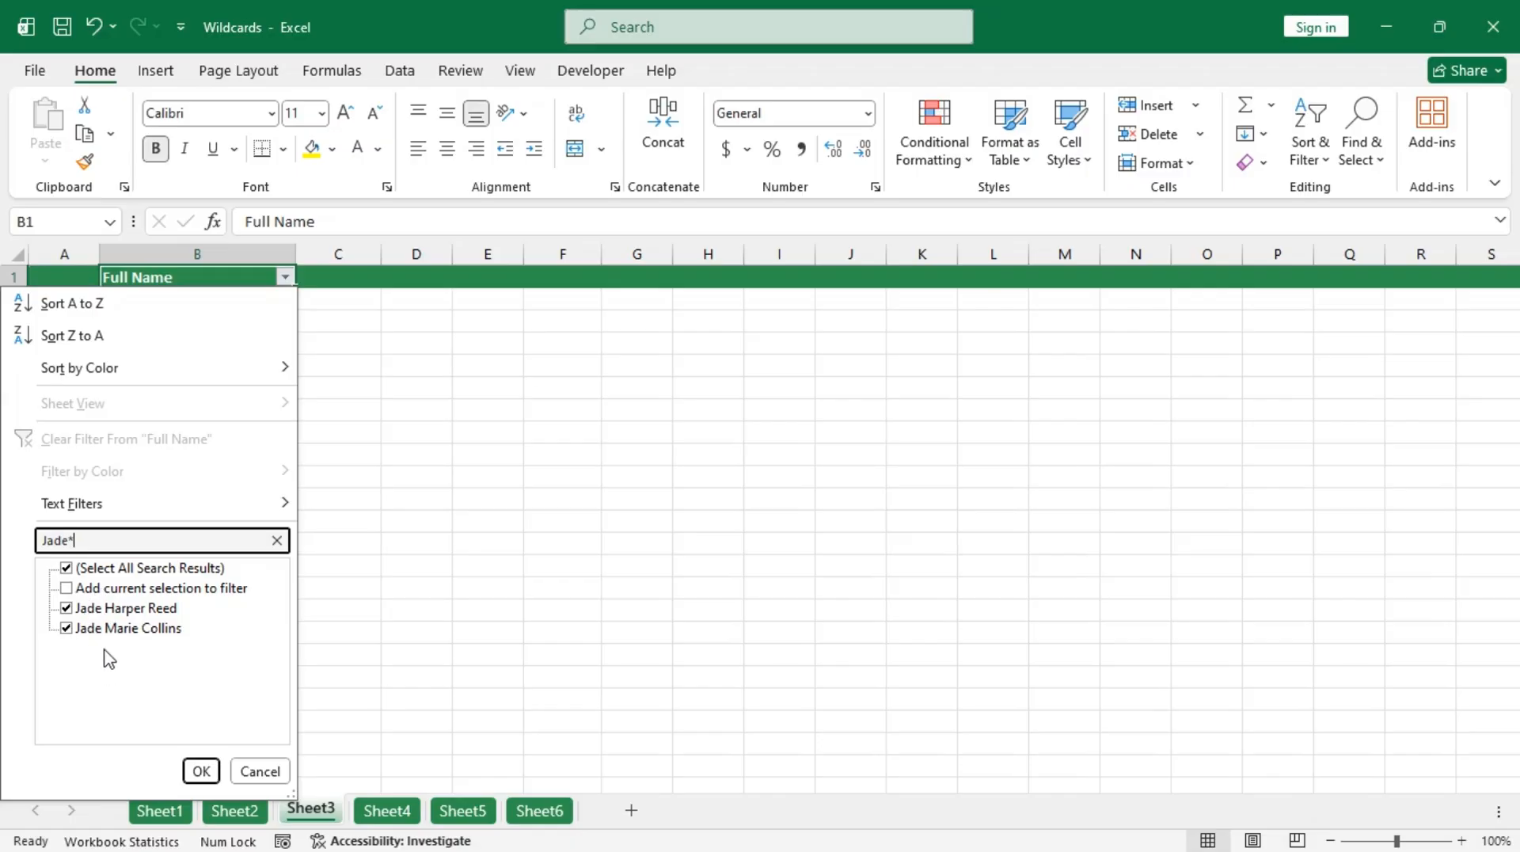
pyautogui.click(259, 771)
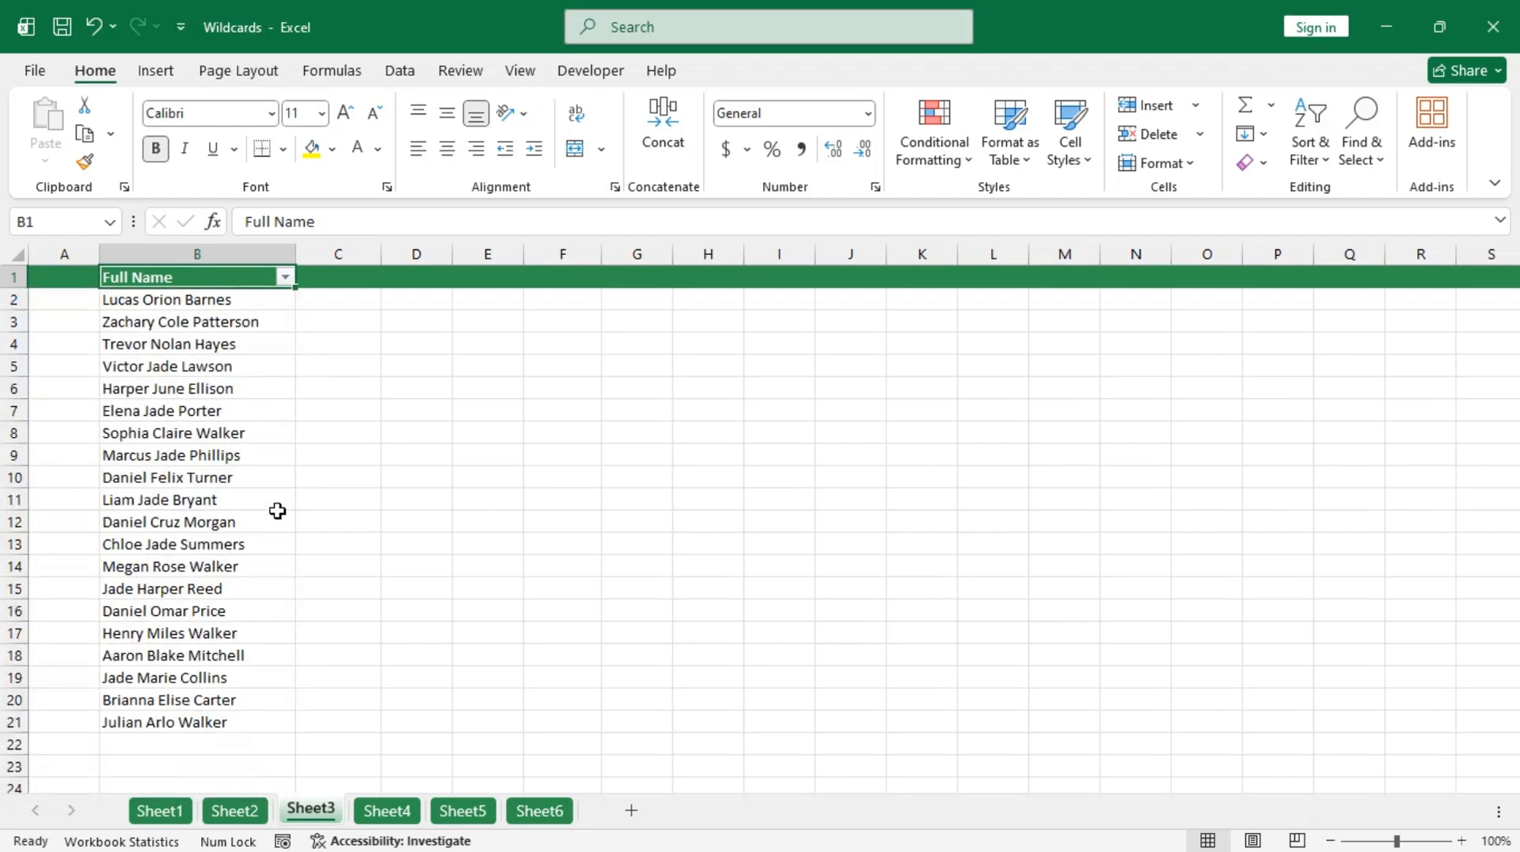
# Step: On Sheet4, find all cells in B2:B21 that contain the first name shown in B15
pyautogui.click(387, 815)
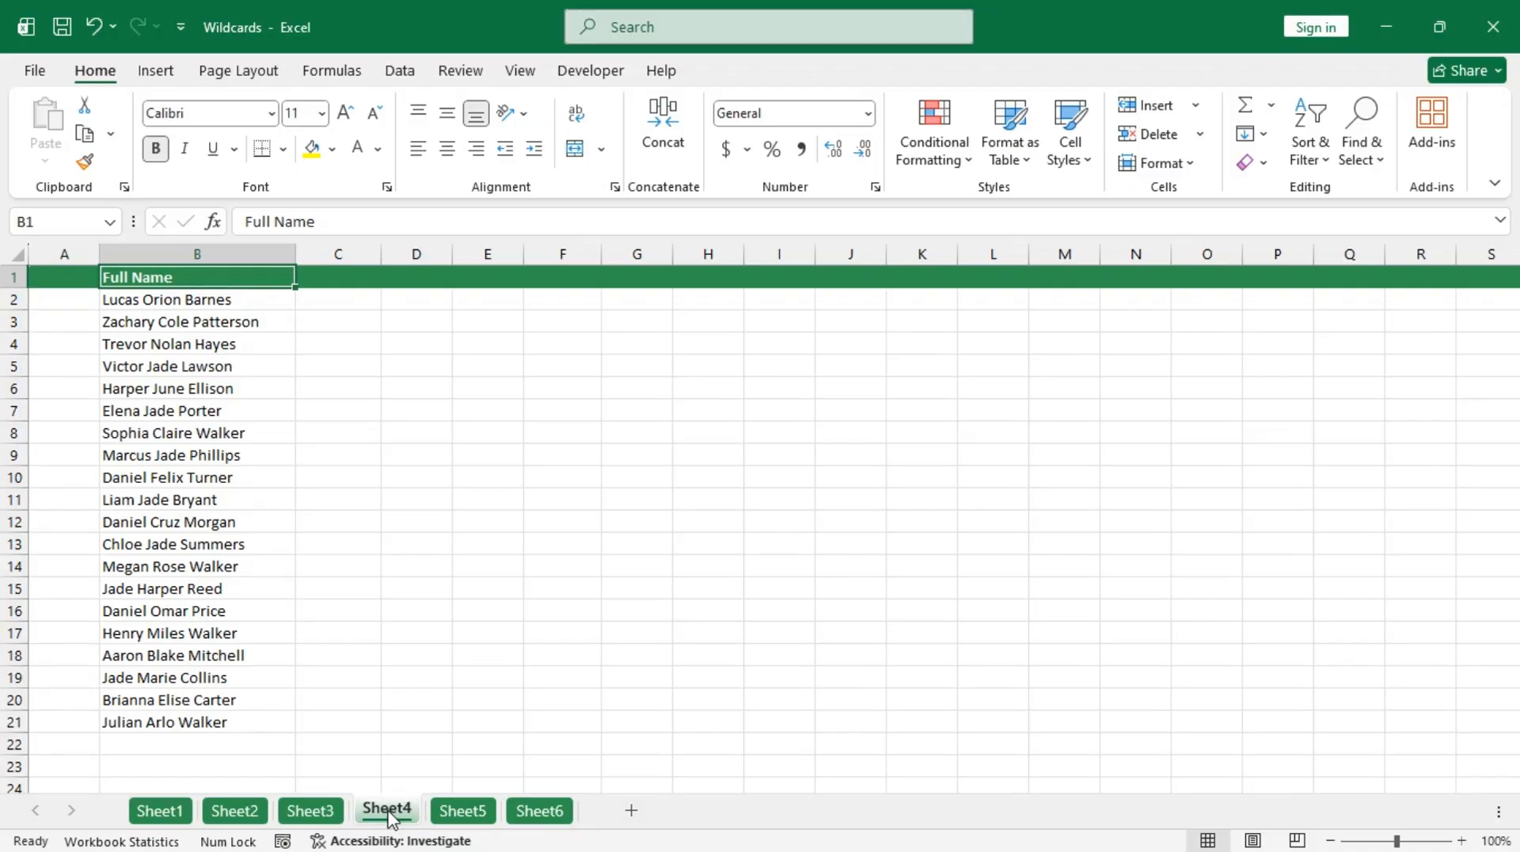
pyautogui.moveTo(218, 301); pyautogui.dragTo(239, 721)
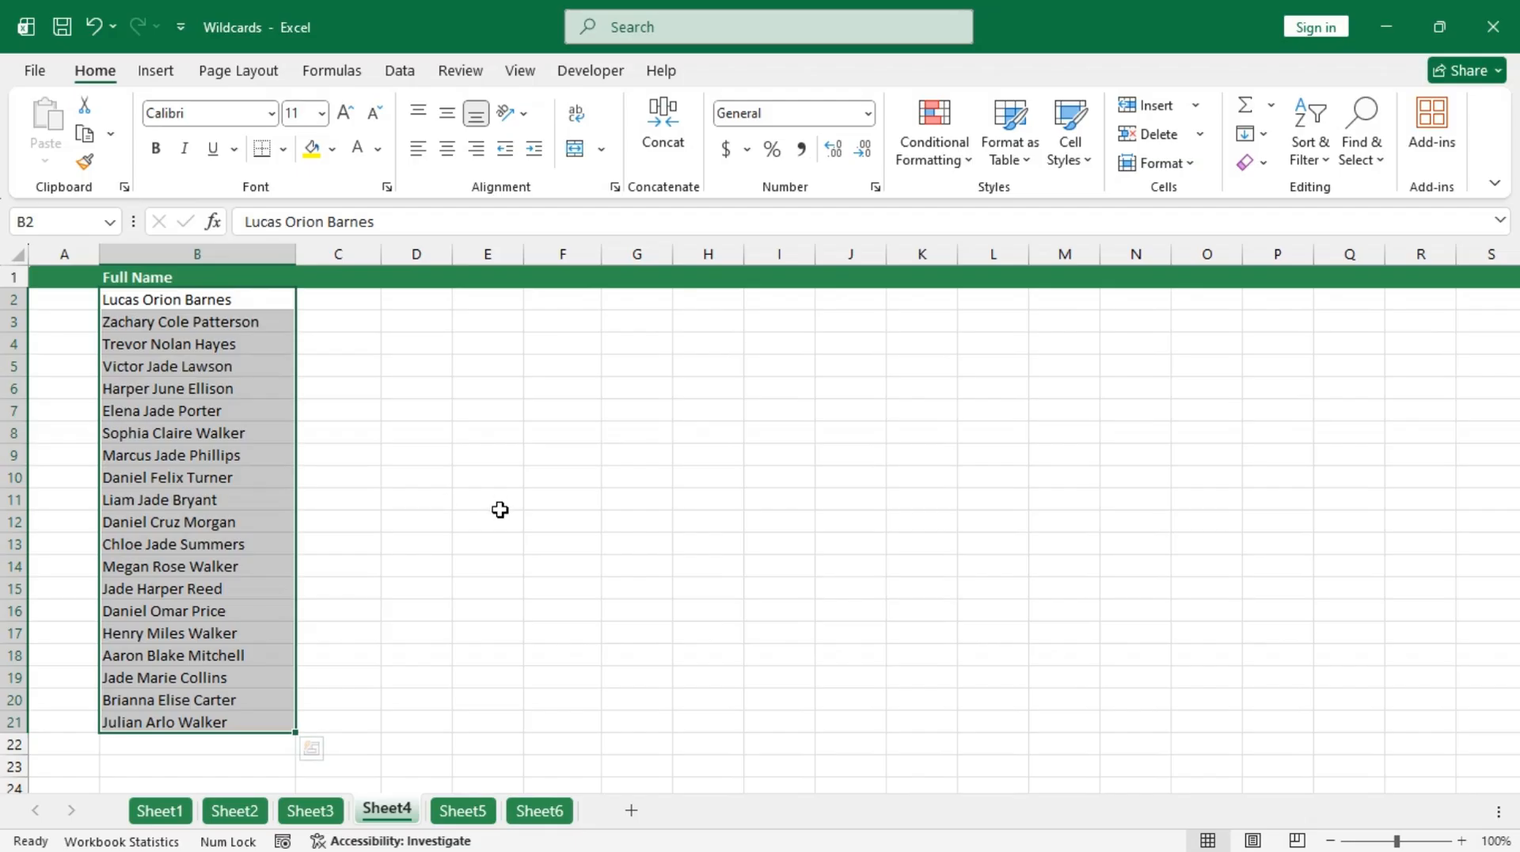
pyautogui.hotkey('ctrl', 'f')
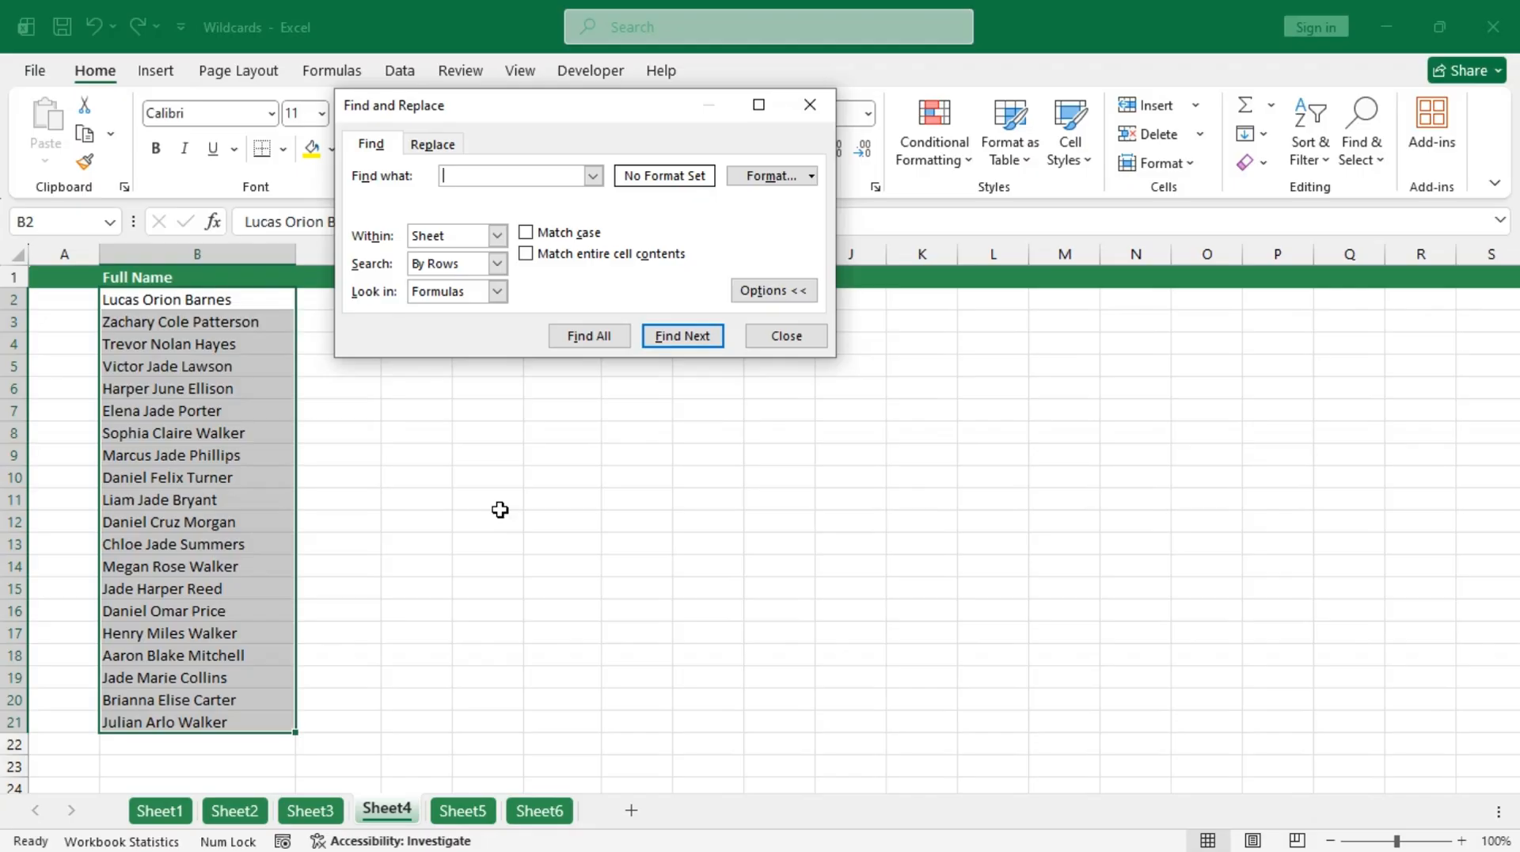
pyautogui.write('Jade')
pyautogui.click(604, 339)
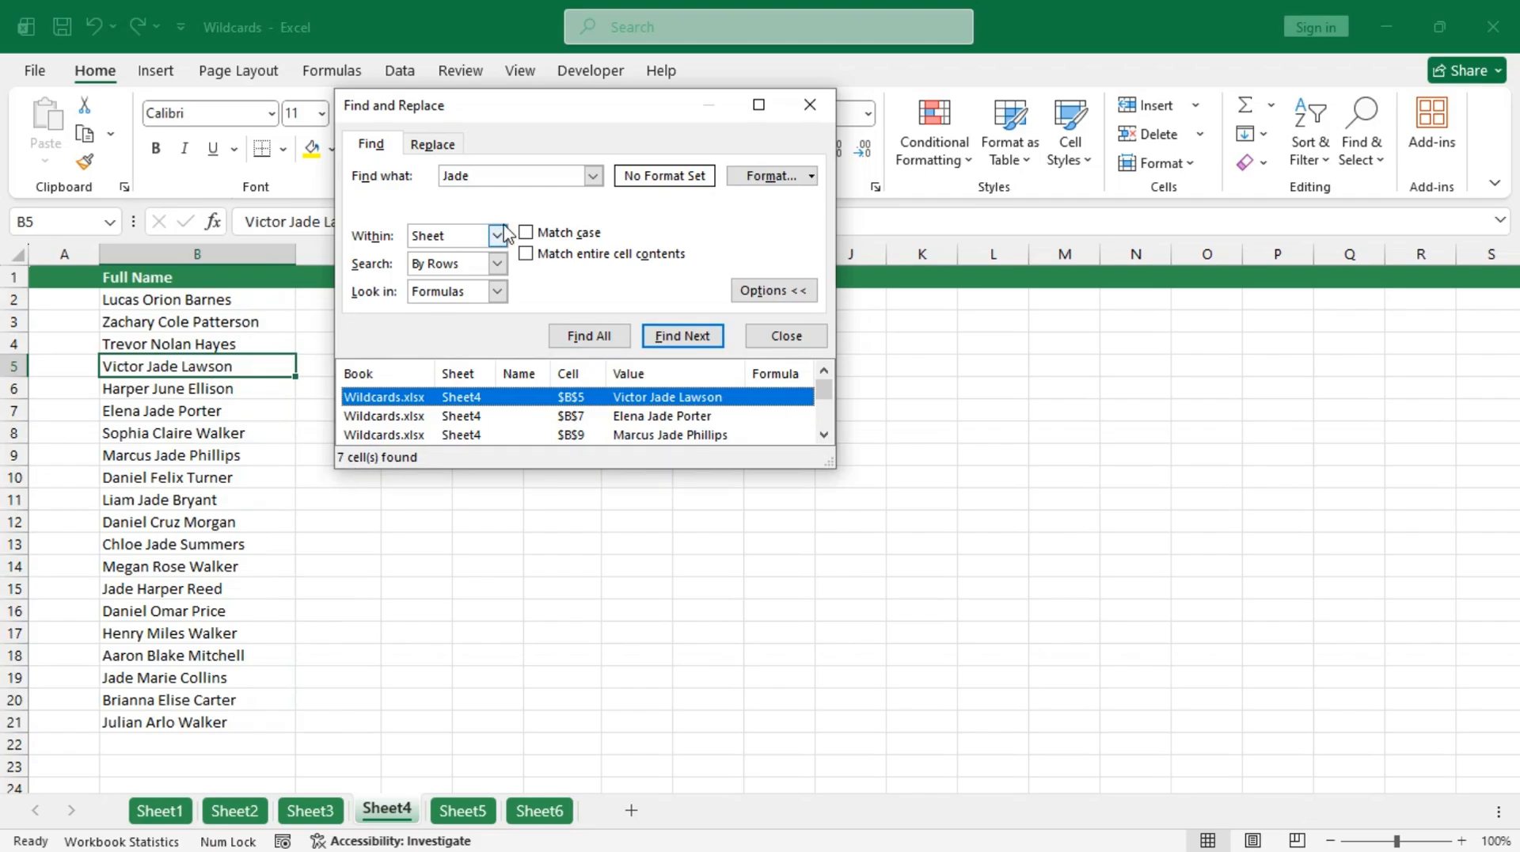
# Step: Append an asterisk to the searched name and find all matches, without and with Match case enabled
pyautogui.click(491, 175)
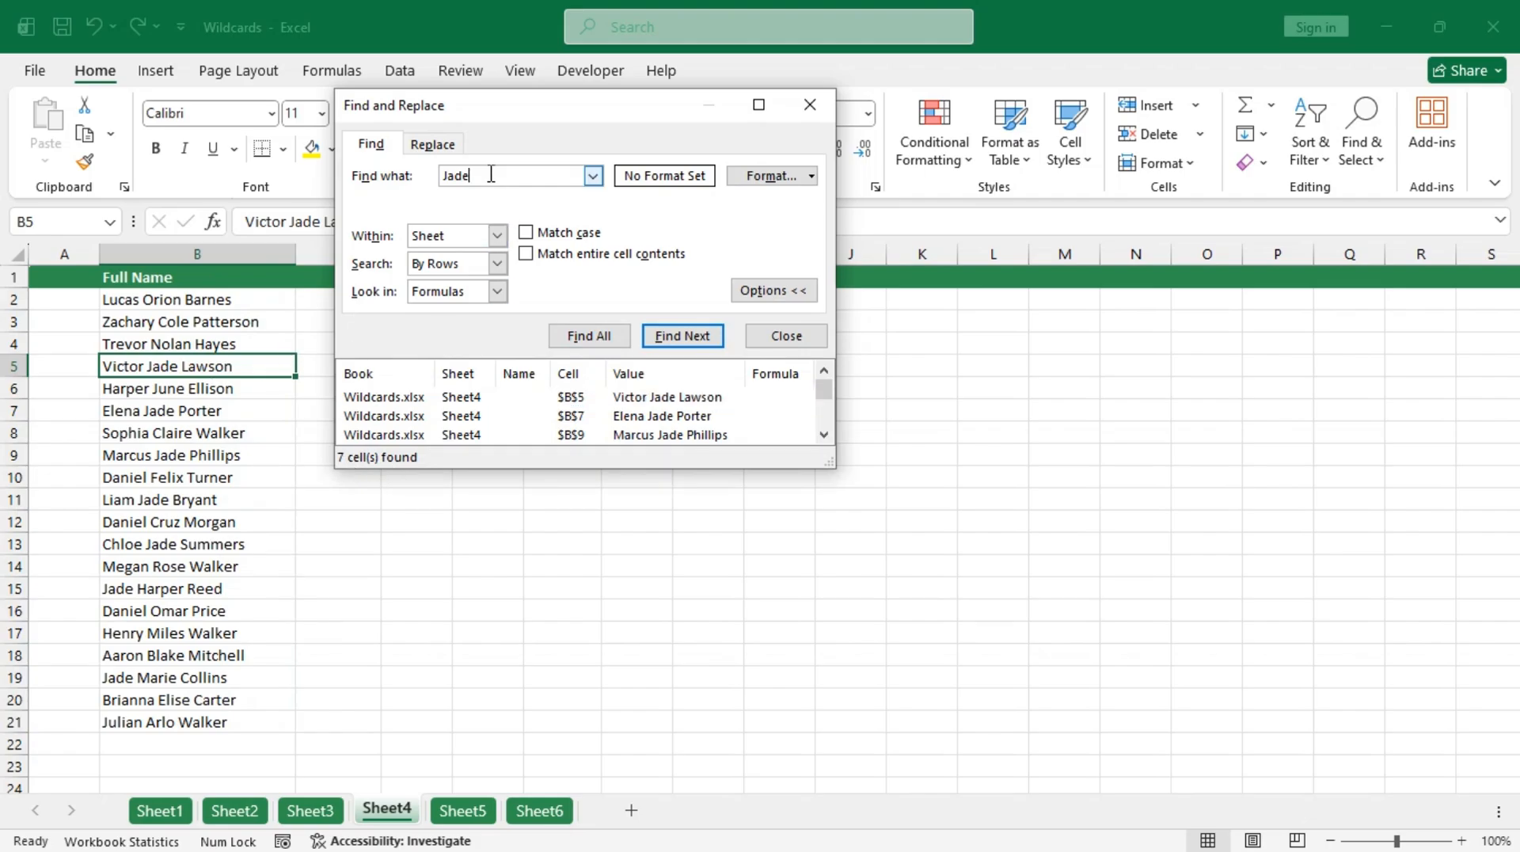
pyautogui.write('*')
pyautogui.click(588, 337)
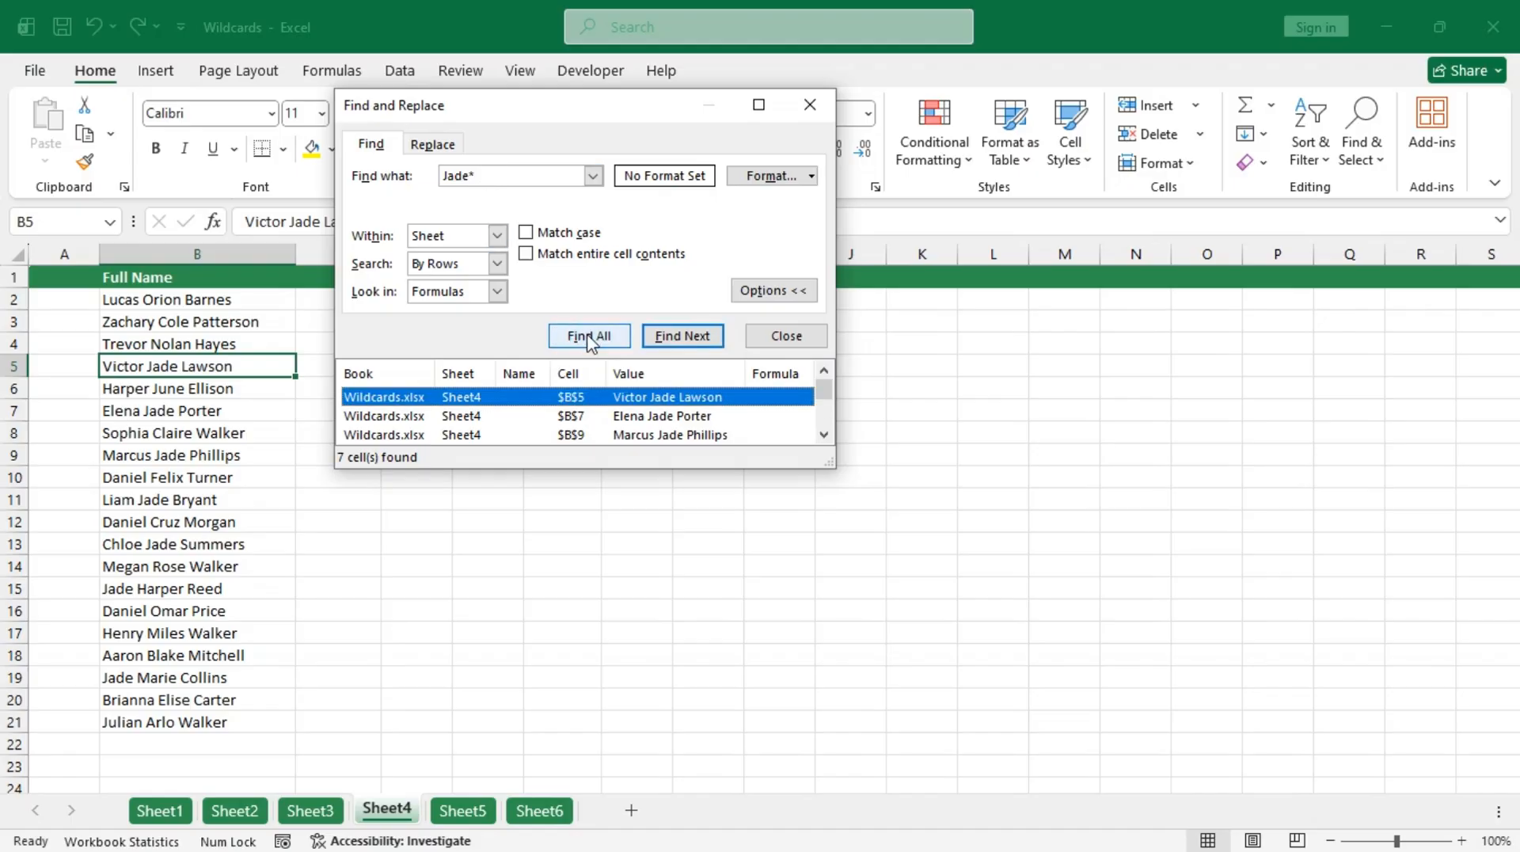
pyautogui.click(483, 175)
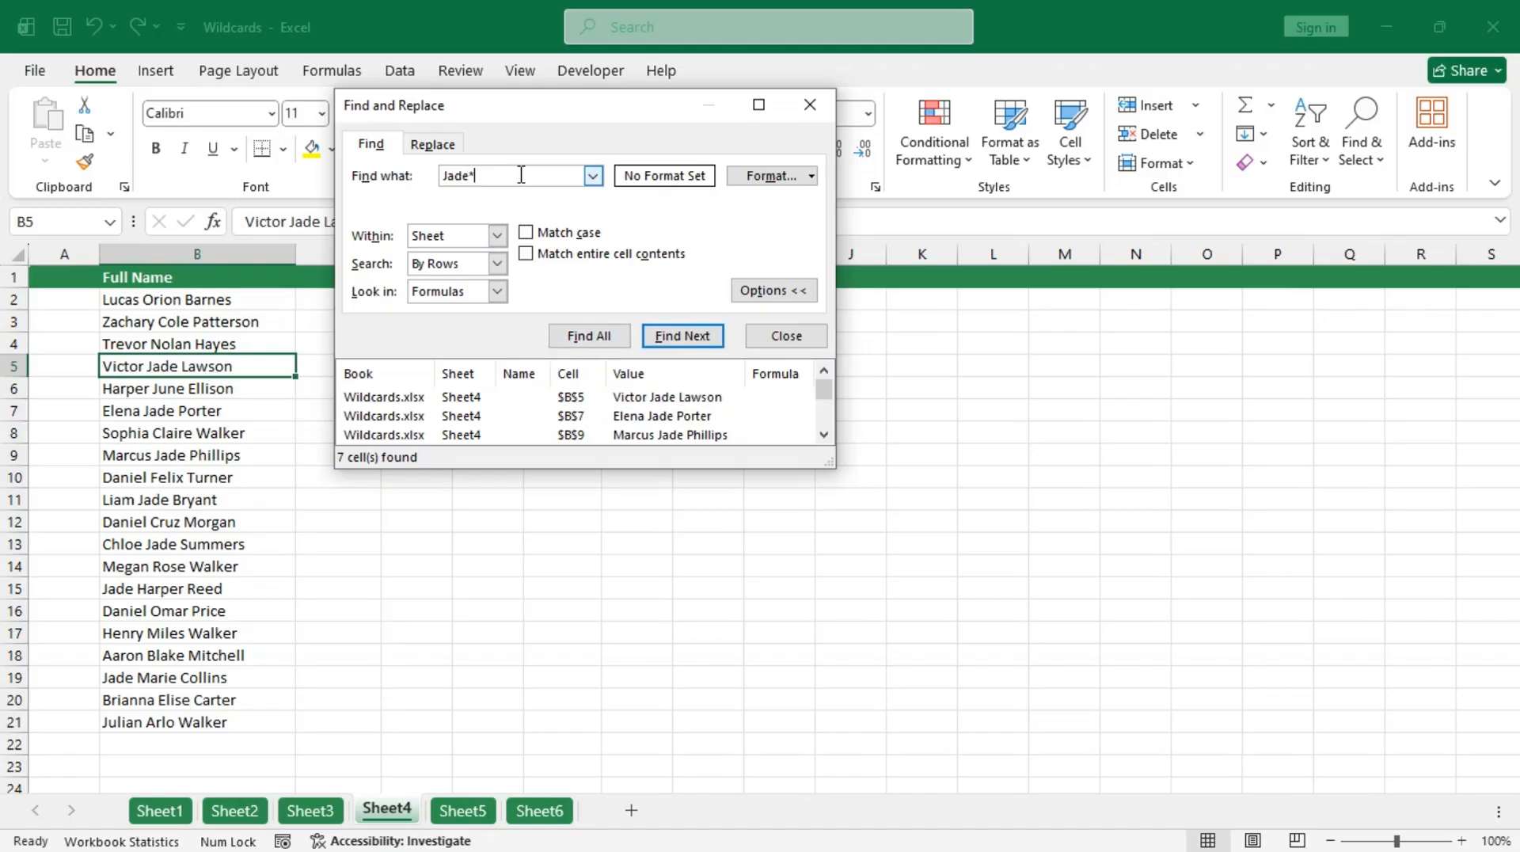
pyautogui.click(588, 339)
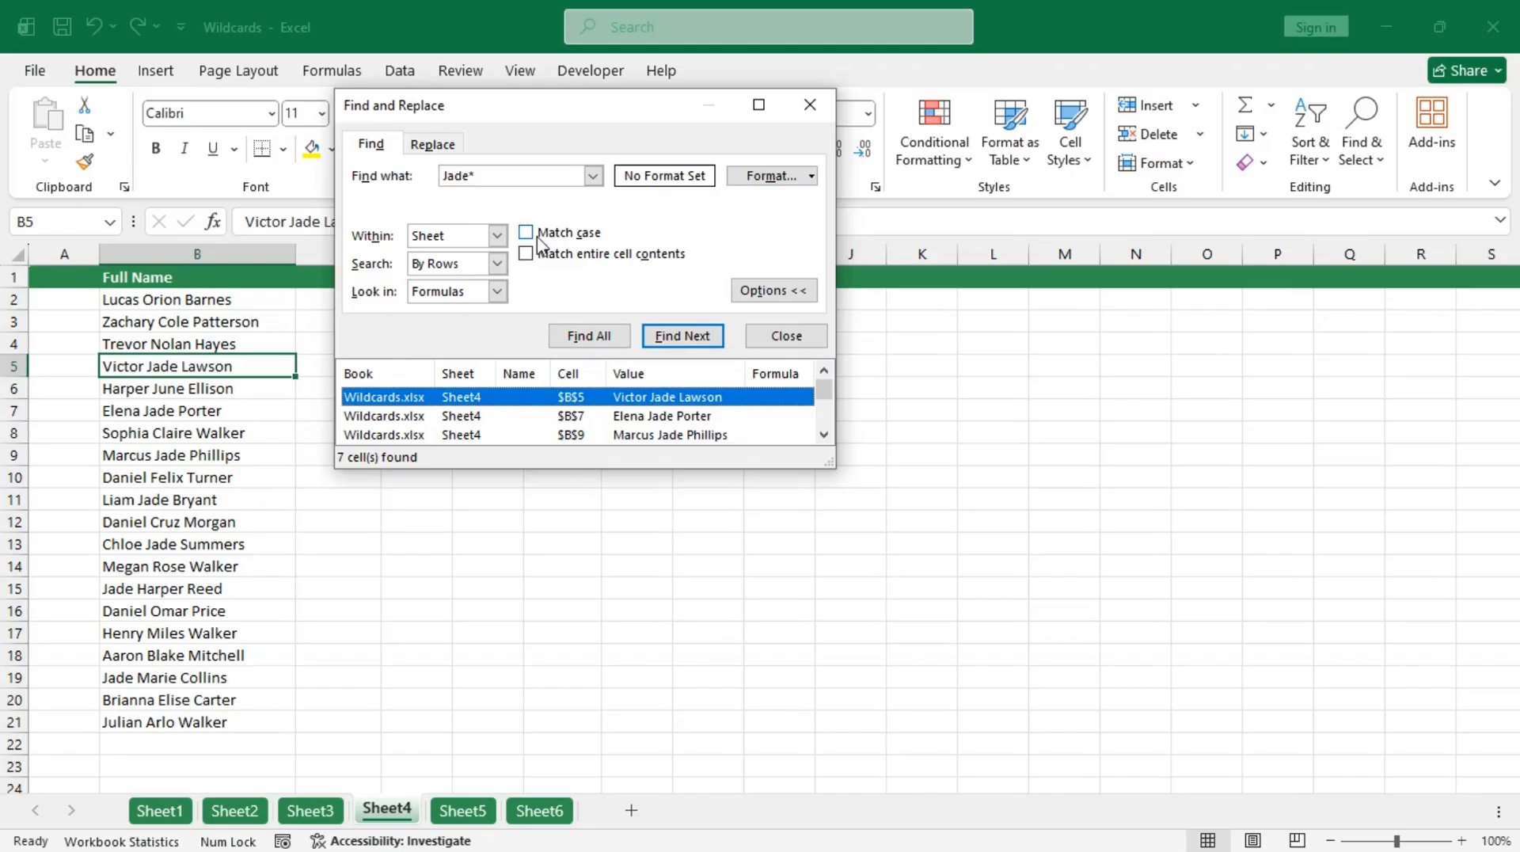
pyautogui.click(562, 232)
pyautogui.click(595, 338)
# Step: Add ?* before the searched name and ? after its asterisk, and find all cells matching the pattern
pyautogui.click(445, 176)
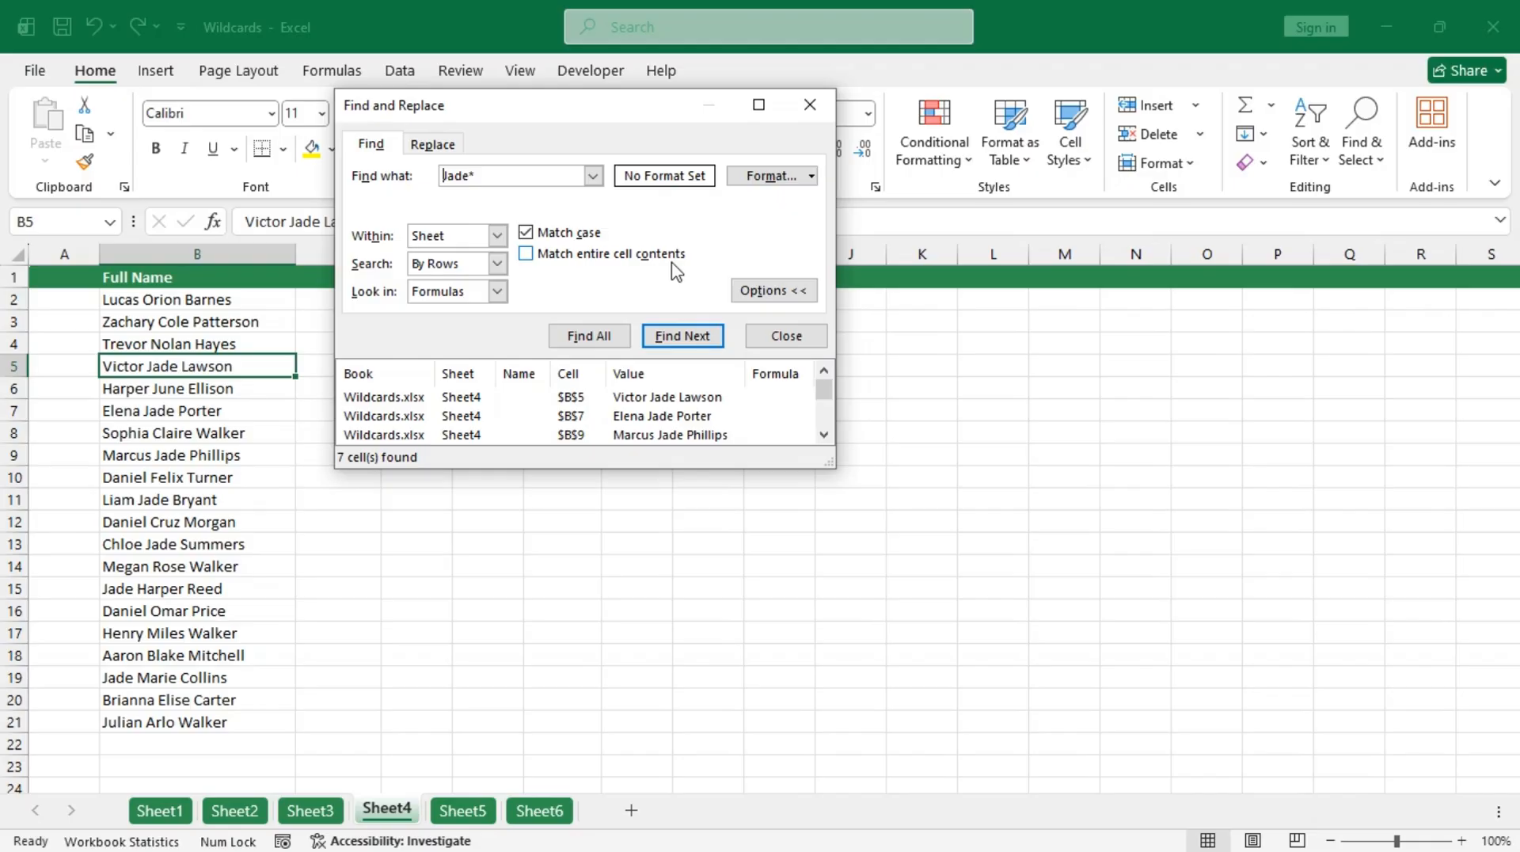
pyautogui.press('shift')
pyautogui.press('shift')
pyautogui.press('shift')
pyautogui.press('shift')
pyautogui.press('shift')
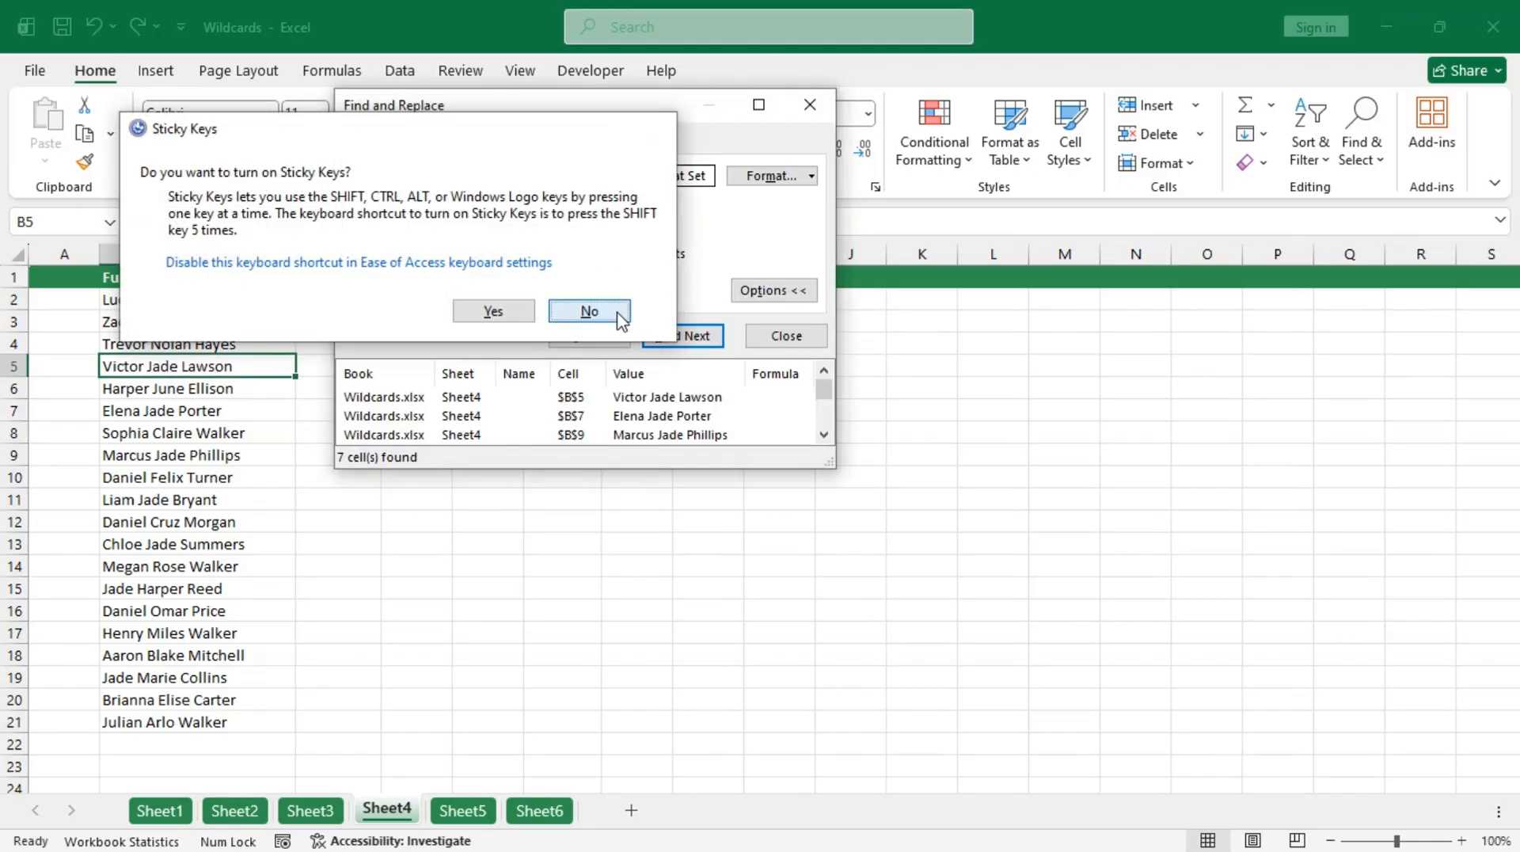
pyautogui.click(610, 312)
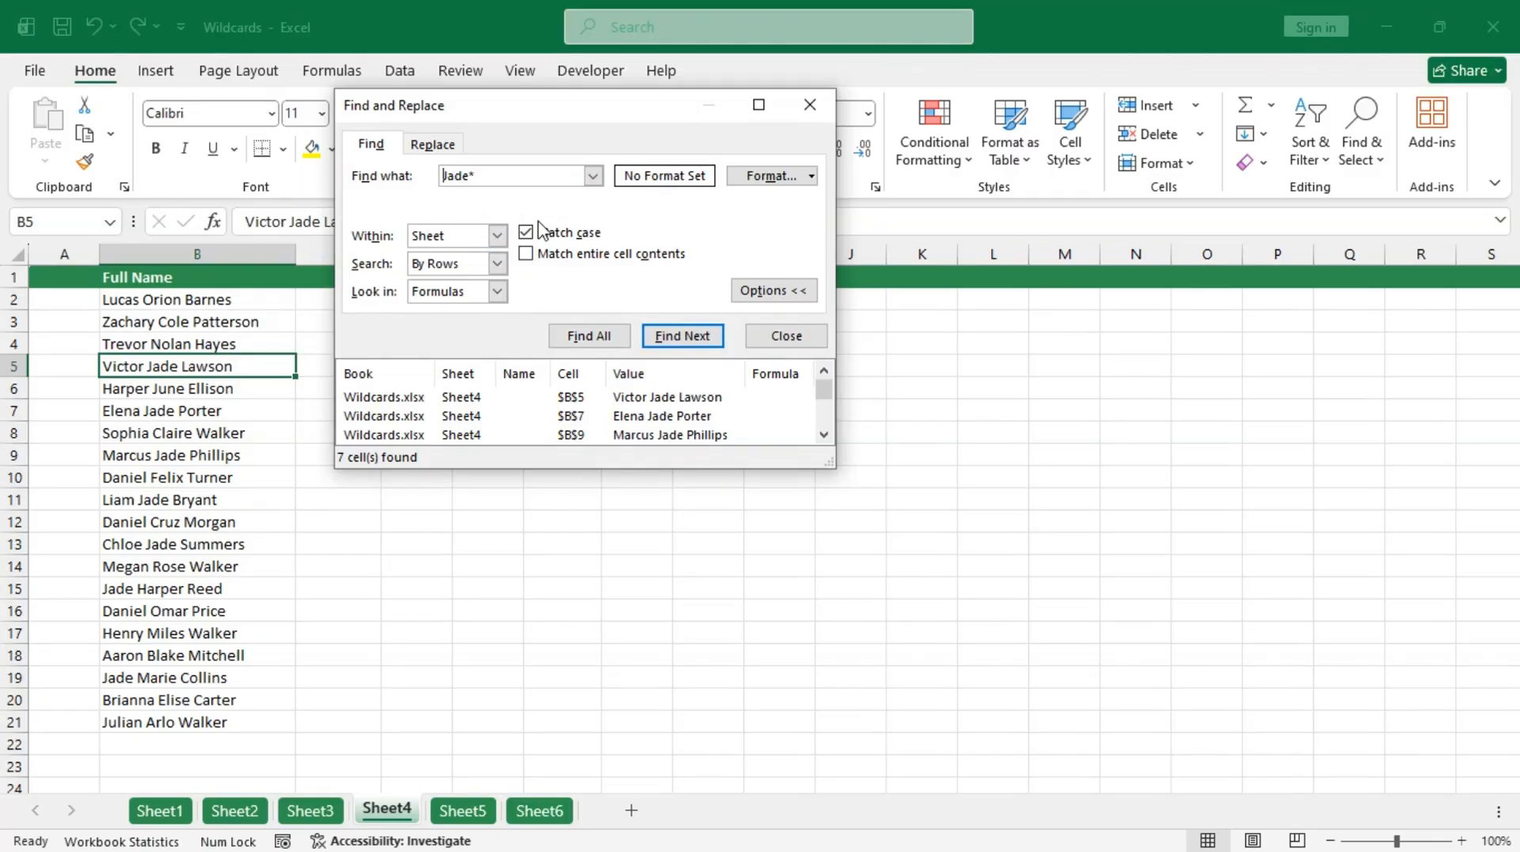
pyautogui.write('?*')
pyautogui.write('?')
pyautogui.click(588, 339)
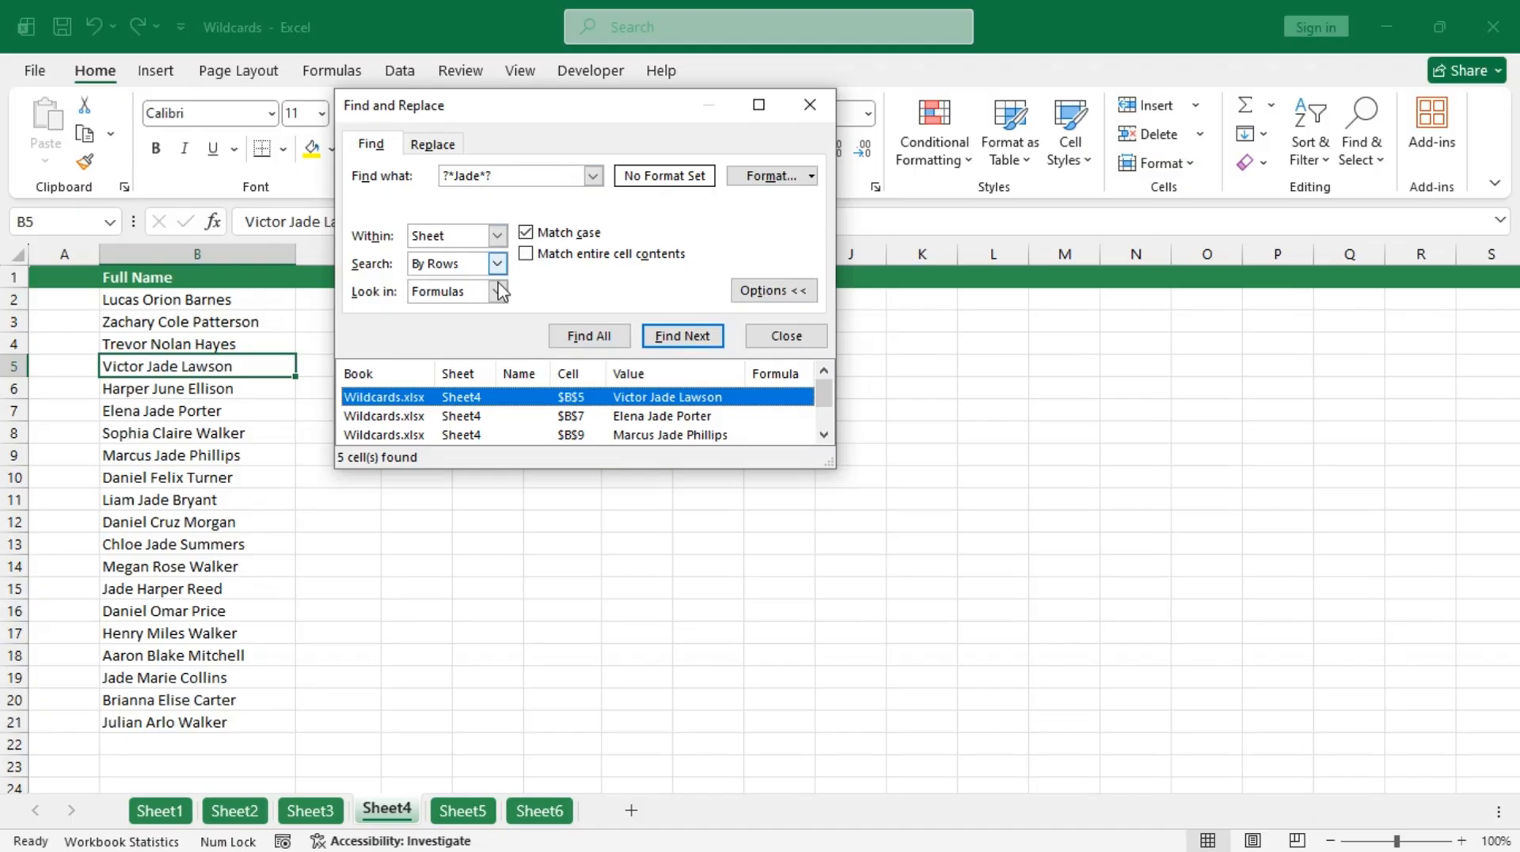
# Step: View the replacement options for the current search pattern and close Find and Replace
pyautogui.click(434, 143)
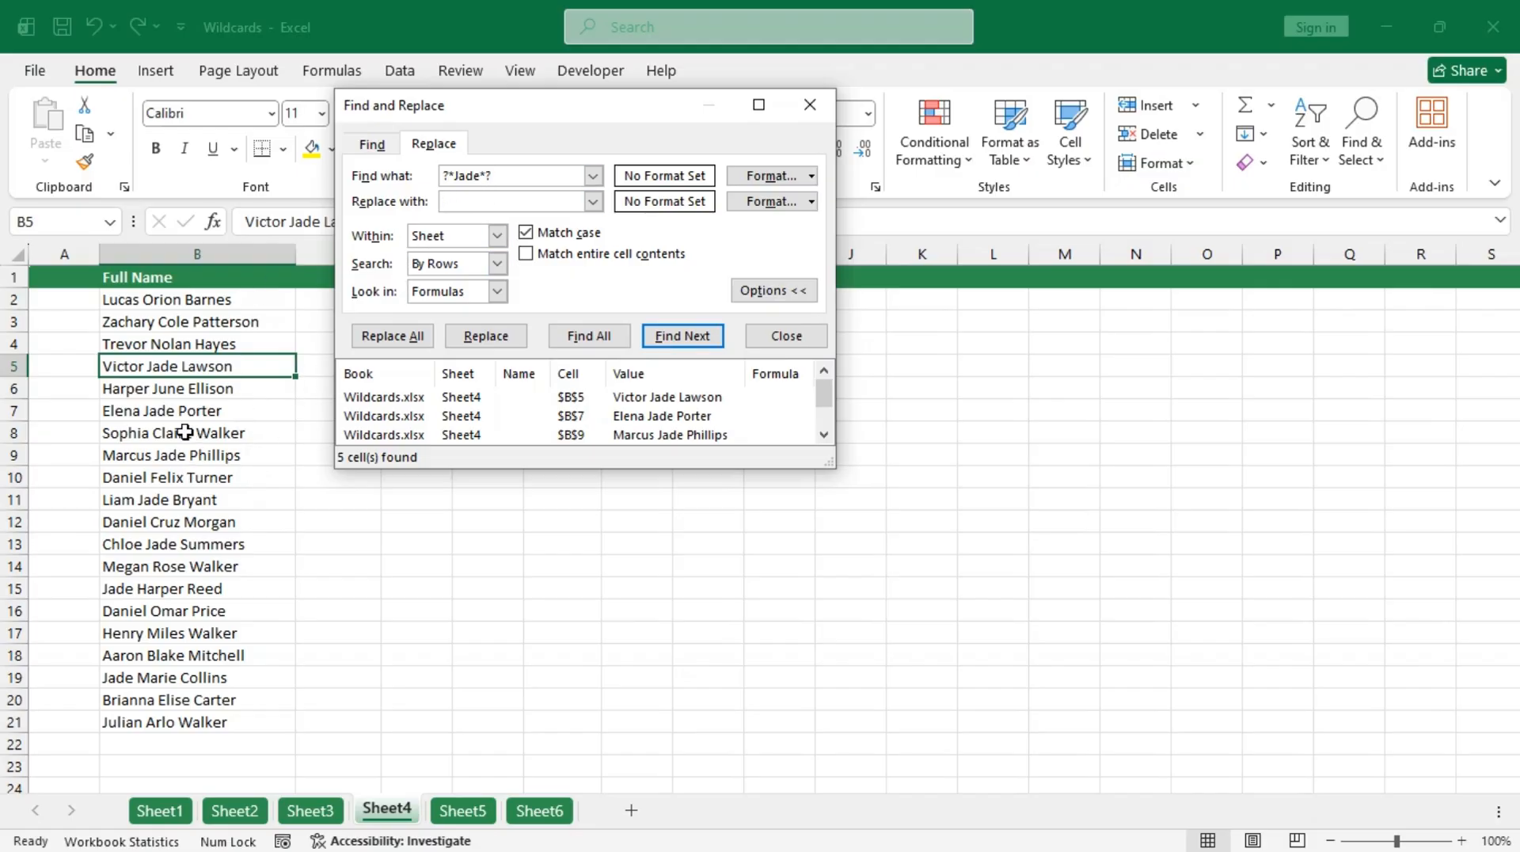
pyautogui.click(466, 205)
pyautogui.click(794, 337)
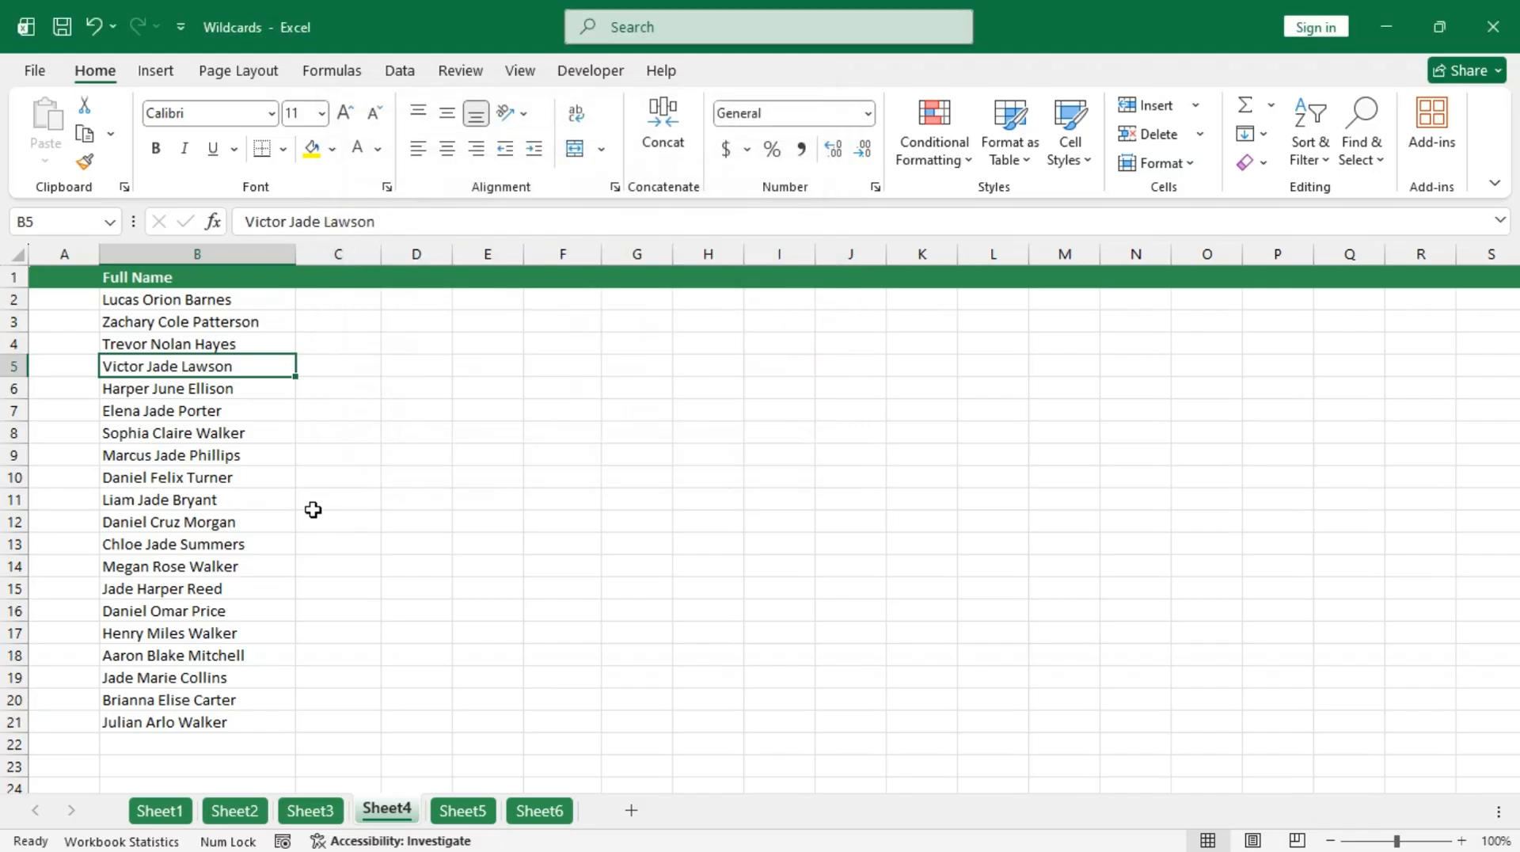
# Step: On Sheet5, start a conditional formatting rule for B2:B21 matching specific text containing the first name shown in B10 plus an asterisk
pyautogui.click(464, 811)
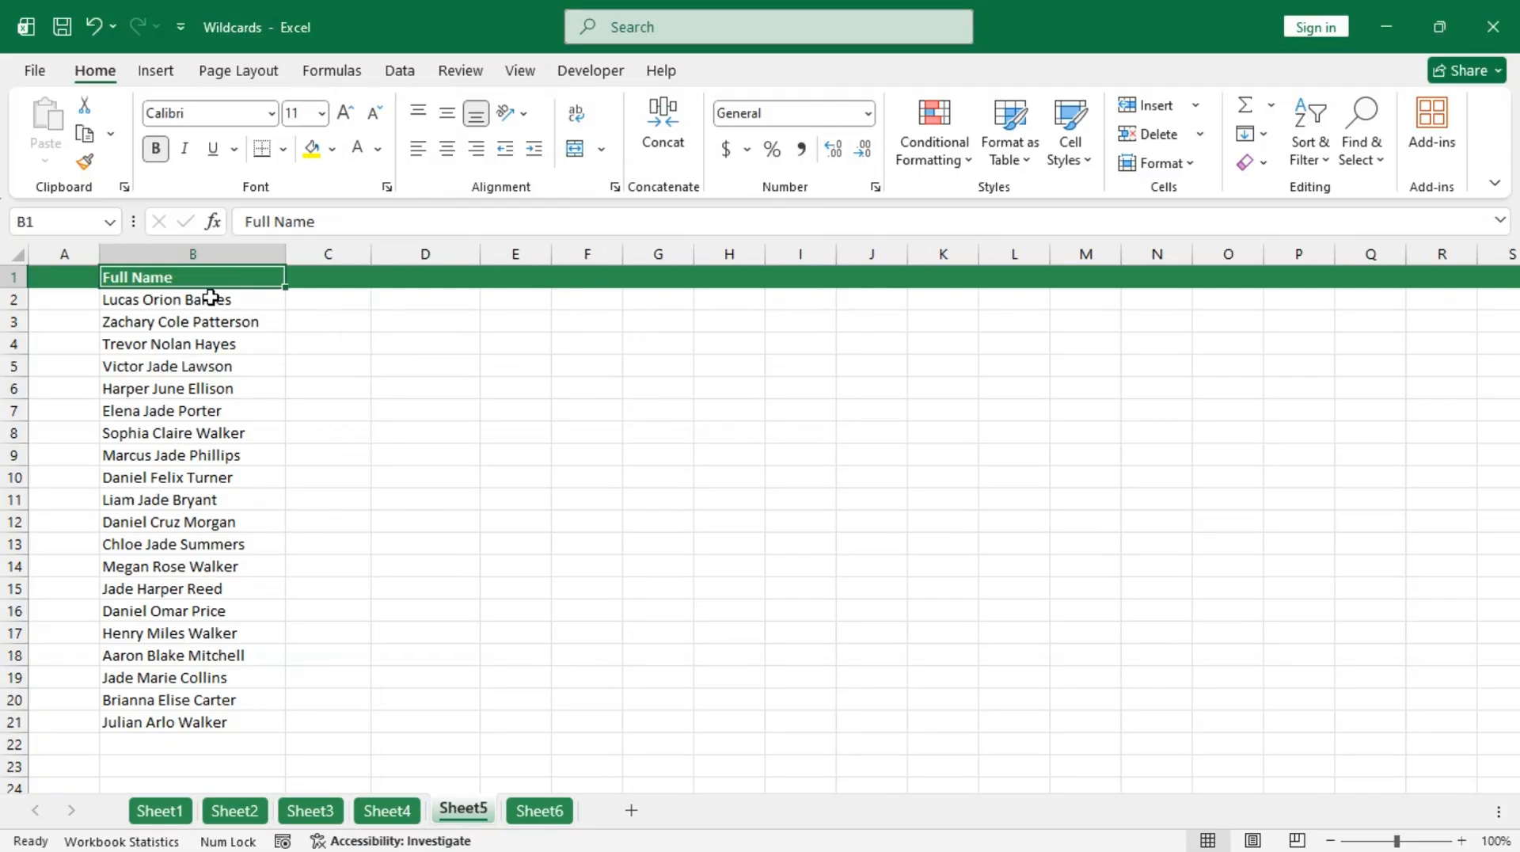
pyautogui.moveTo(210, 297); pyautogui.dragTo(252, 720)
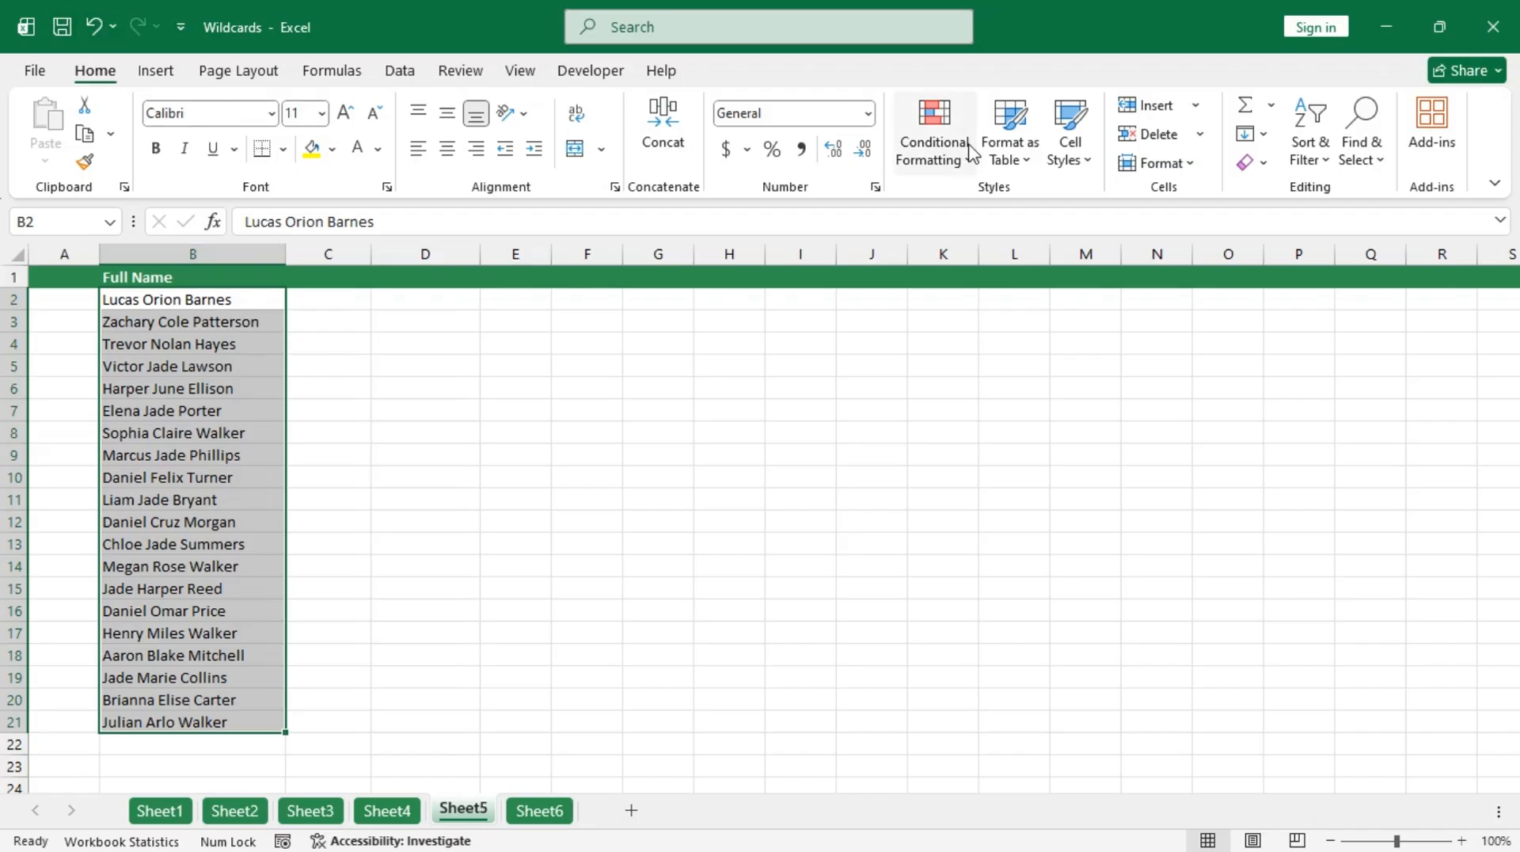
pyautogui.click(939, 158)
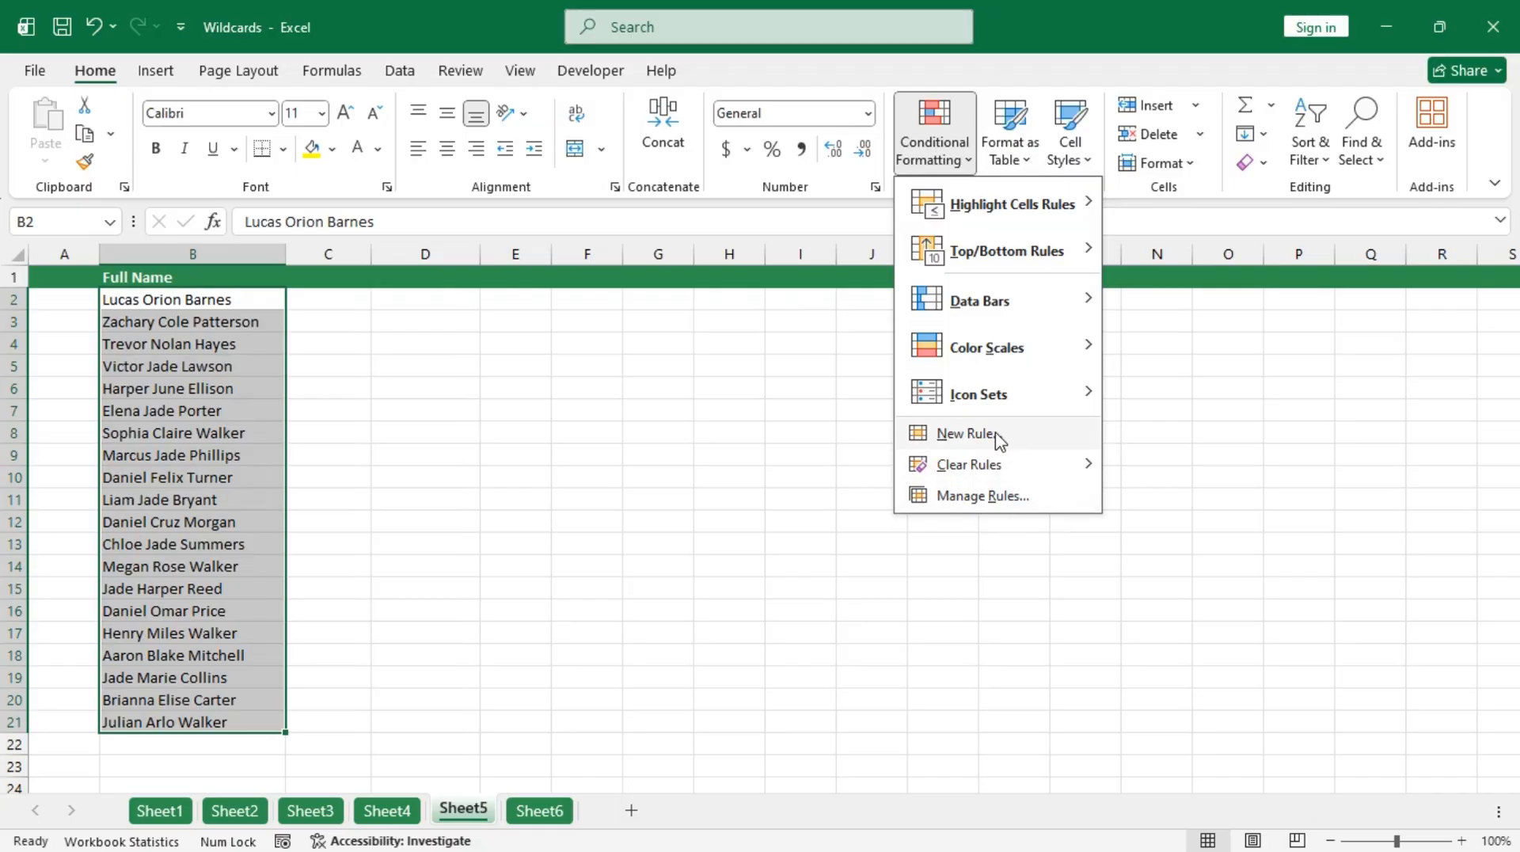
pyautogui.click(999, 437)
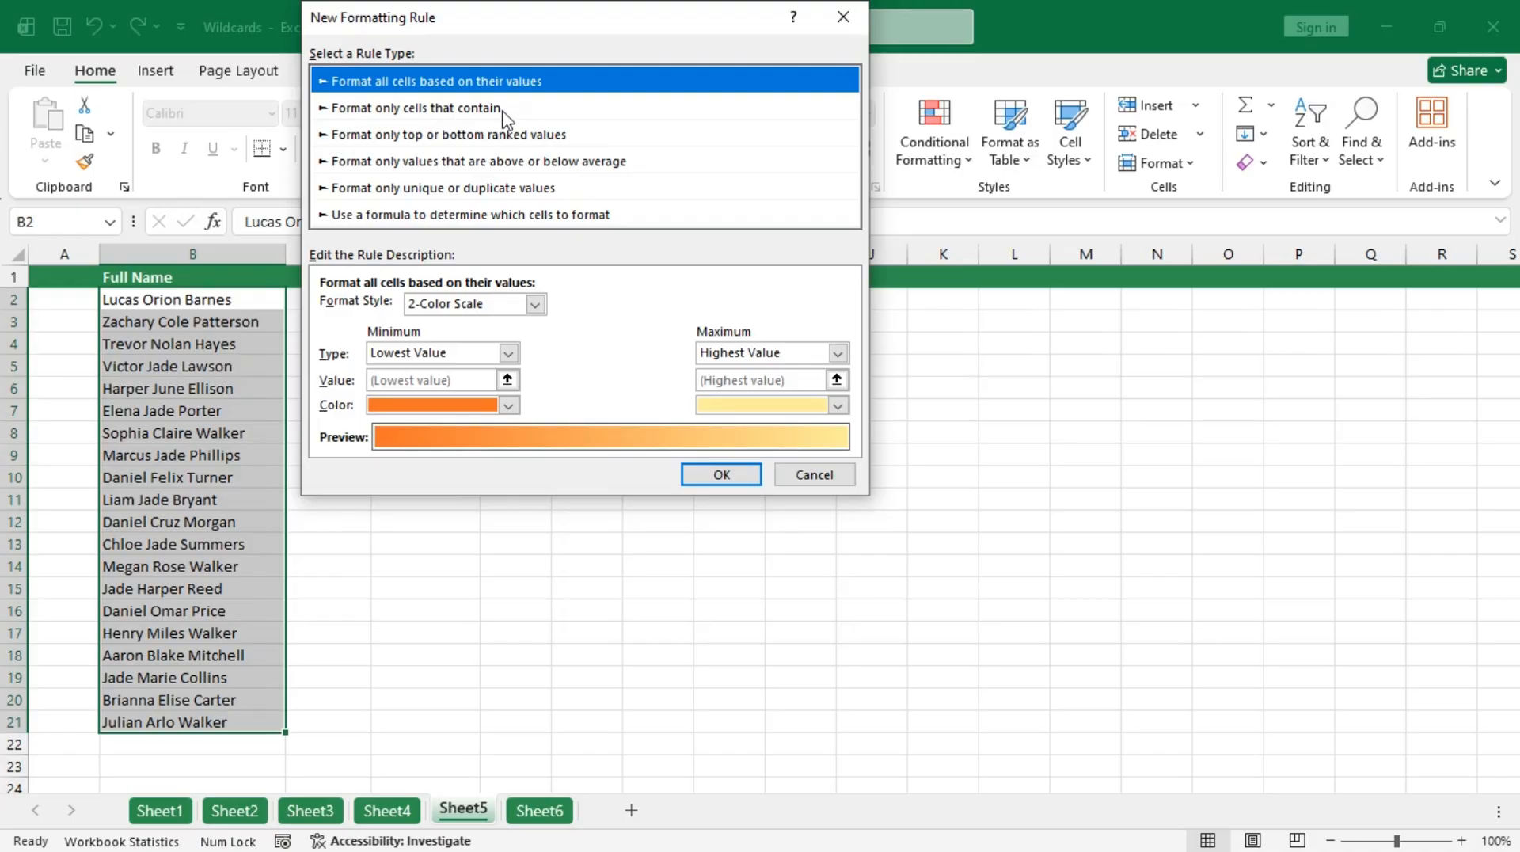
pyautogui.click(503, 111)
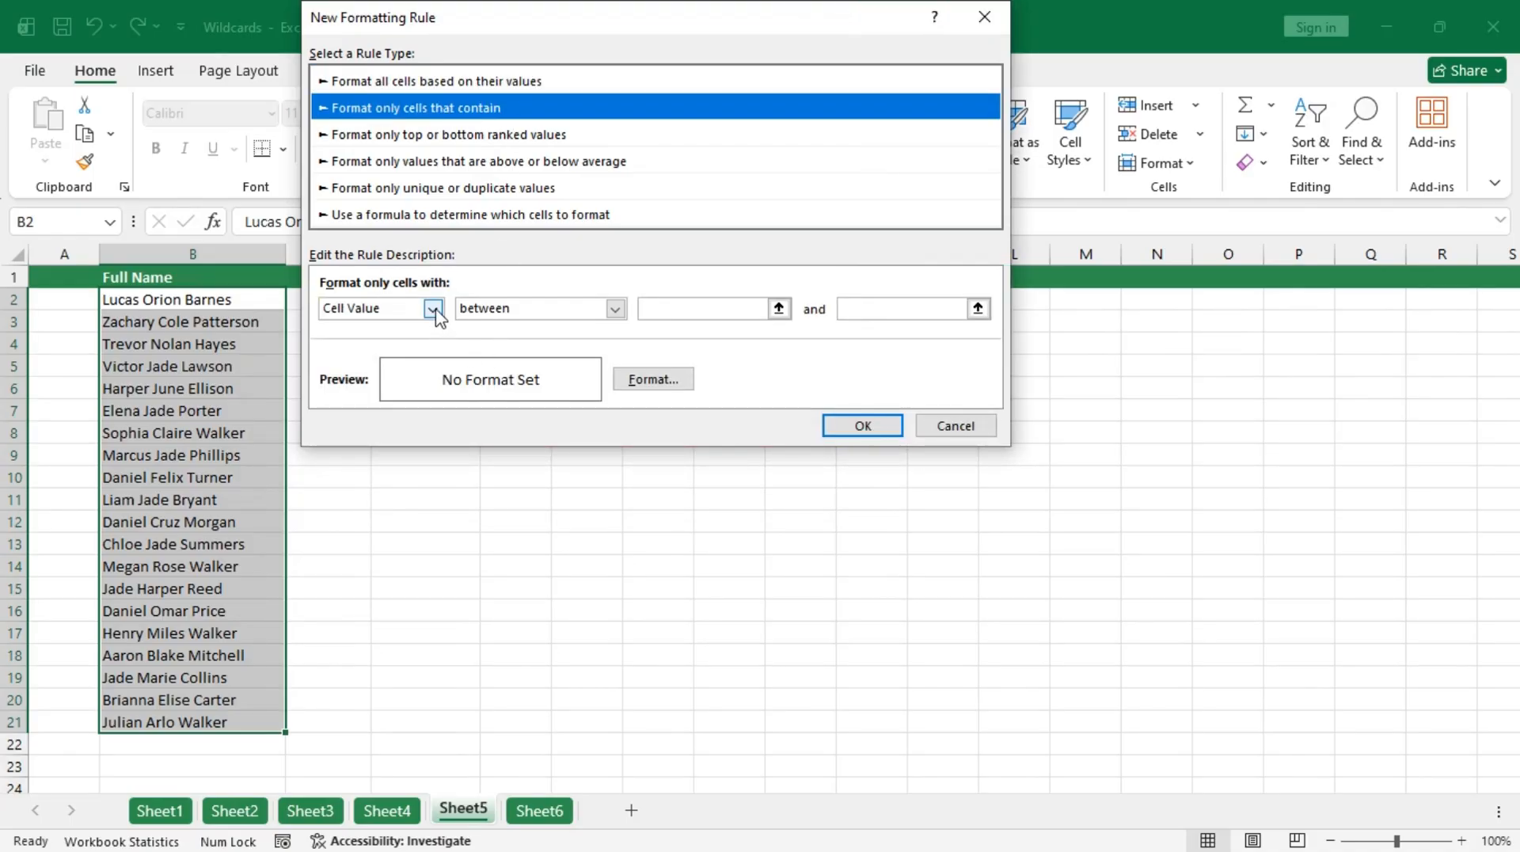
pyautogui.click(433, 309)
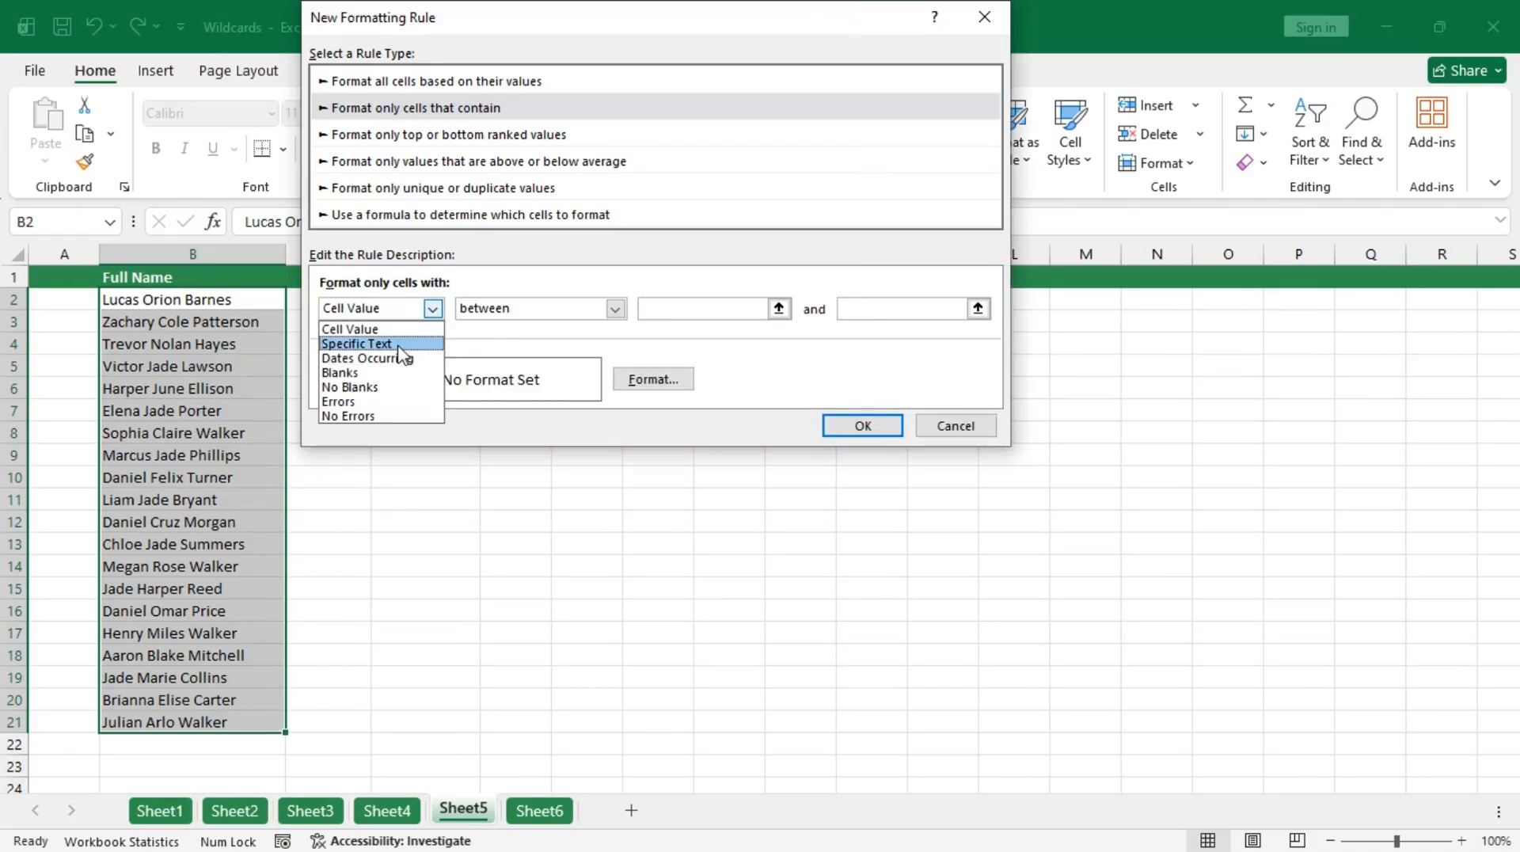
pyautogui.click(400, 345)
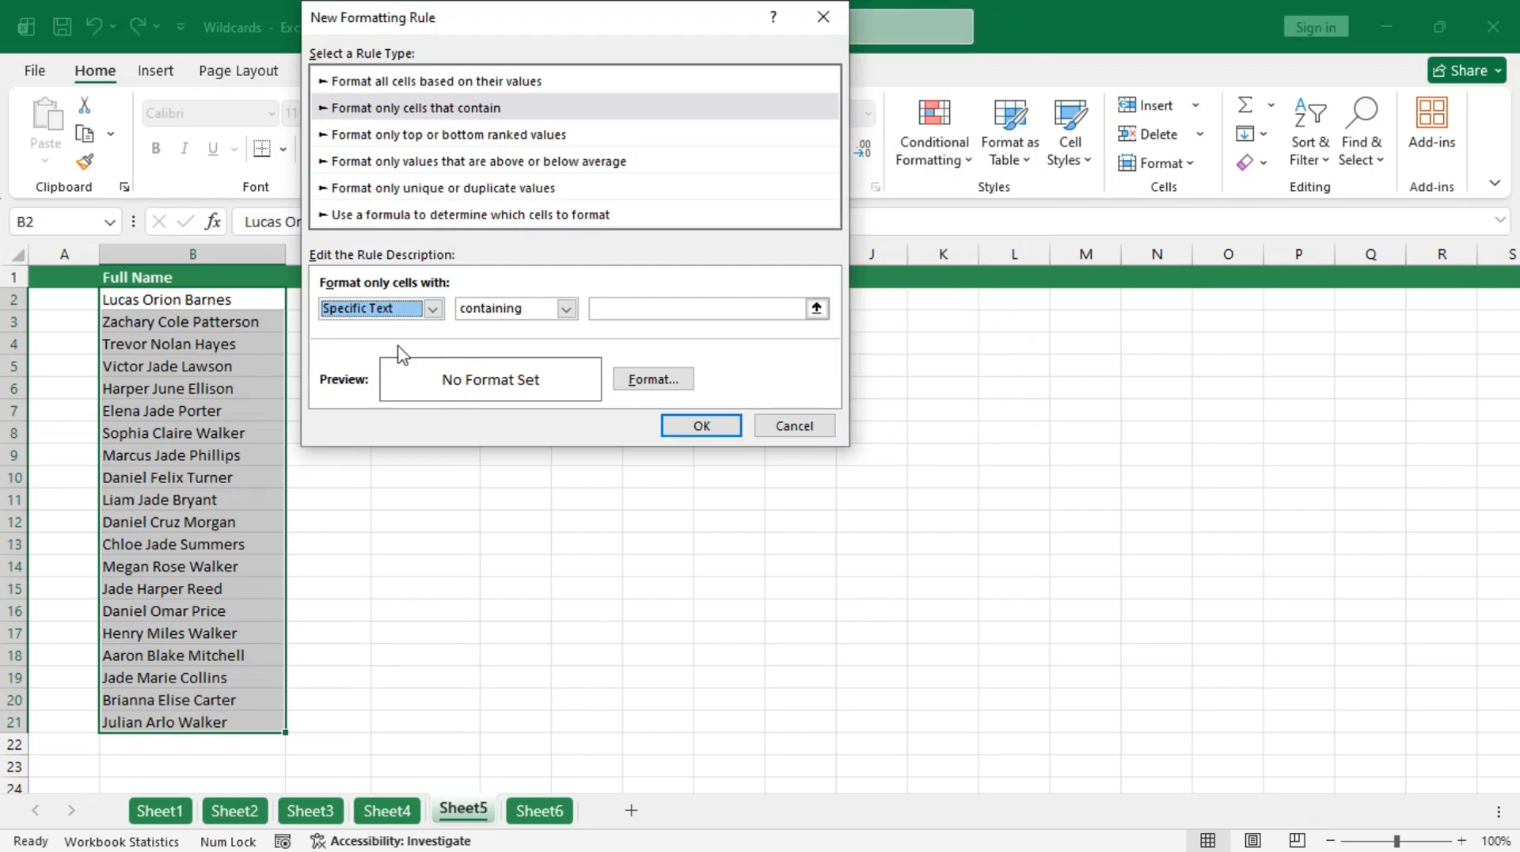
pyautogui.click(671, 308)
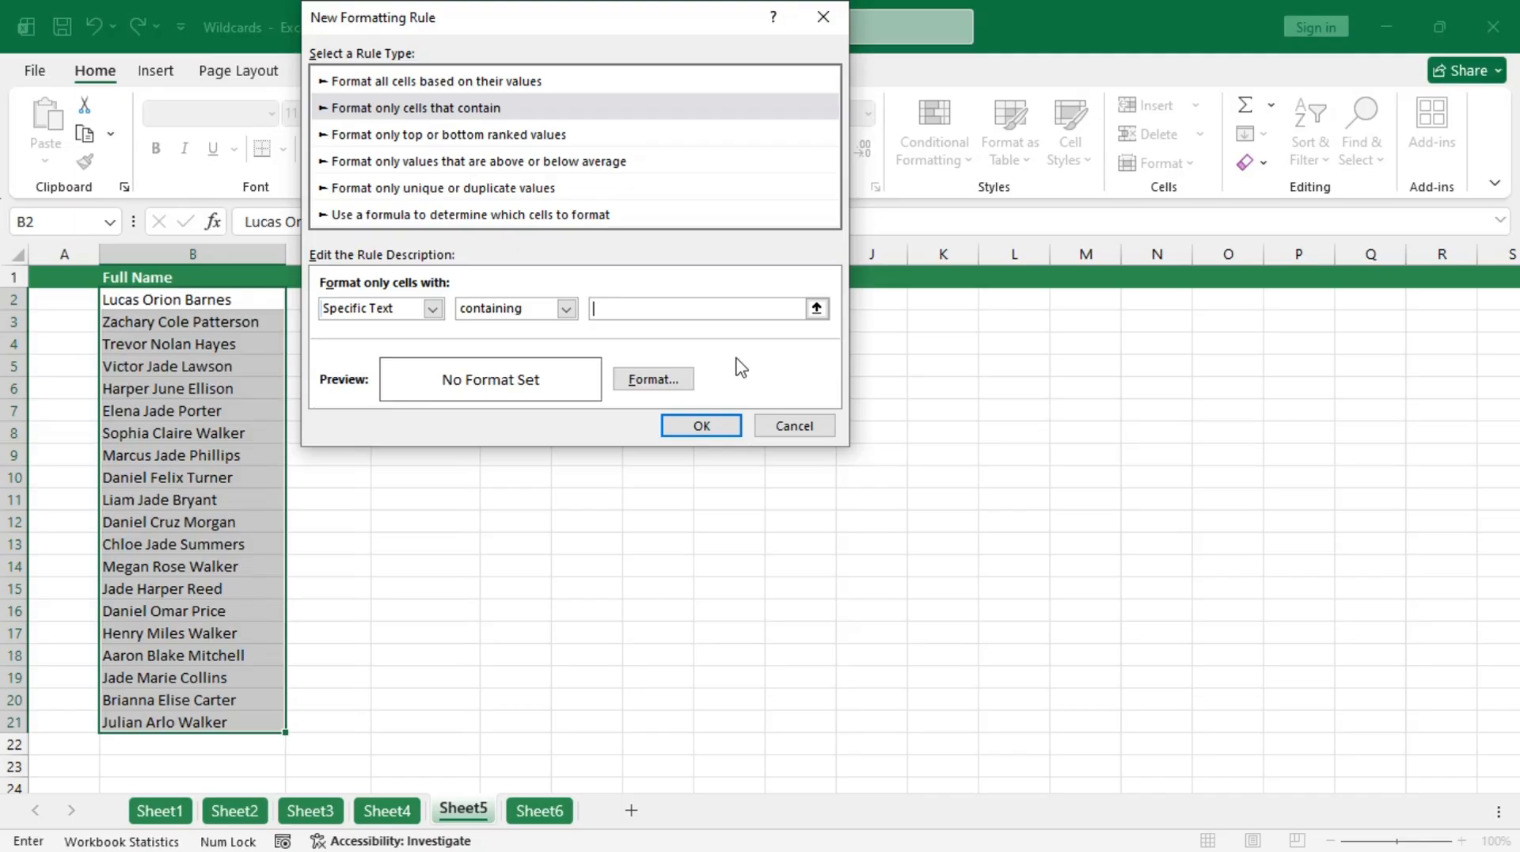
pyautogui.write('Daniel')
pyautogui.write('*')
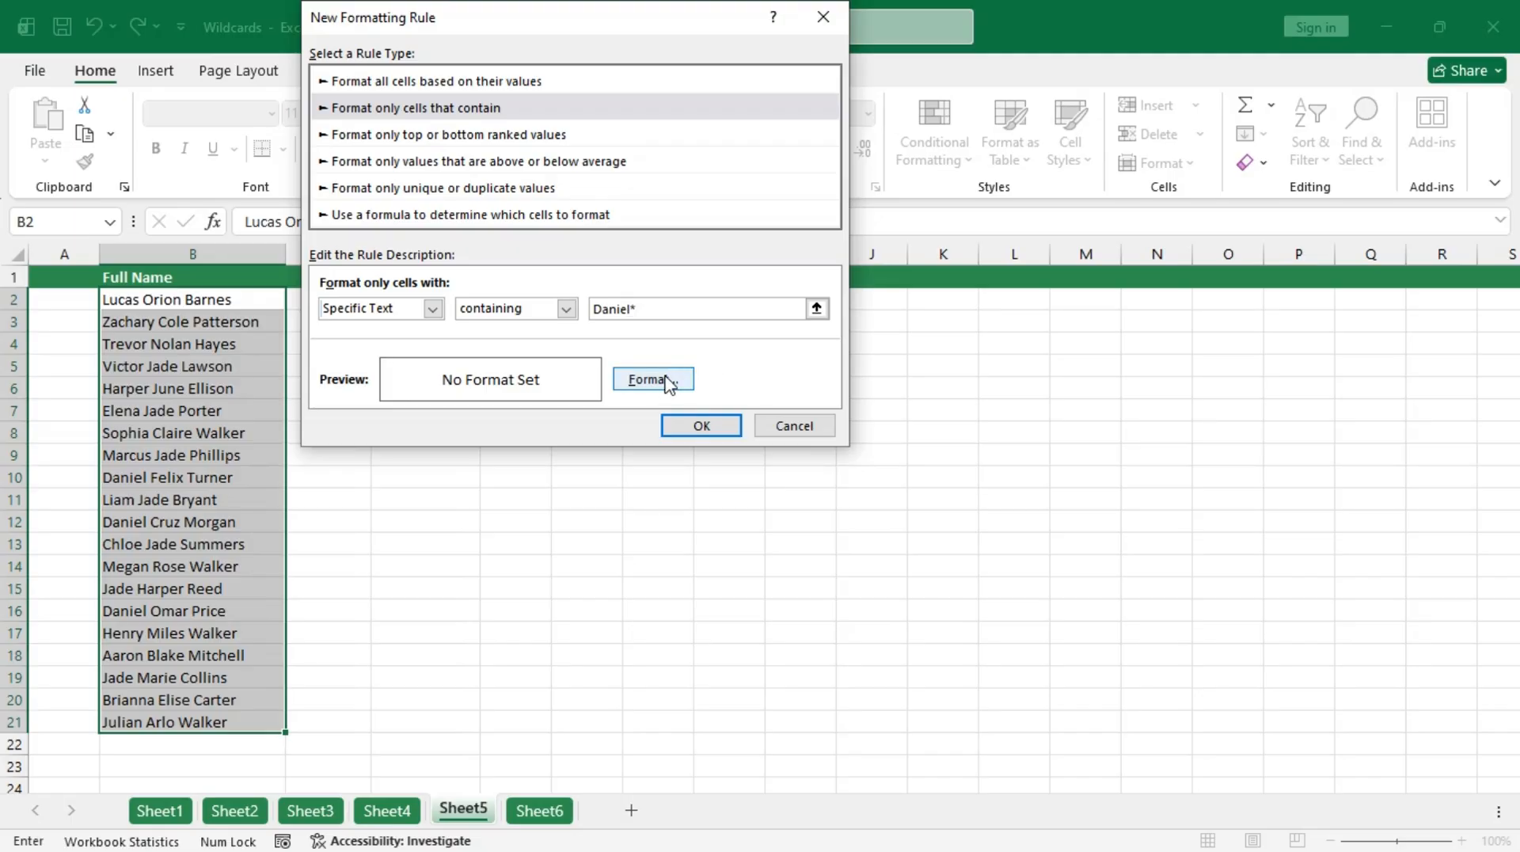
# Step: Give the new rule a light green fill and apply it to the selected names
pyautogui.click(669, 383)
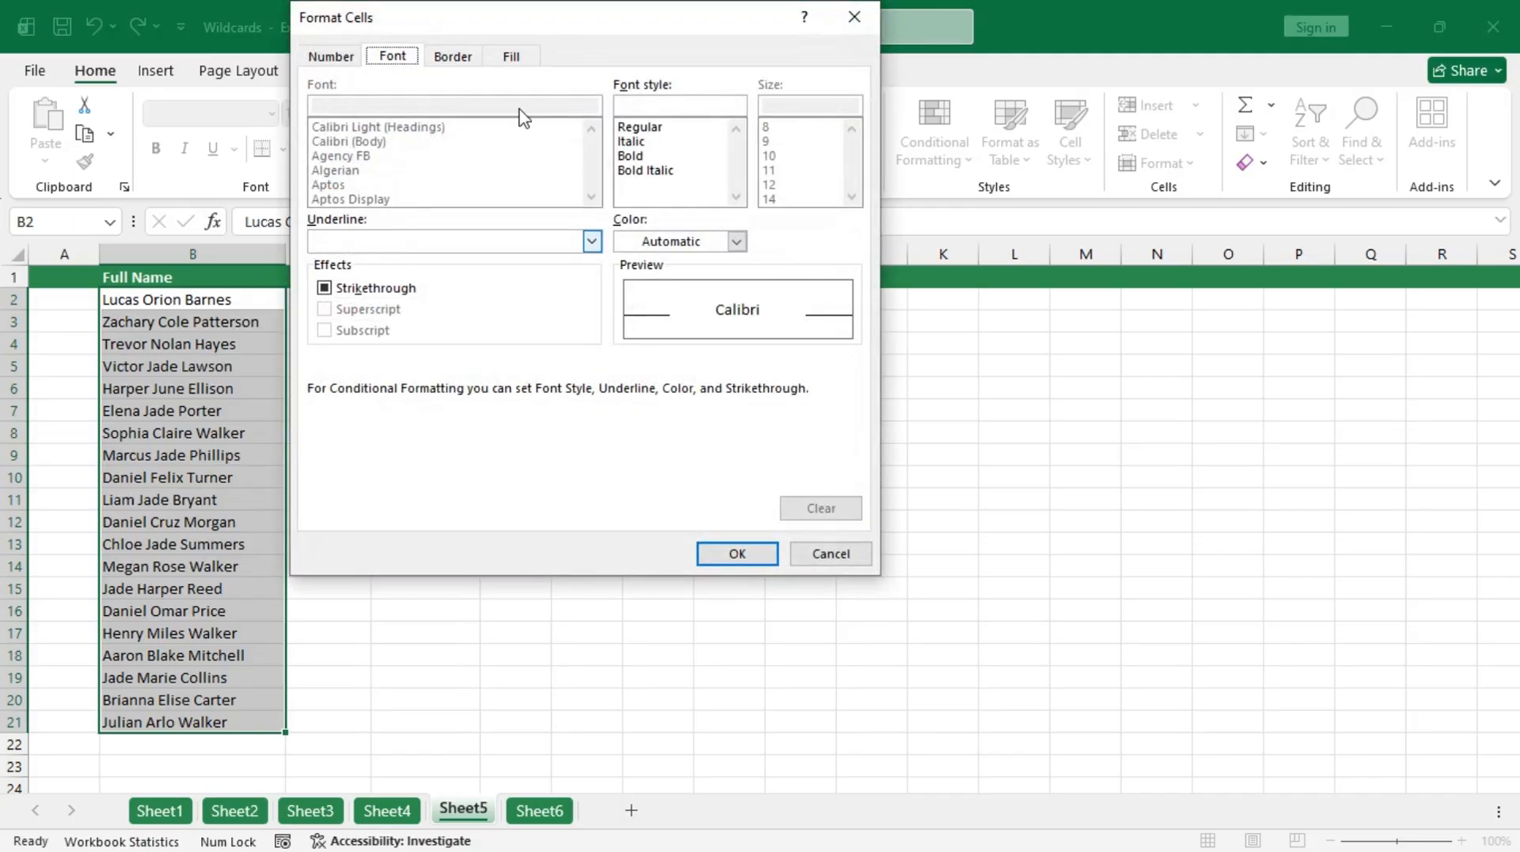
pyautogui.click(513, 57)
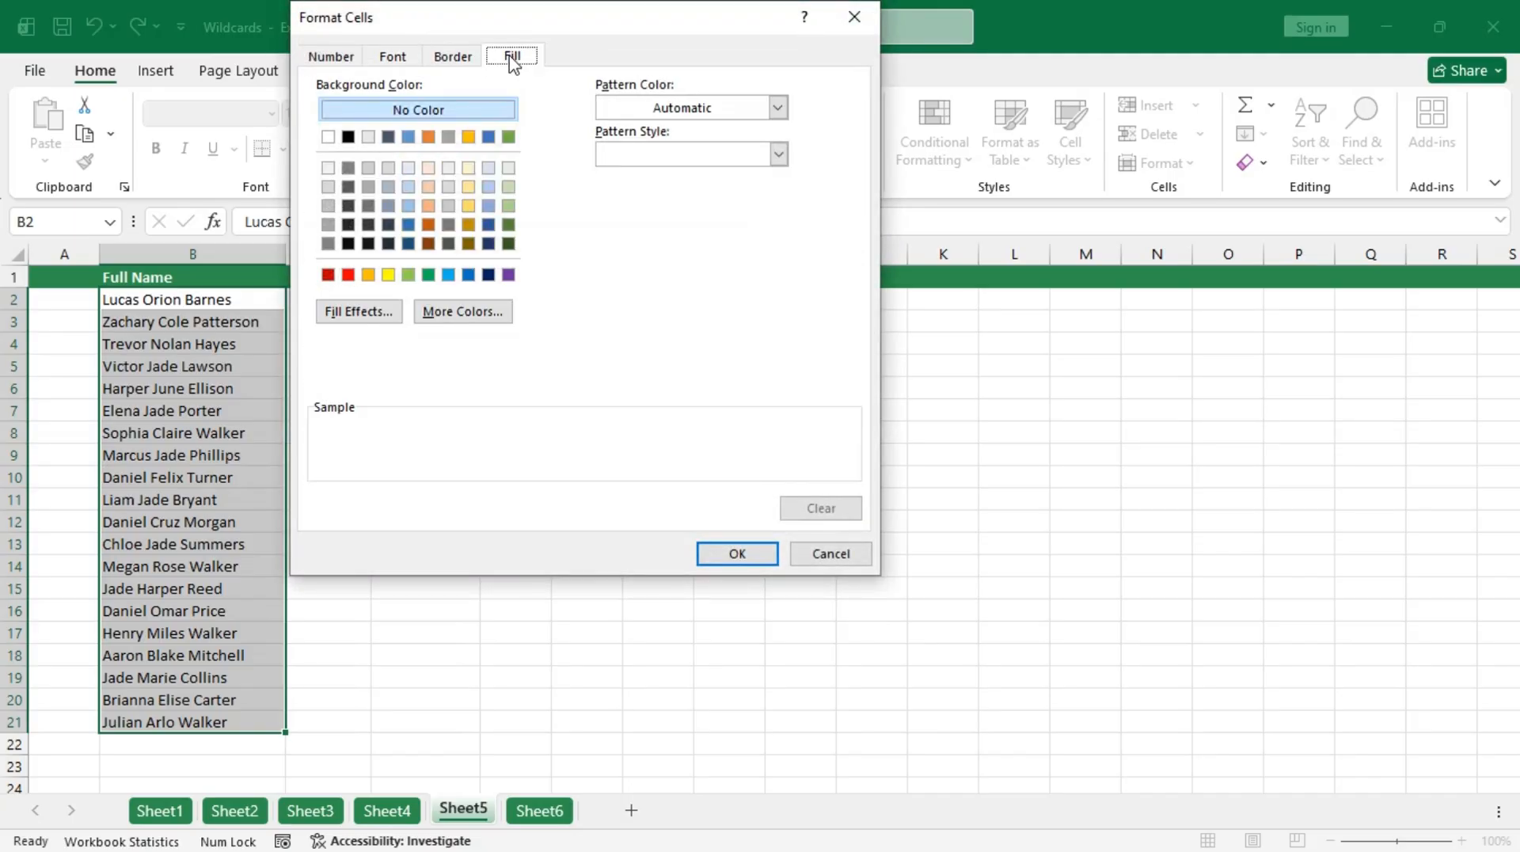
pyautogui.click(509, 169)
pyautogui.click(739, 553)
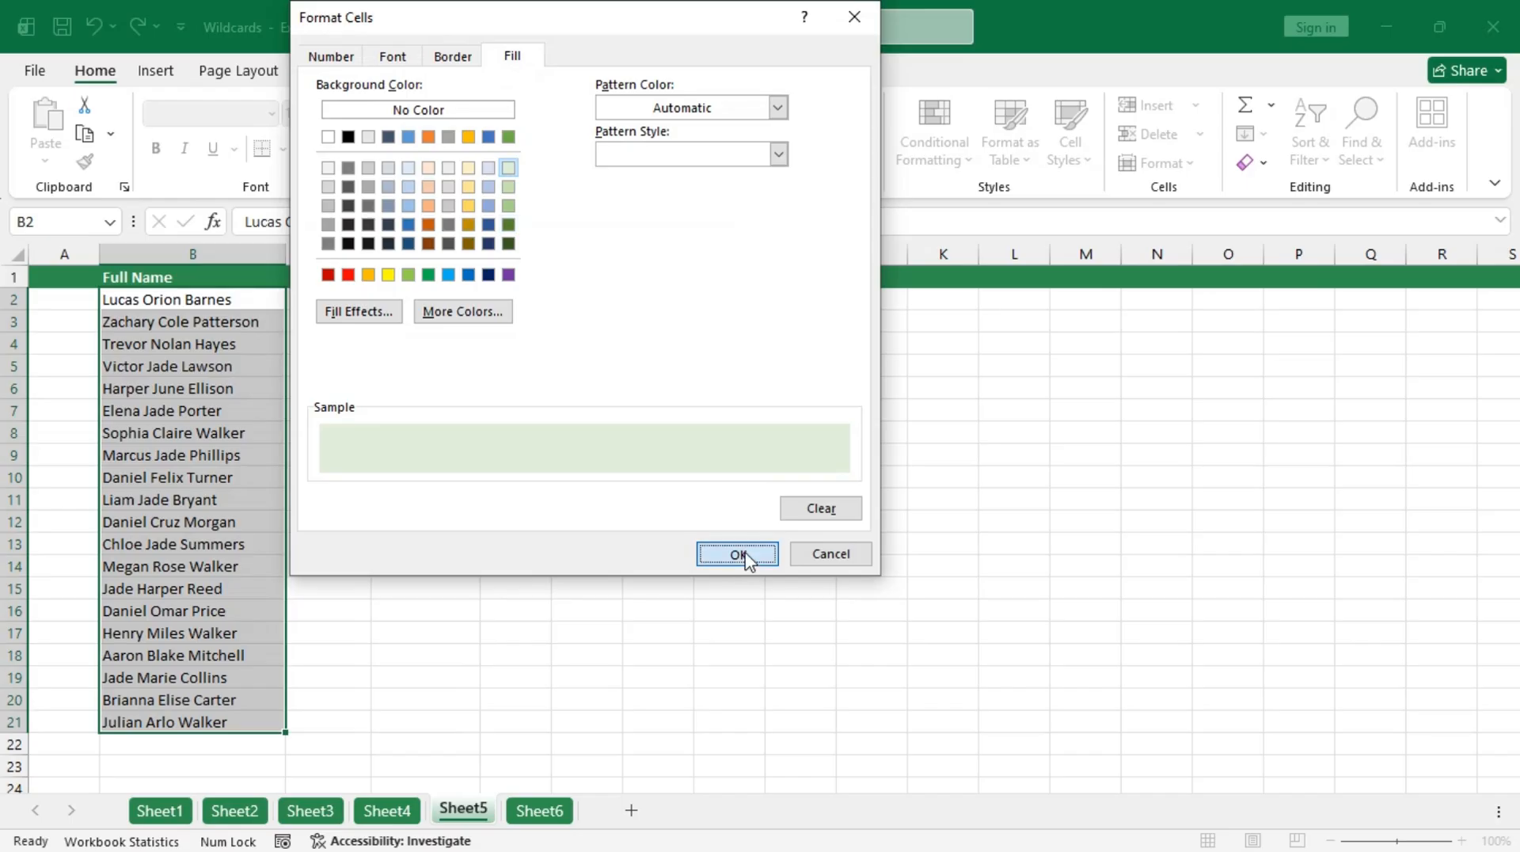
pyautogui.click(689, 425)
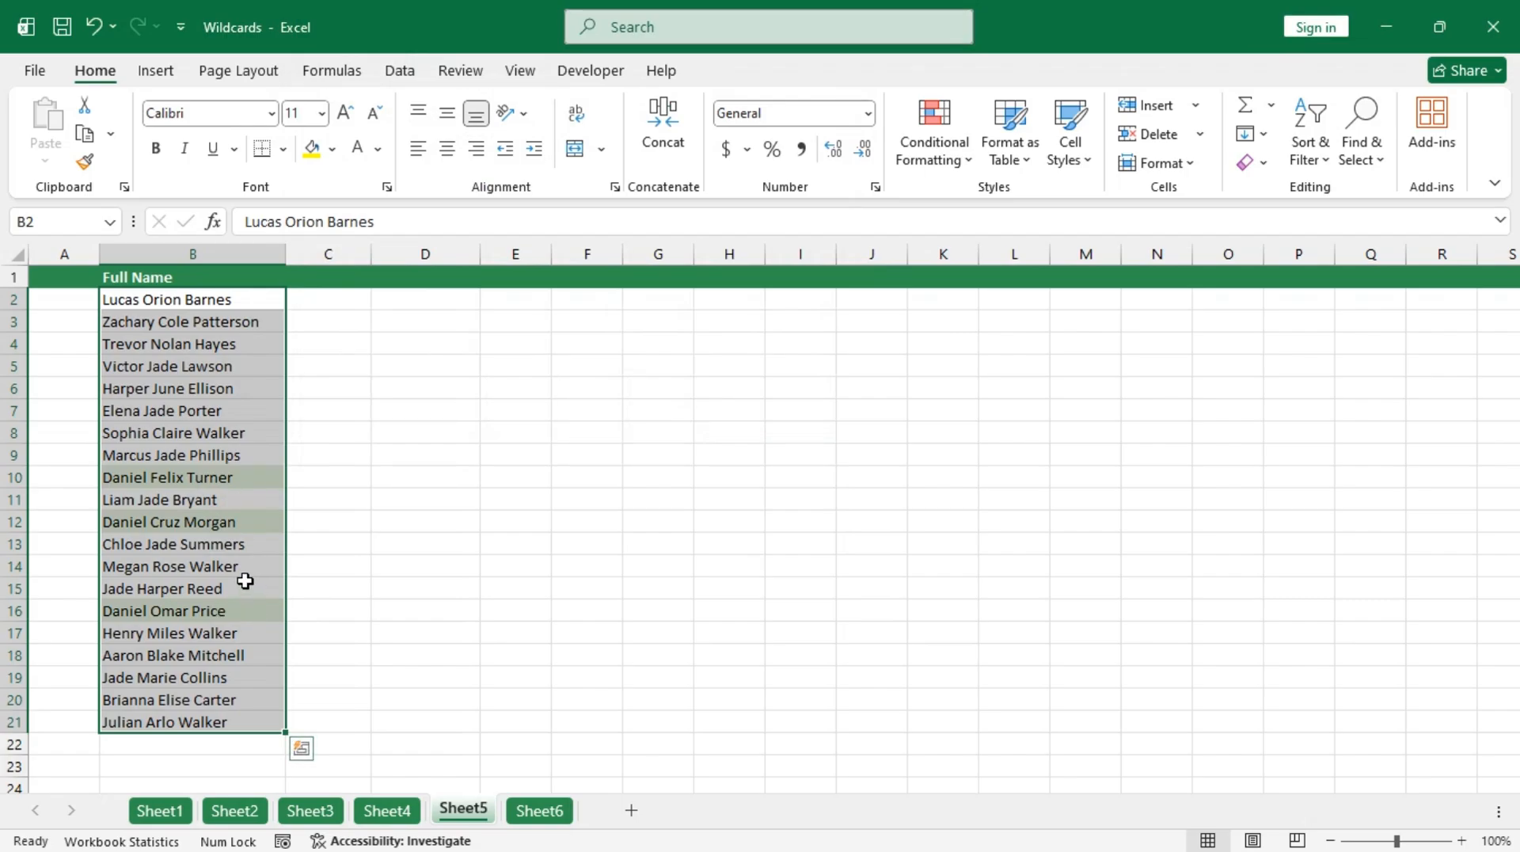
# Step: Edit the rule to match the first name shown in B15 before the asterisk, and apply the change
pyautogui.click(935, 154)
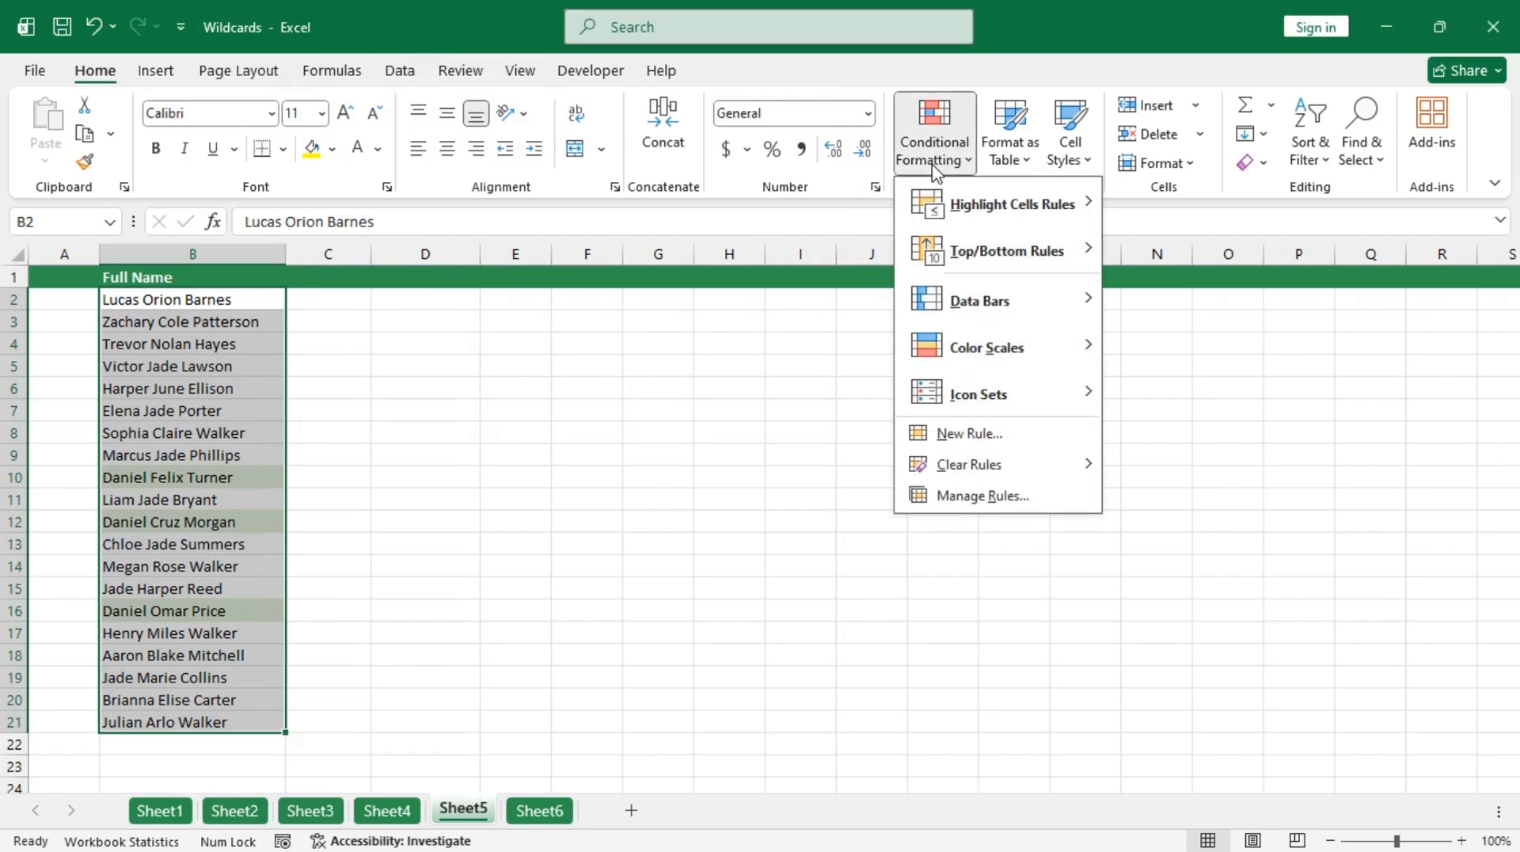
pyautogui.click(969, 497)
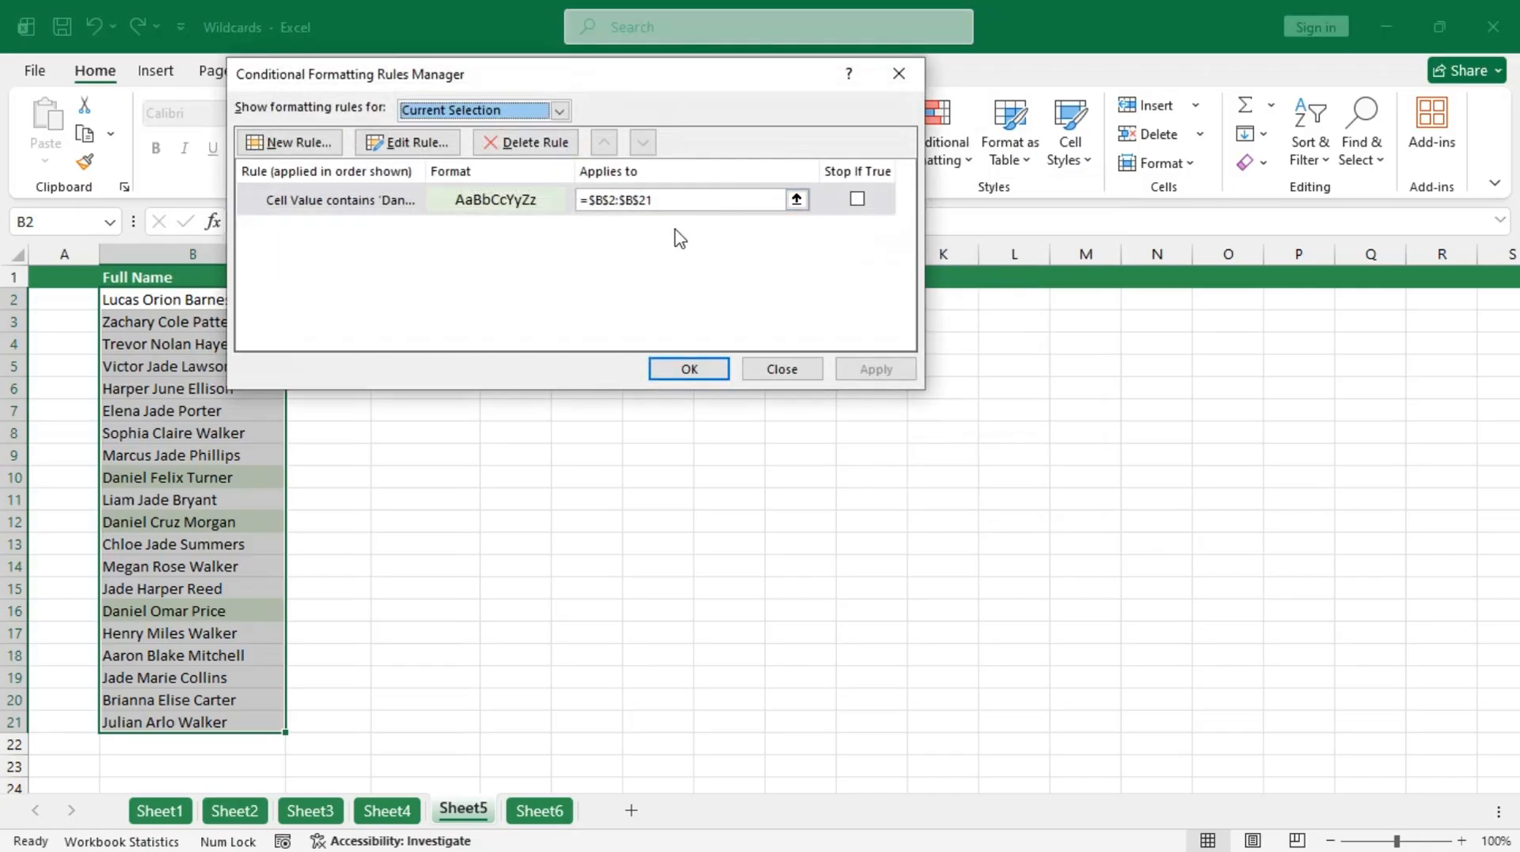
pyautogui.click(417, 148)
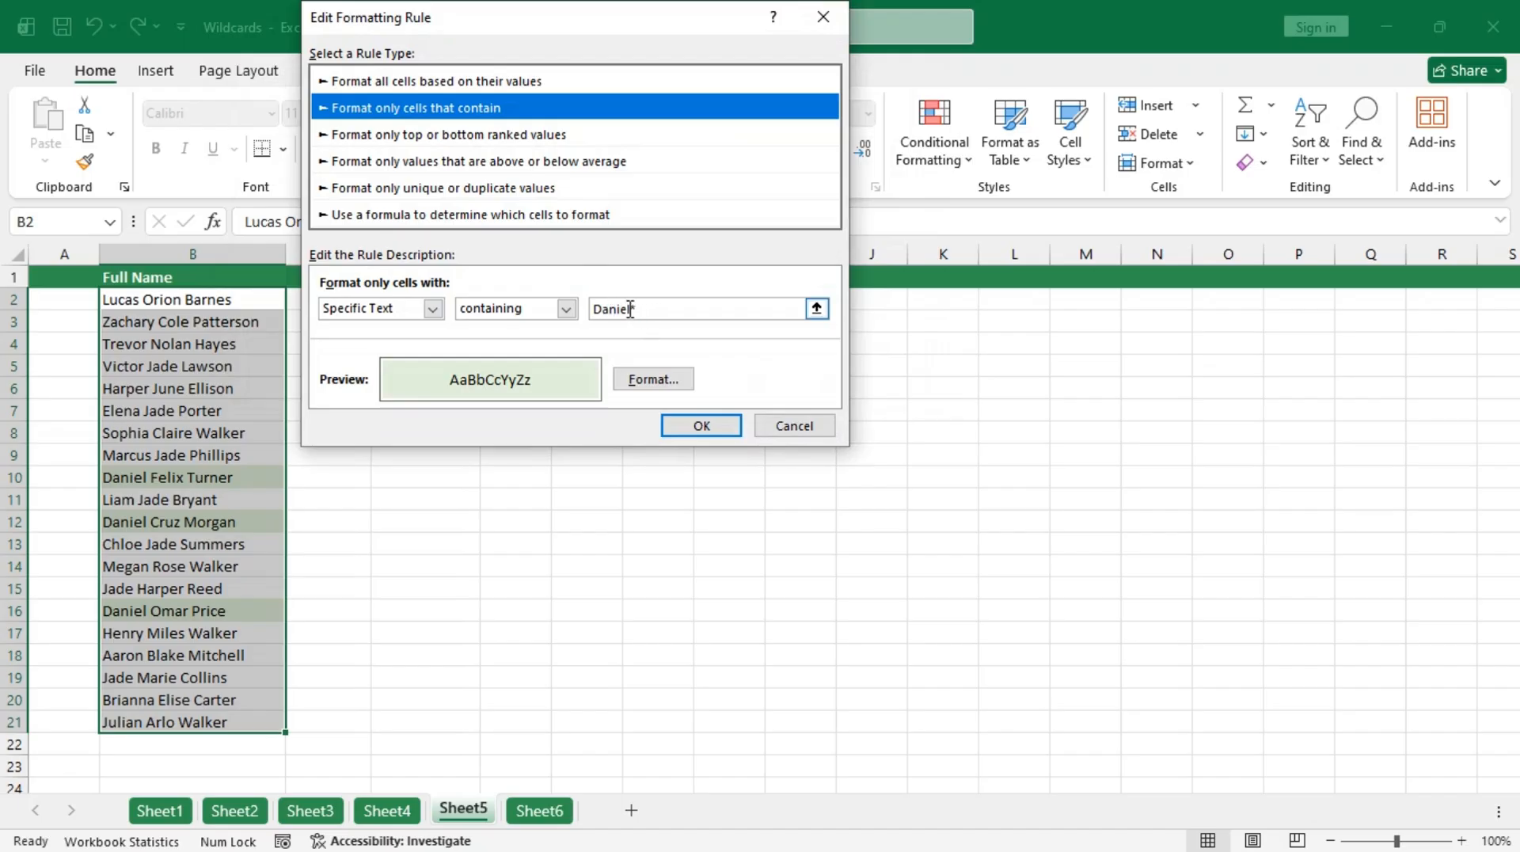
pyautogui.click(635, 310)
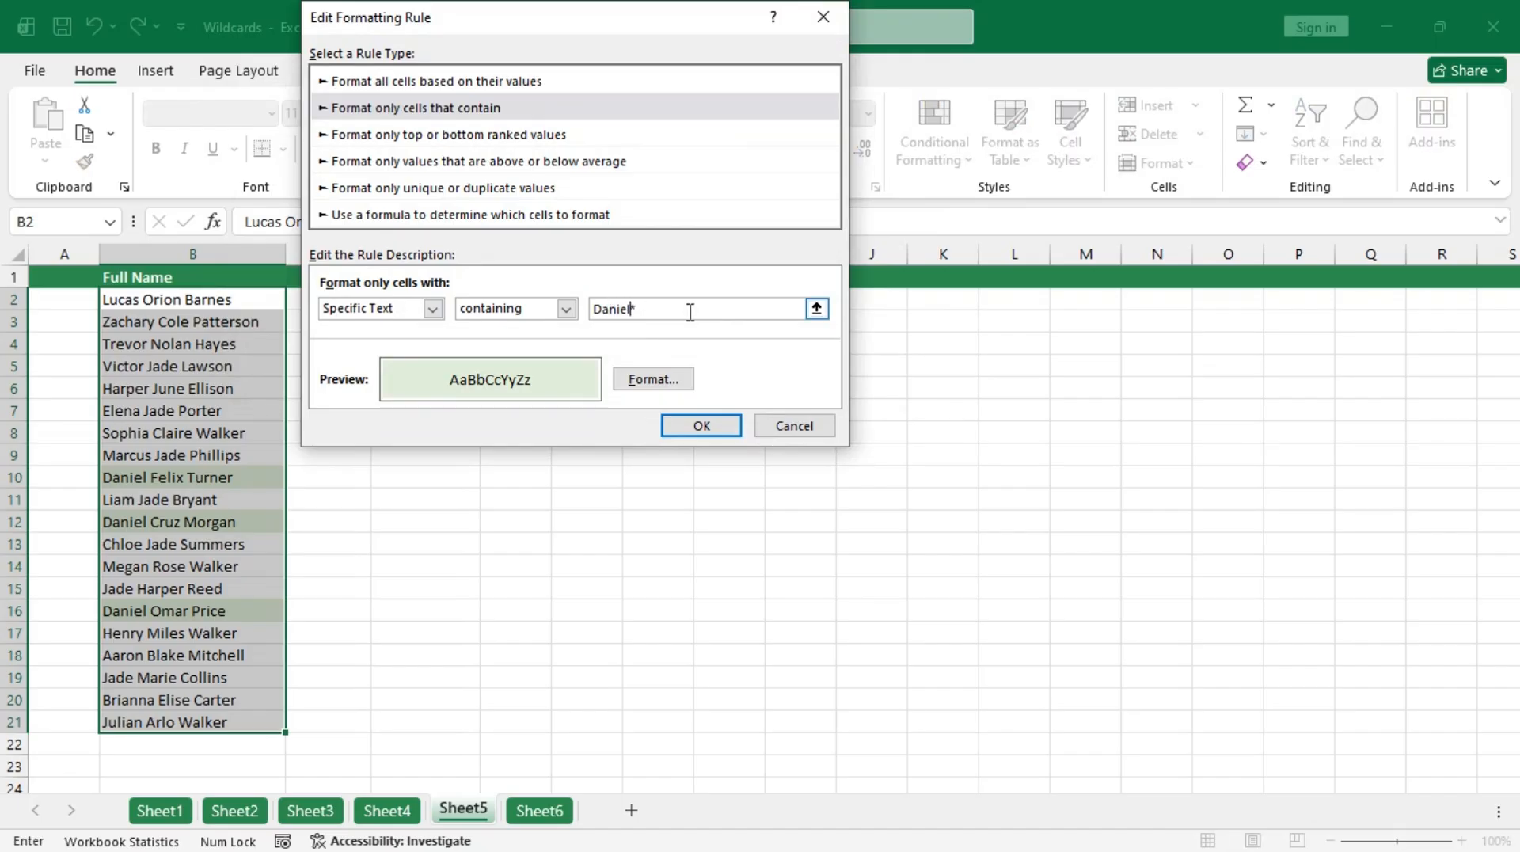
pyautogui.press('BackSpace')
pyautogui.press('BackSpace')
pyautogui.press('BackSpace')
pyautogui.press('BackSpace')
pyautogui.press('BackSpace')
pyautogui.press('BackSpace')
pyautogui.write('Jade')
pyautogui.click(701, 427)
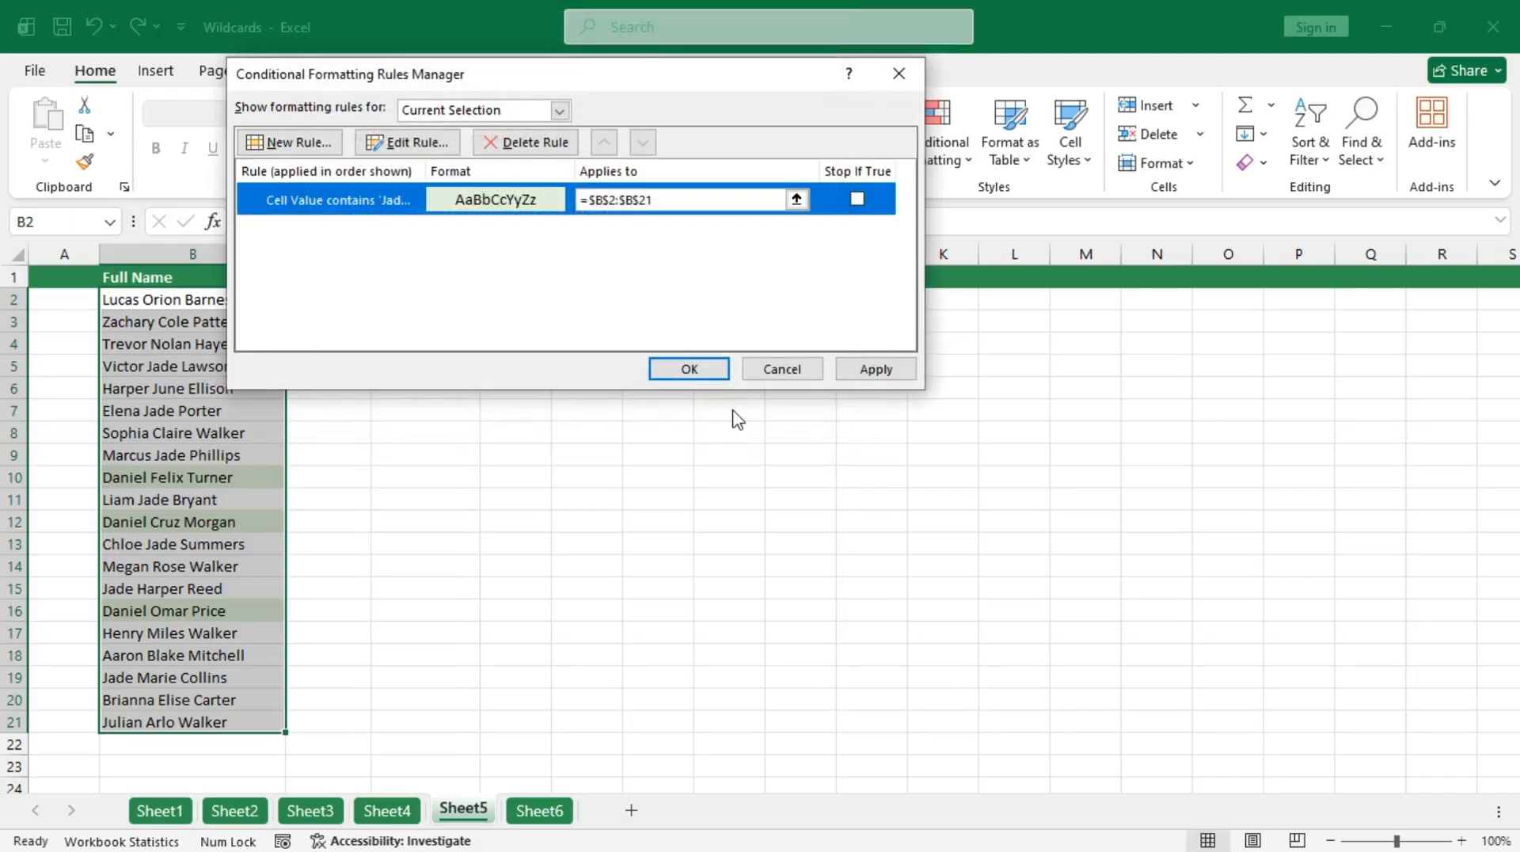
pyautogui.click(875, 369)
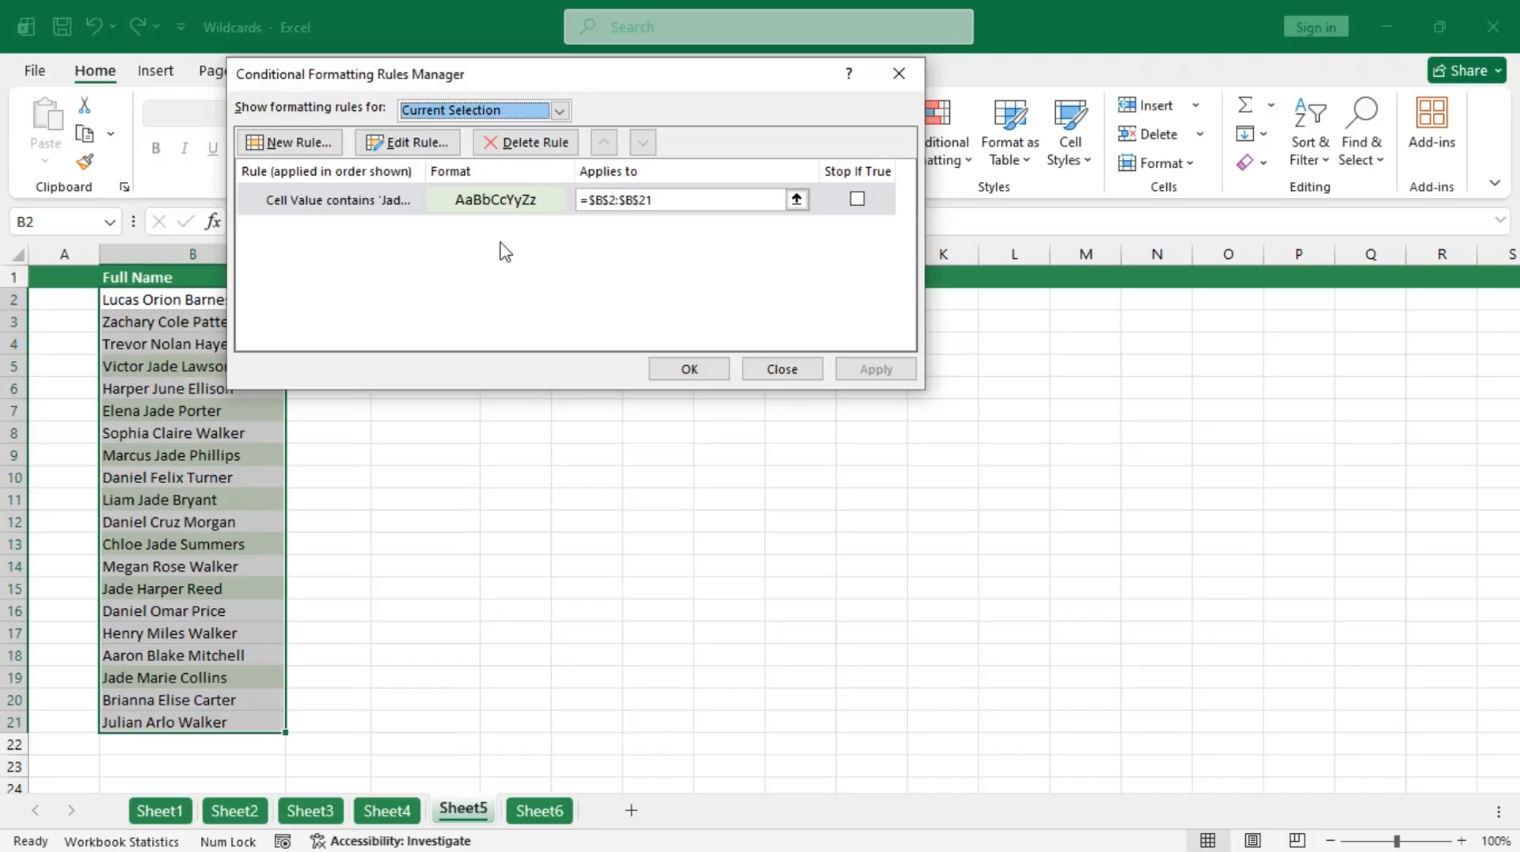
# Step: Add ?* before the rule's name and ? after its asterisk, then apply the edited rule and close the Rules Manager
pyautogui.click(425, 151)
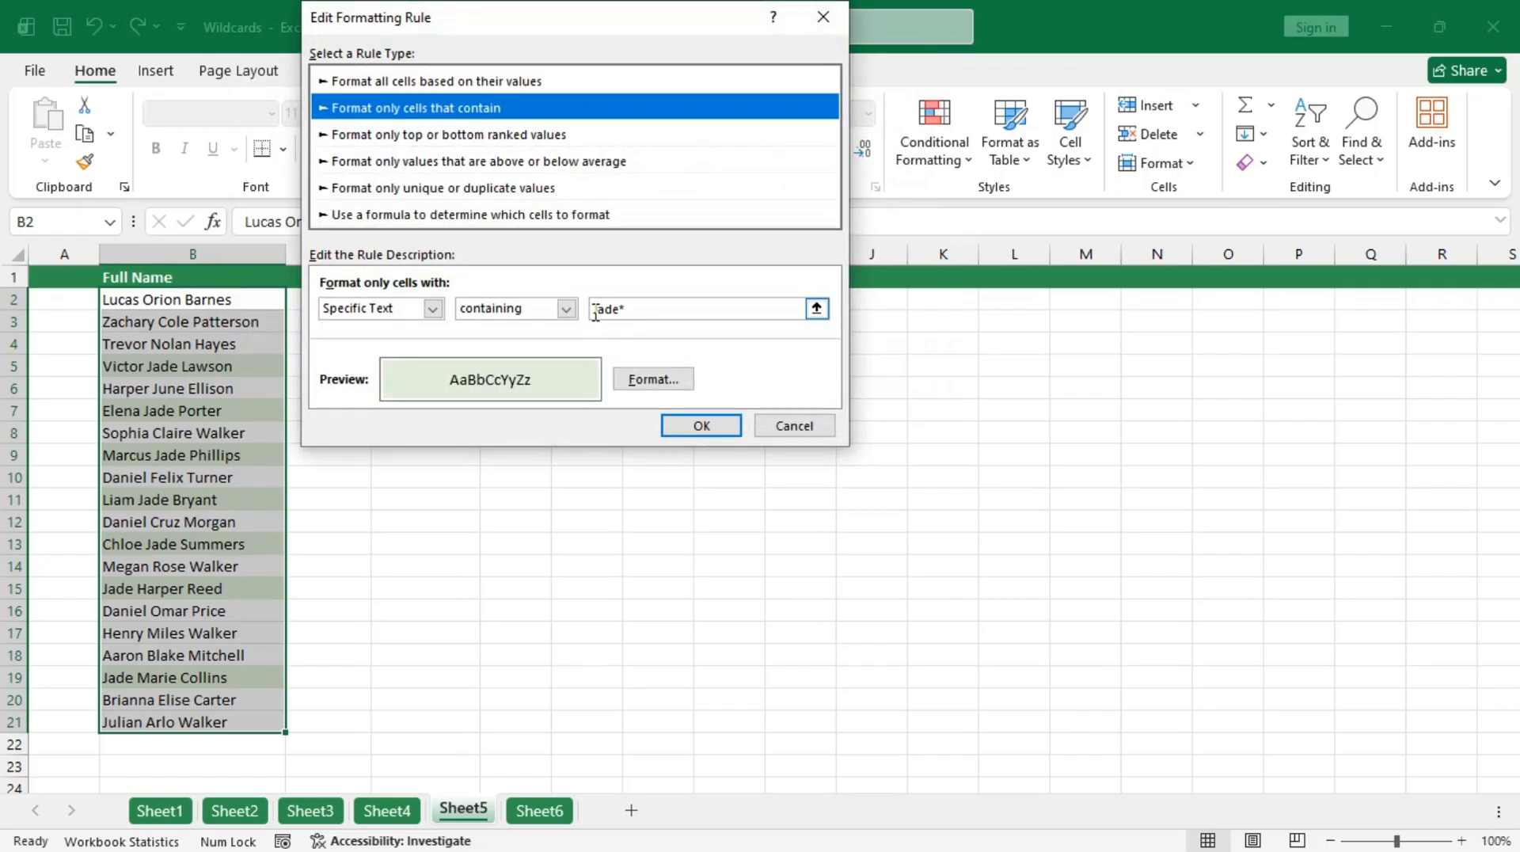
pyautogui.click(598, 310)
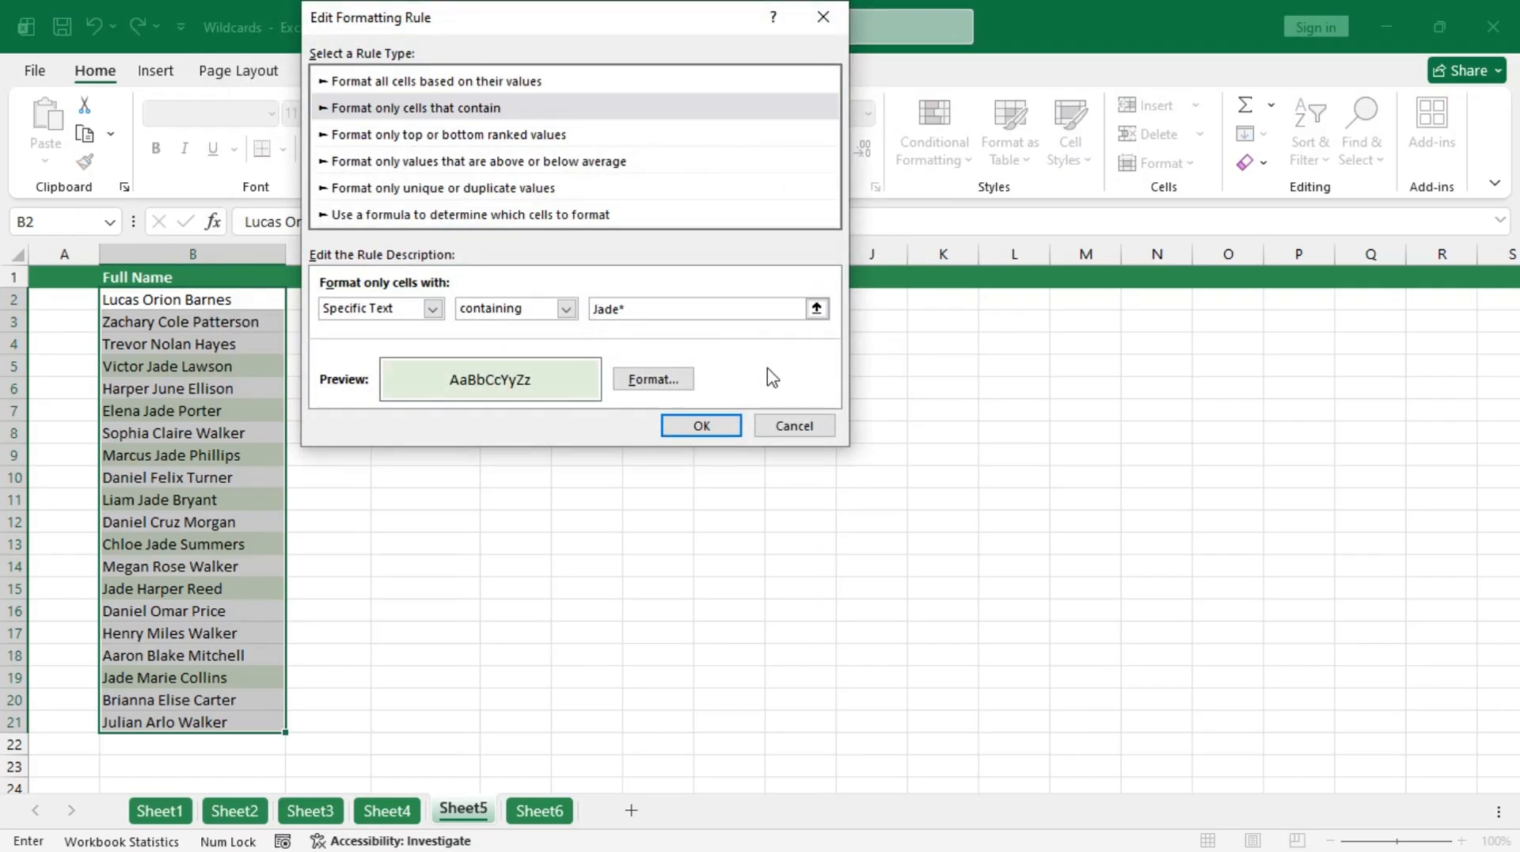
pyautogui.write('?*')
pyautogui.press('Right')
pyautogui.press('Right')
pyautogui.press('BackSpace')
pyautogui.press('BackSpace')
pyautogui.press('BackSpace')
pyautogui.press('BackSpace')
pyautogui.write('?')
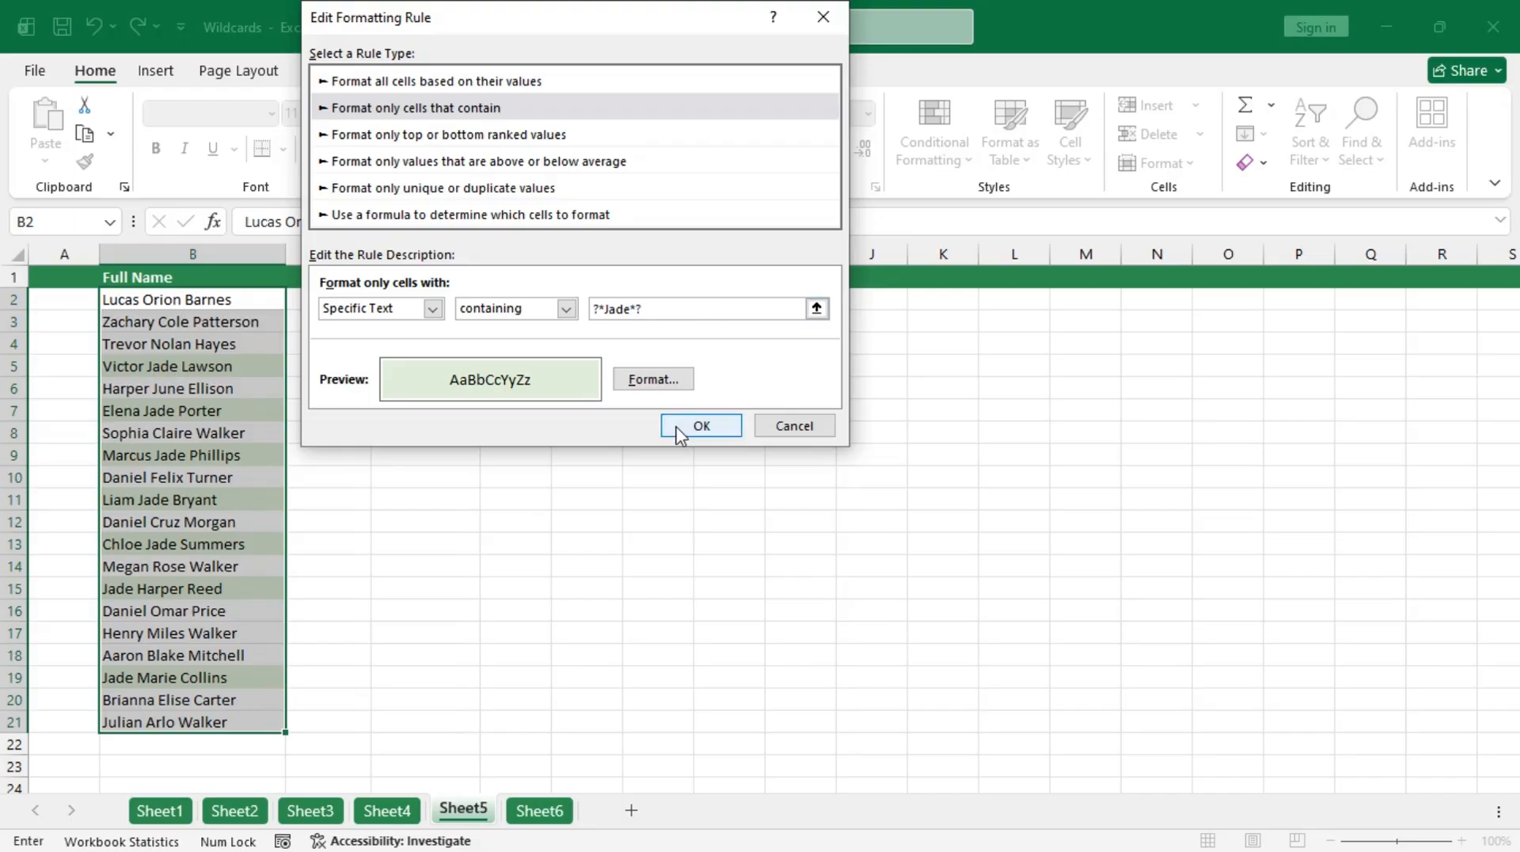
pyautogui.click(702, 425)
pyautogui.click(887, 372)
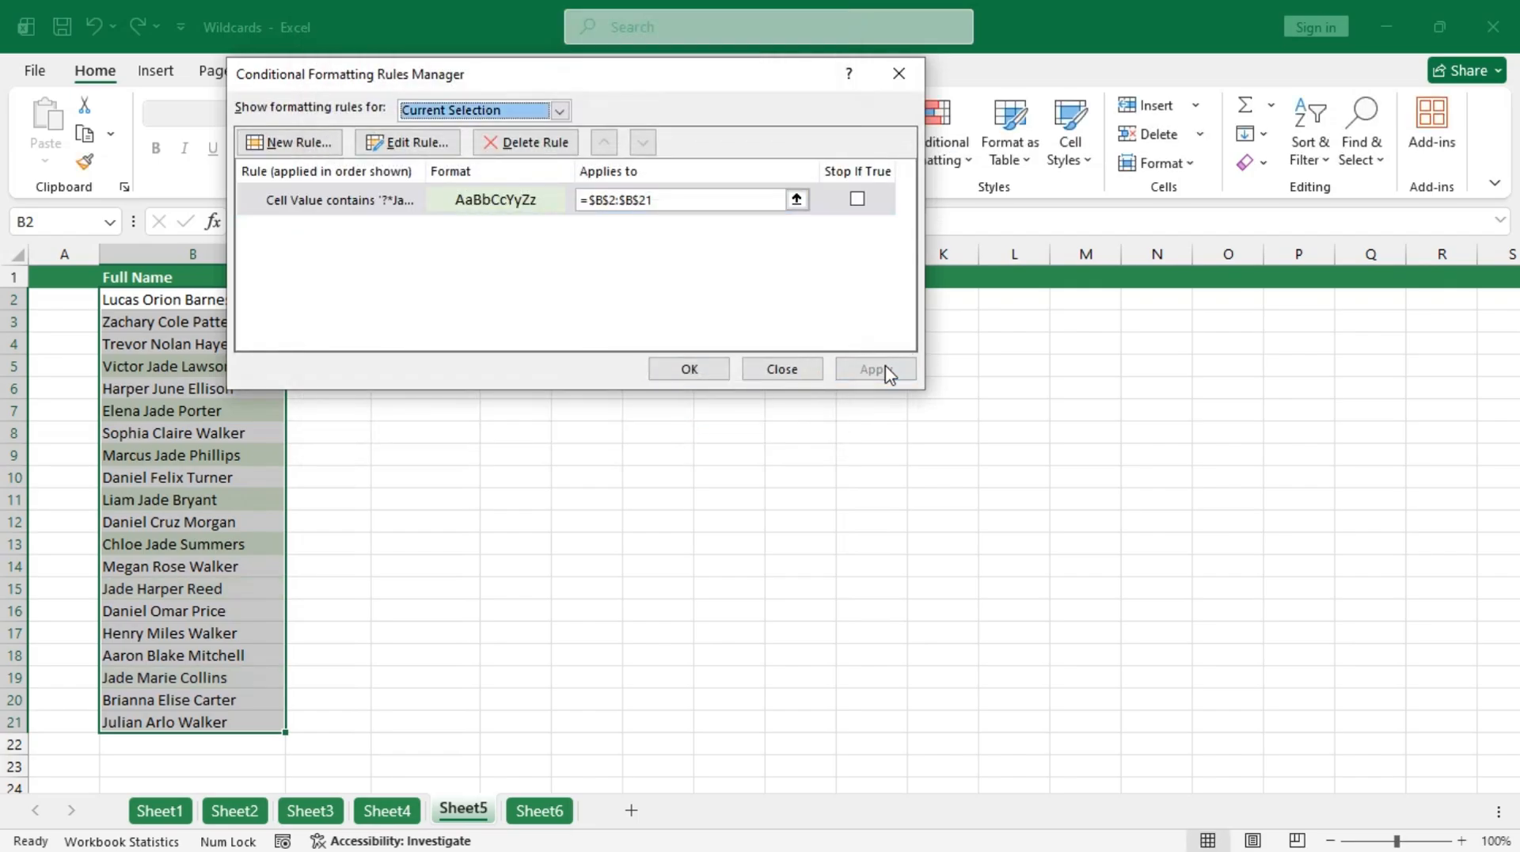
pyautogui.click(664, 377)
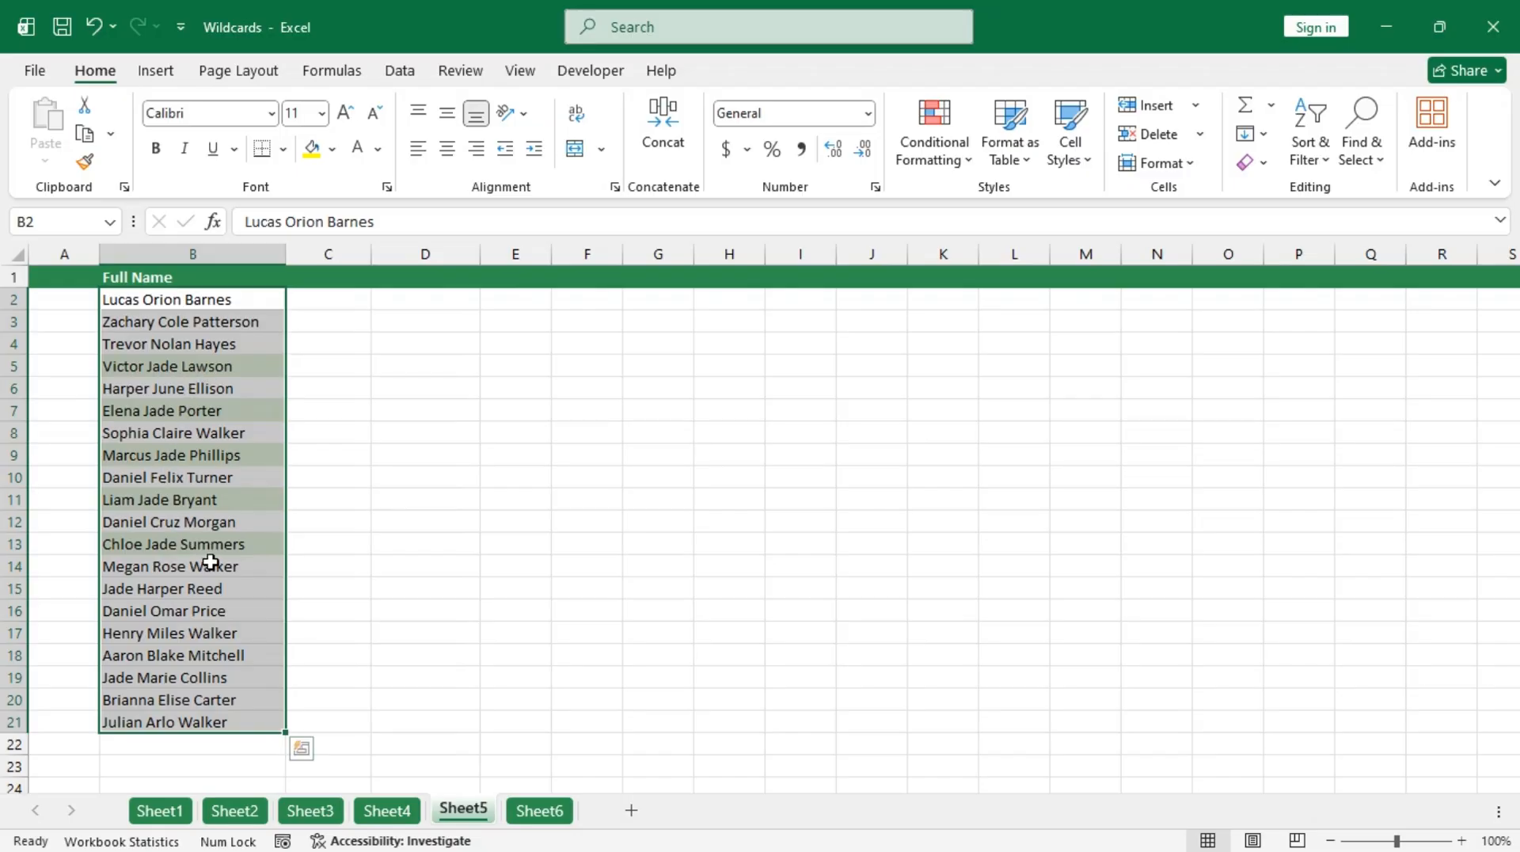
# Step: On Sheet6, start a VLOOKUP formula in E2 with "~*" as the lookup value
pyautogui.click(544, 811)
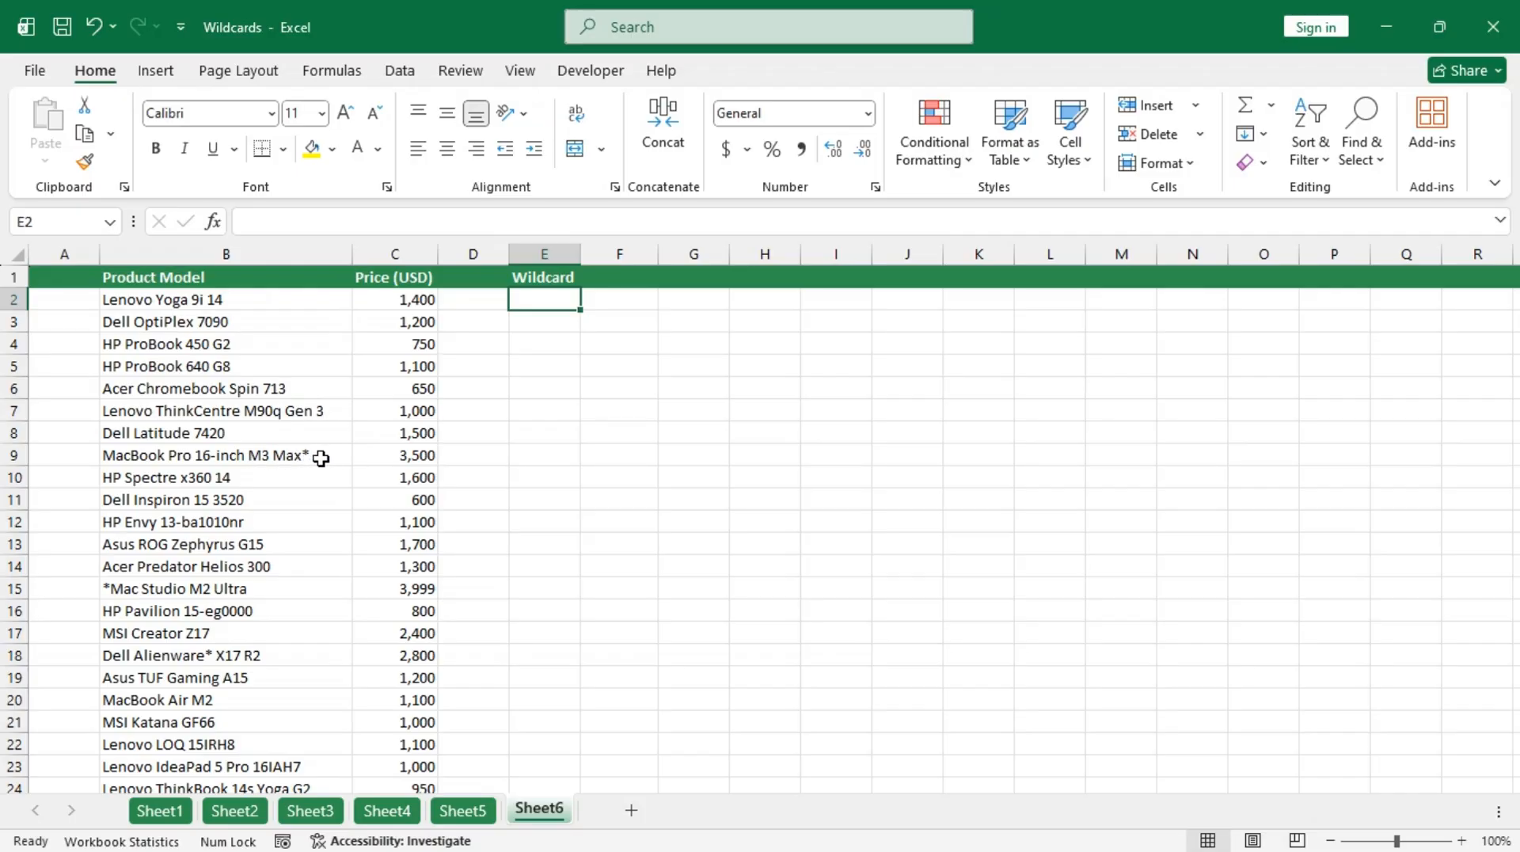
pyautogui.click(328, 458)
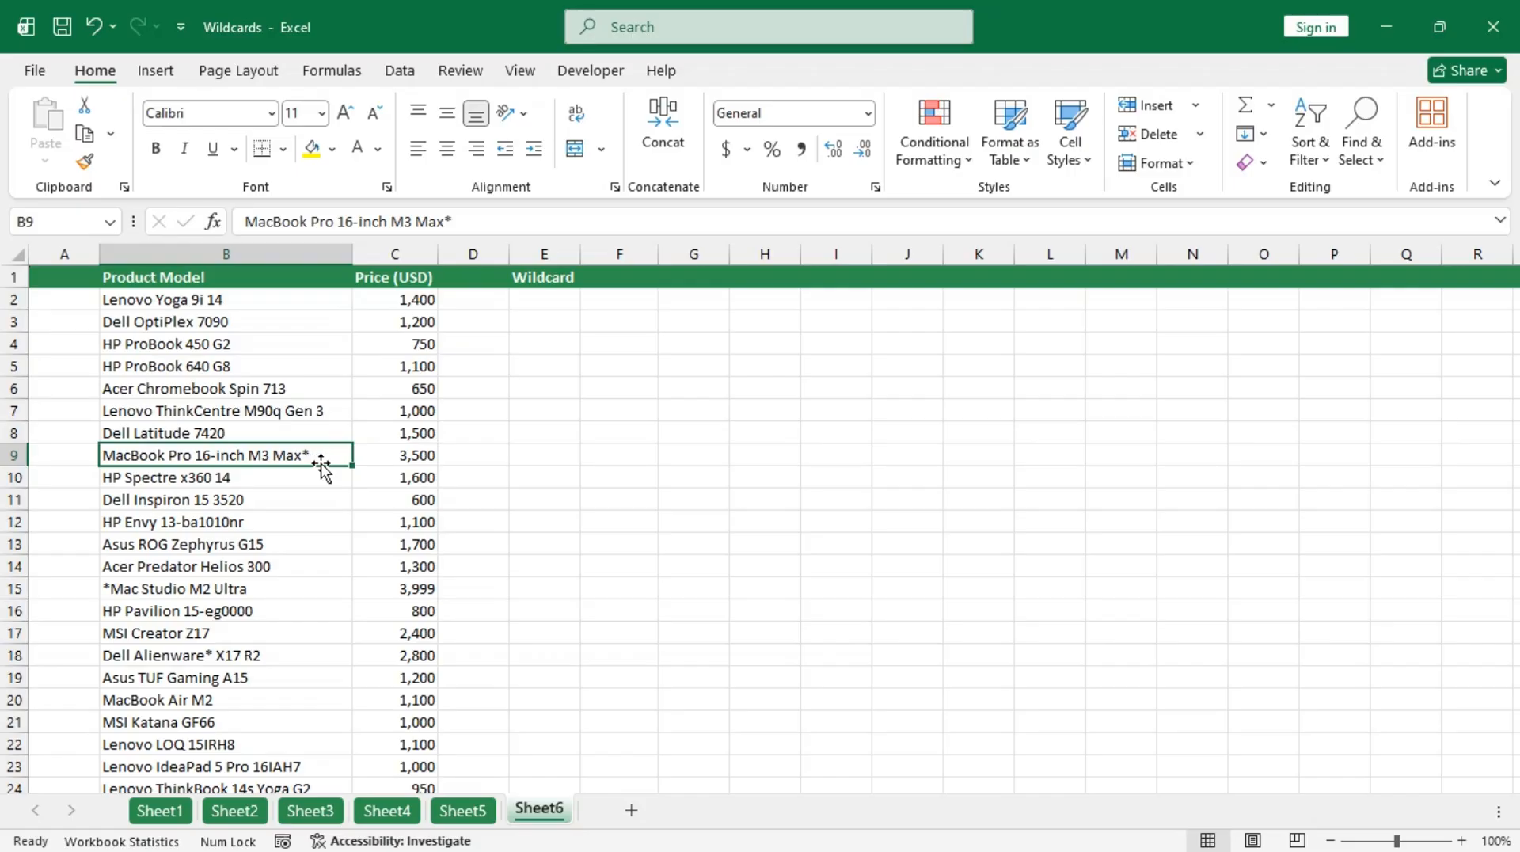
pyautogui.click(553, 300)
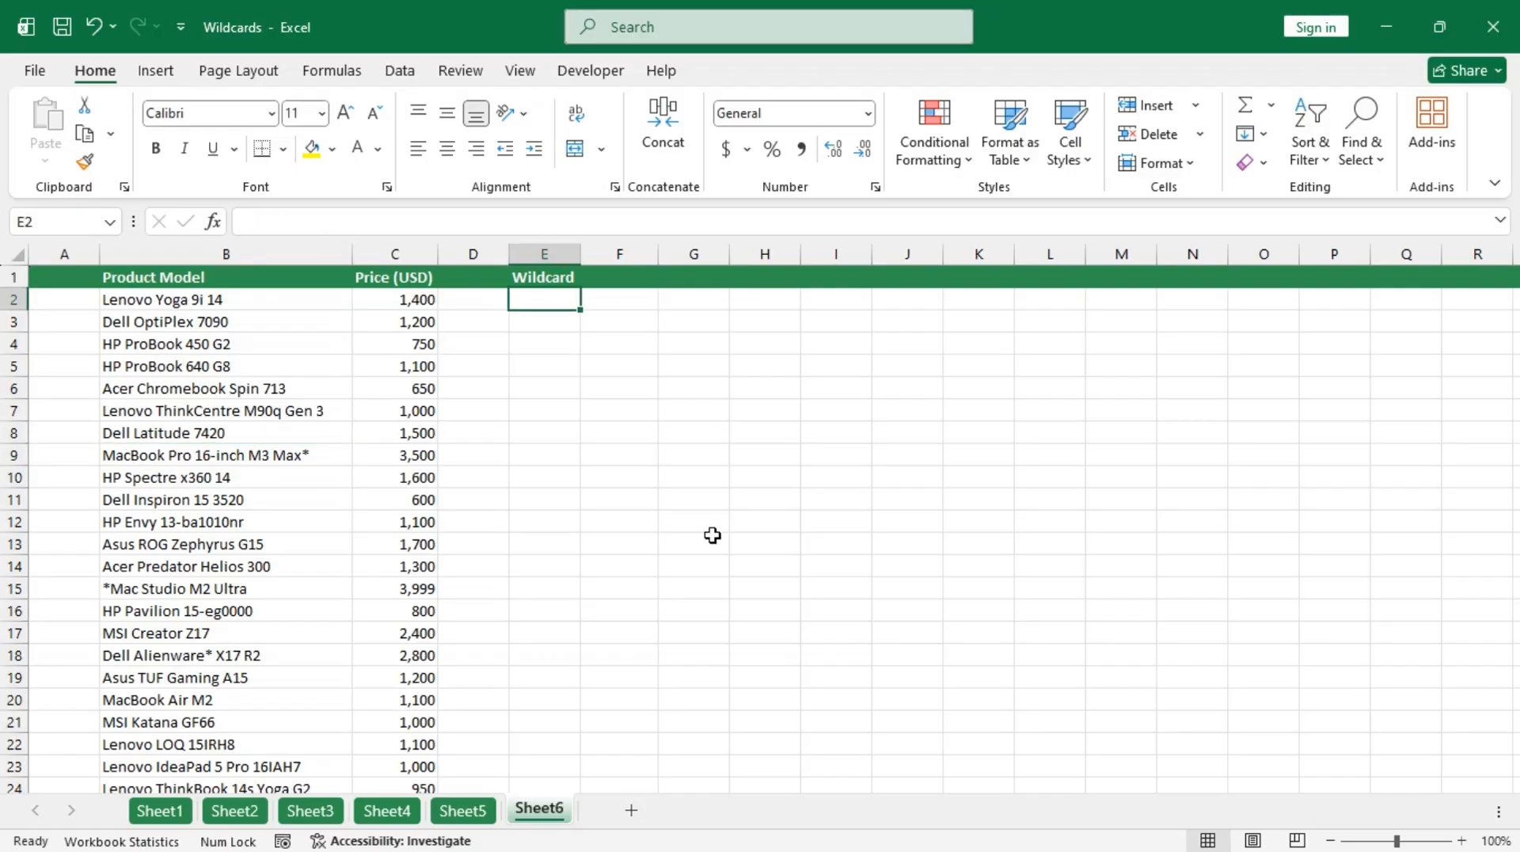
pyautogui.write('=')
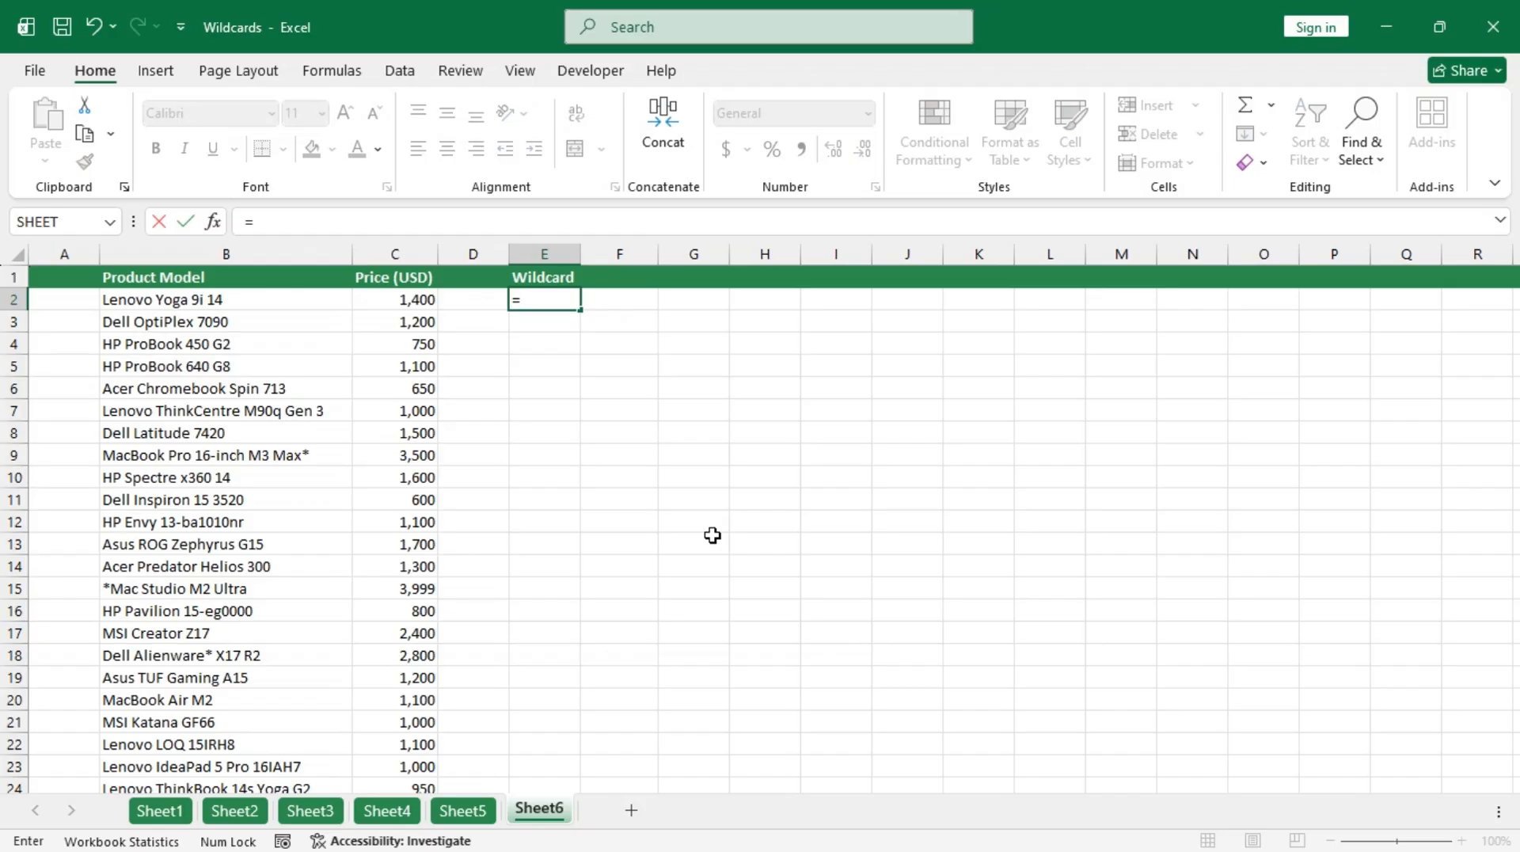
pyautogui.write('vl')
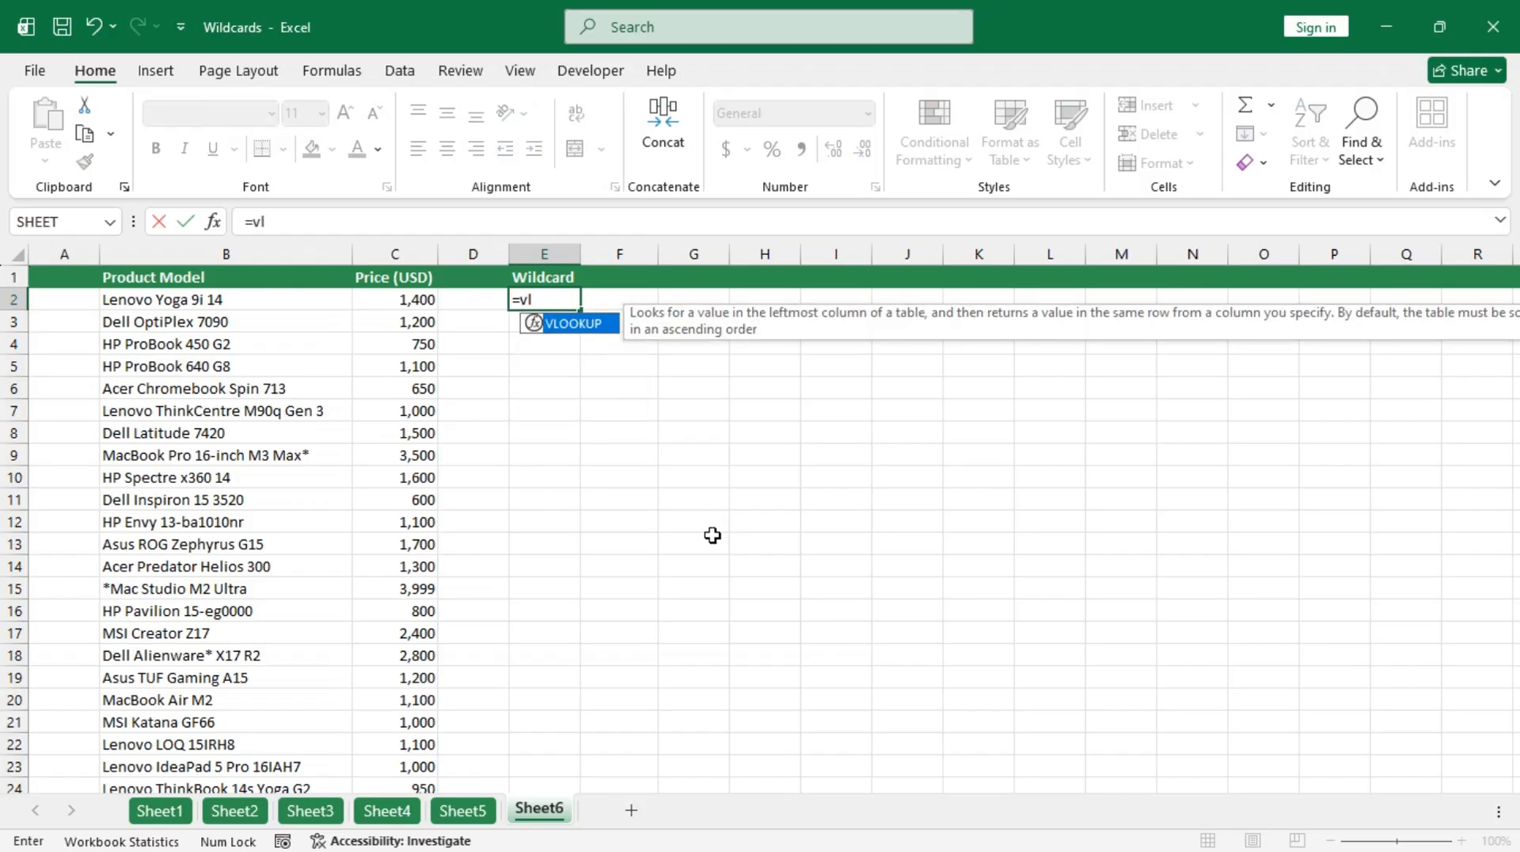
pyautogui.press('Tab')
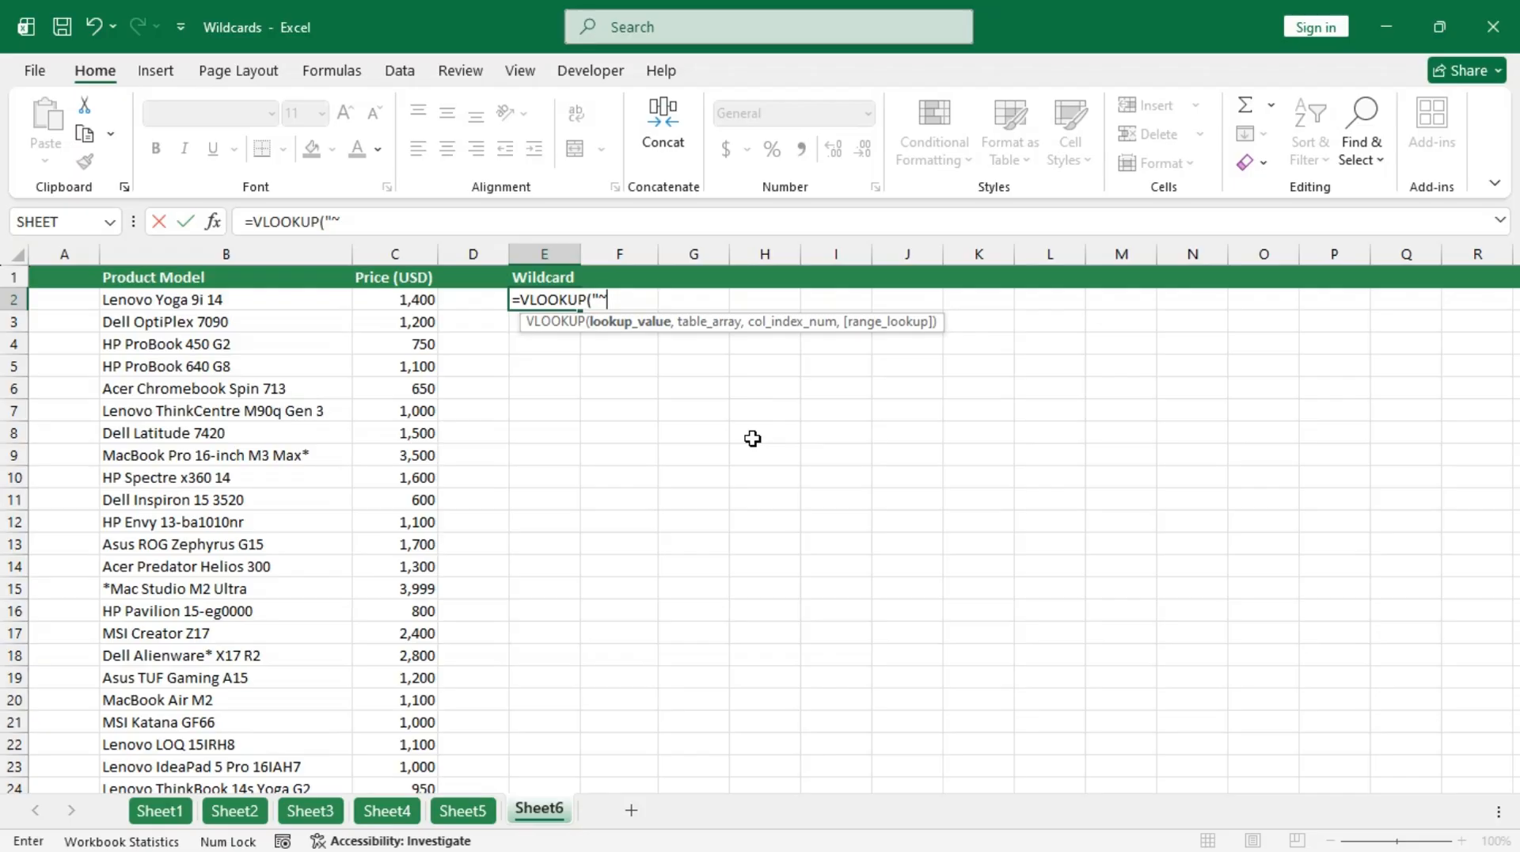
pyautogui.write('*')
pyautogui.write(',')
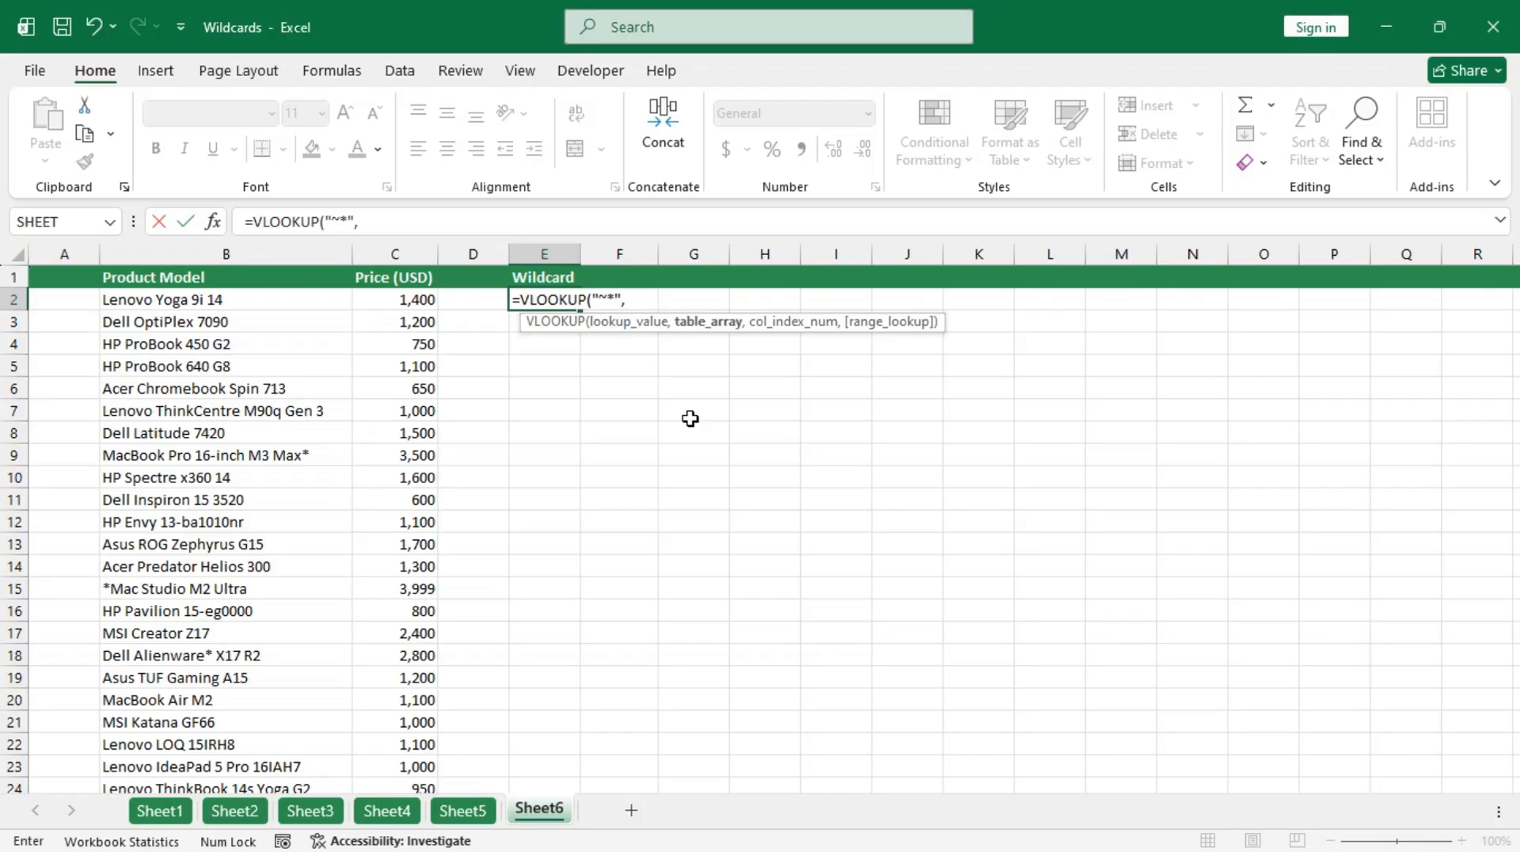
# Step: Set the VLOOKUP table array to B2:C48
pyautogui.click(249, 303)
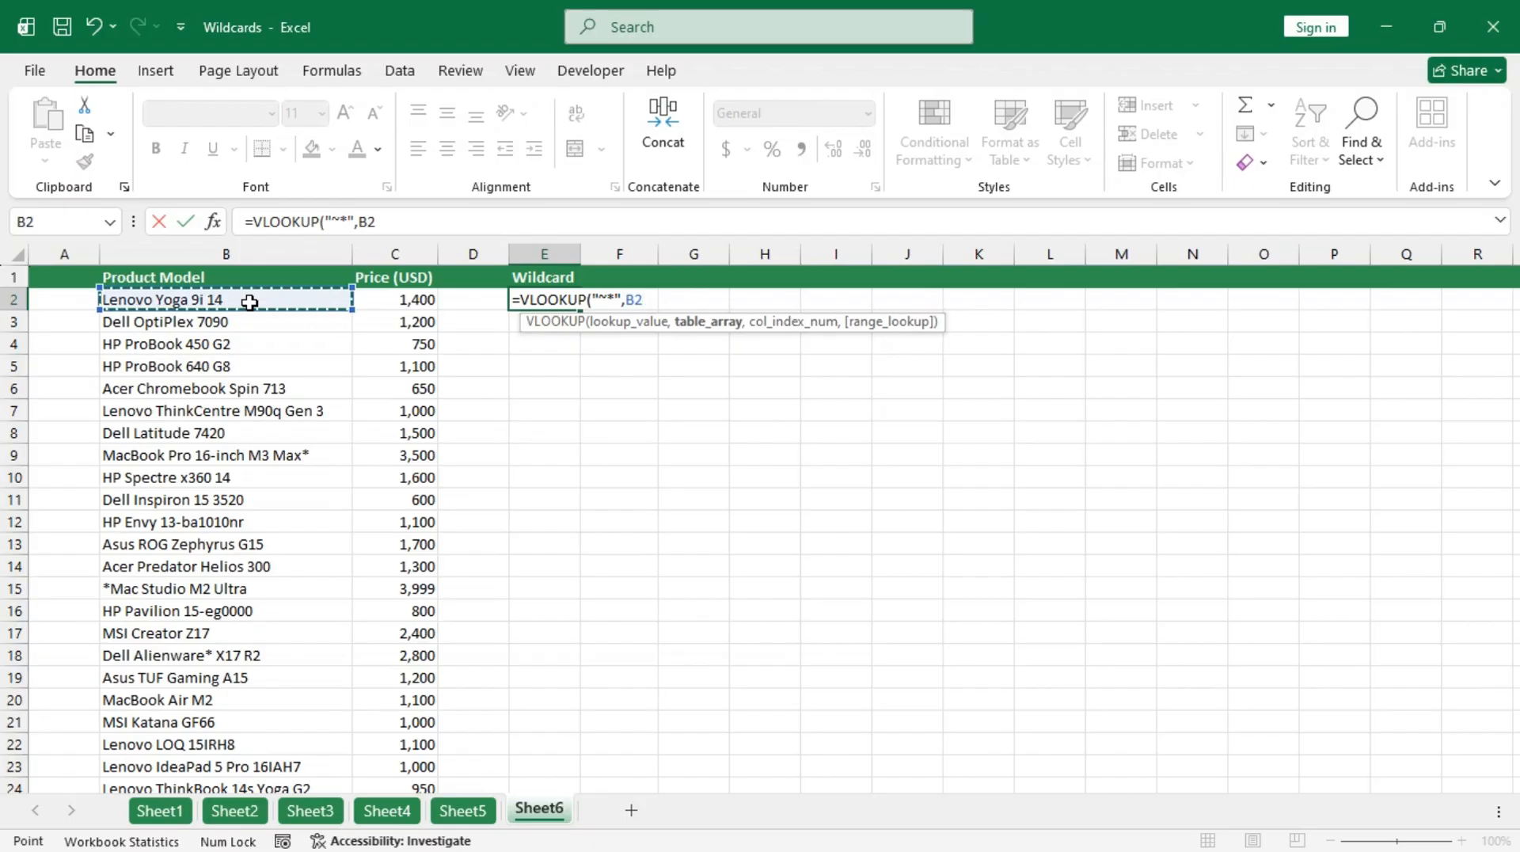
pyautogui.hotkey('shift', 'Right')
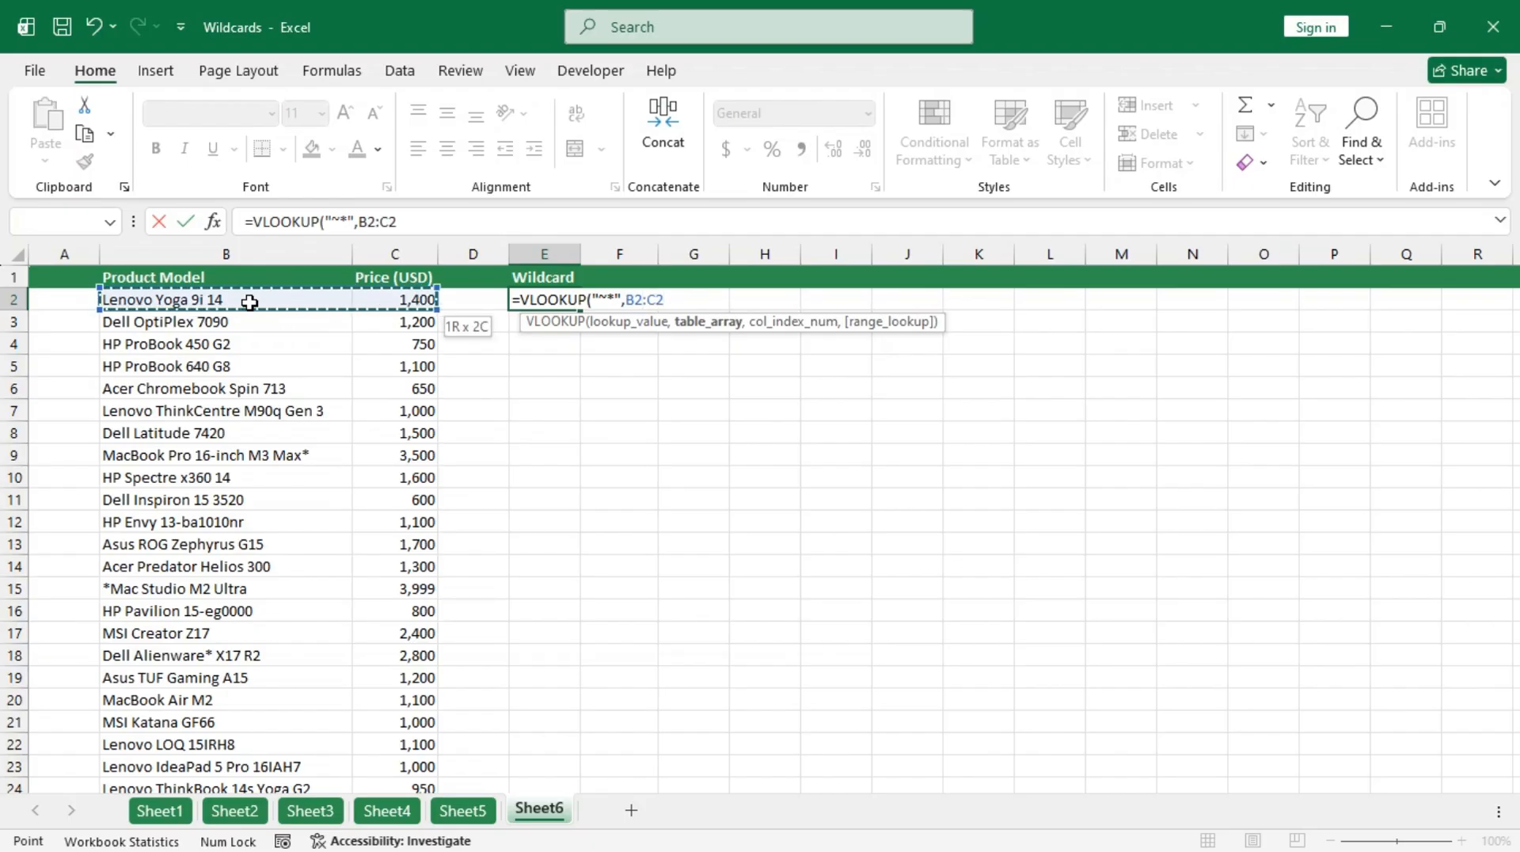
pyautogui.hotkey('ctrl', 'shift', 'Down')
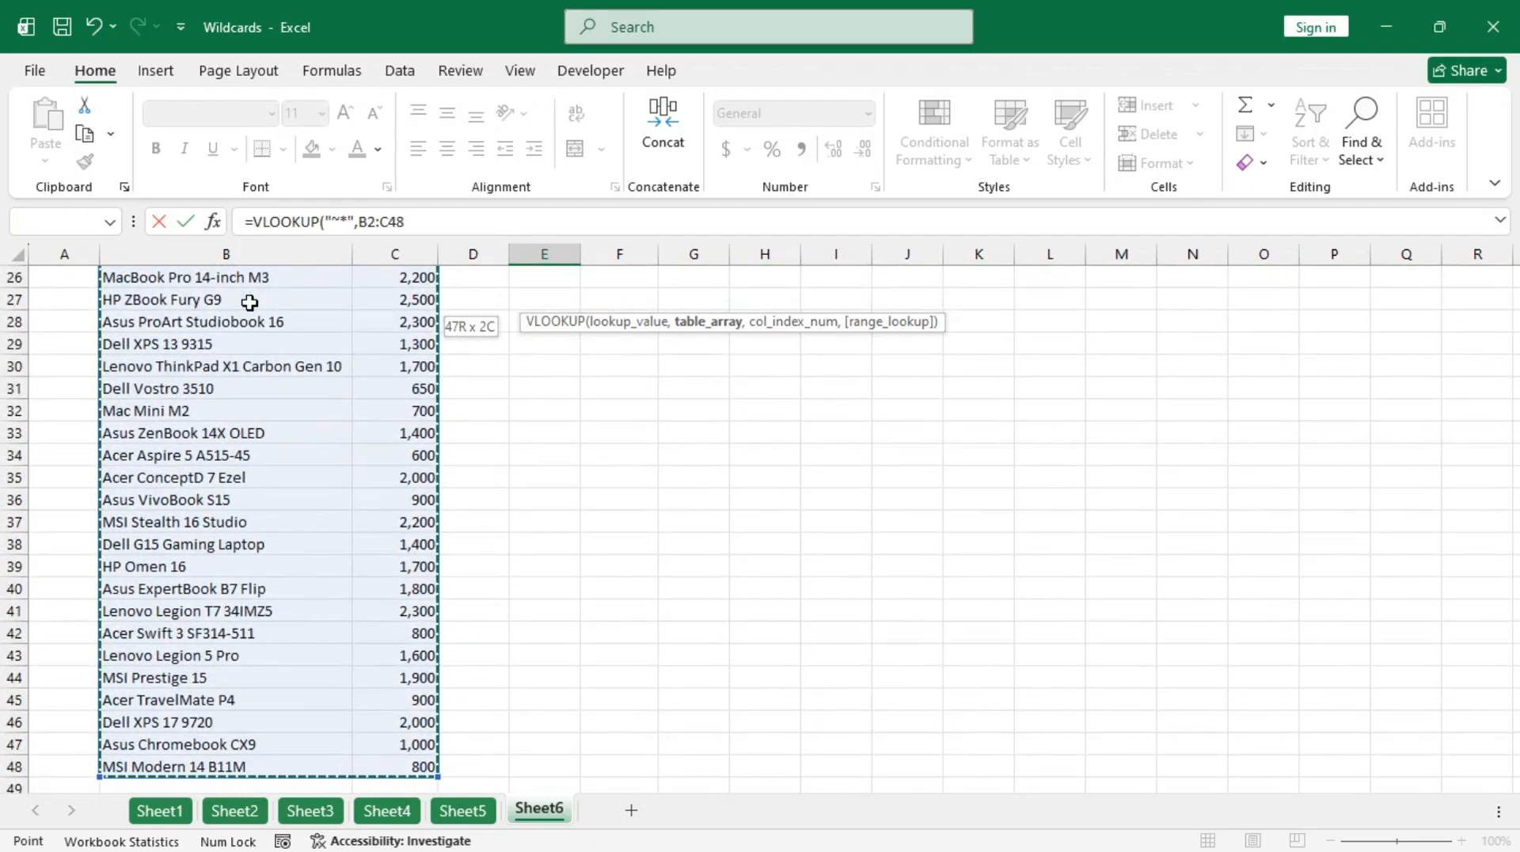
pyautogui.write(',')
pyautogui.scroll(8, 261, 302)
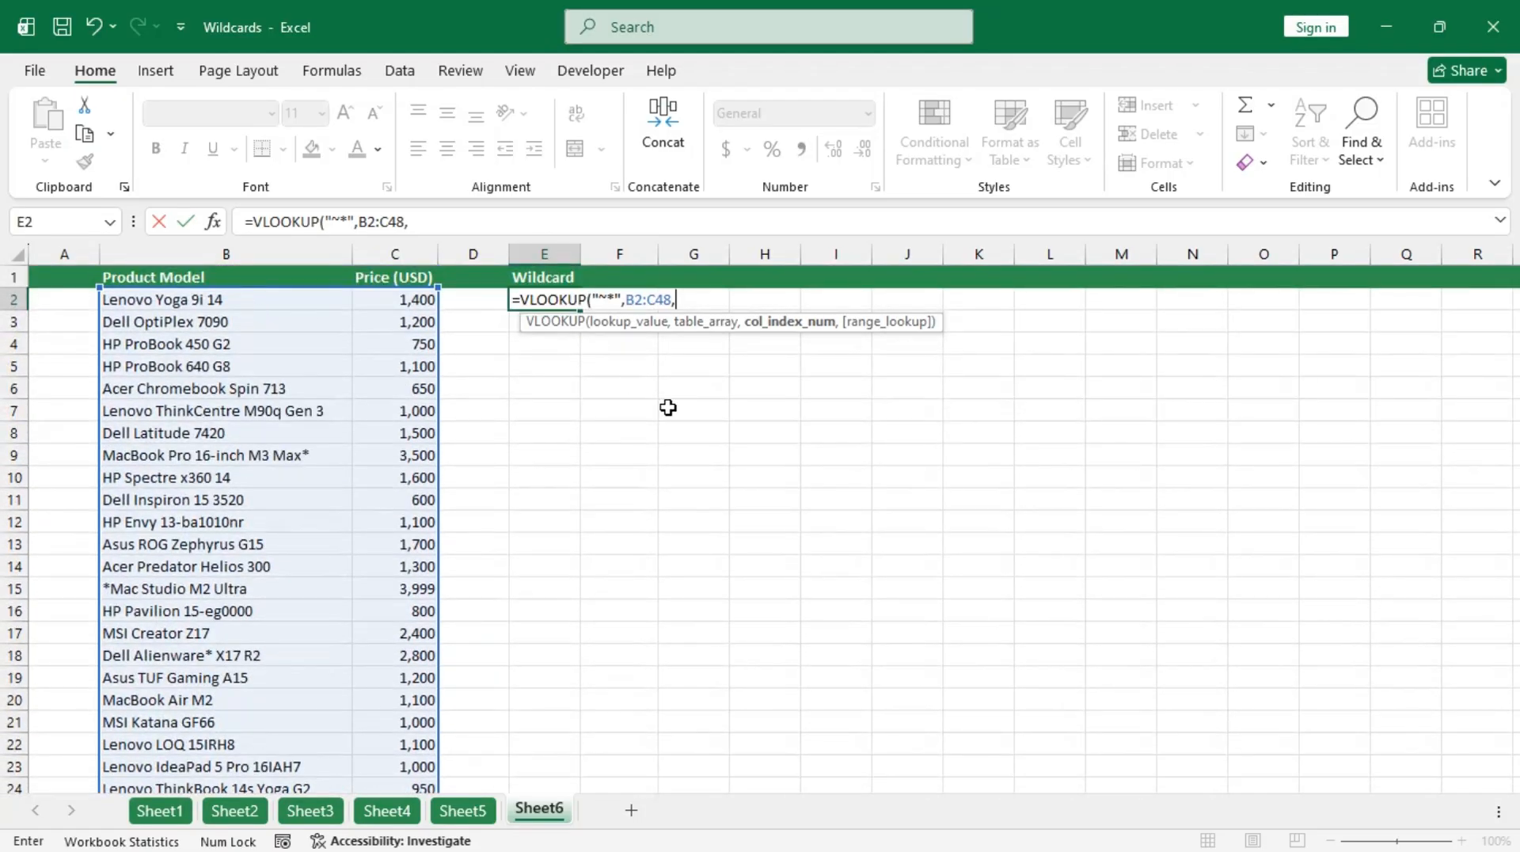
# Step: Complete the VLOOKUP in E2 with column index 2 and an exact match (FALSE), and enter the formula
pyautogui.write('2,')
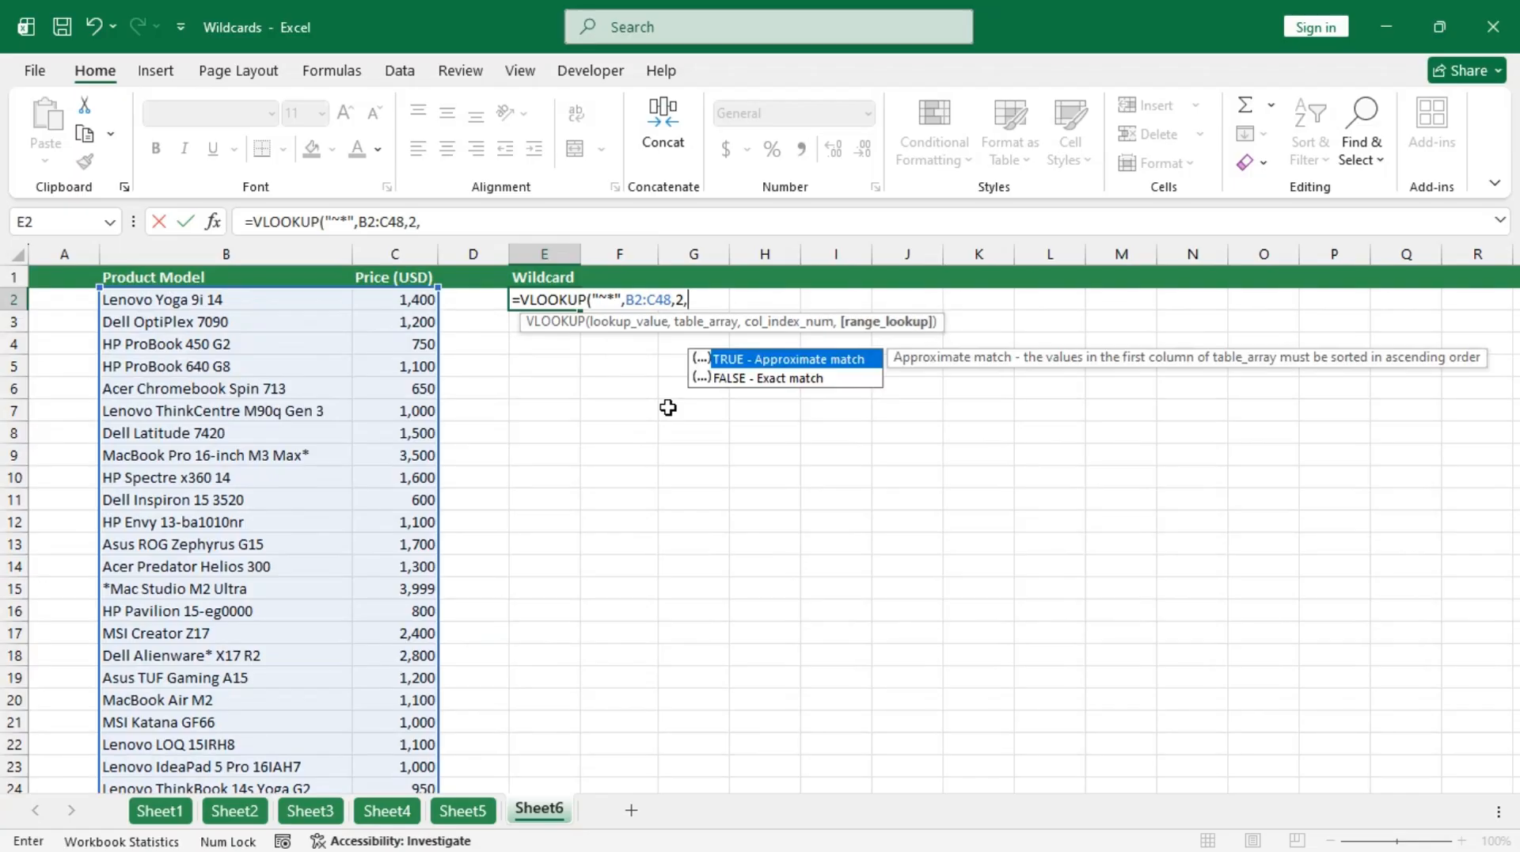
pyautogui.press('Down')
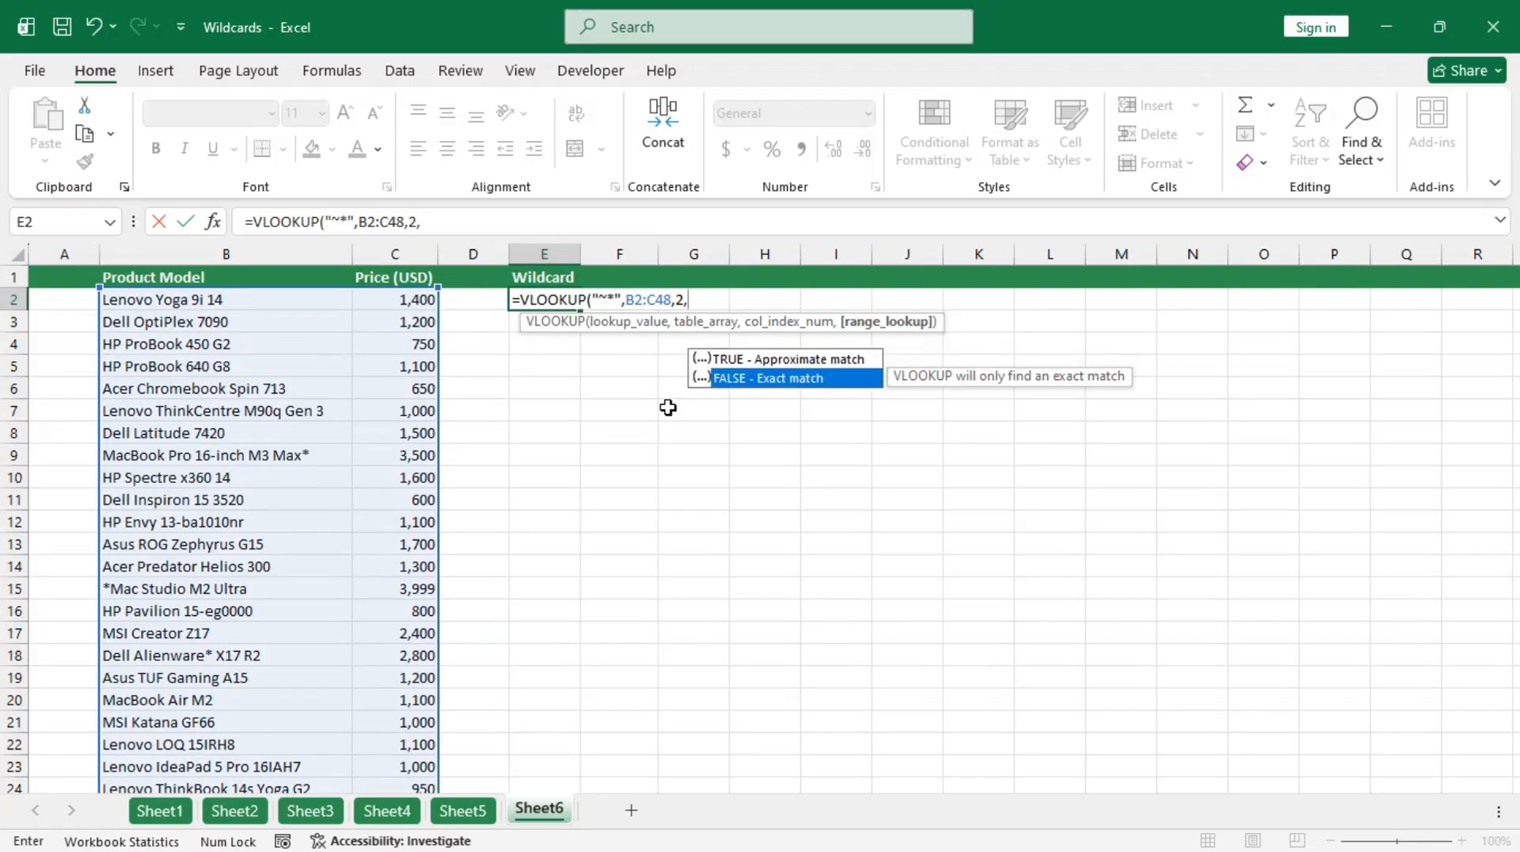
pyautogui.press('Tab')
pyautogui.write(')')
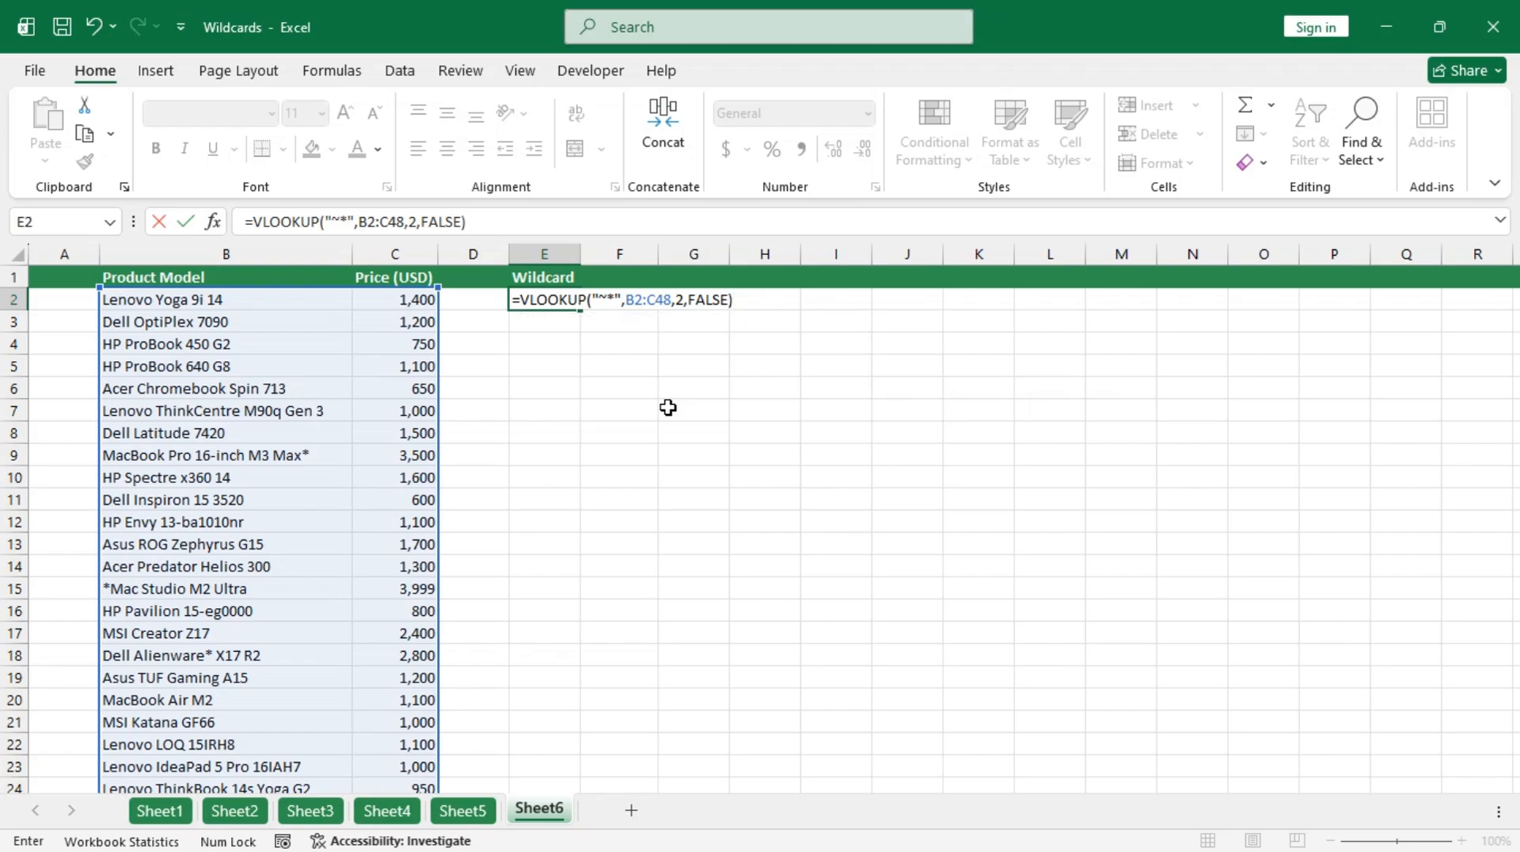
pyautogui.hotkey('ctrl', 'Return')
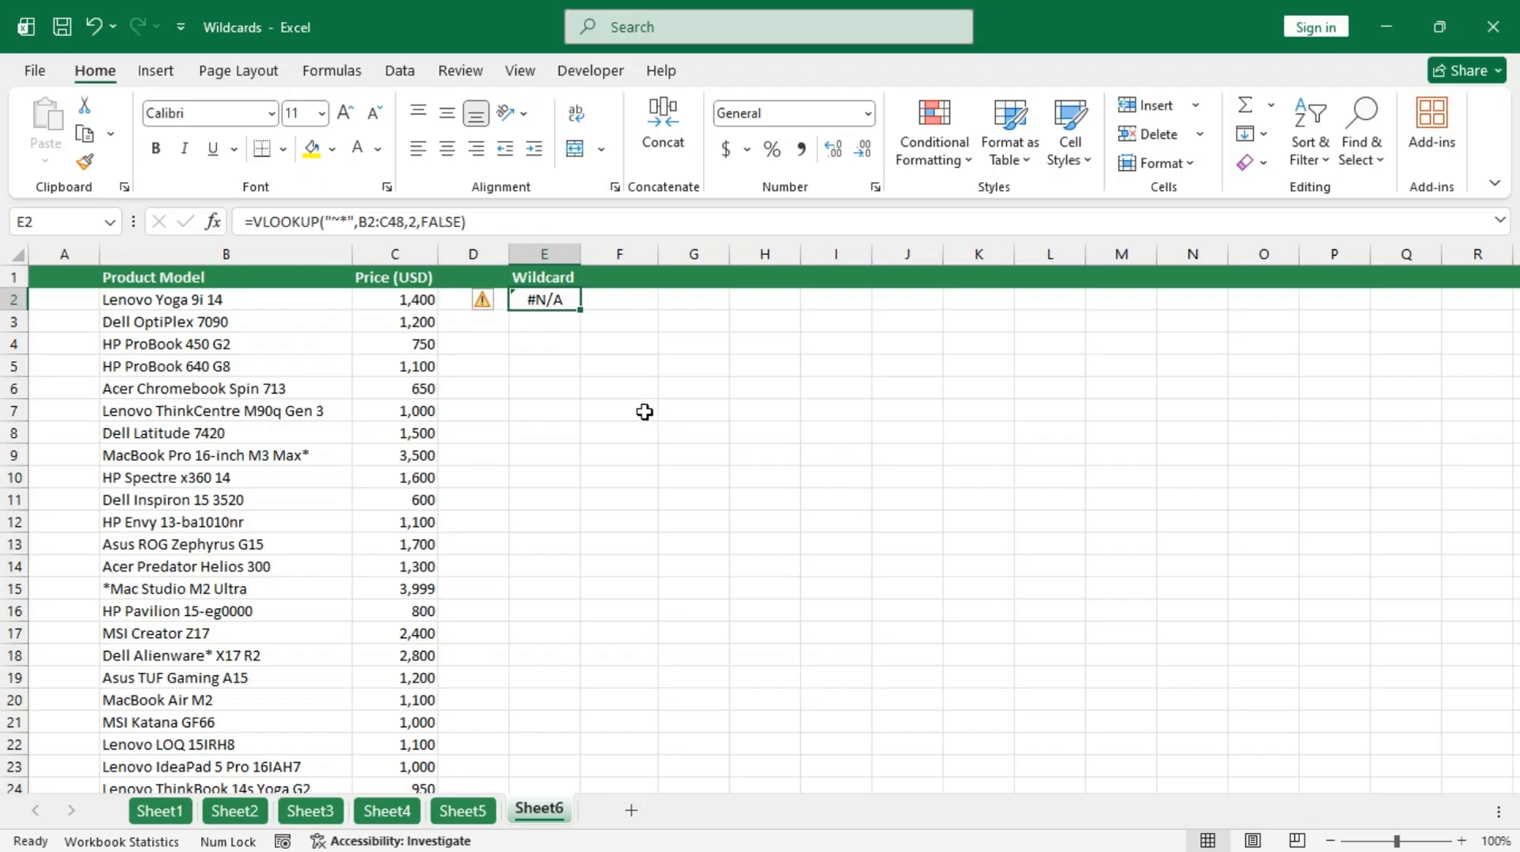
# Step: Change the lookup value of the VLOOKUP in E2 to "*~**" and enter the formula
pyautogui.doubleClick(560, 299)
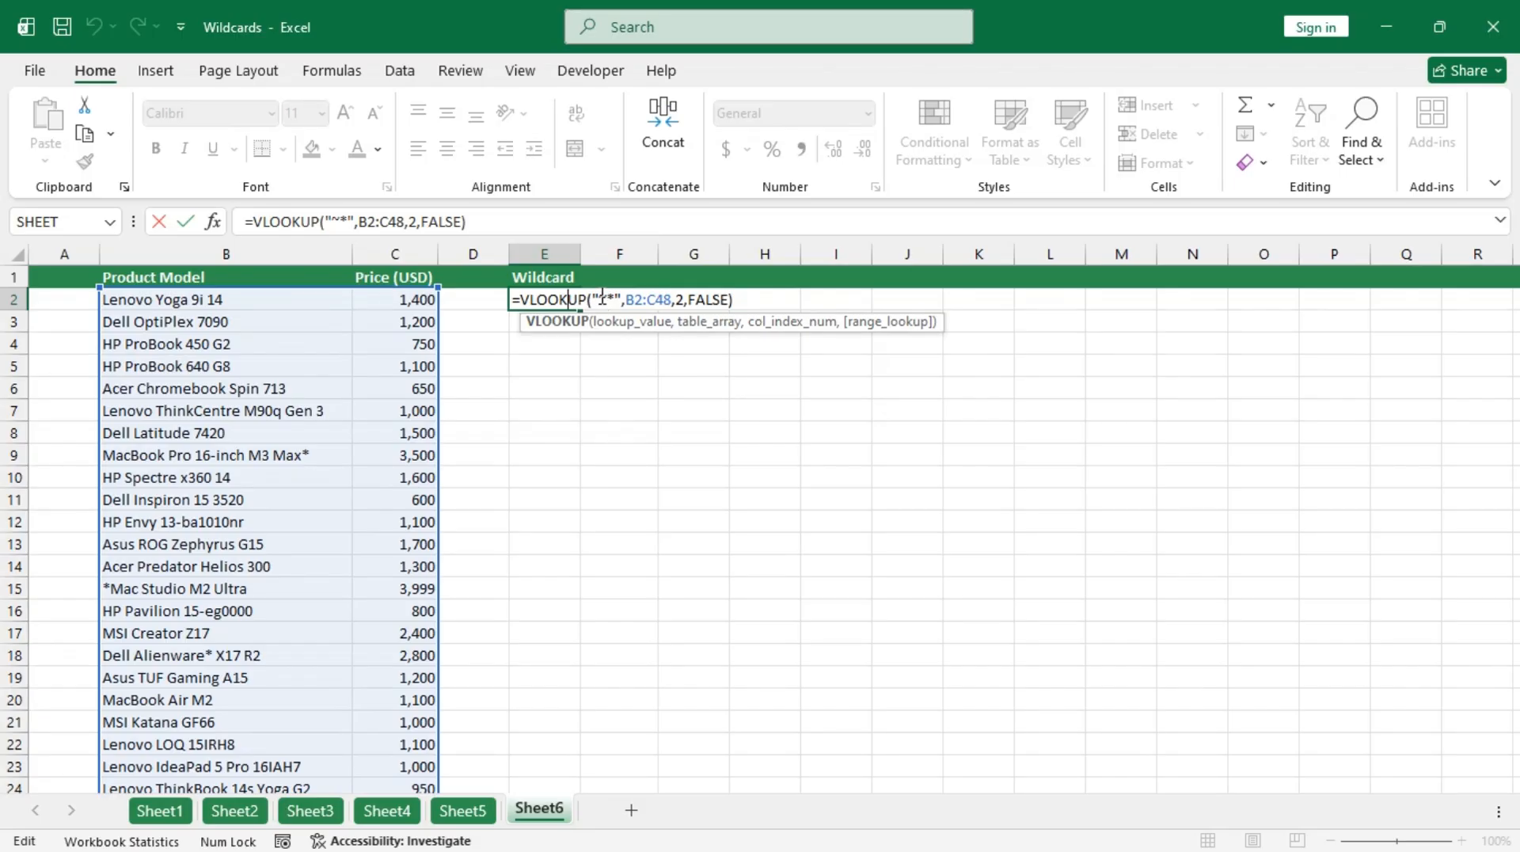
pyautogui.click(602, 299)
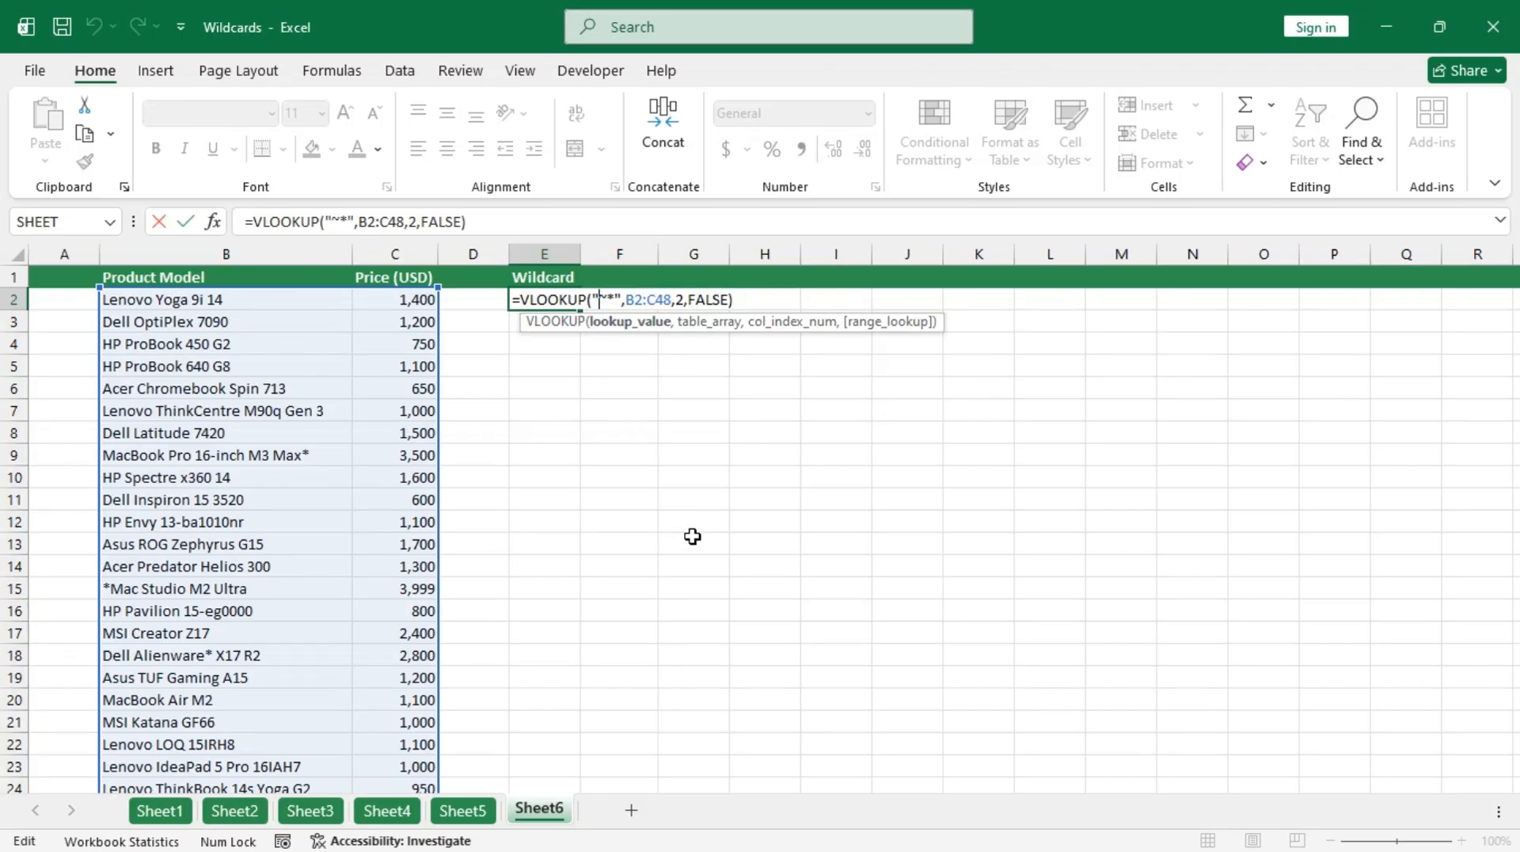
pyautogui.write('*')
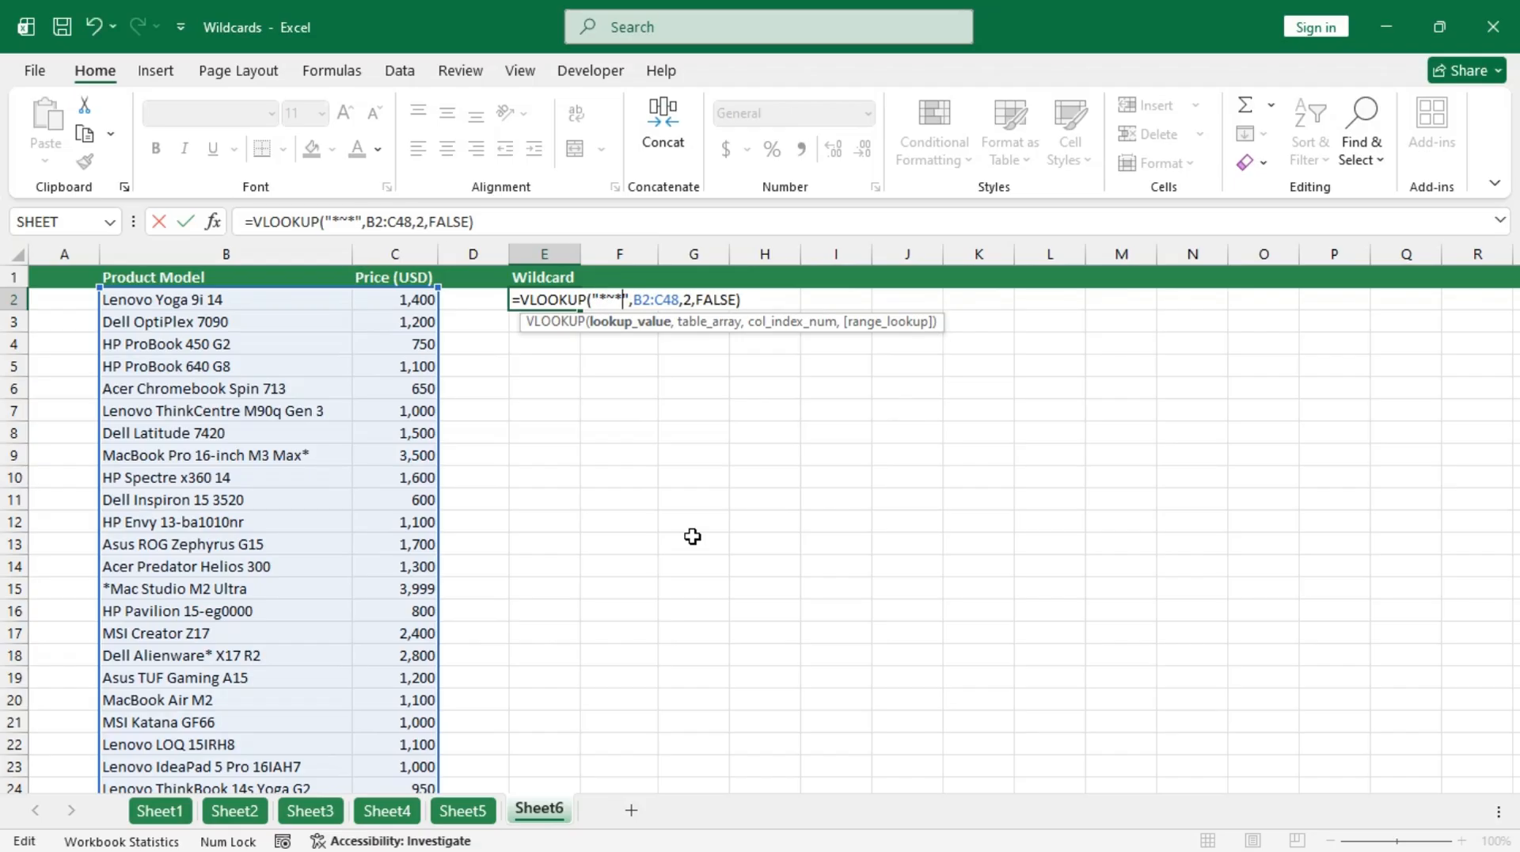
pyautogui.write('*')
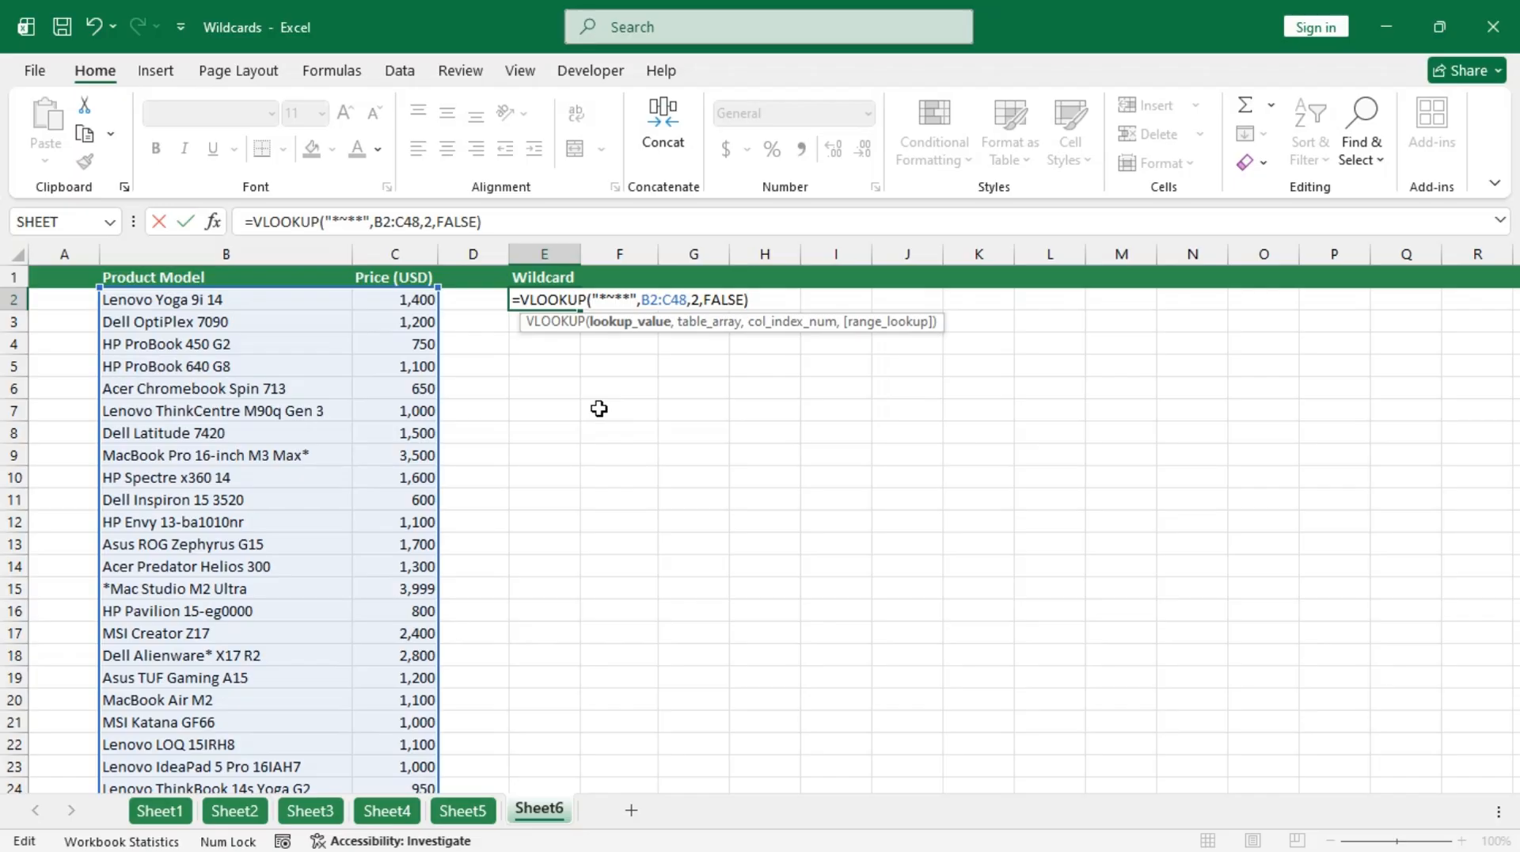
pyautogui.hotkey('ctrl', 'Return')
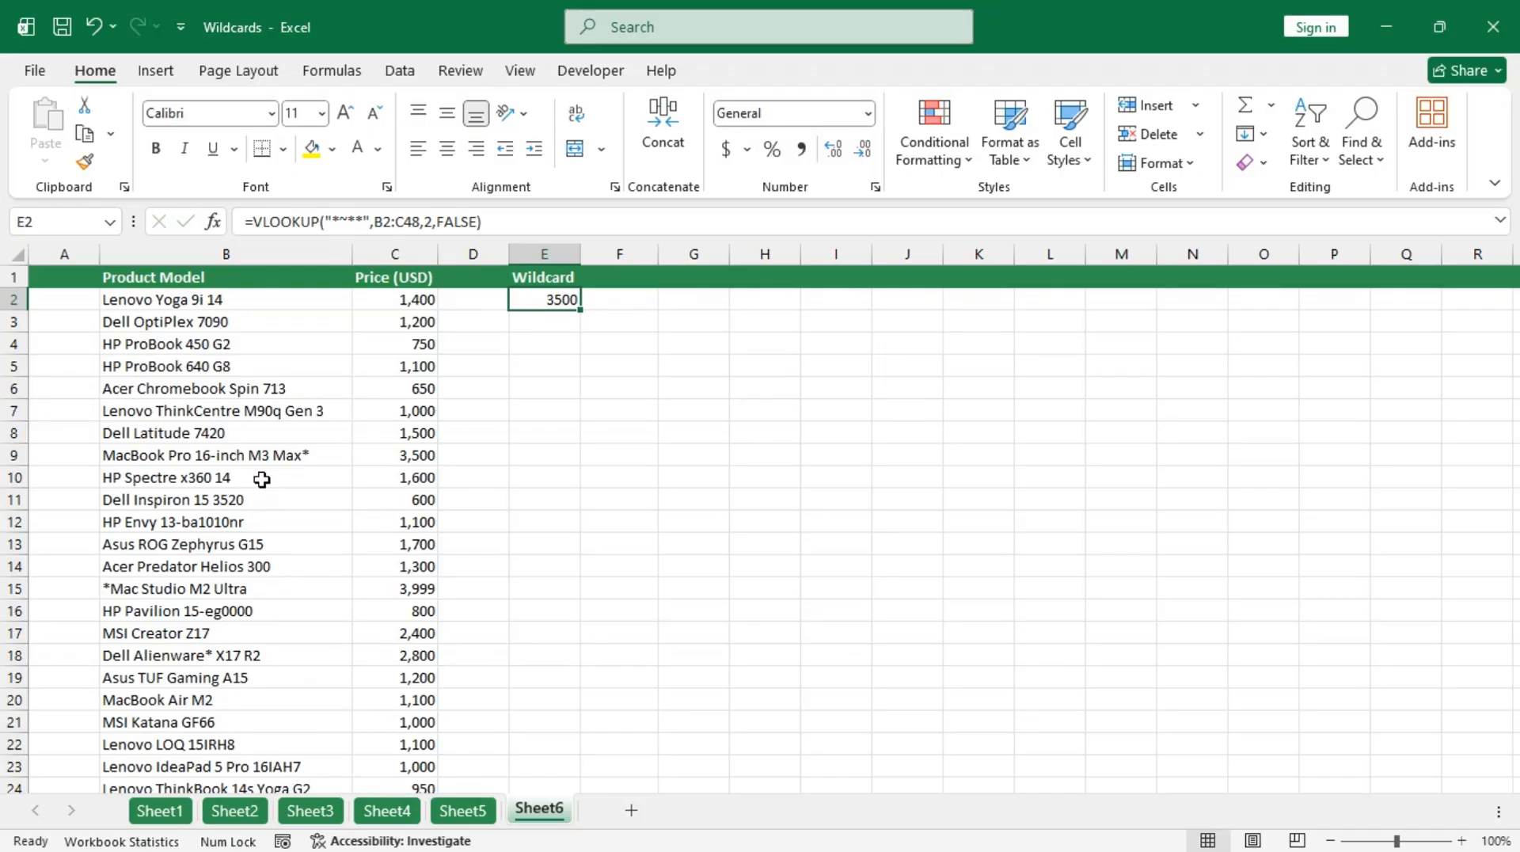
# Step: Compare the VLOOKUP result in E2 with the product models that contain an asterisk and their prices
pyautogui.moveTo(335, 457); pyautogui.dragTo(415, 456)
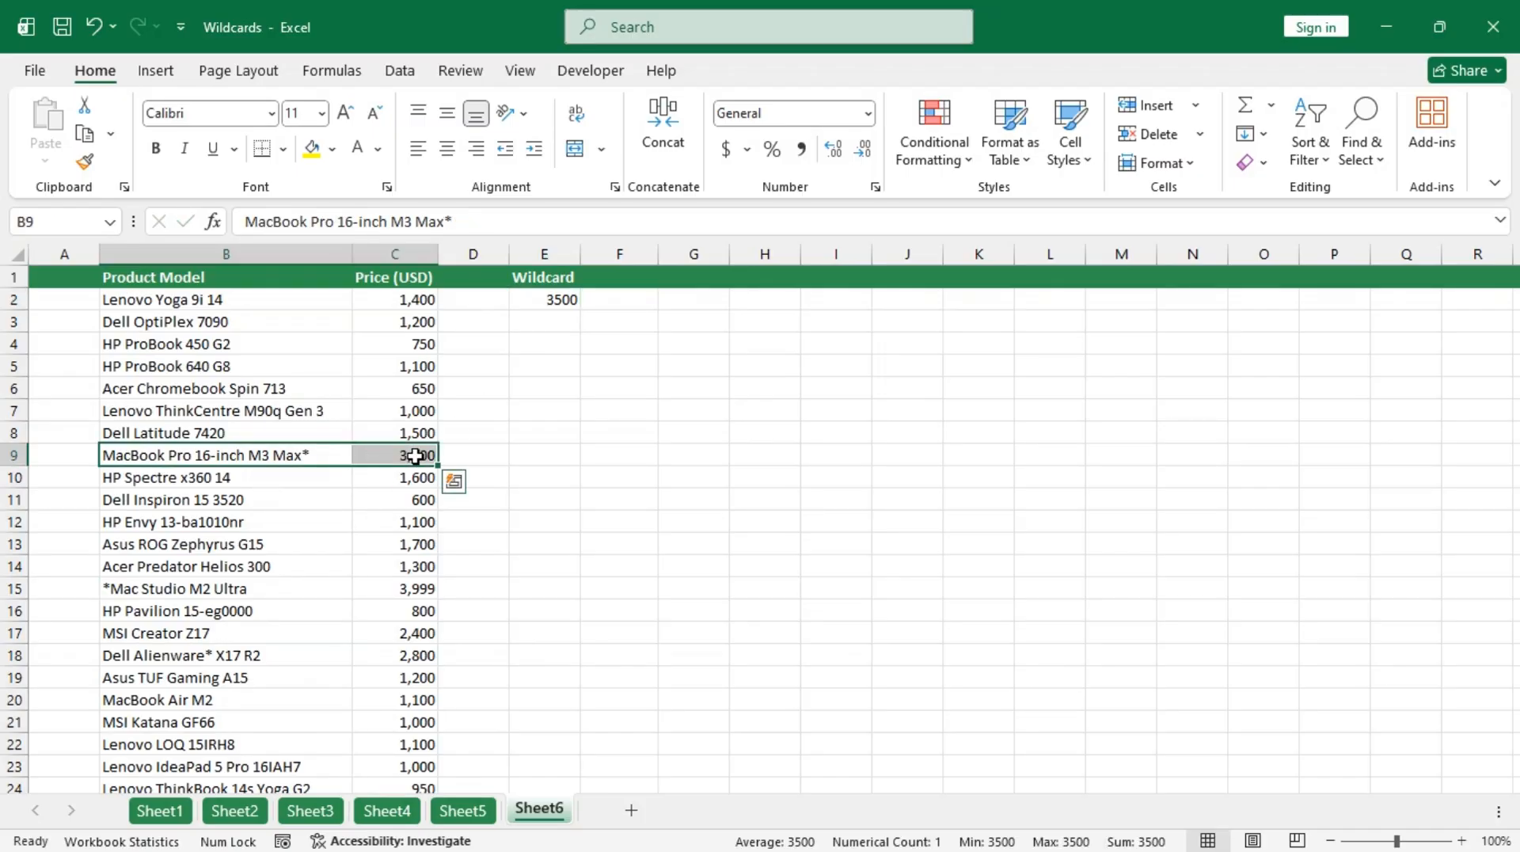
pyautogui.click(542, 303)
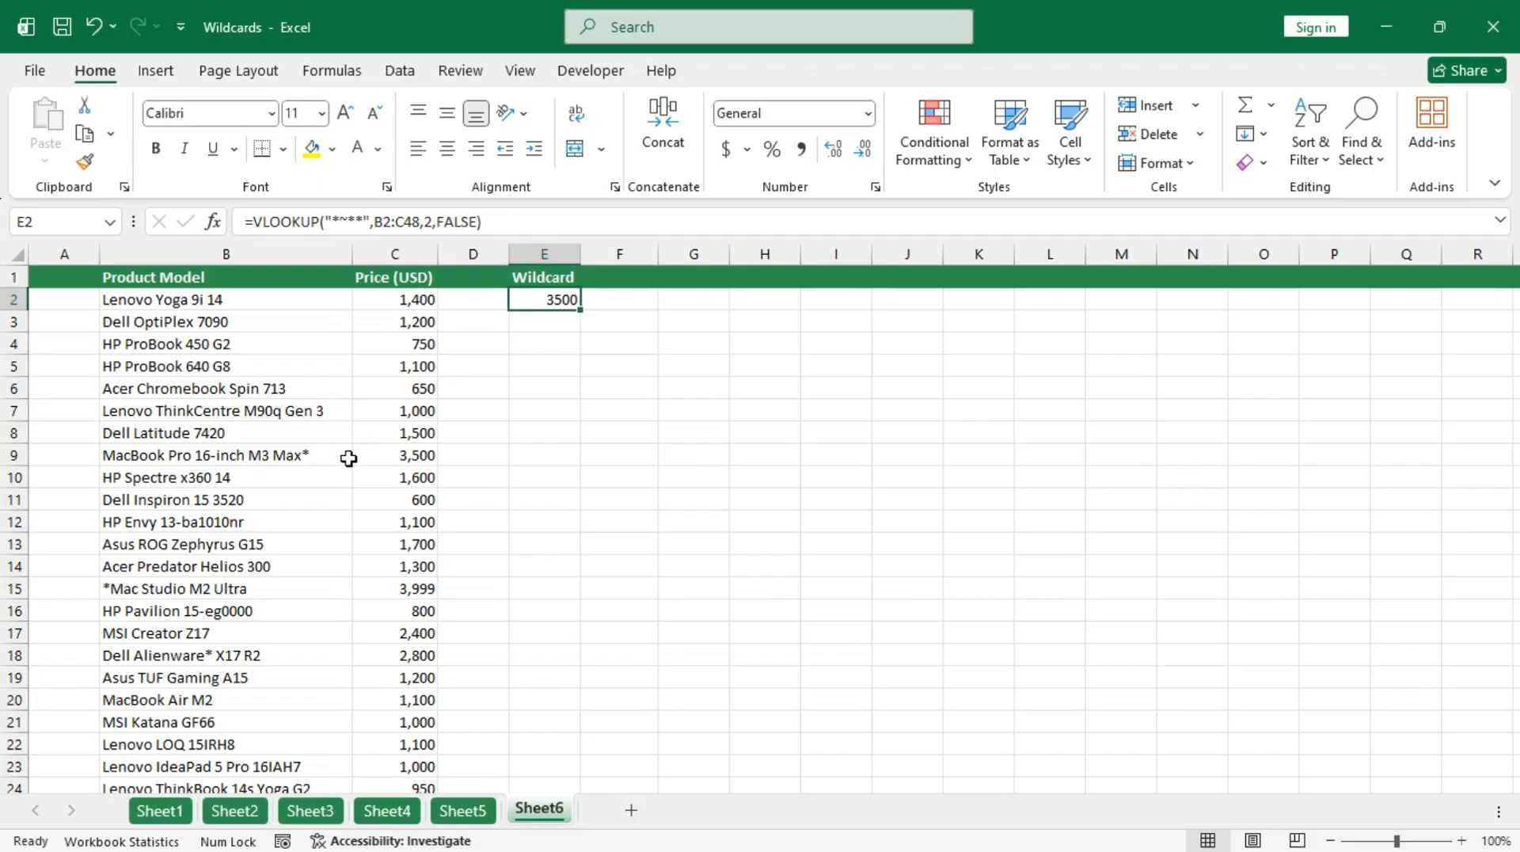
pyautogui.scroll(-7, 233, 598)
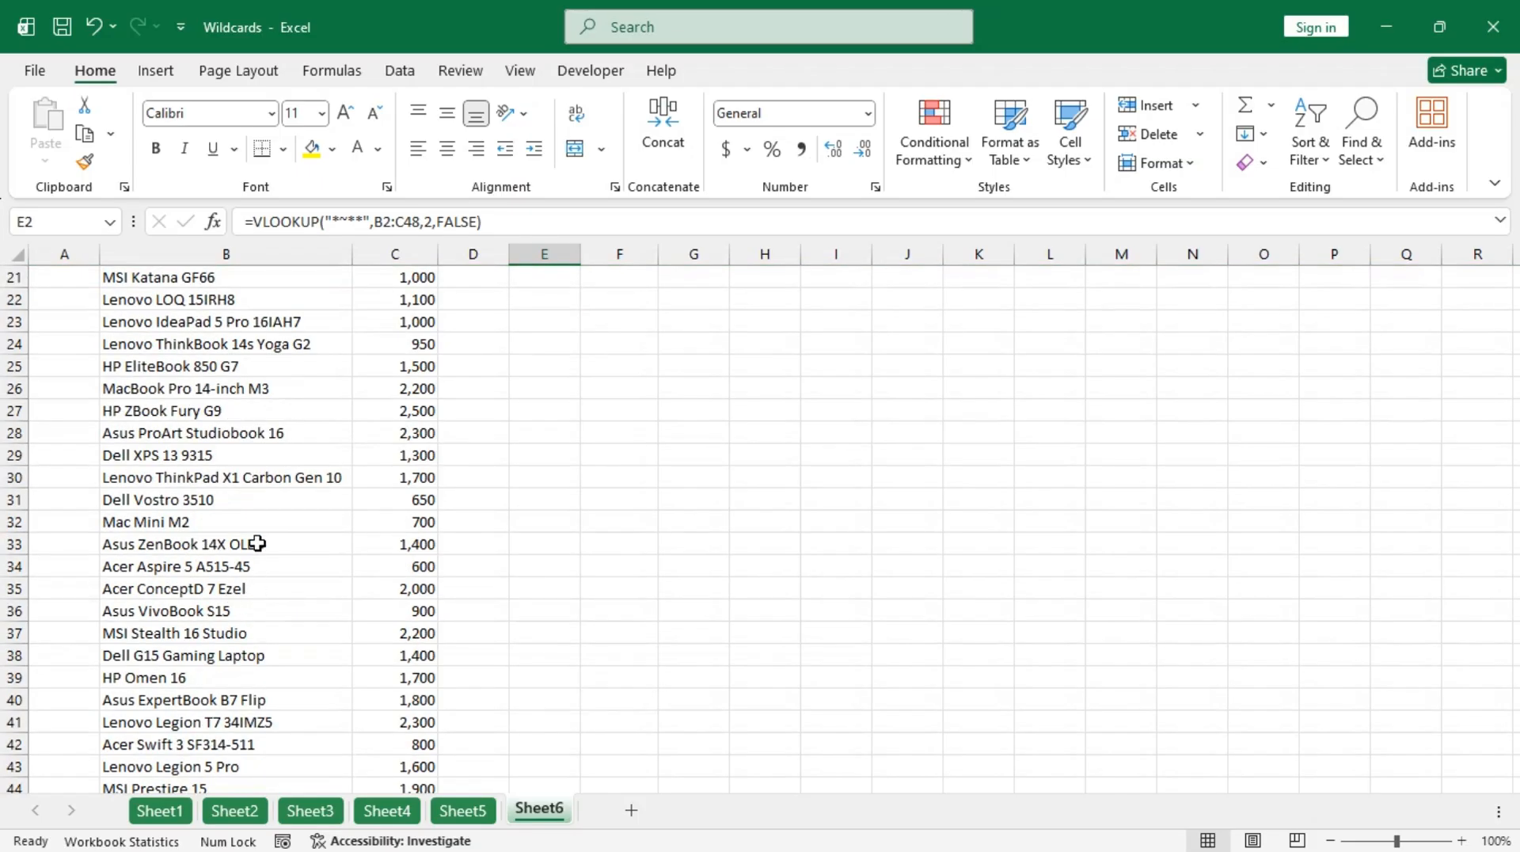
pyautogui.scroll(7, 238, 431)
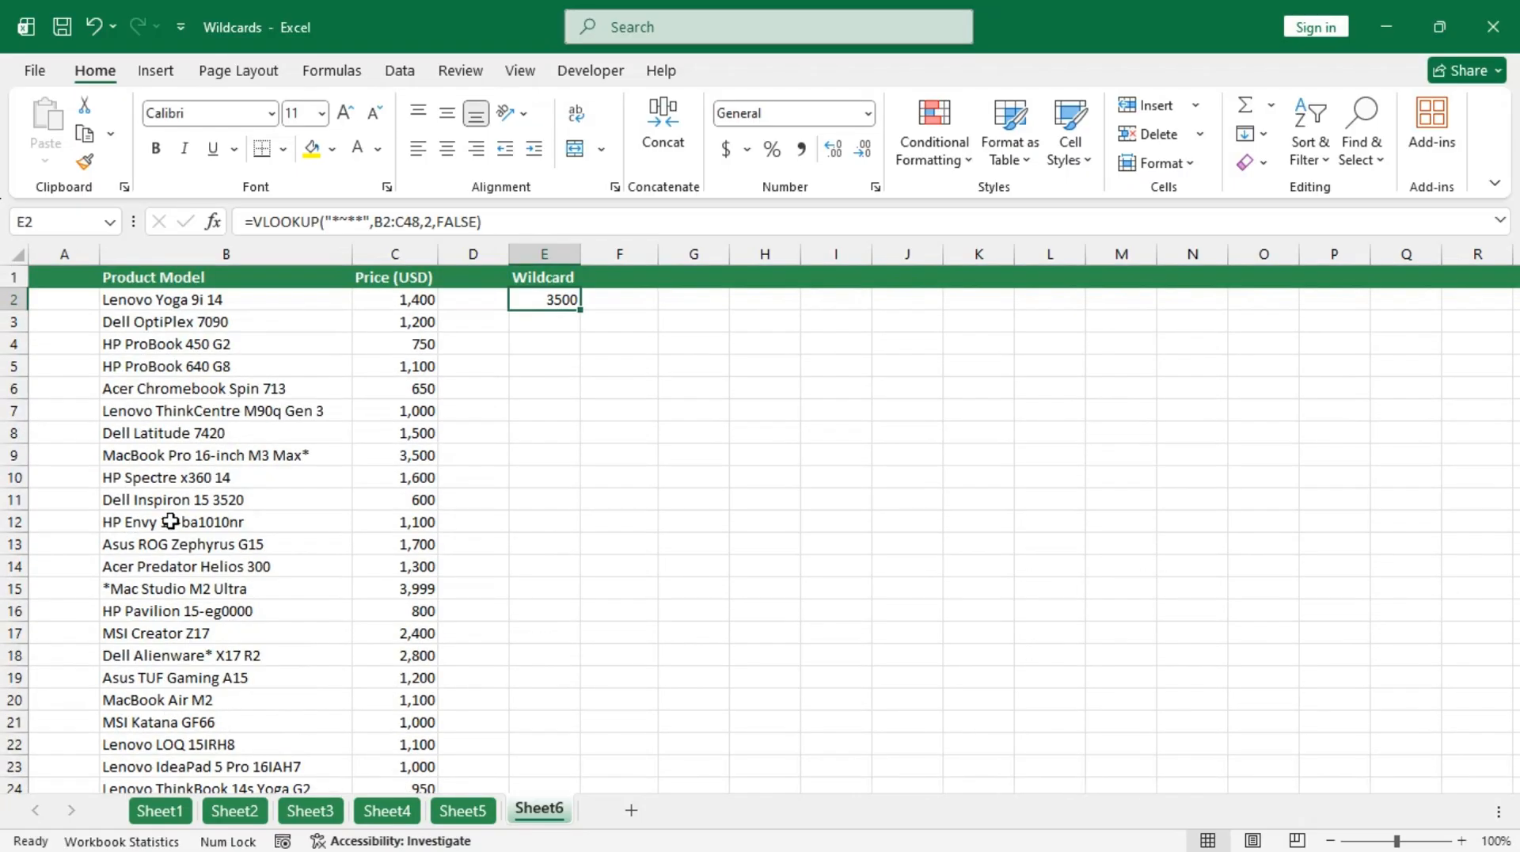
pyautogui.click(283, 455)
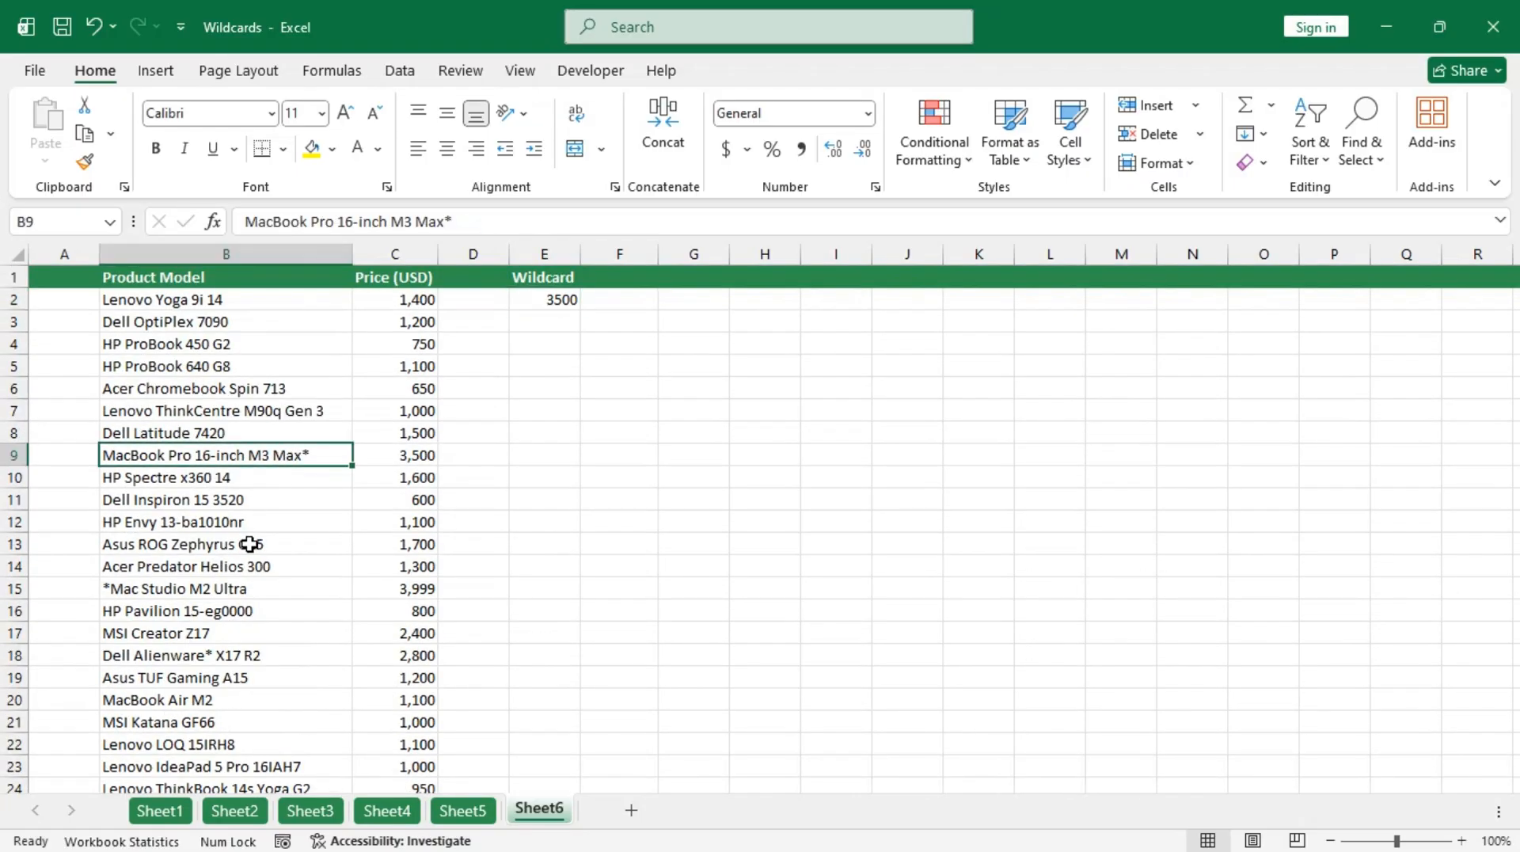
pyautogui.click(234, 589)
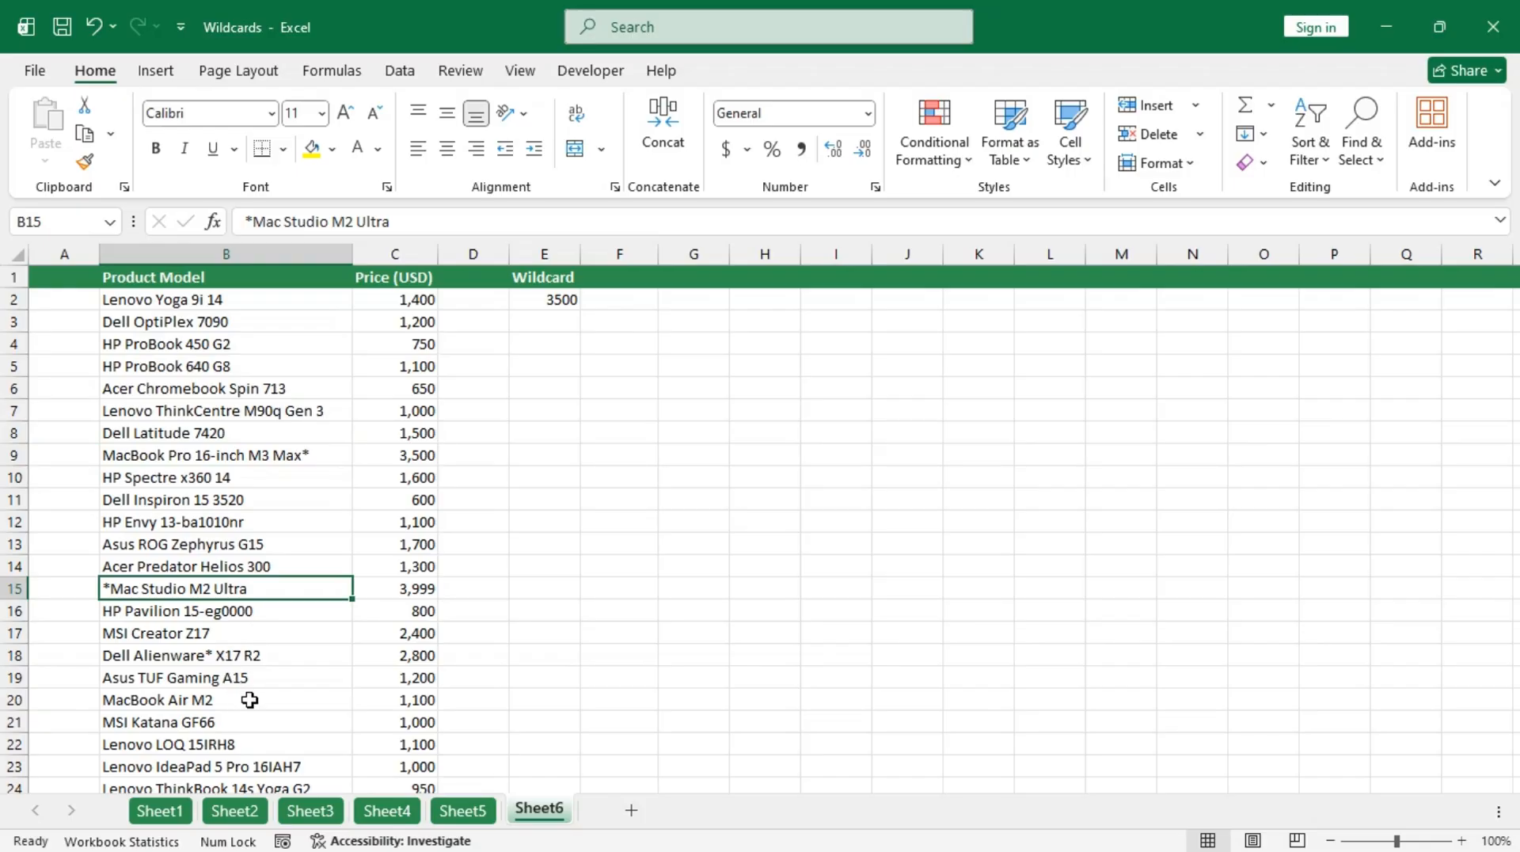
pyautogui.click(247, 662)
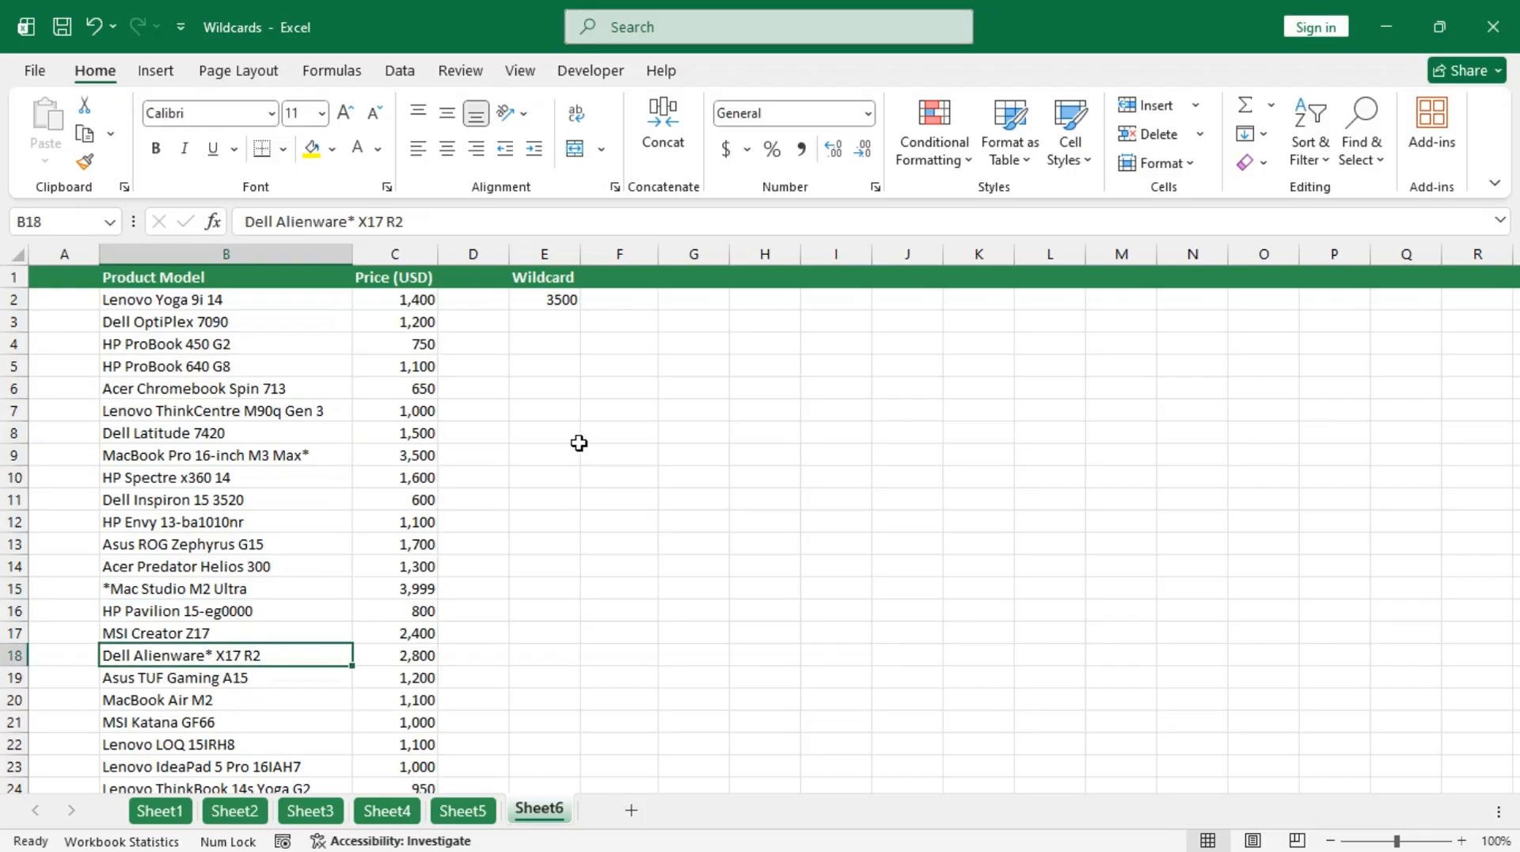
pyautogui.click(536, 299)
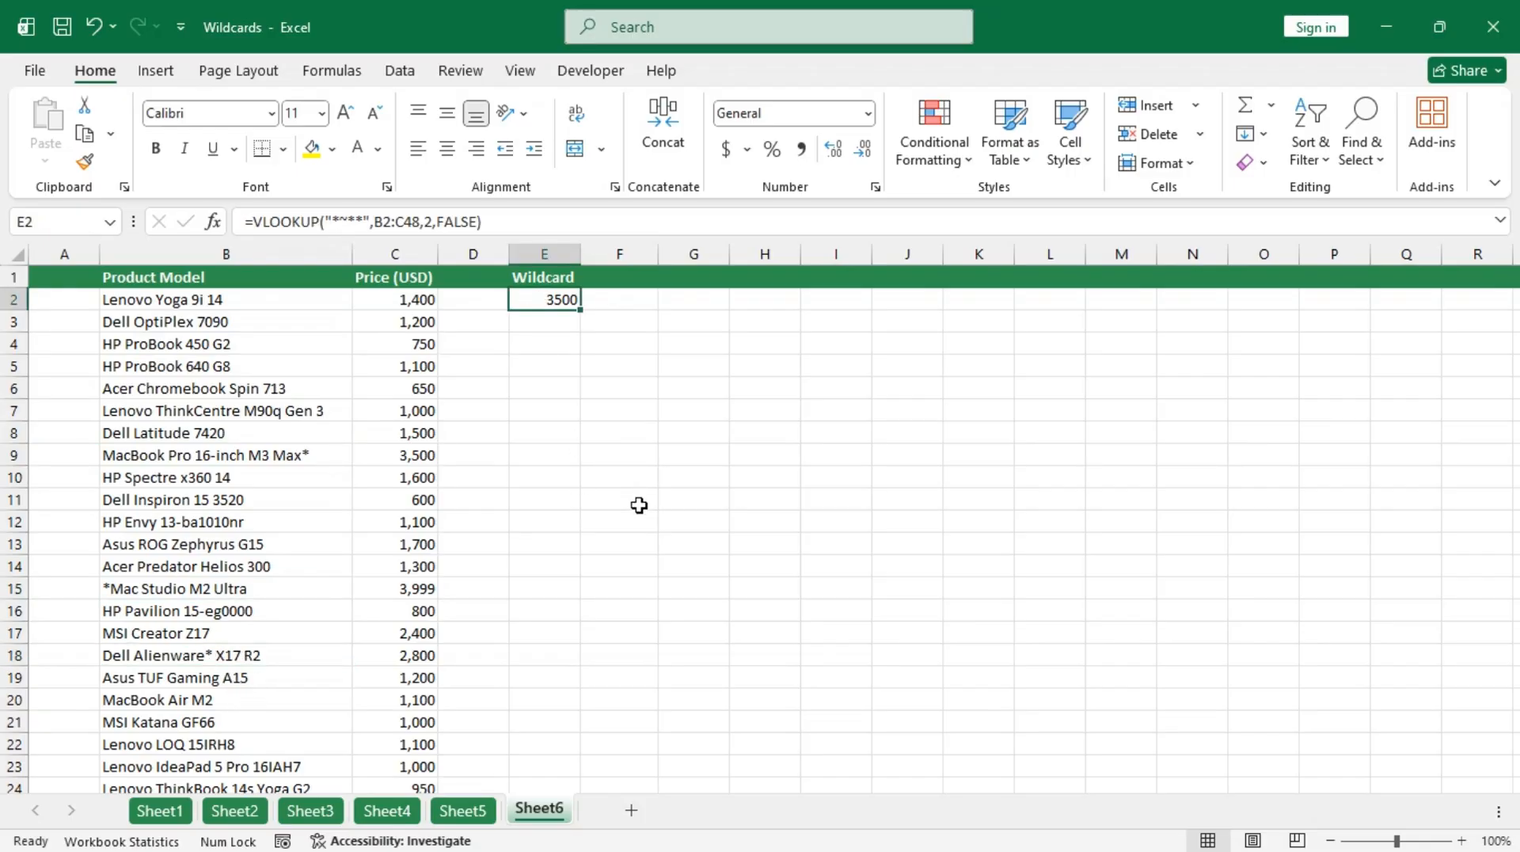
# Step: Replace the formula in E2 with a new COUNTIF that uses B2:B48 as its range
pyautogui.write('=')
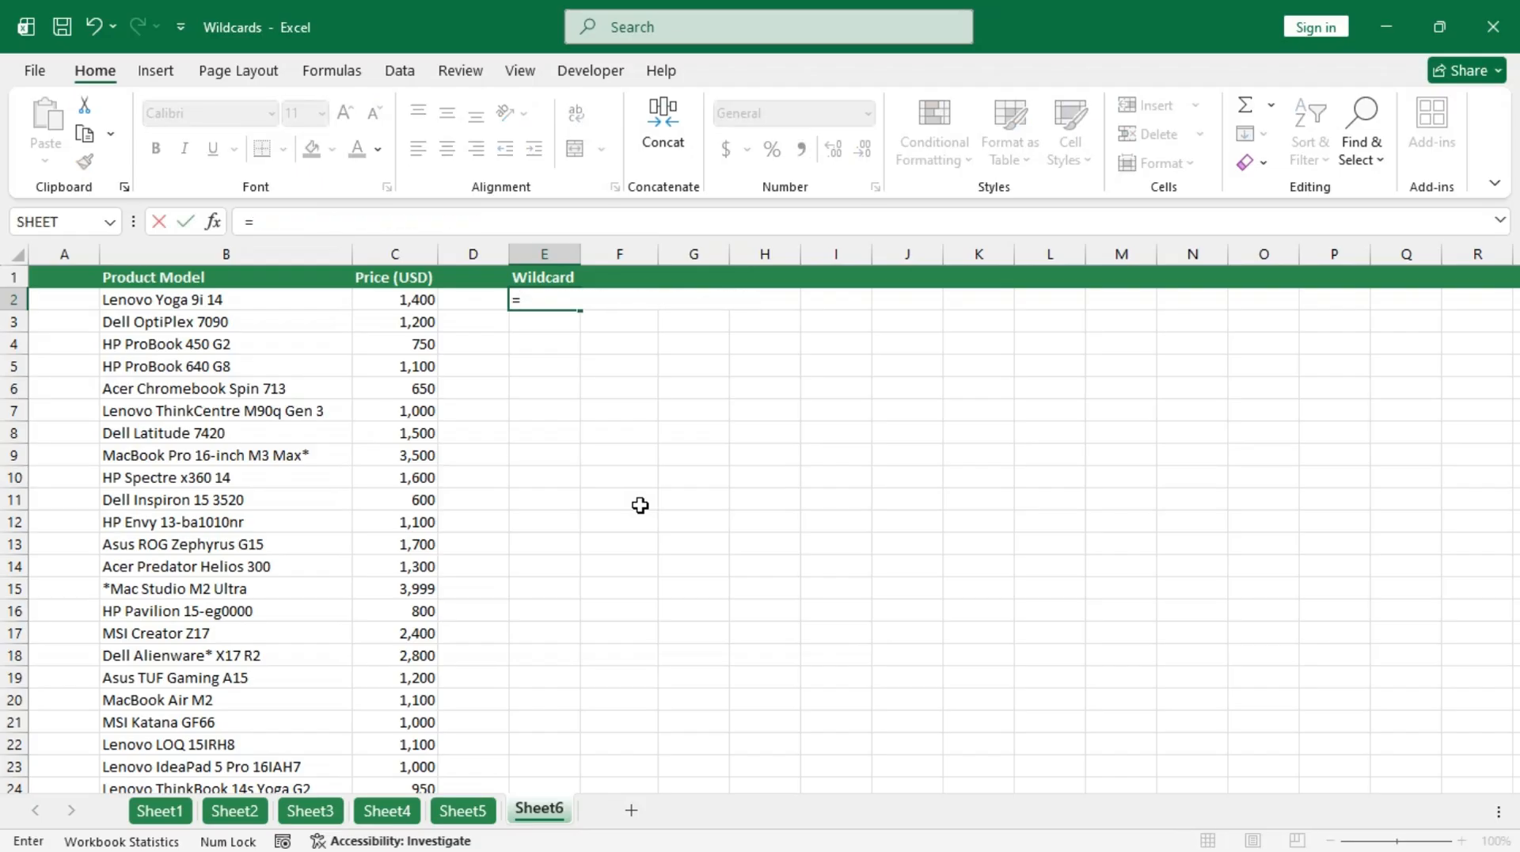
pyautogui.write('count')
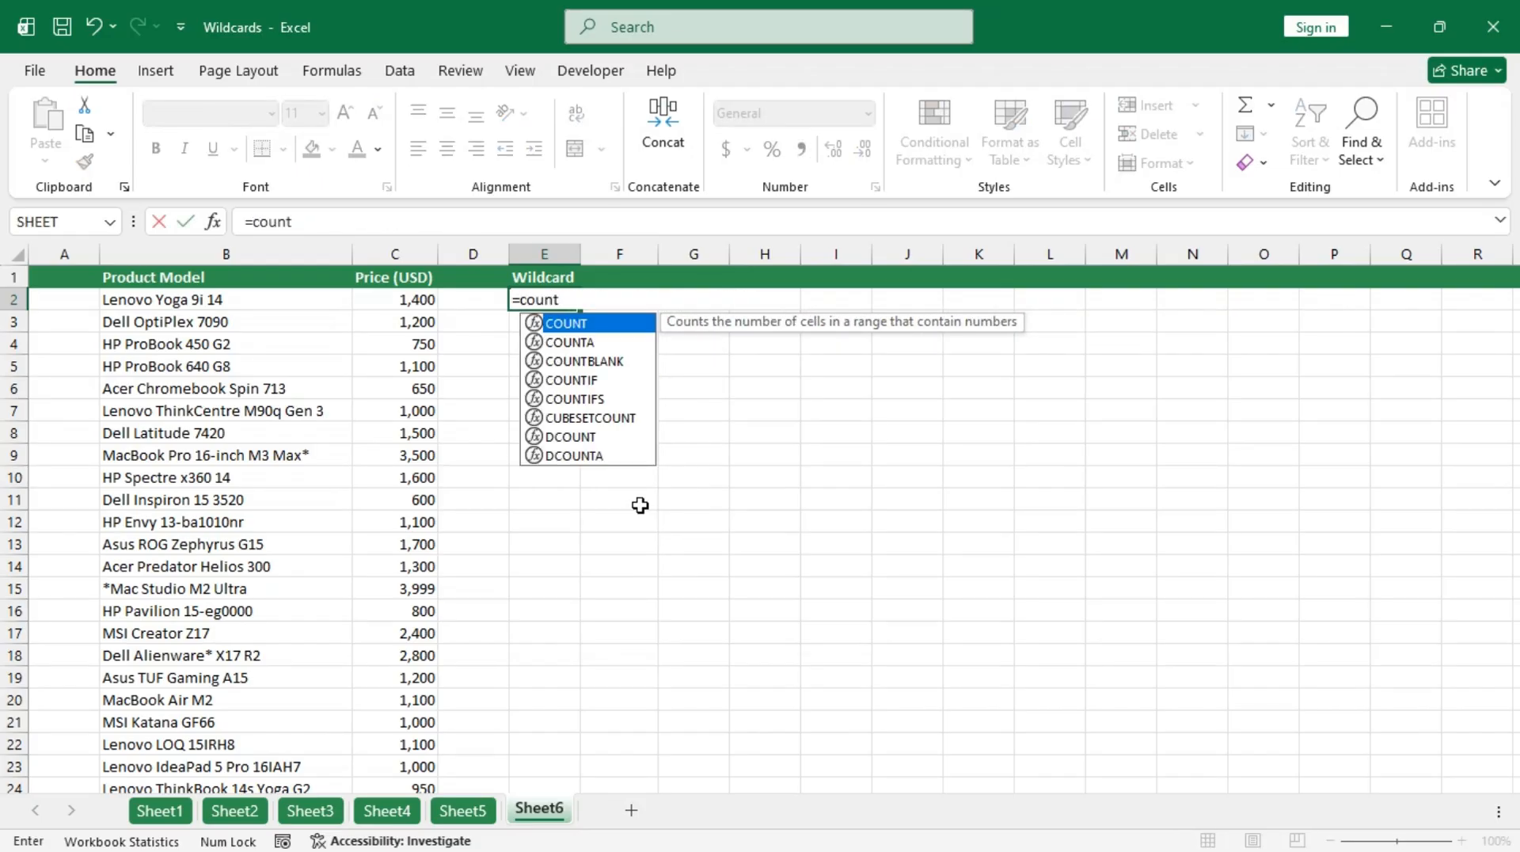
pyautogui.write('if')
pyautogui.press('Tab')
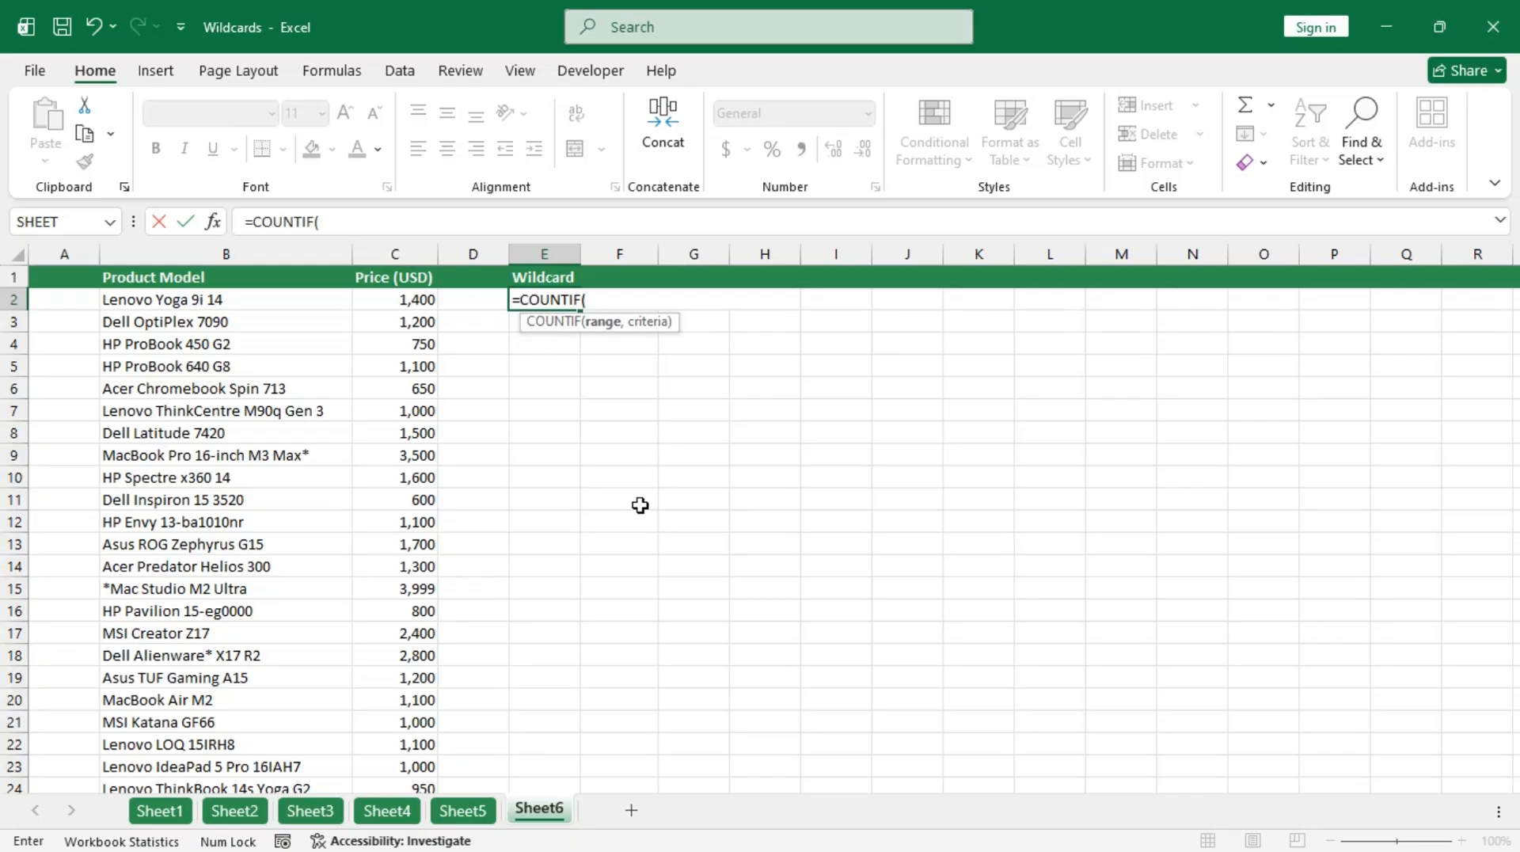
pyautogui.click(244, 299)
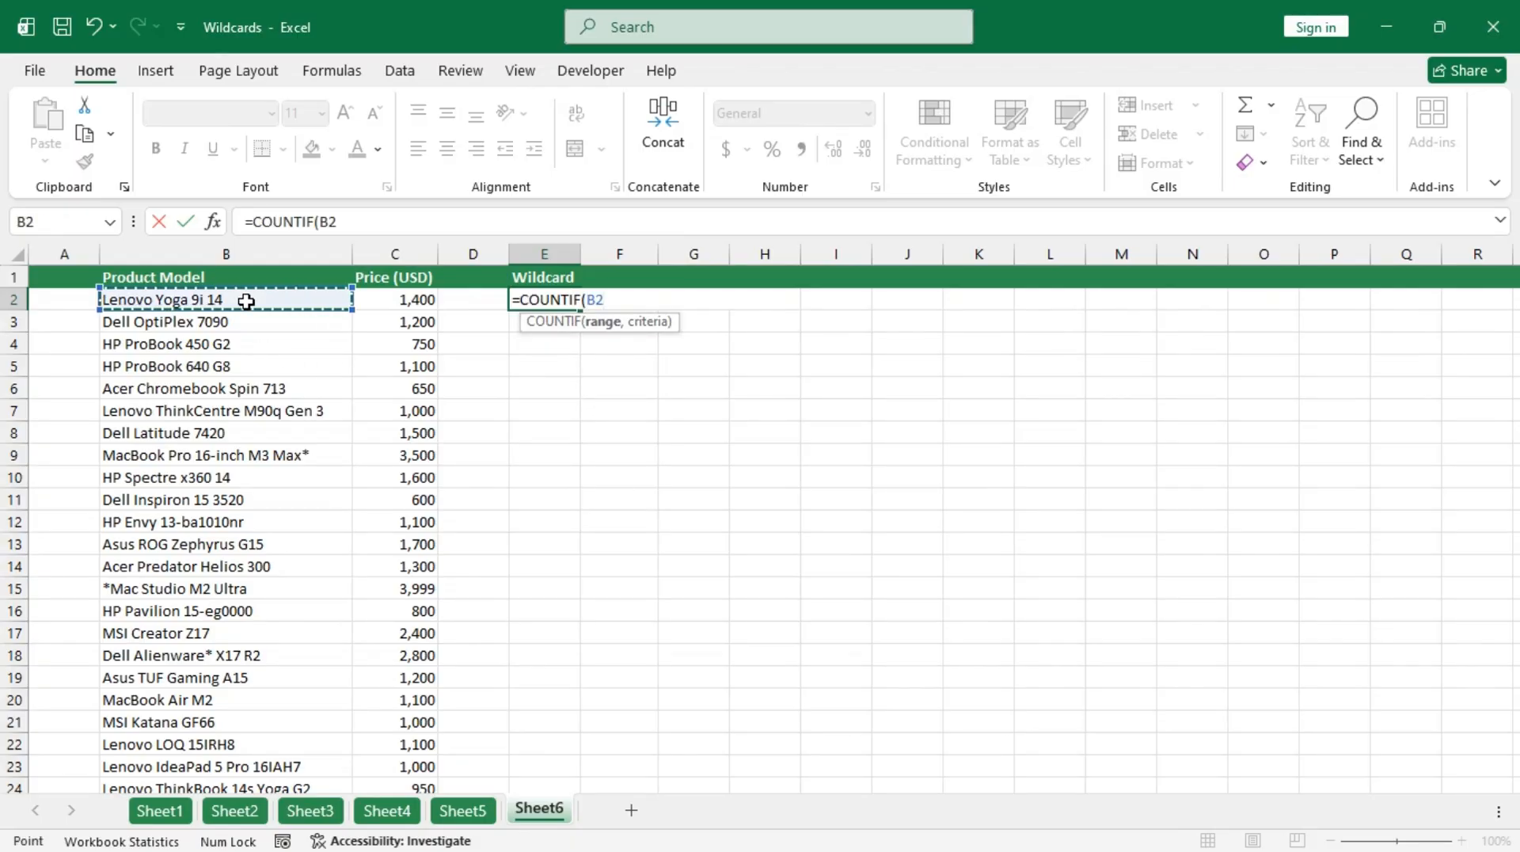
pyautogui.hotkey('ctrl', 'shift', 'Down')
pyautogui.write(',')
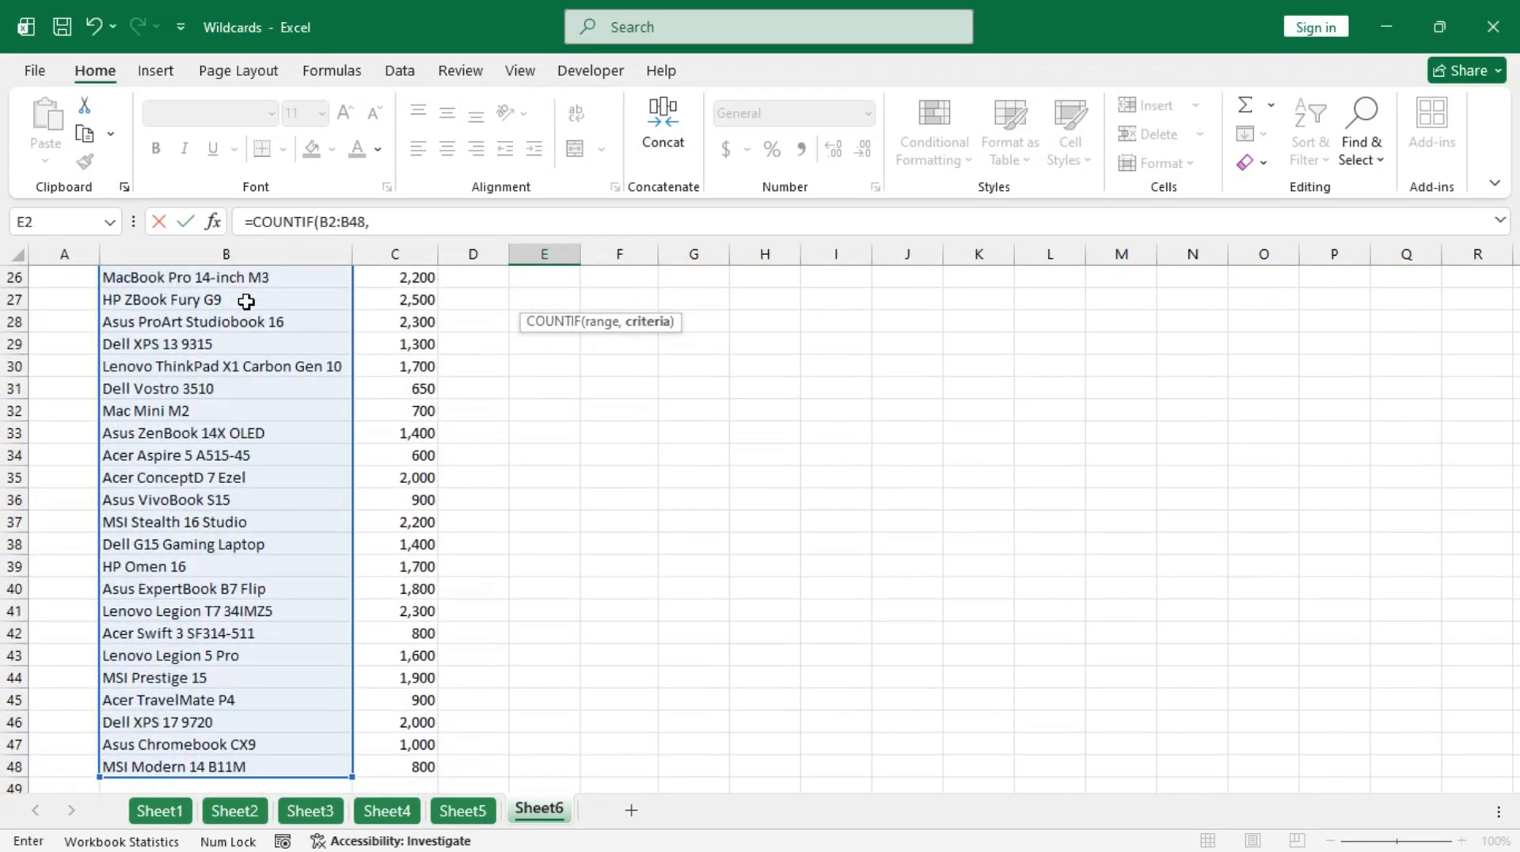
pyautogui.scroll(8, 246, 301)
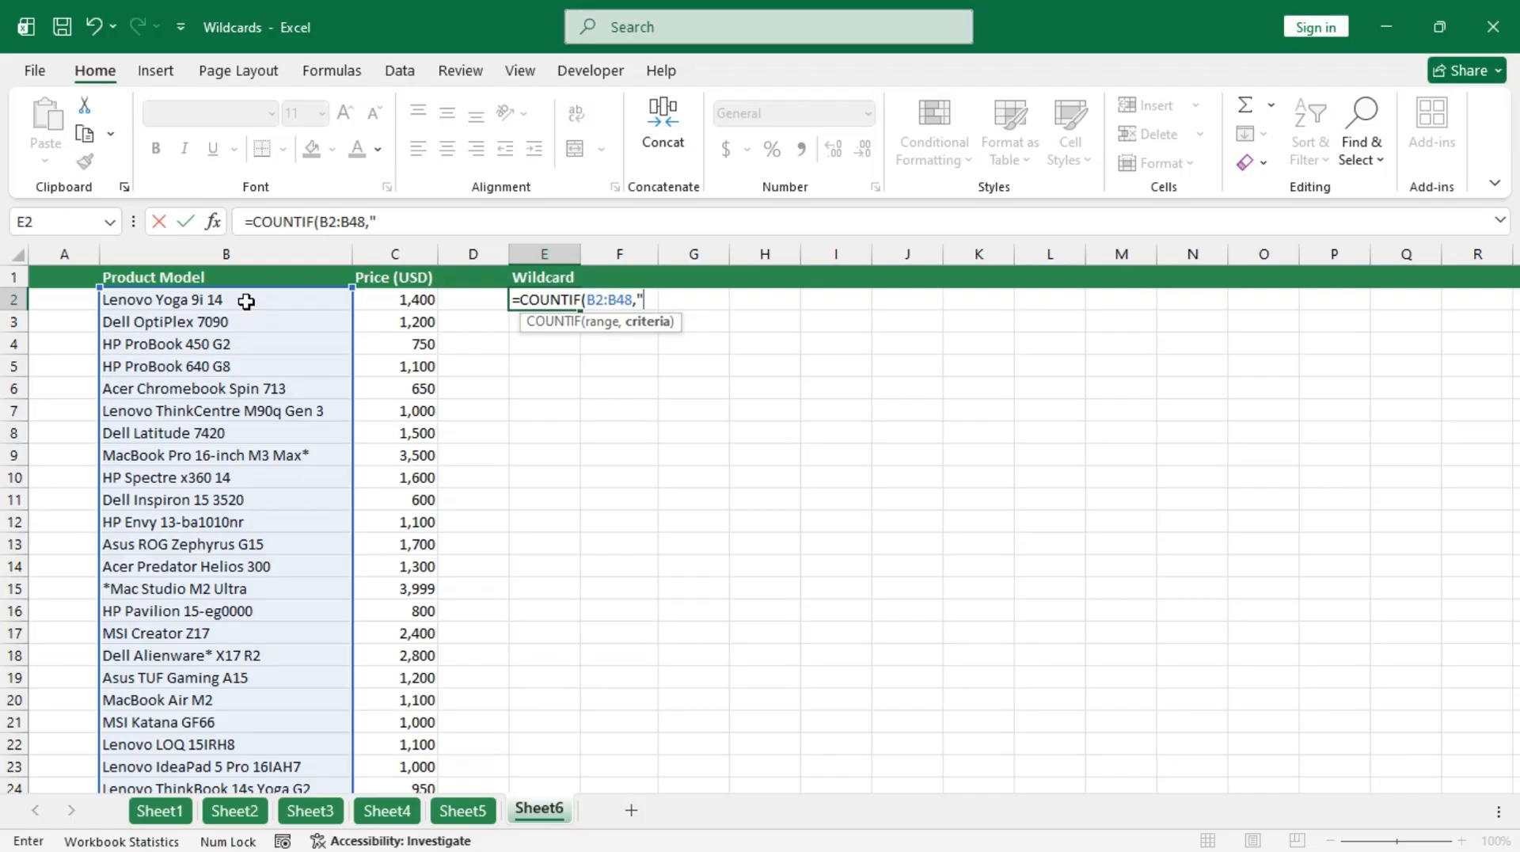
# Step: Set the COUNTIF criteria to "?*~**?" and enter the formula in E2
pyautogui.write('?*~')
pyautogui.write('**?")')
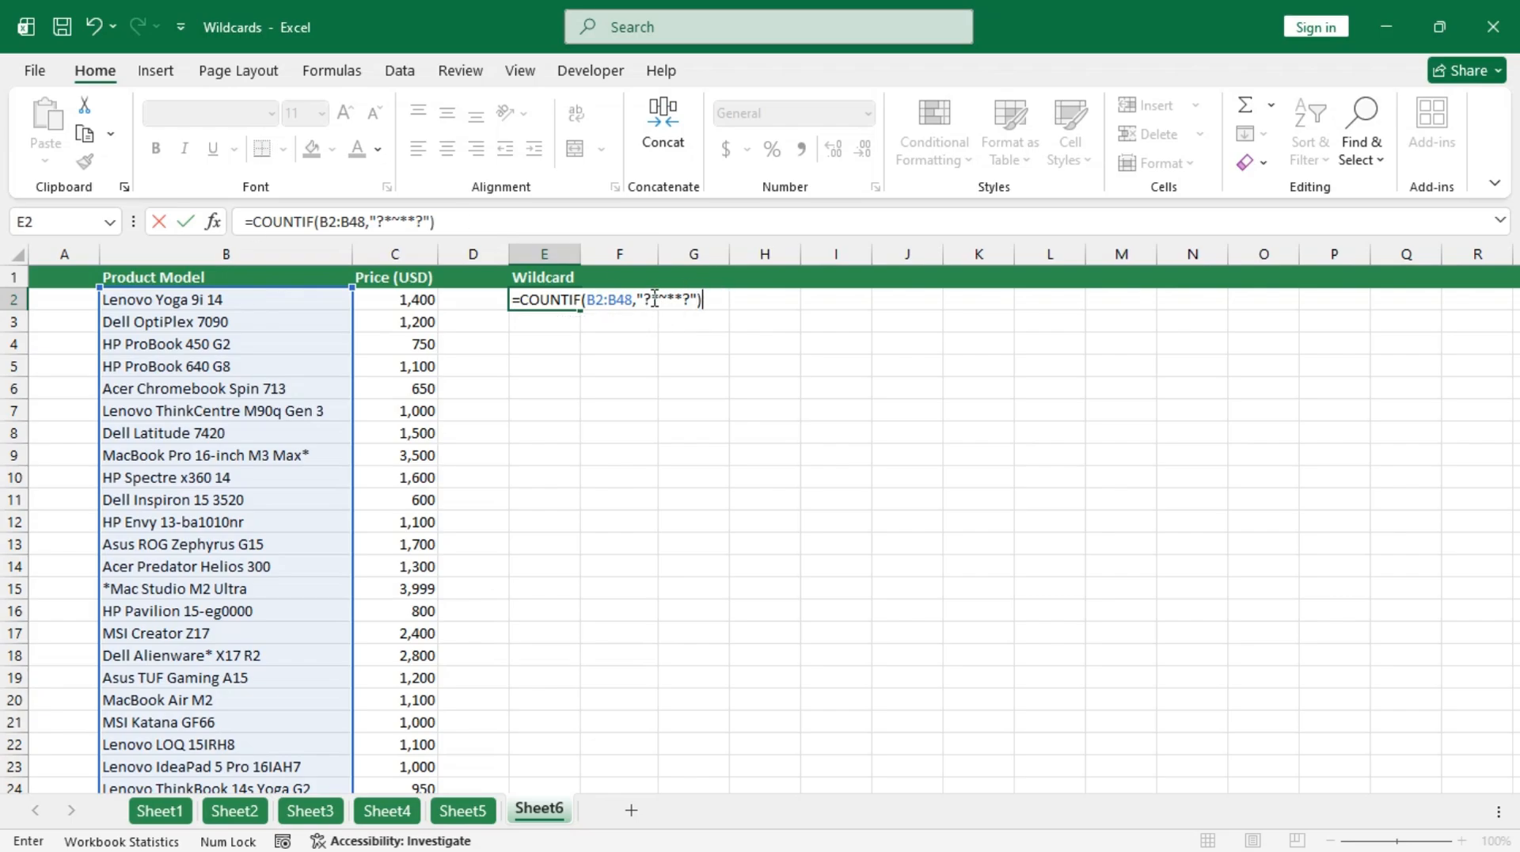
pyautogui.moveTo(655, 298); pyautogui.dragTo(677, 298)
pyautogui.click(645, 301)
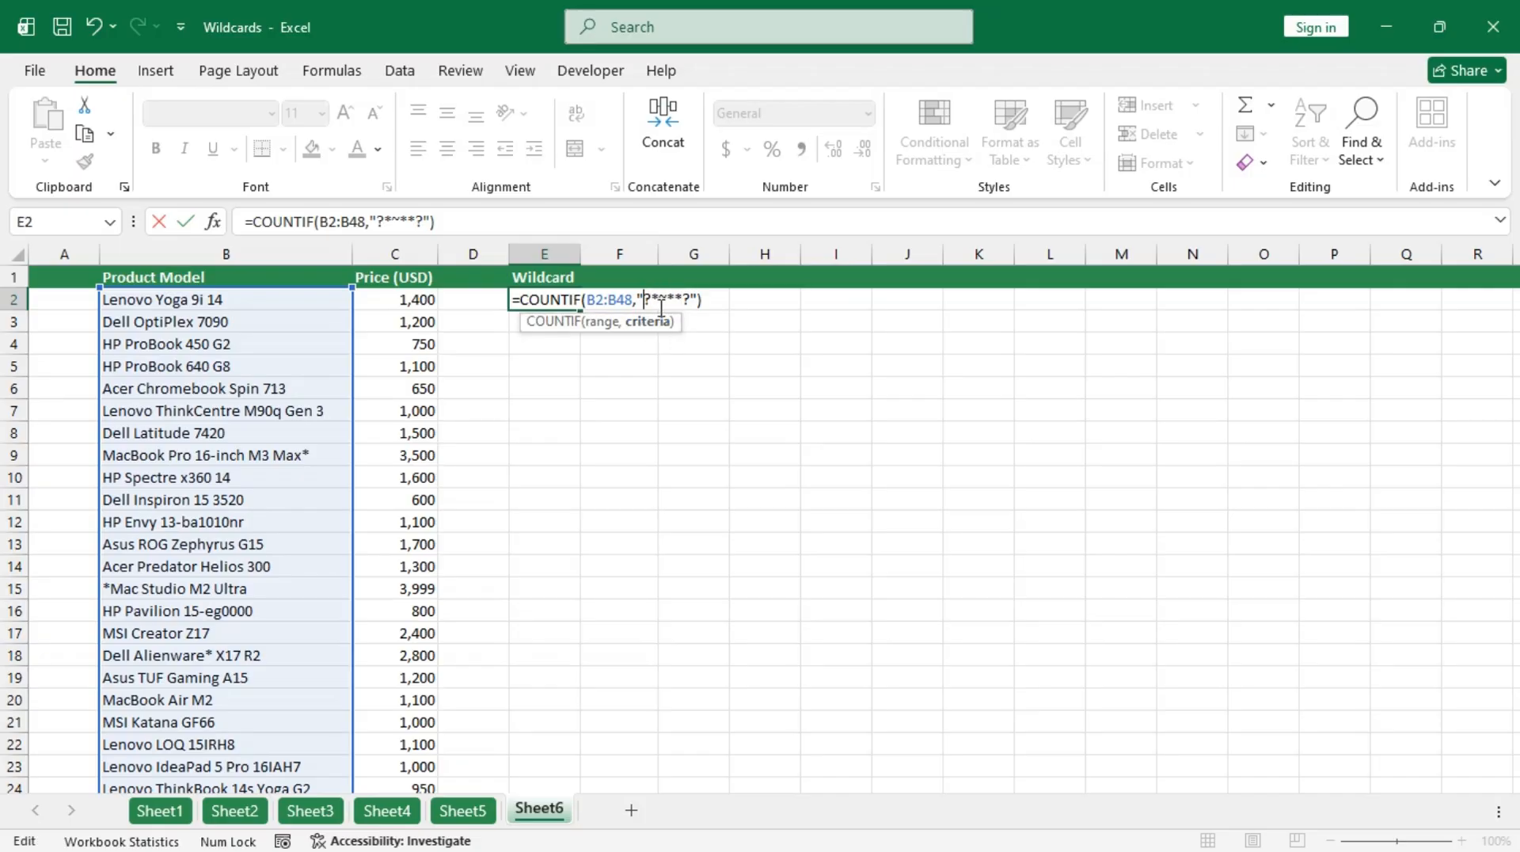
pyautogui.click(686, 300)
pyautogui.hotkey('ctrl', 'Return')
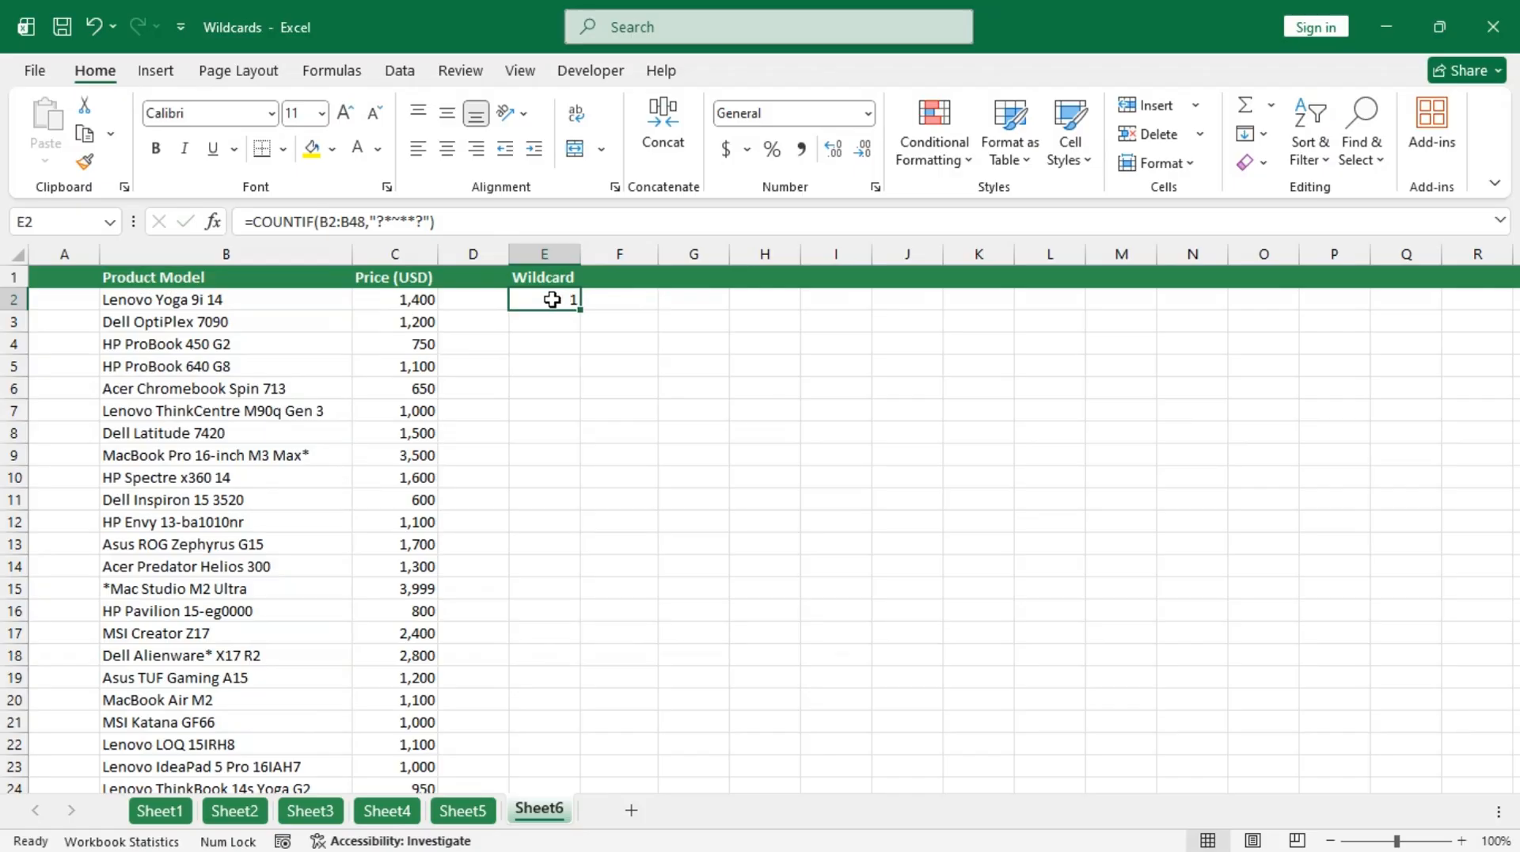
# Step: Reorder the COUNTIF criteria in E2 to "*?~*?*" and enter the formula
pyautogui.doubleClick(552, 299)
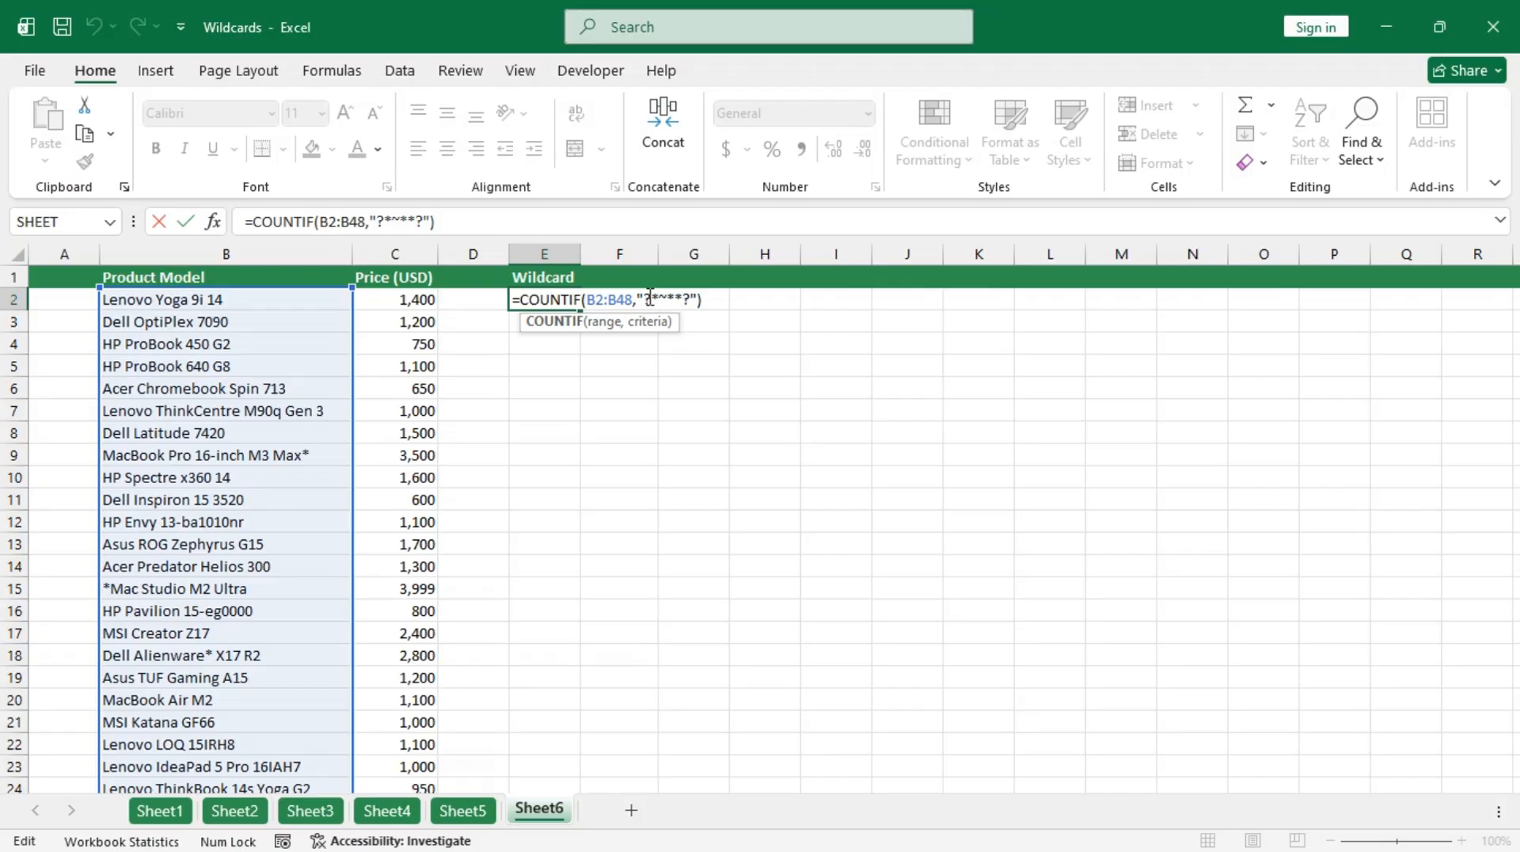
pyautogui.click(652, 298)
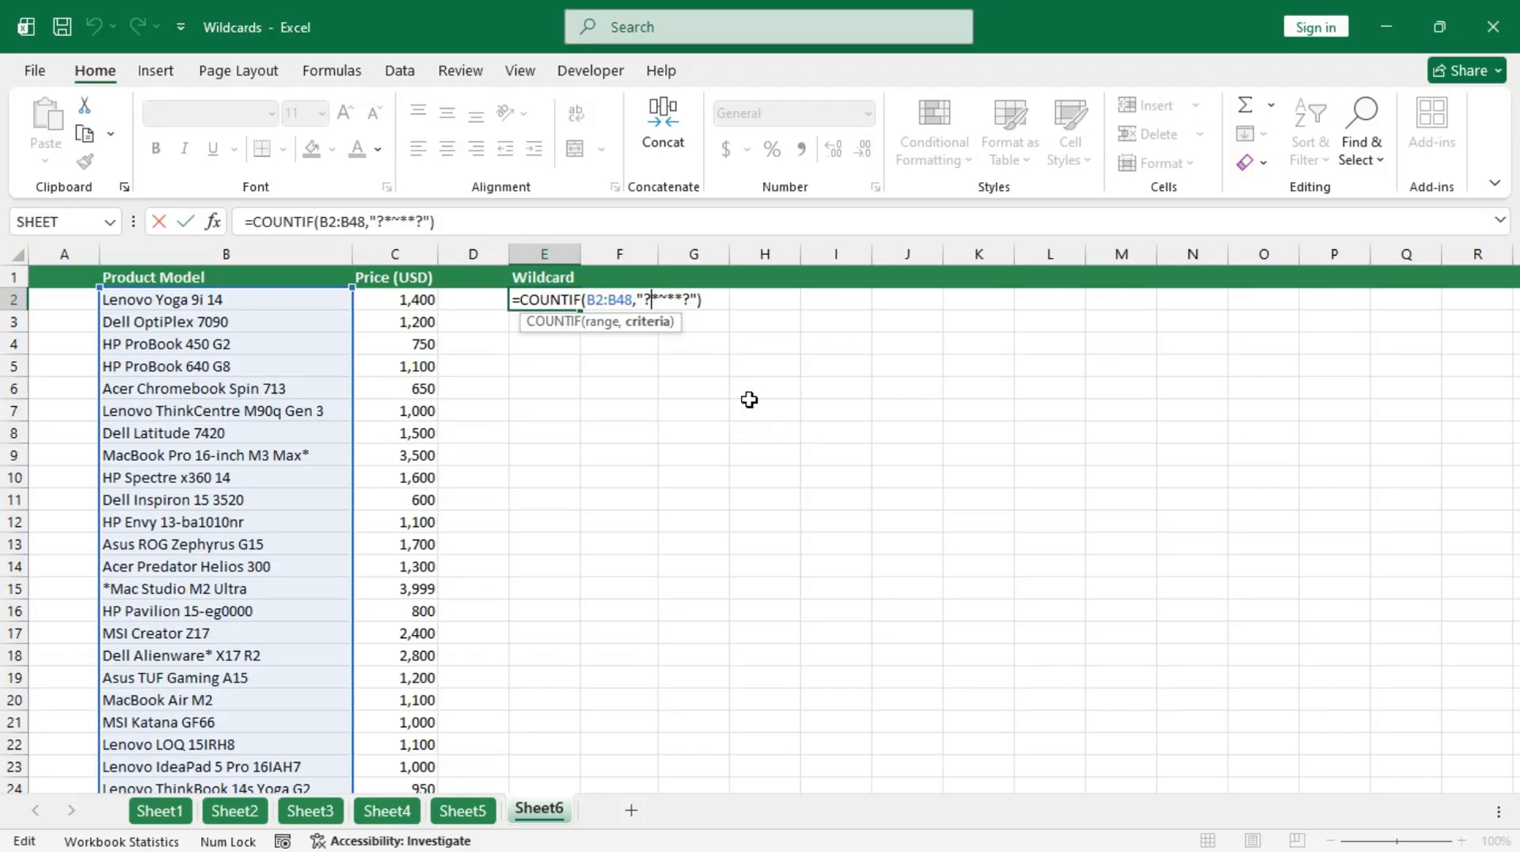
pyautogui.press('BackSpace')
pyautogui.press('Left')
pyautogui.write('**')
pyautogui.press('BackSpace')
pyautogui.press('Return')
pyautogui.press('Up')
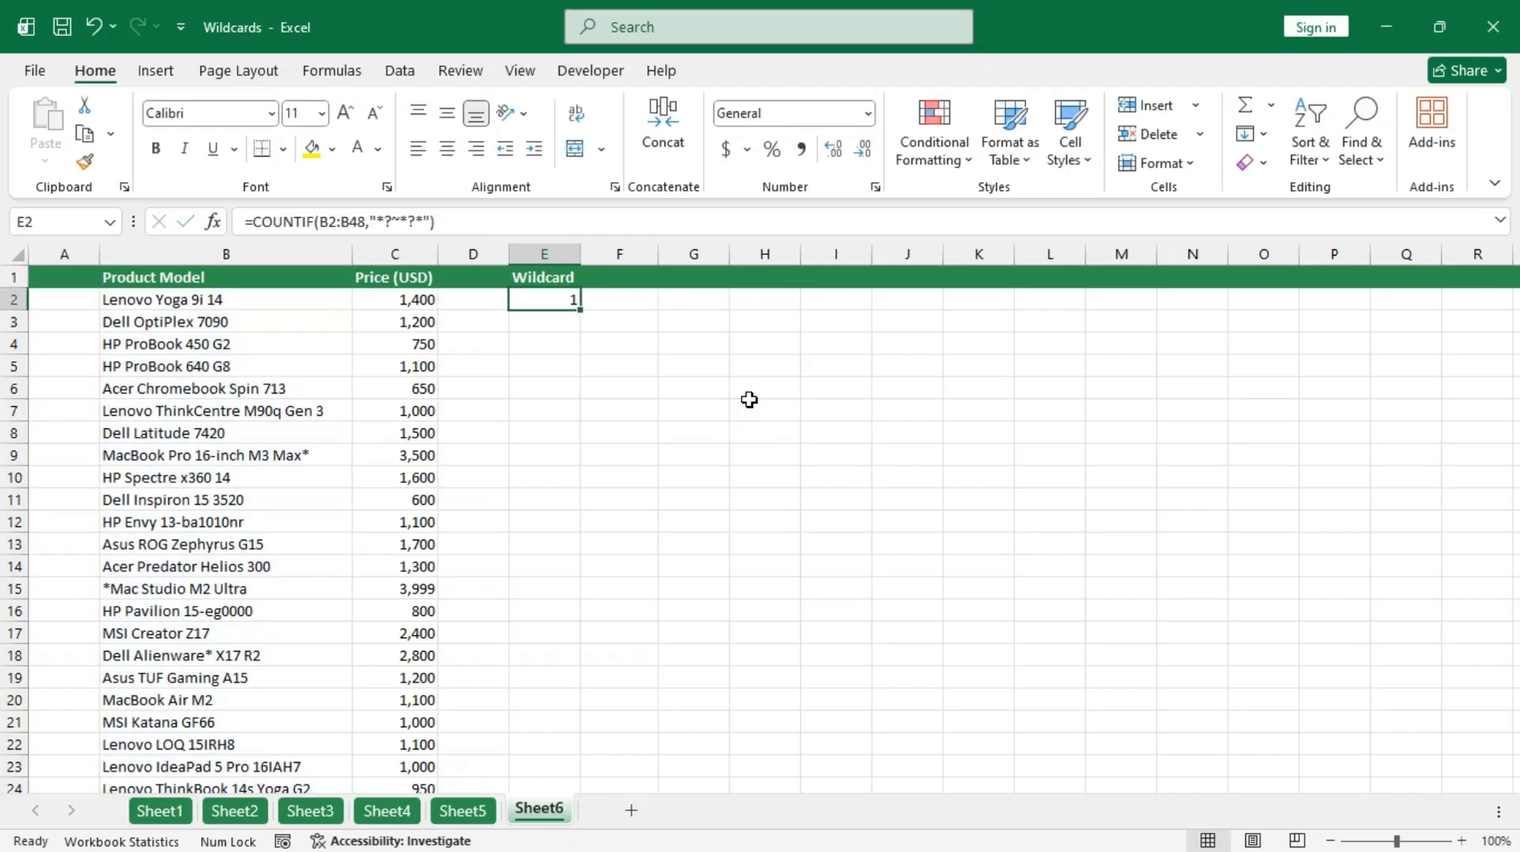
# Step: Remove both question marks from the COUNTIF criteria in E2, making it "*~**", and enter the formula
pyautogui.doubleClick(551, 298)
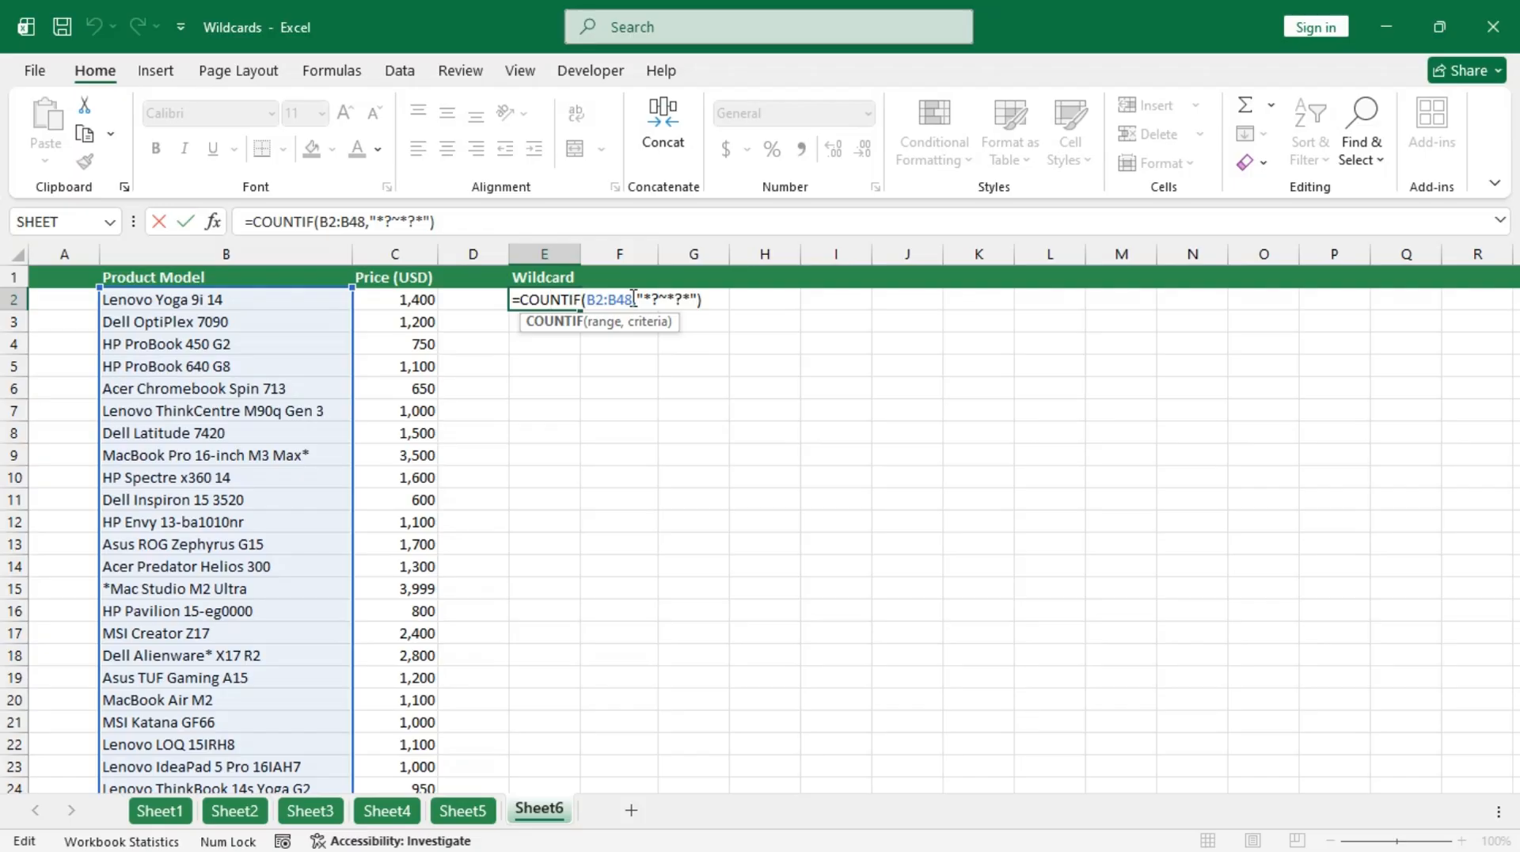
pyautogui.click(659, 299)
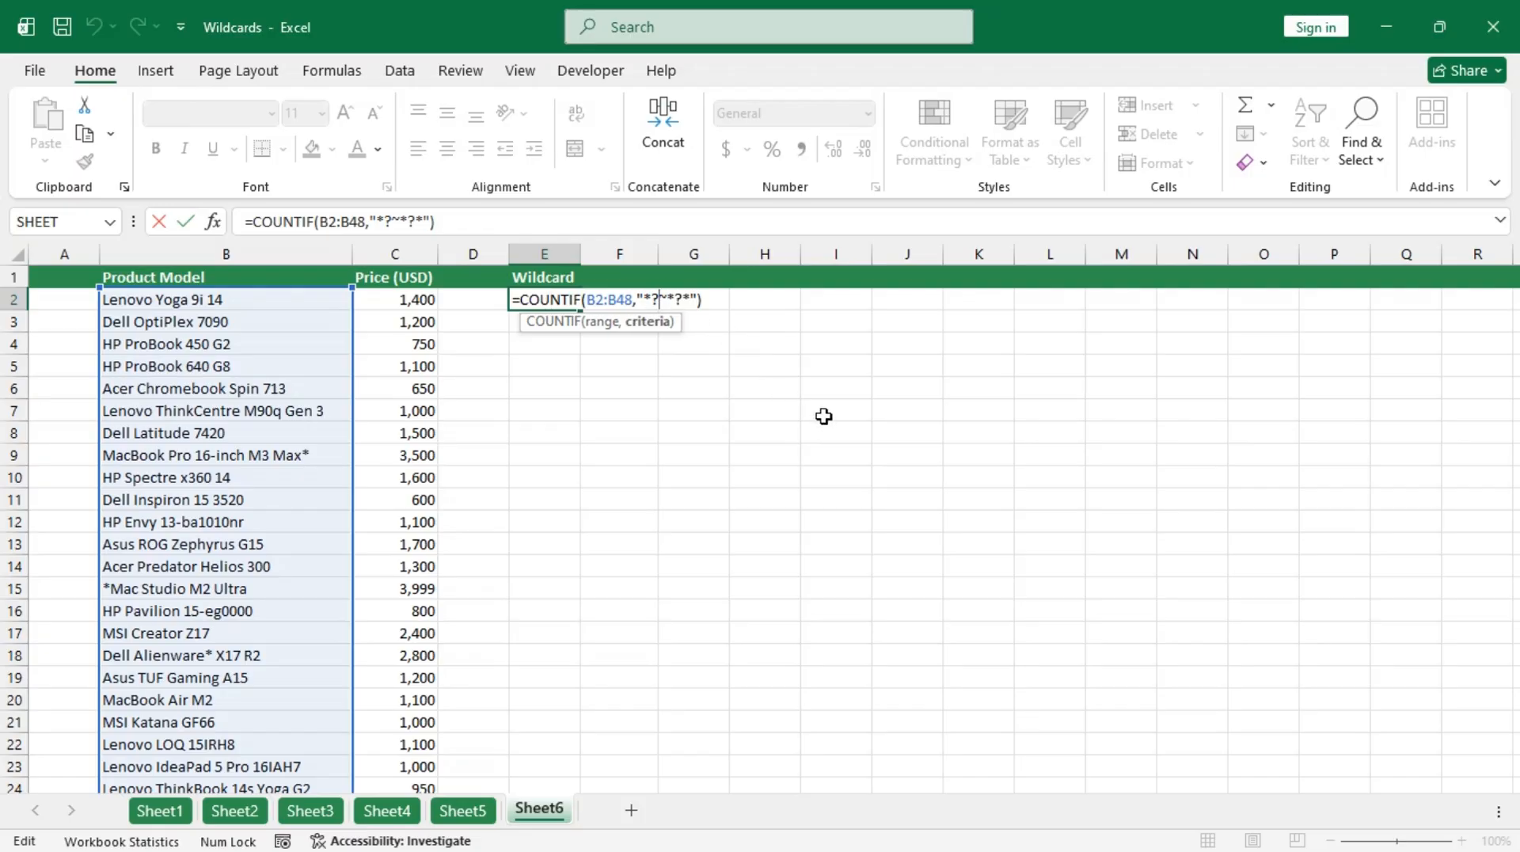
pyautogui.press('BackSpace')
pyautogui.press('Right')
pyautogui.press('Right')
pyautogui.press('Right')
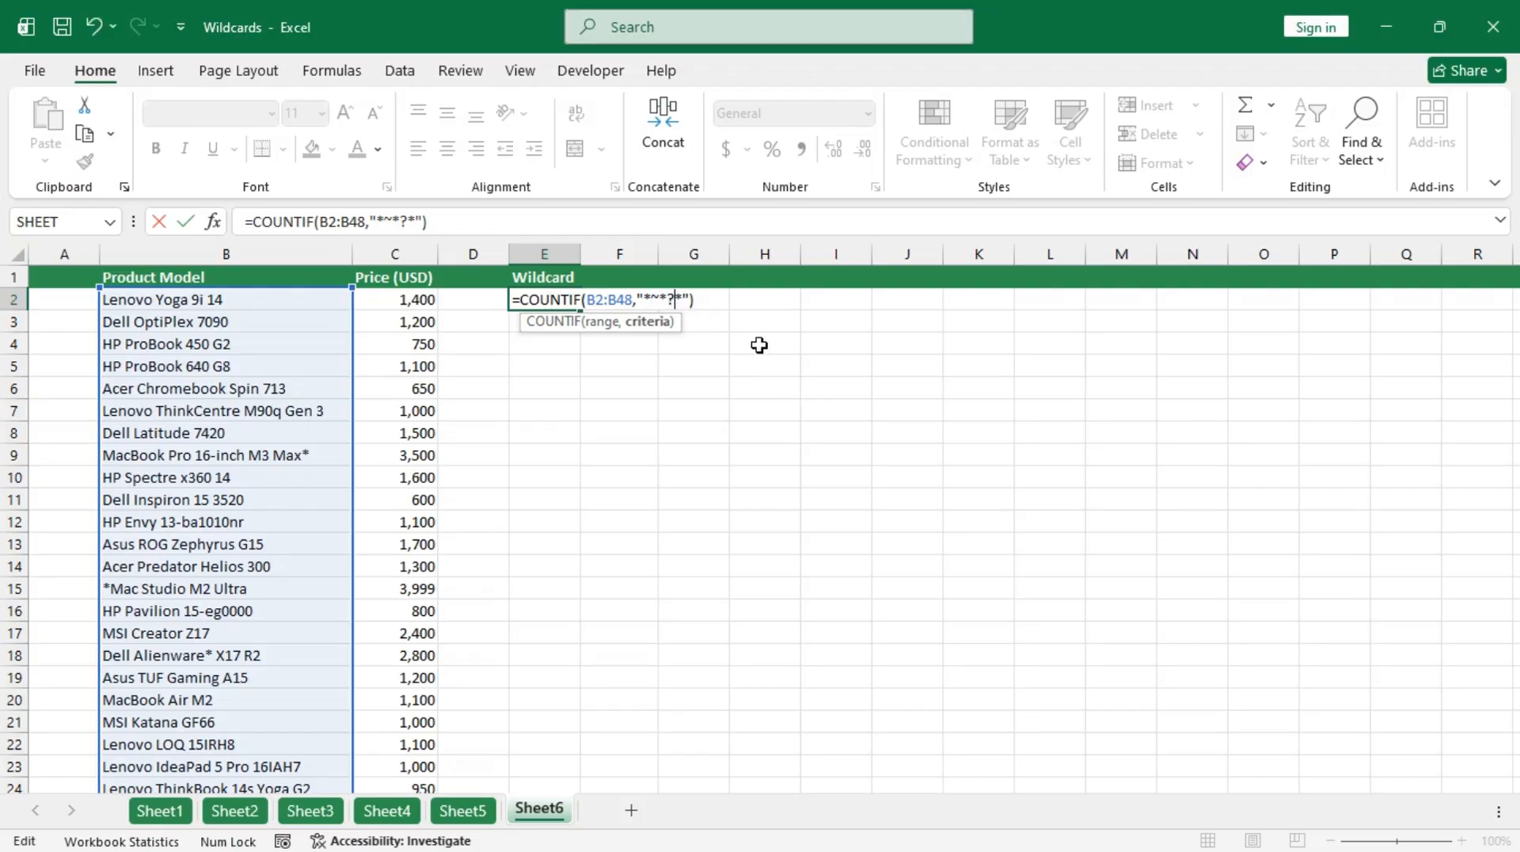
pyautogui.press('BackSpace')
pyautogui.hotkey('ctrl', 'Return')
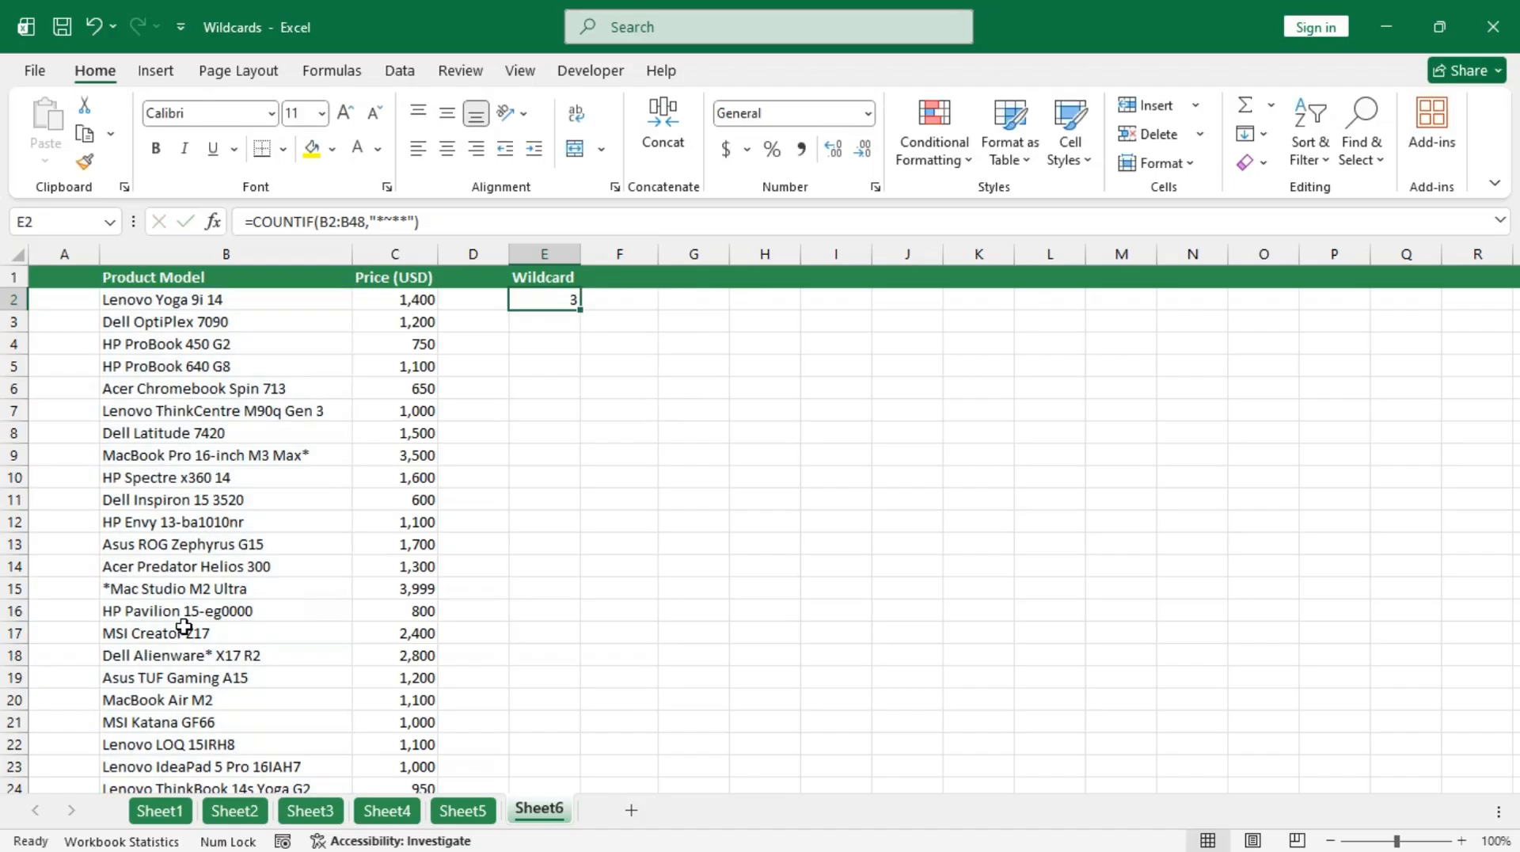
# Step: Check the asterisk-containing product models in B9, B15 and B18 against the COUNTIF result in E2
pyautogui.click(334, 461)
pyautogui.click(235, 595)
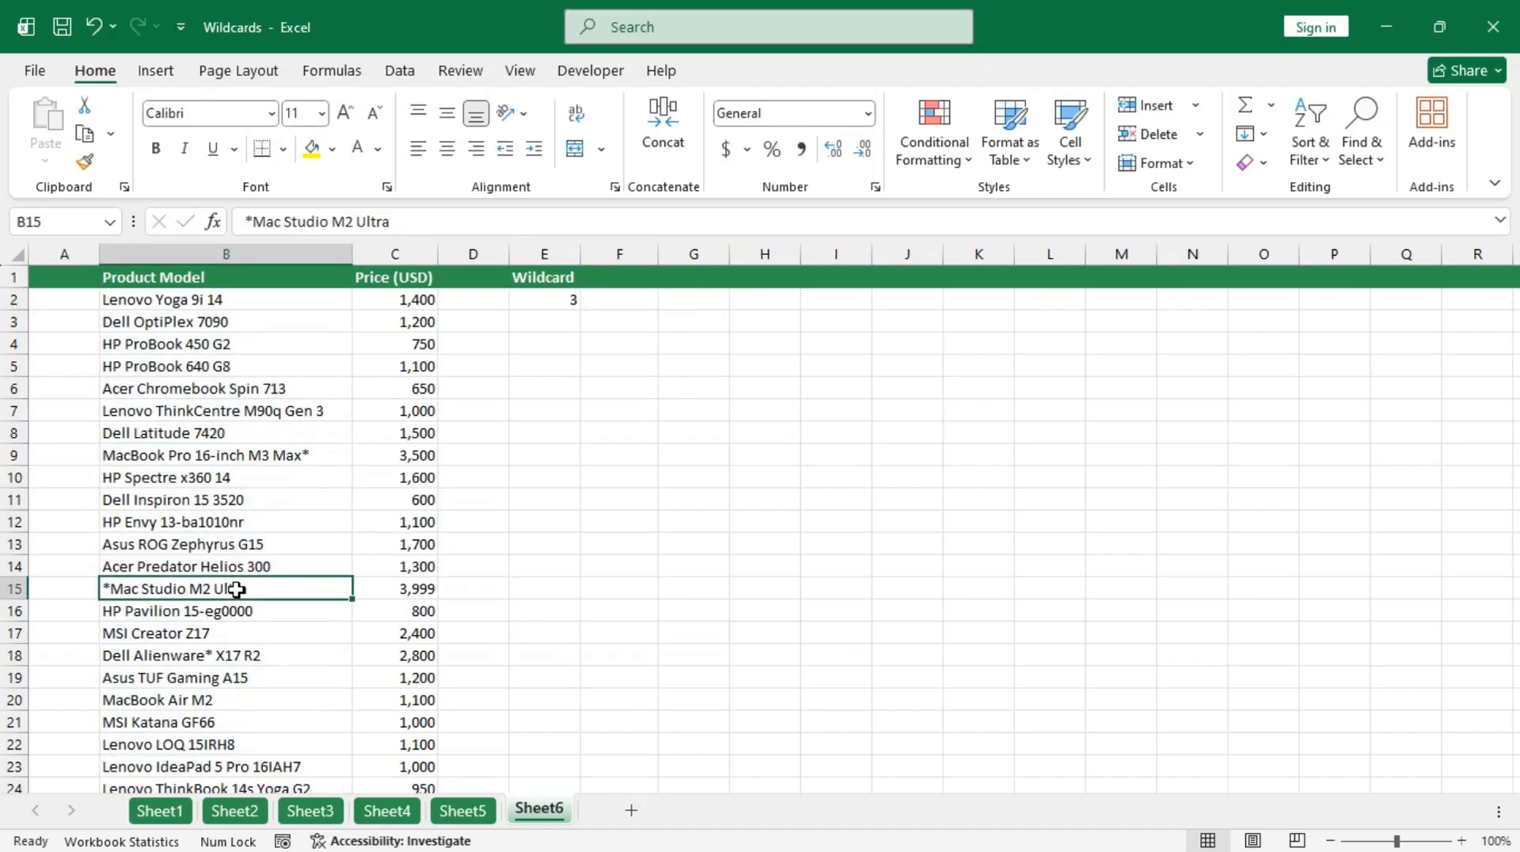
pyautogui.click(219, 655)
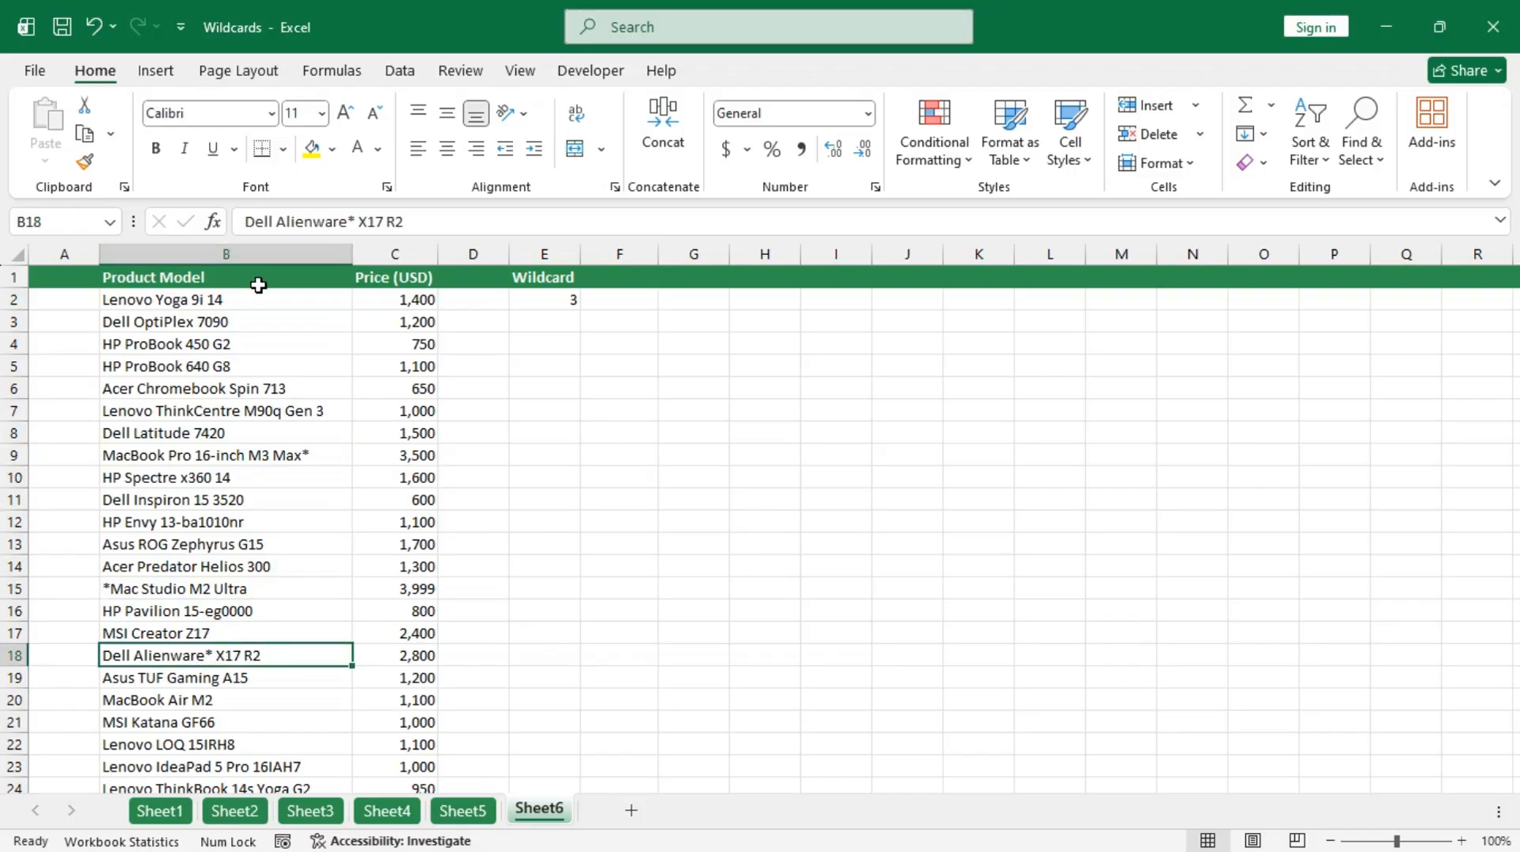
pyautogui.click(548, 305)
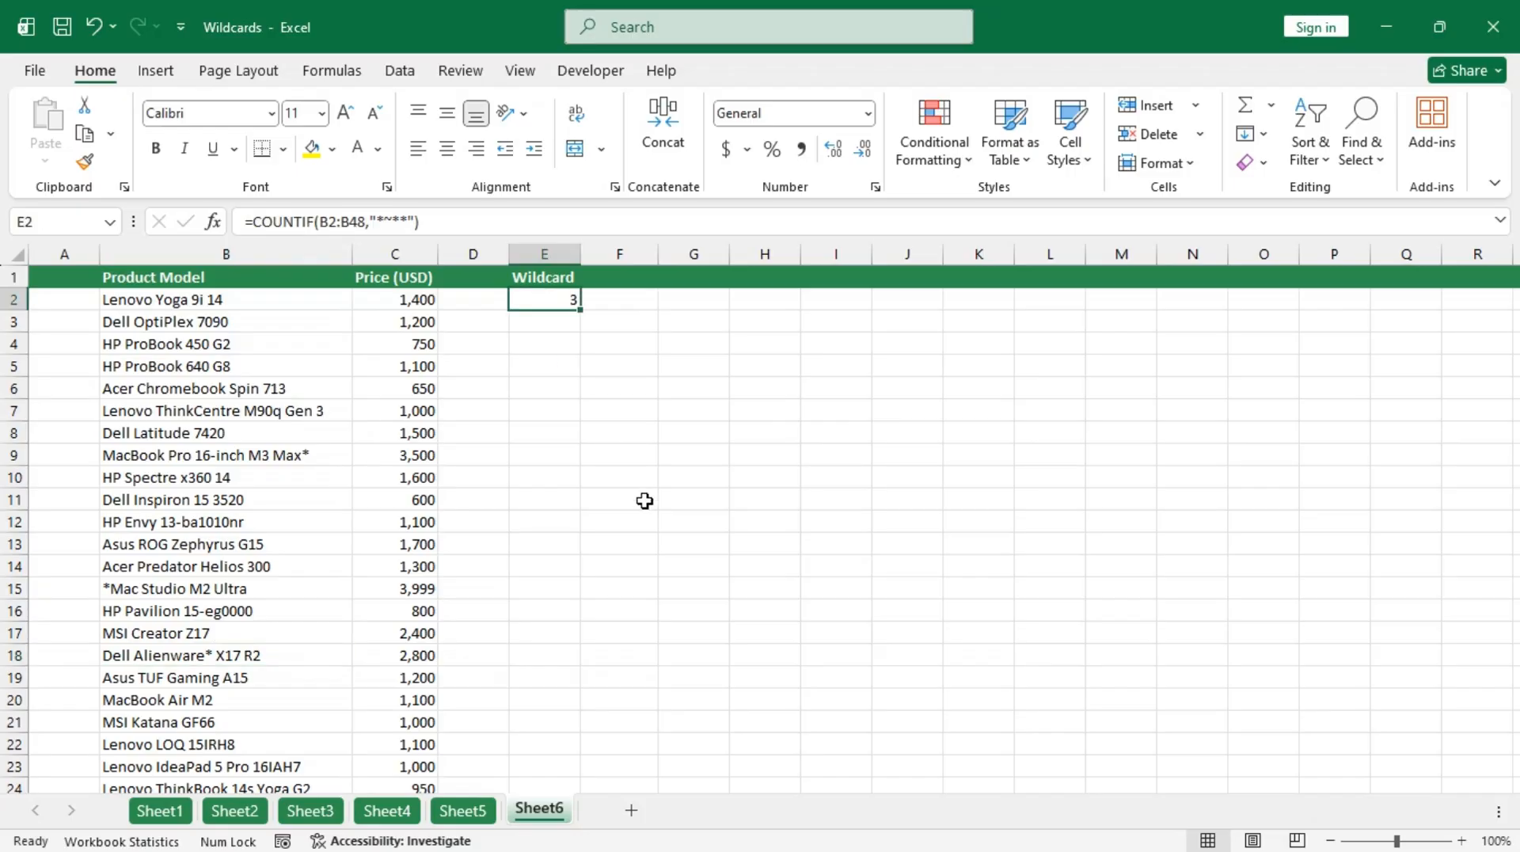